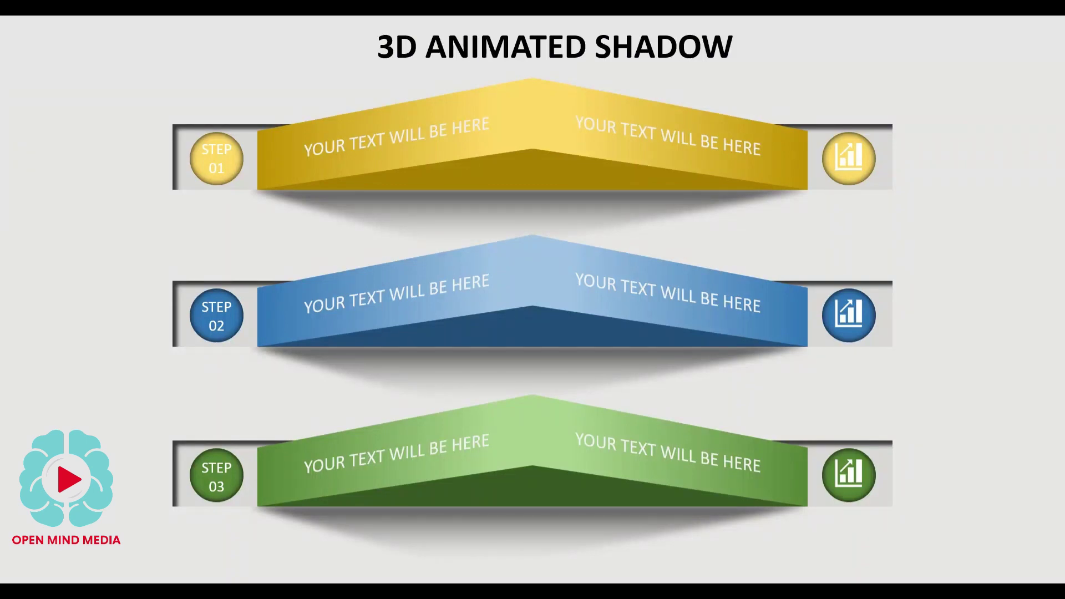
- Exit the slide show with Esc to resume editing the blank second slide
{"action": "key", "text": "Escape"}
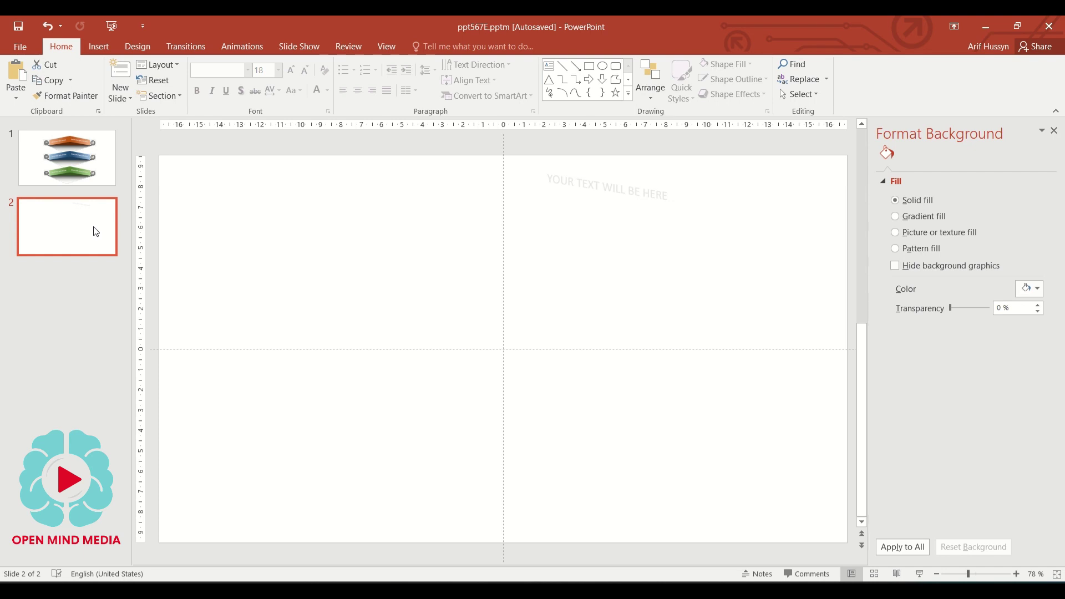
{"action": "left_click", "coordinate": [56, 172]}
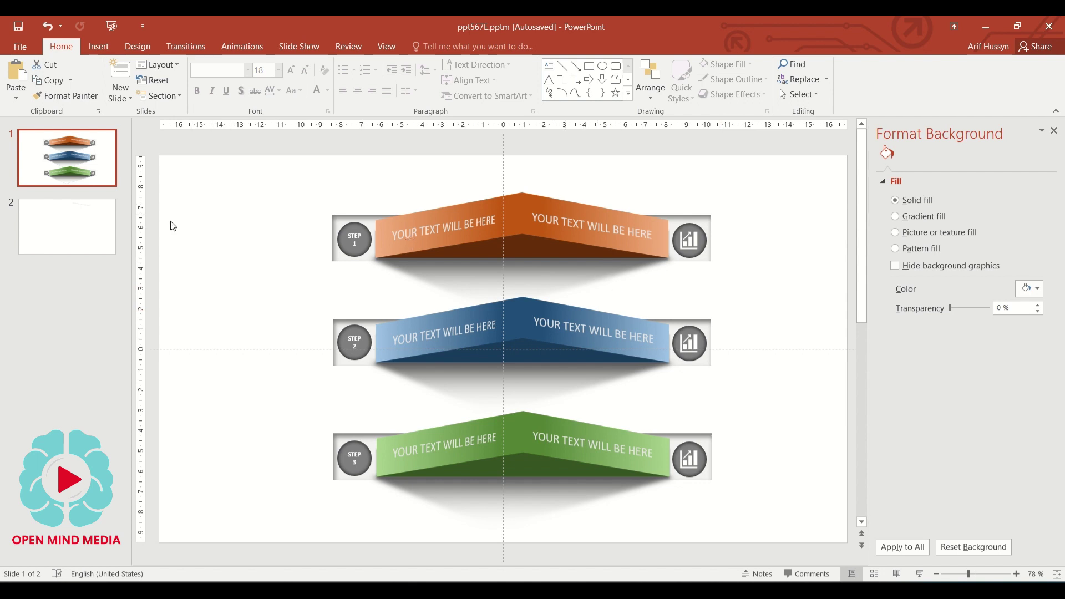
{"action": "left_click", "coordinate": [95, 222]}
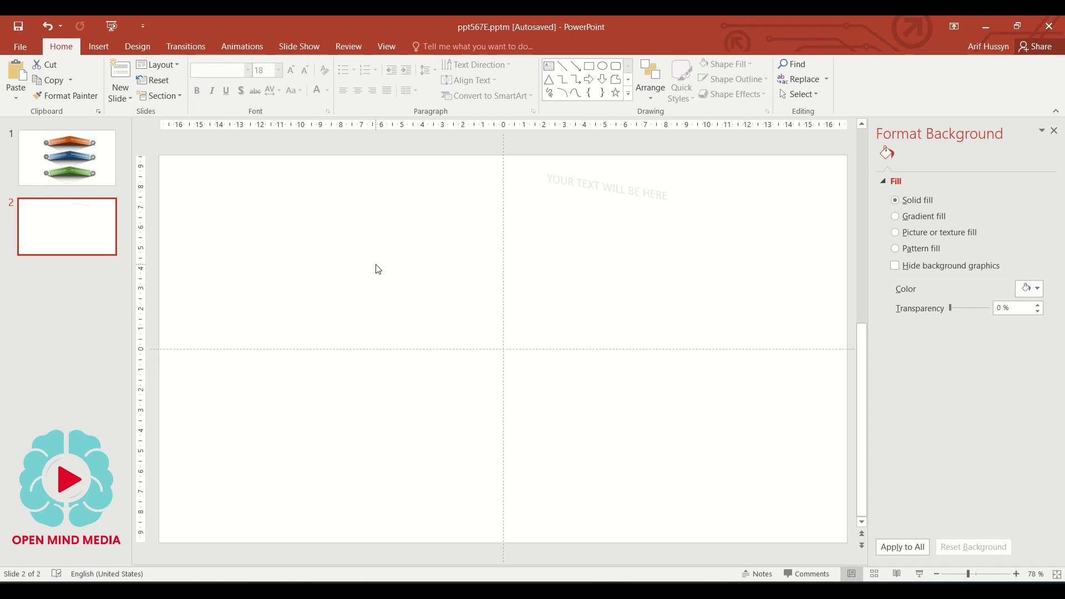
{"action": "right_click", "coordinate": [377, 269]}
{"action": "mouse_move", "coordinate": [409, 310]}
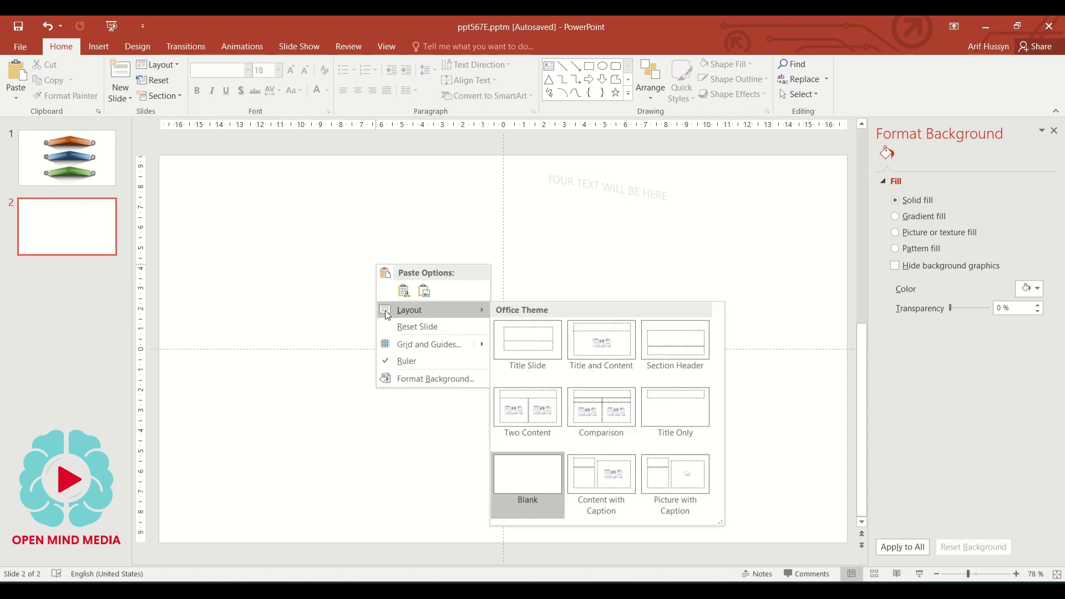
{"action": "left_click", "coordinate": [319, 262]}
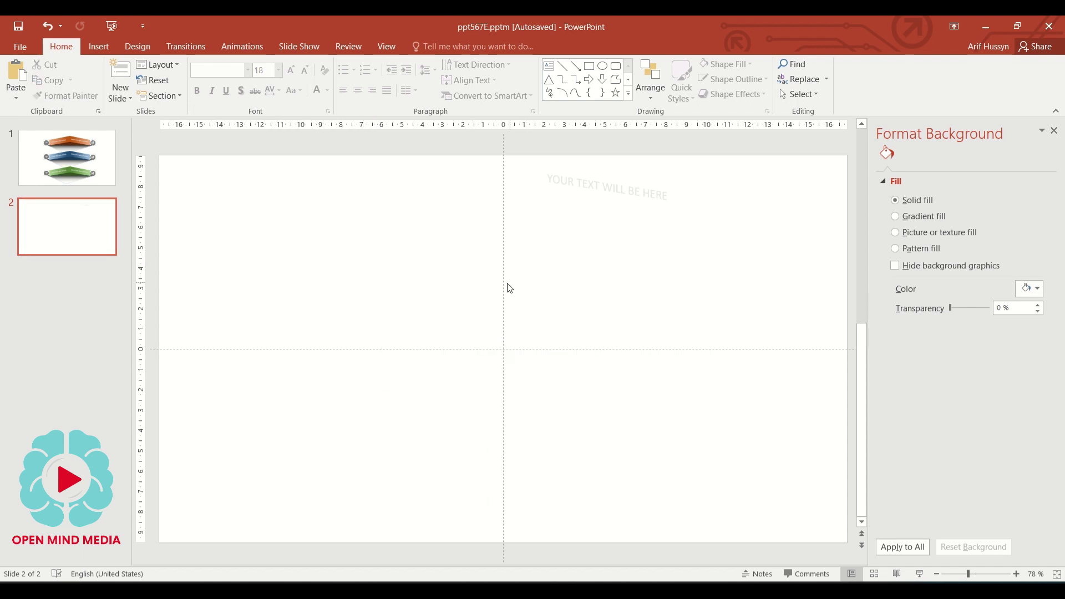
{"action": "left_click", "coordinate": [386, 46]}
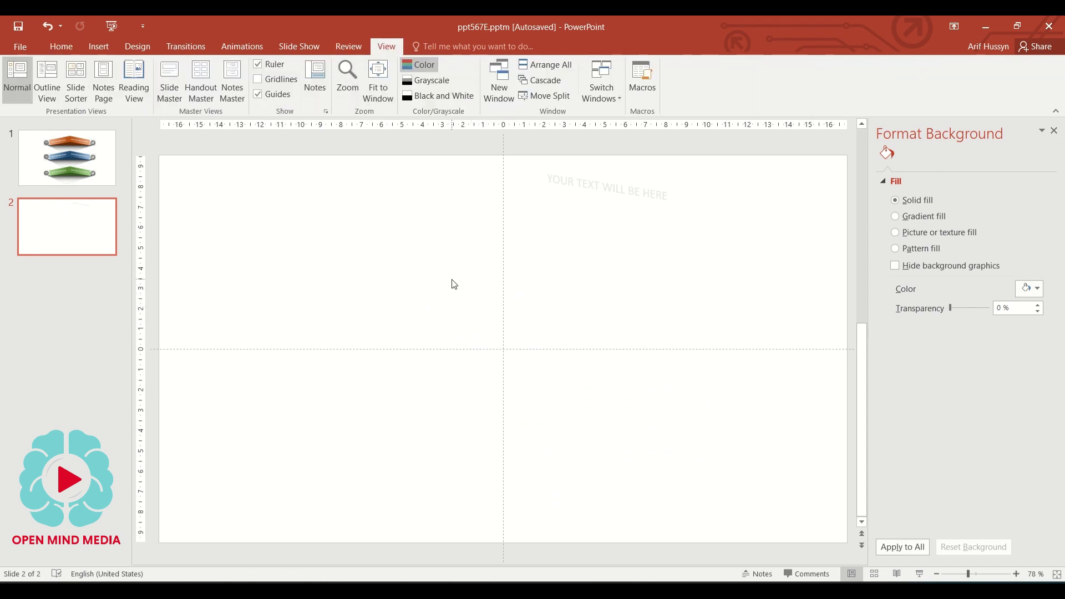
{"action": "scroll", "coordinate": [454, 284], "scroll_direction": "down", "scroll_amount": 1}
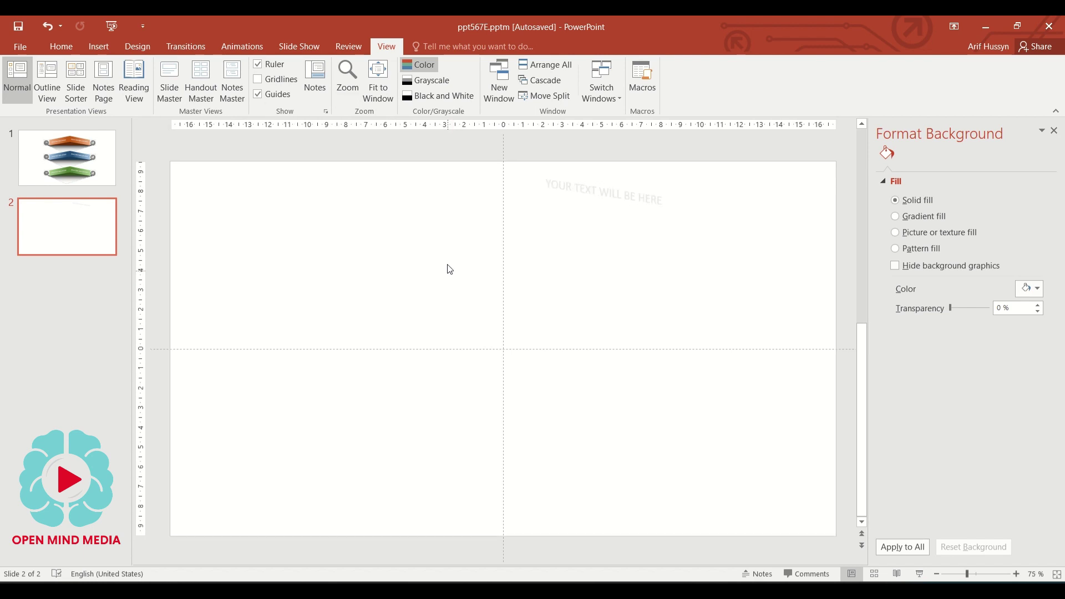
{"action": "left_click", "coordinate": [62, 47]}
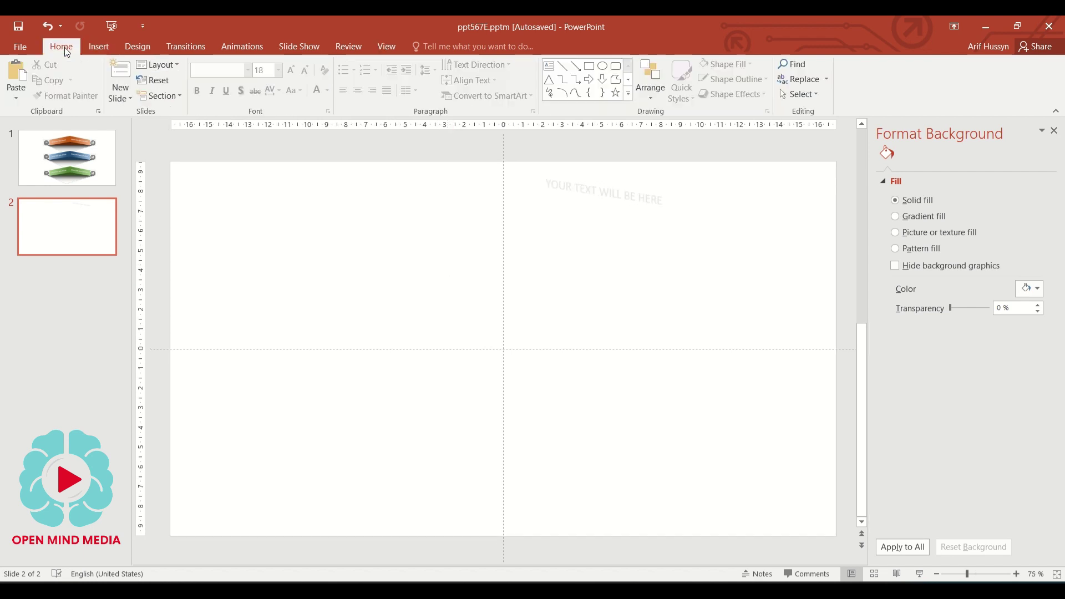
- Draw a thin blue rectangle just left of the slide centre and remove its outline
{"action": "left_click", "coordinate": [589, 67]}
{"action": "left_click_drag", "start_coordinate": [331, 309], "coordinate": [503, 349]}
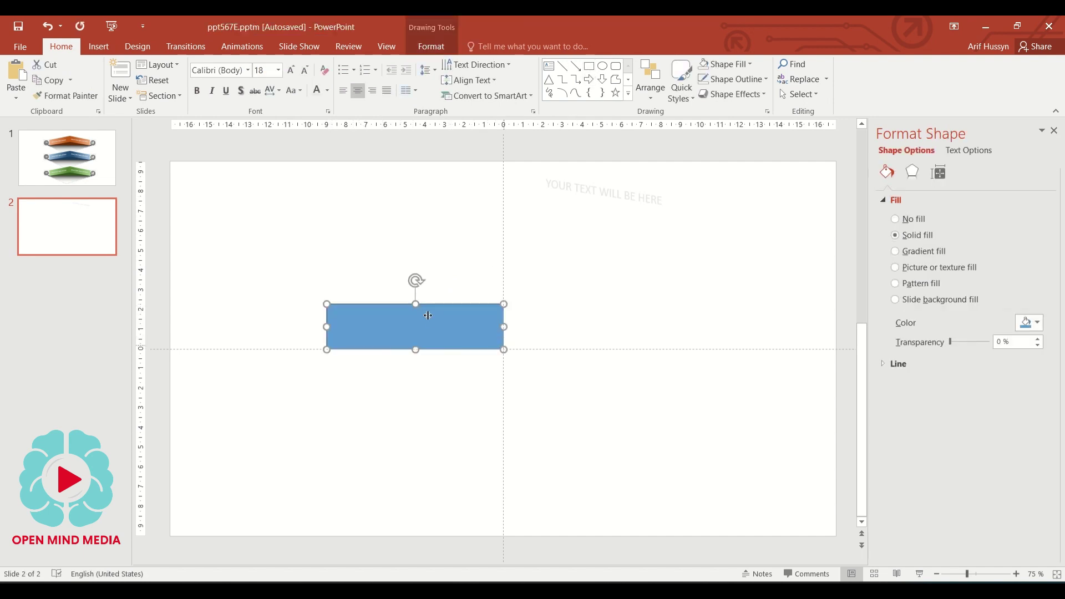
{"action": "left_click_drag", "start_coordinate": [415, 304], "coordinate": [414, 311]}
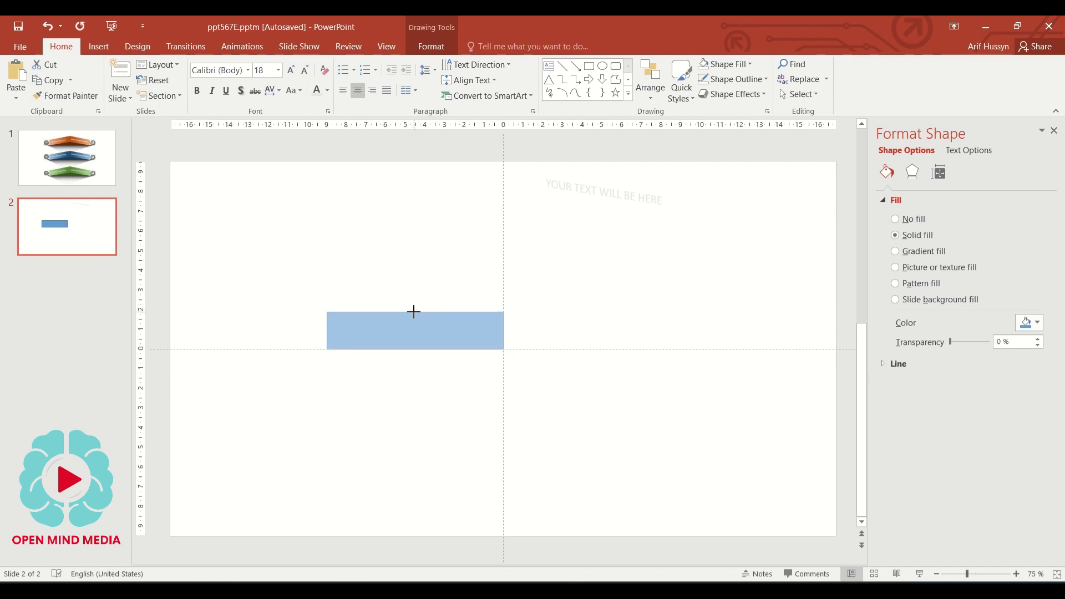
{"action": "left_click_drag", "start_coordinate": [328, 330], "coordinate": [331, 330]}
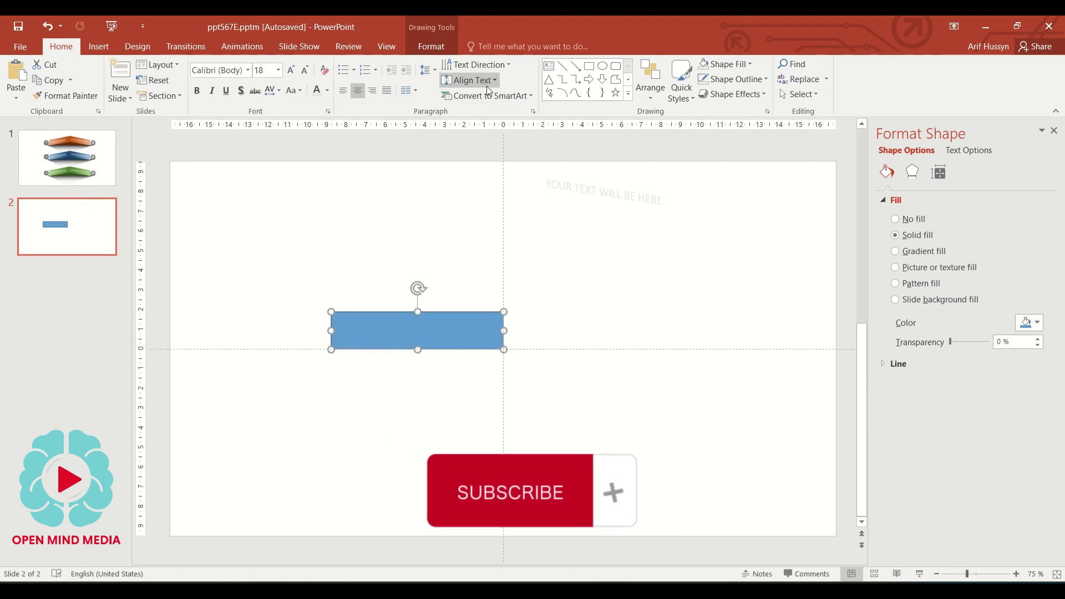
{"action": "left_click", "coordinate": [732, 93]}
{"action": "left_click", "coordinate": [734, 79]}
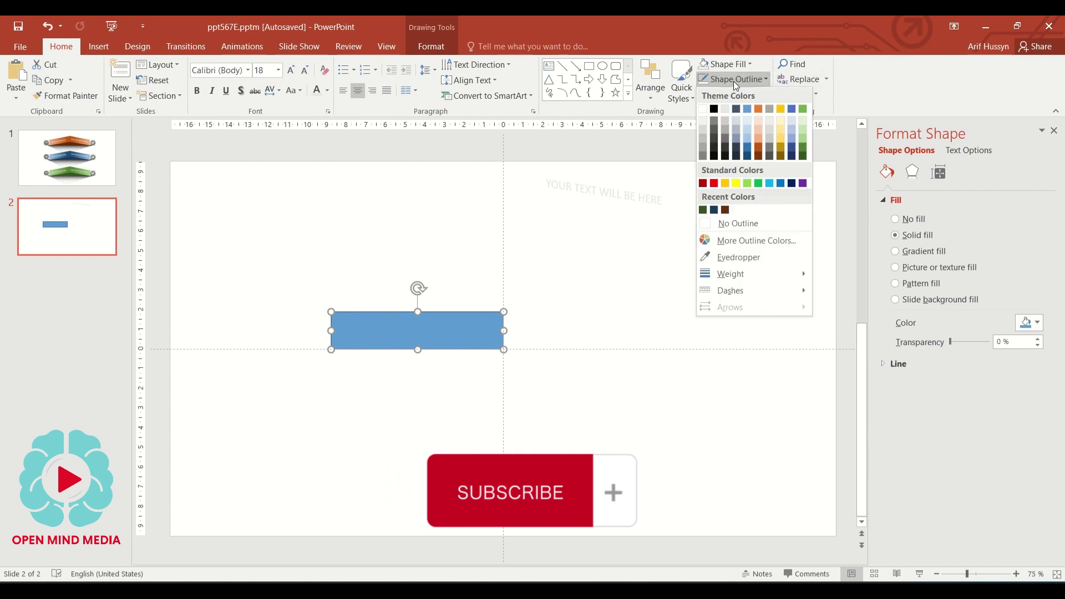
{"action": "left_click", "coordinate": [732, 227]}
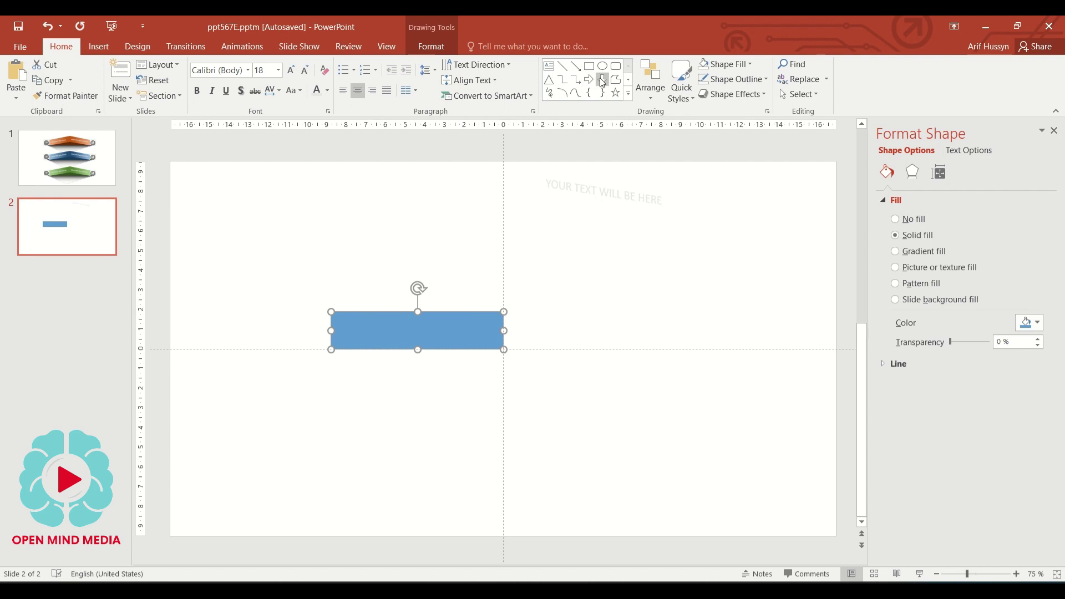
- Draw a right triangle above the blue rectangle, aligned to its left edge, with no outline
{"action": "left_click", "coordinate": [628, 92]}
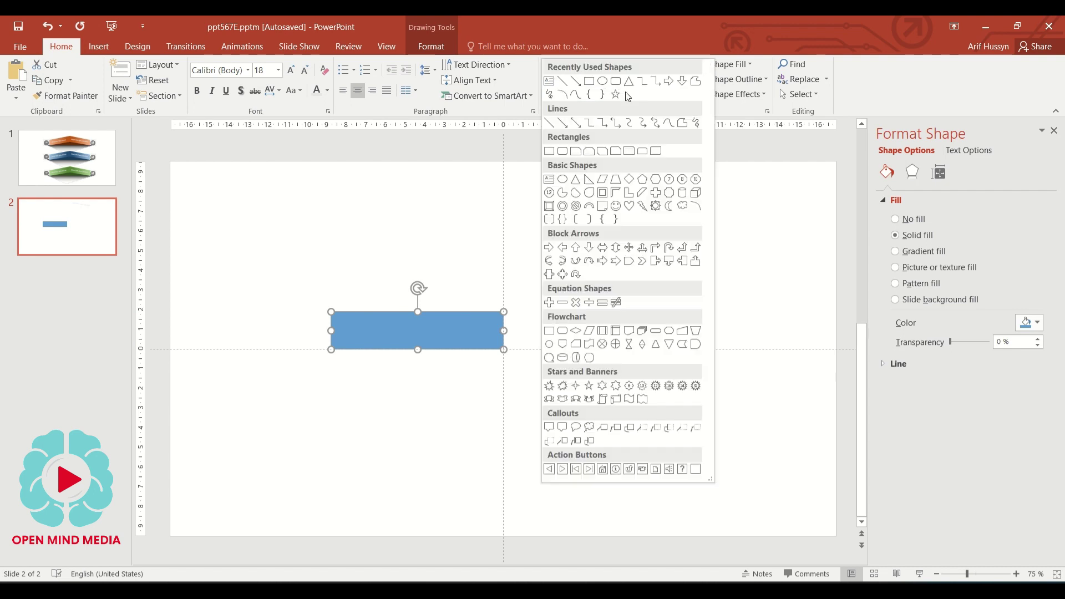
{"action": "left_click", "coordinate": [589, 179]}
{"action": "left_click_drag", "start_coordinate": [333, 279], "coordinate": [503, 312]}
{"action": "left_click_drag", "start_coordinate": [334, 297], "coordinate": [332, 297]}
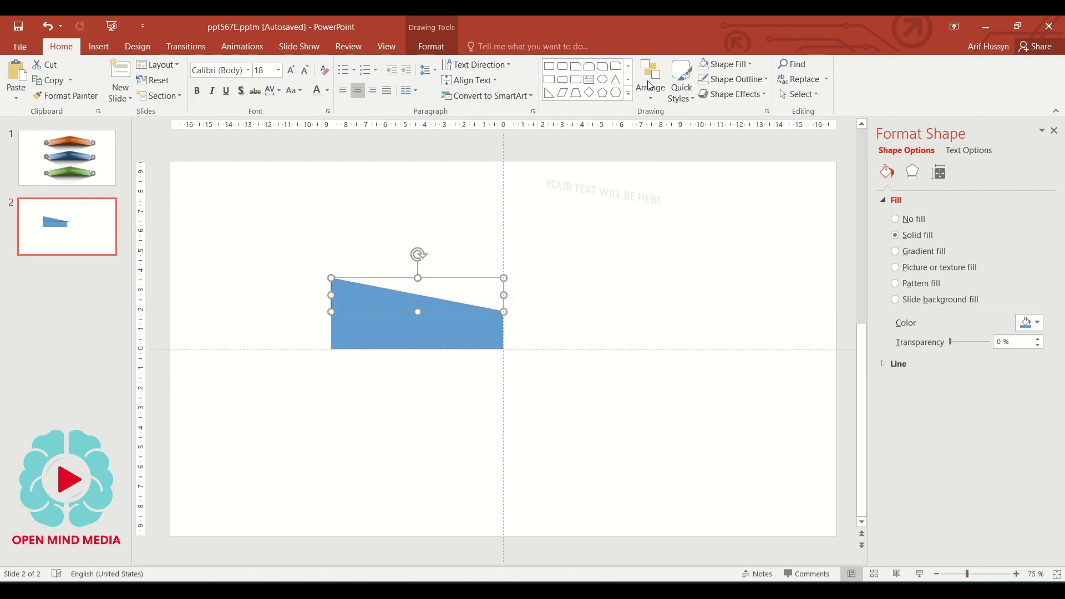
{"action": "left_click", "coordinate": [727, 79]}
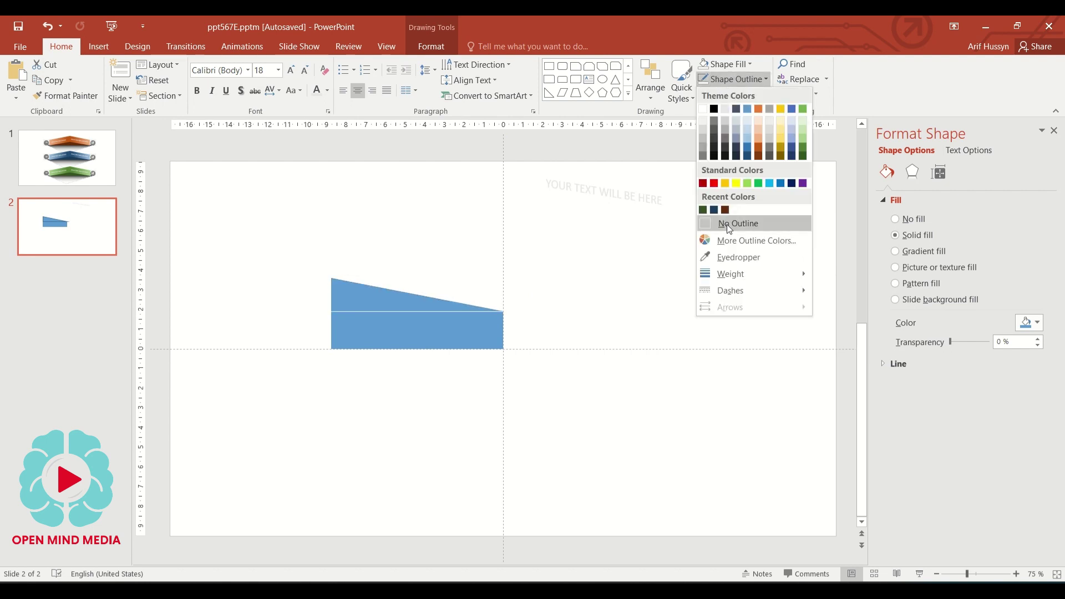
{"action": "left_click", "coordinate": [727, 224]}
- Flip the triangle horizontally and fill it light peach
{"action": "left_click_drag", "start_coordinate": [358, 302], "coordinate": [359, 302]}
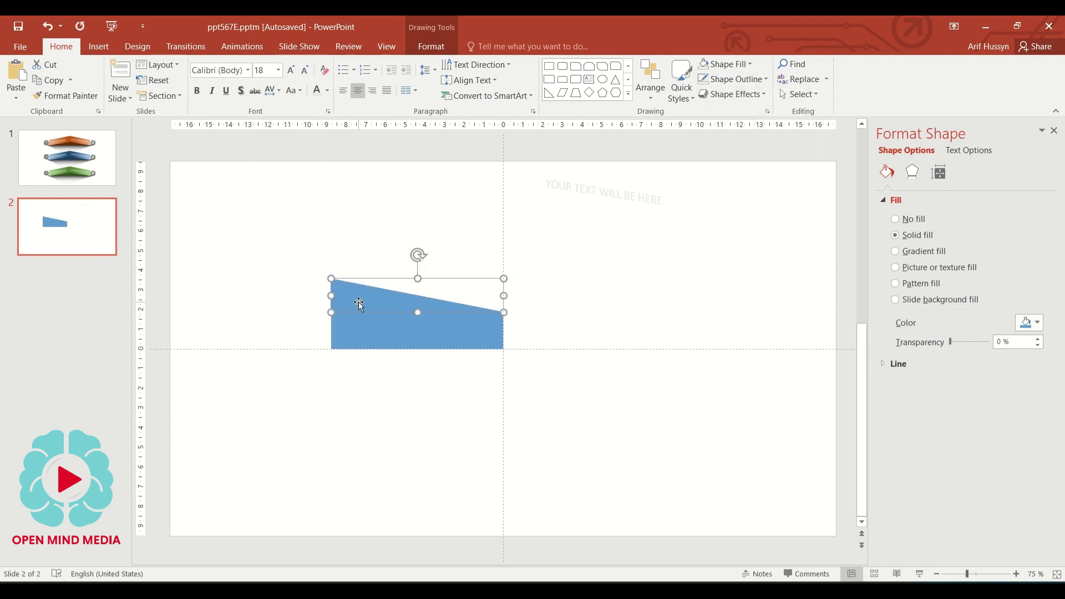
{"action": "left_click", "coordinate": [430, 49]}
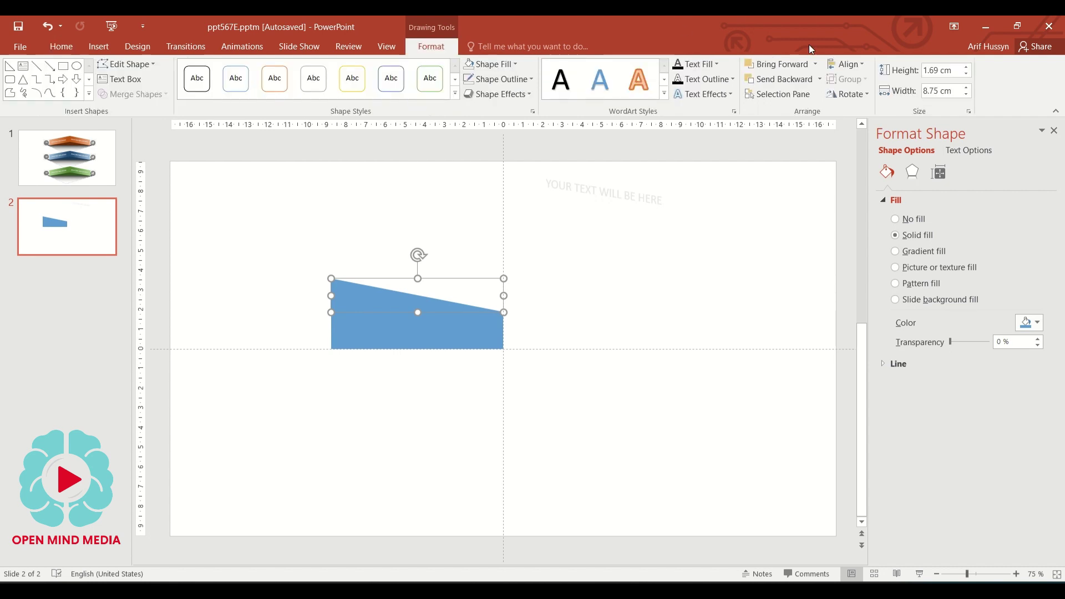
{"action": "left_click", "coordinate": [846, 96]}
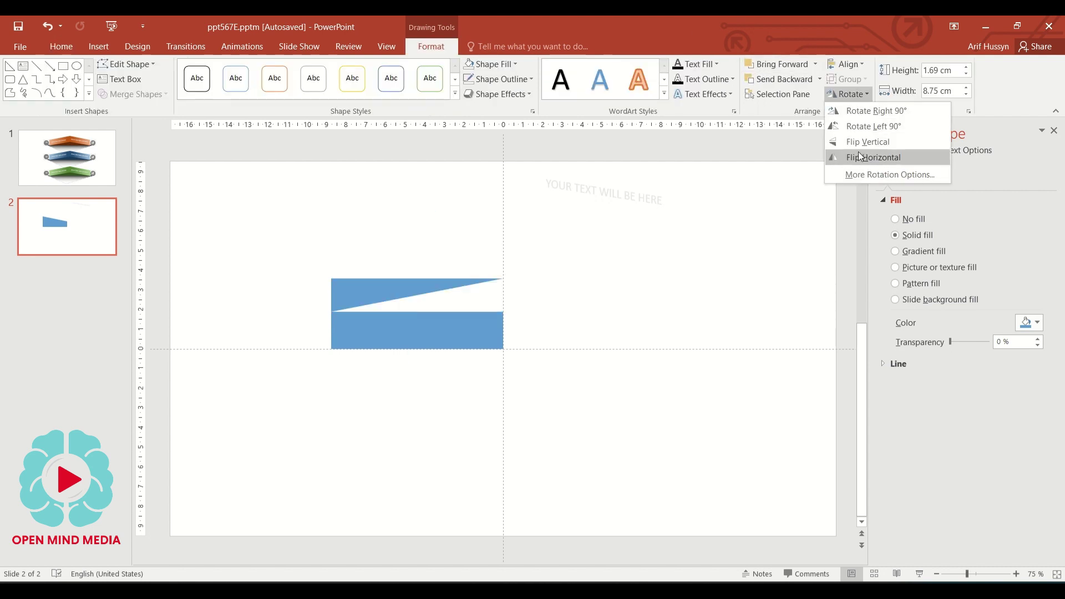
{"action": "left_click", "coordinate": [860, 157]}
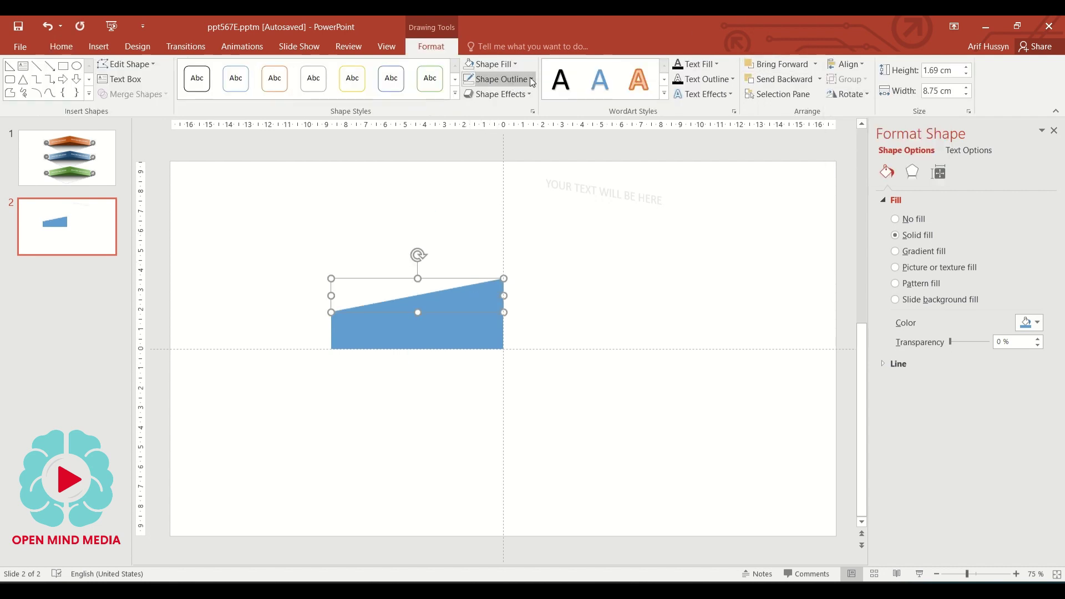
{"action": "left_click", "coordinate": [507, 65]}
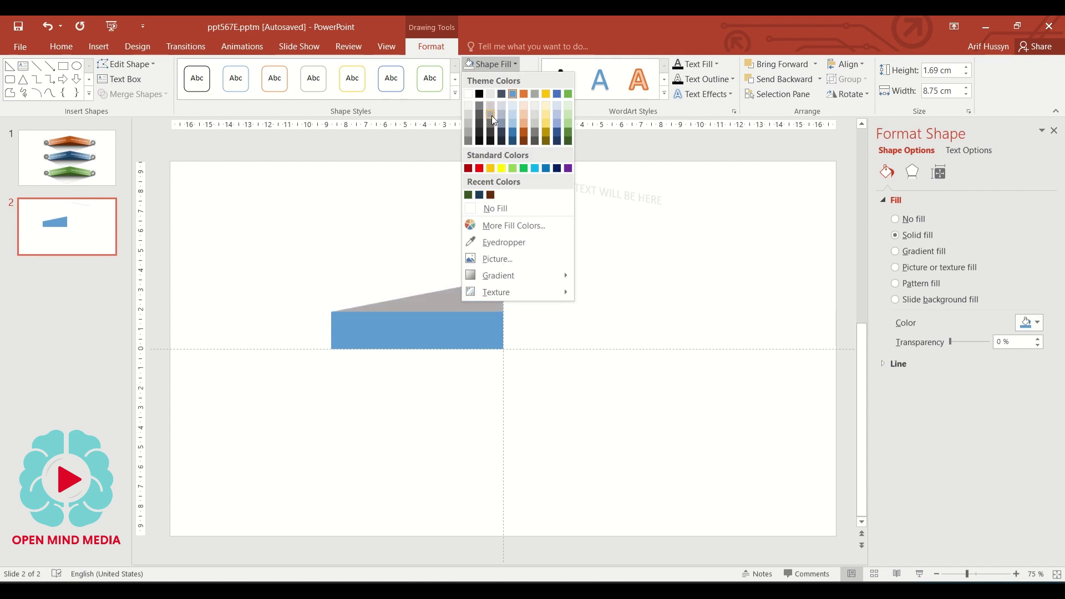
{"action": "left_click", "coordinate": [523, 112]}
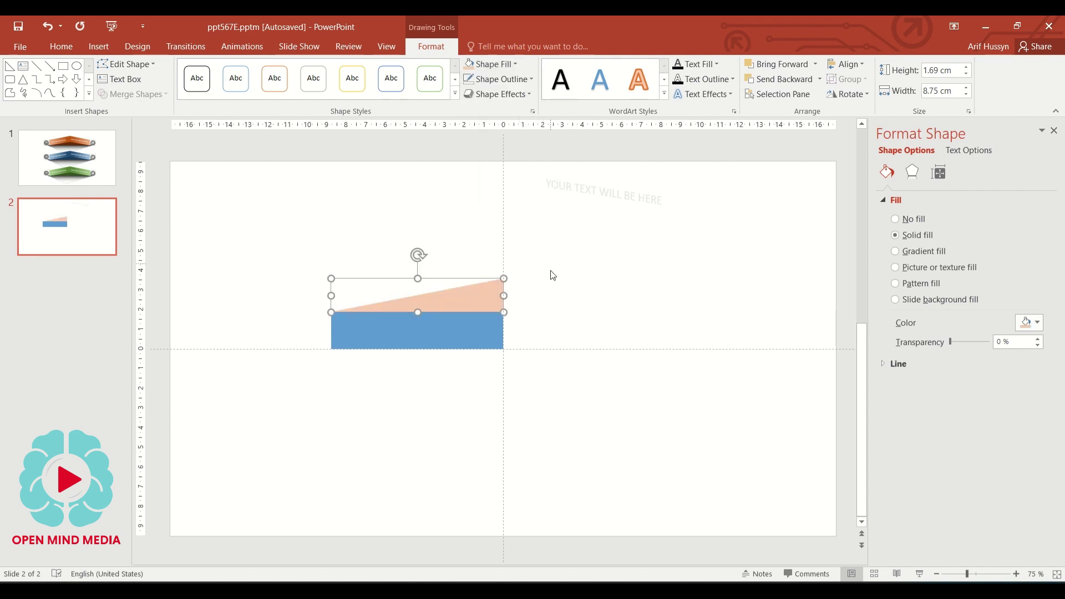
{"action": "left_click", "coordinate": [558, 305]}
{"action": "left_click", "coordinate": [487, 300]}
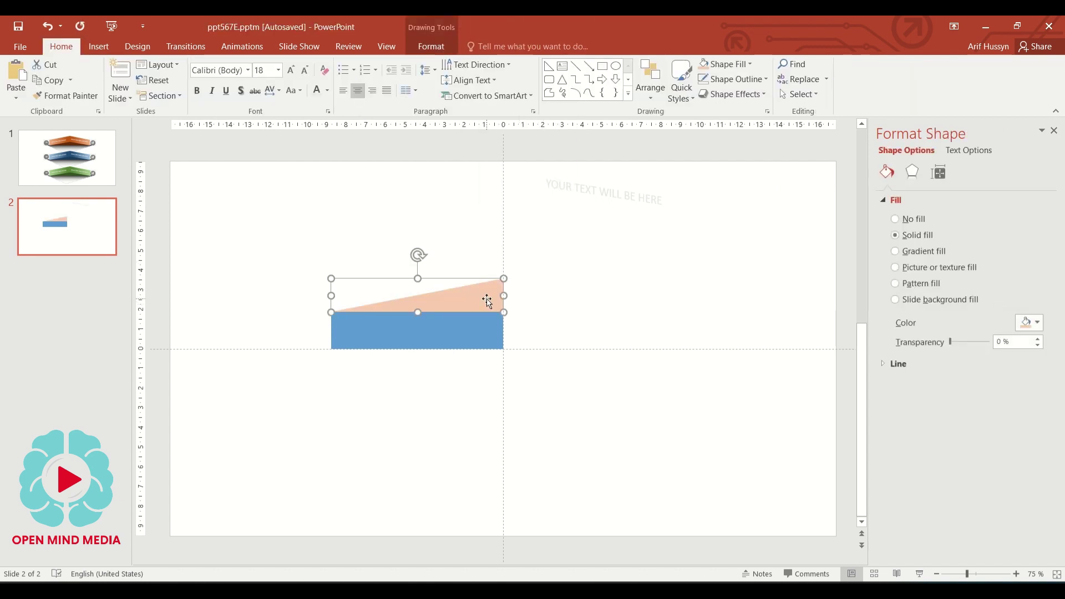
- Place a copy of the peach triangle just below the blue rectangle
{"action": "mouse_move", "coordinate": [488, 300]}
{"action": "left_mouse_down"}
{"action": "mouse_move", "coordinate": [482, 348]}
{"action": "mouse_move", "coordinate": [481, 331]}
{"action": "left_mouse_up"}
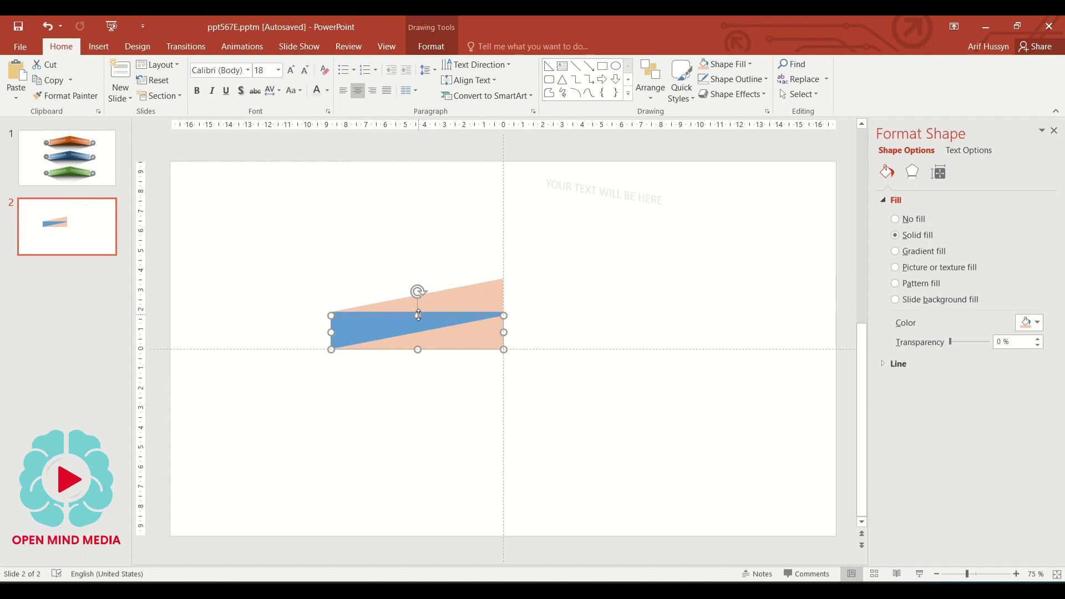
{"action": "left_click", "coordinate": [418, 317]}
{"action": "left_click_drag", "start_coordinate": [417, 317], "coordinate": [417, 323]}
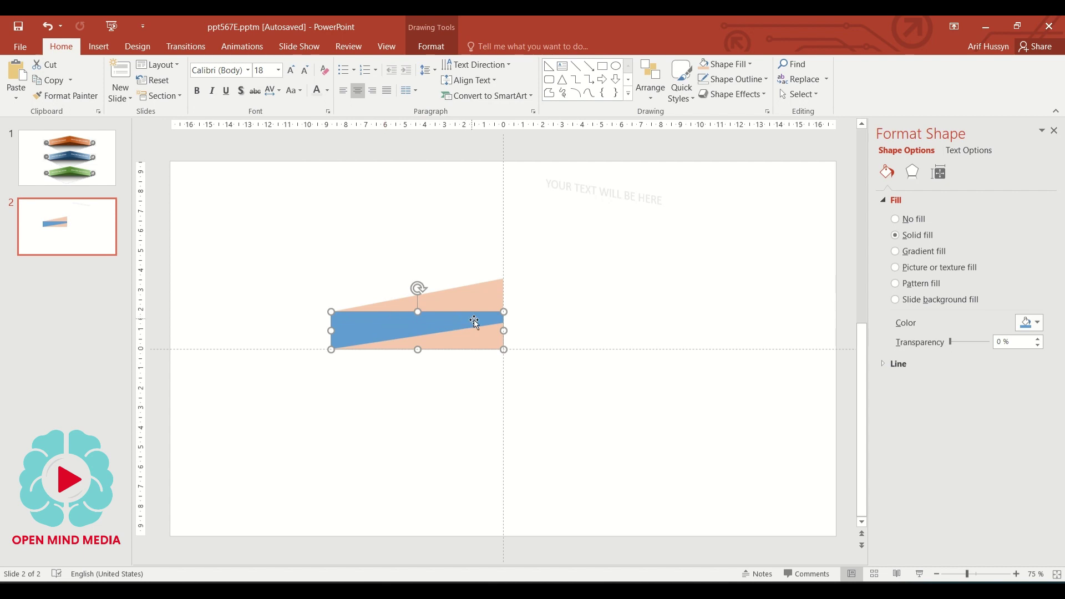
{"action": "left_click", "coordinate": [536, 307]}
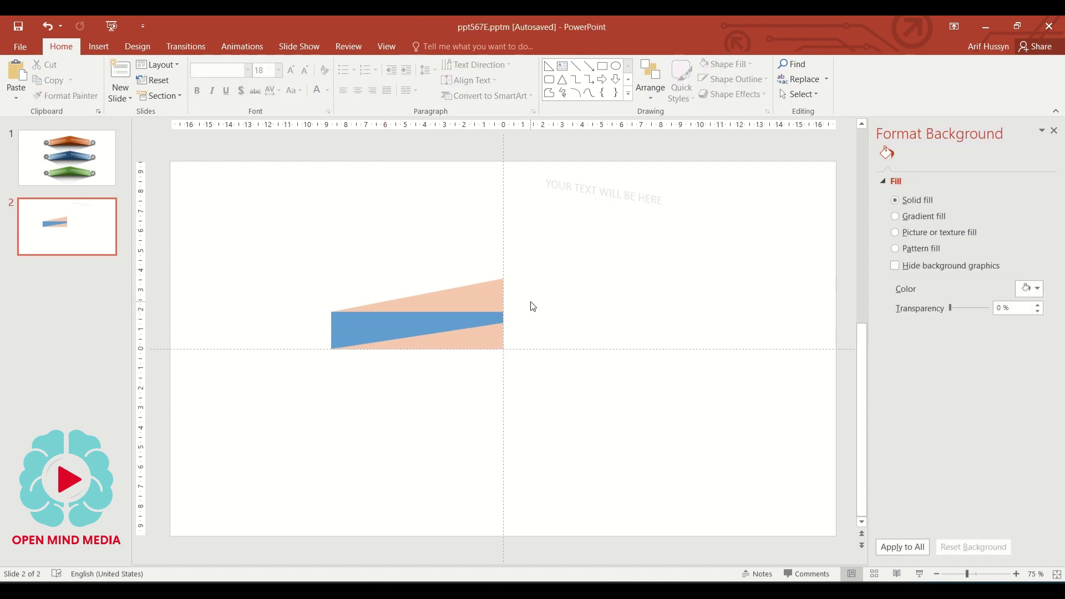
- Try combining the blue rectangle and peach triangles with Merge Shapes without applying it
{"action": "left_click", "coordinate": [385, 314]}
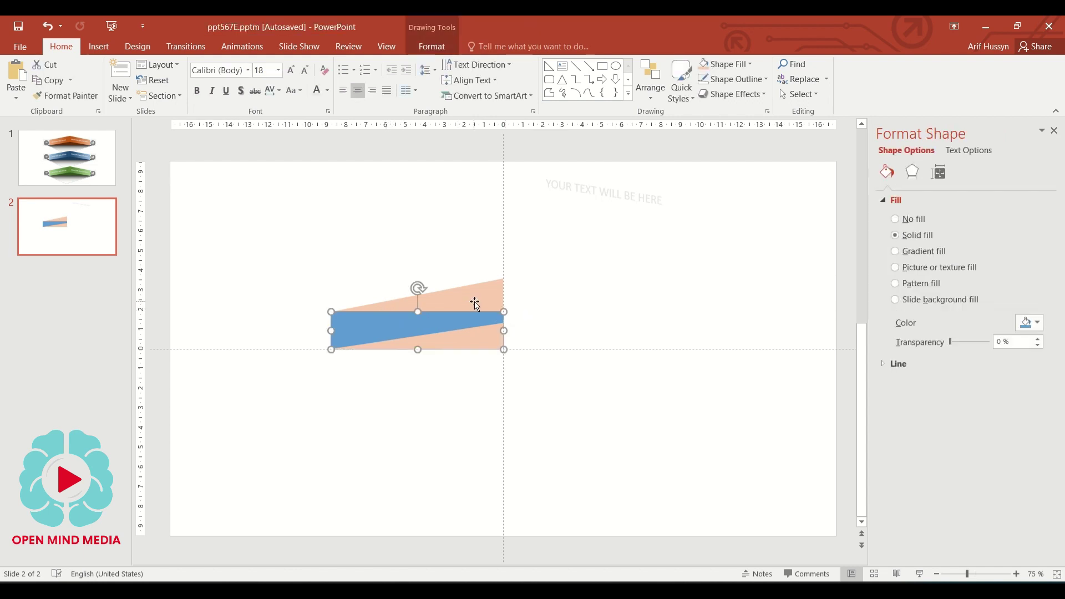
{"action": "left_click", "coordinate": [475, 300], "text": "shift"}
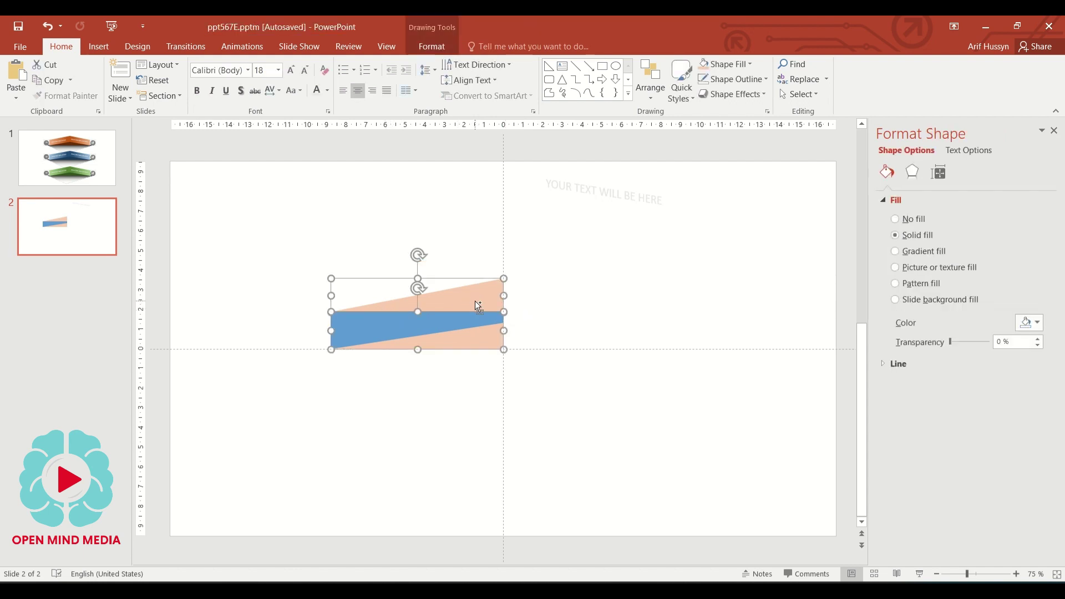
{"action": "left_click", "coordinate": [429, 49]}
{"action": "left_click", "coordinate": [131, 95]}
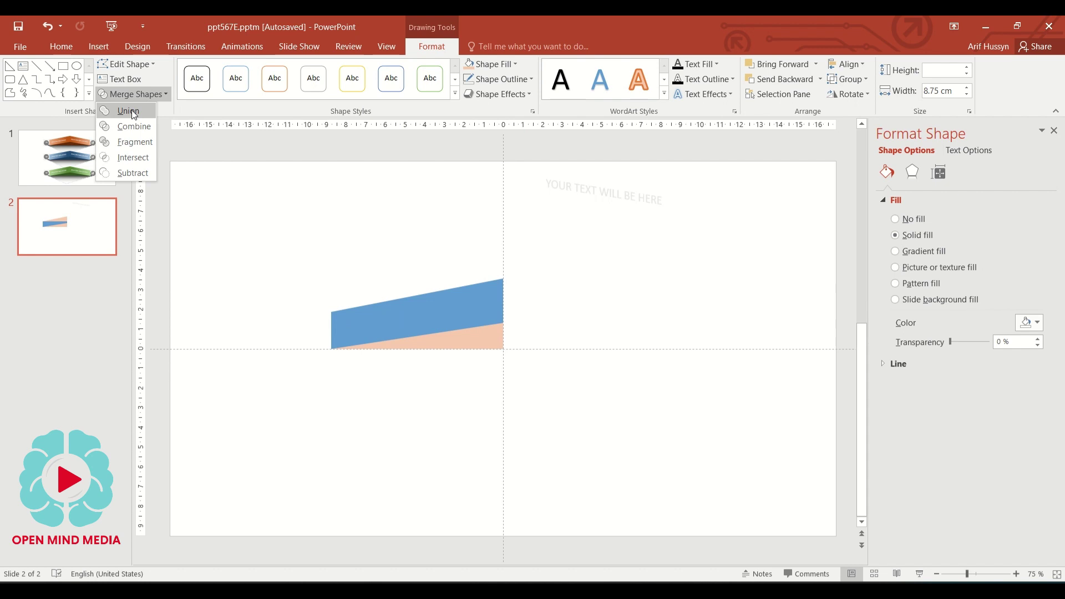
{"action": "left_click", "coordinate": [128, 111]}
{"action": "left_click", "coordinate": [611, 310]}
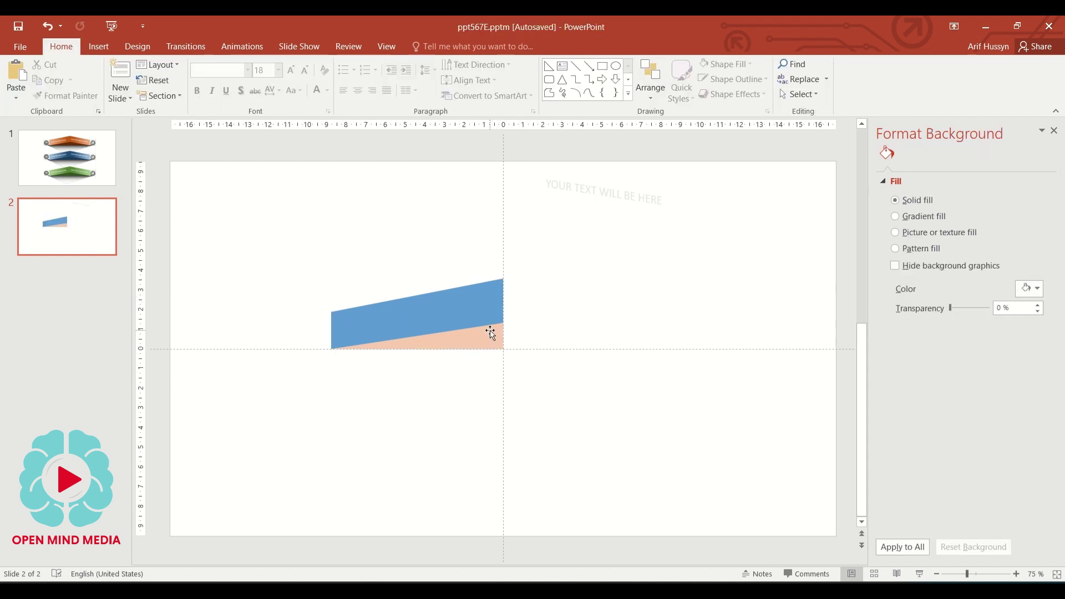
{"action": "left_click", "coordinate": [493, 336]}
{"action": "left_click", "coordinate": [582, 337]}
{"action": "left_click", "coordinate": [499, 341]}
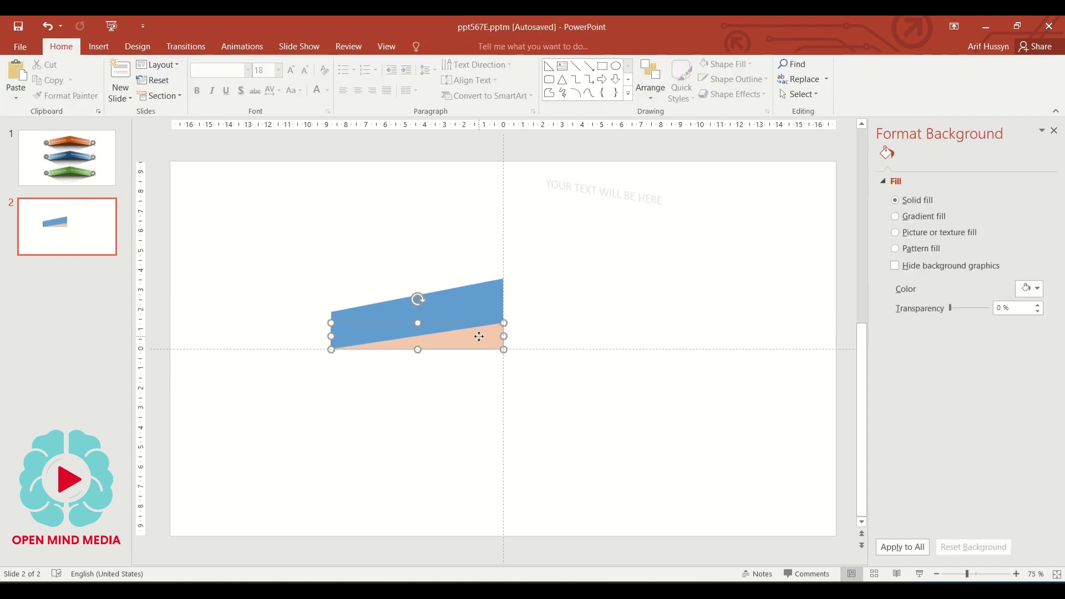
{"action": "left_click", "coordinate": [476, 297], "text": "shift"}
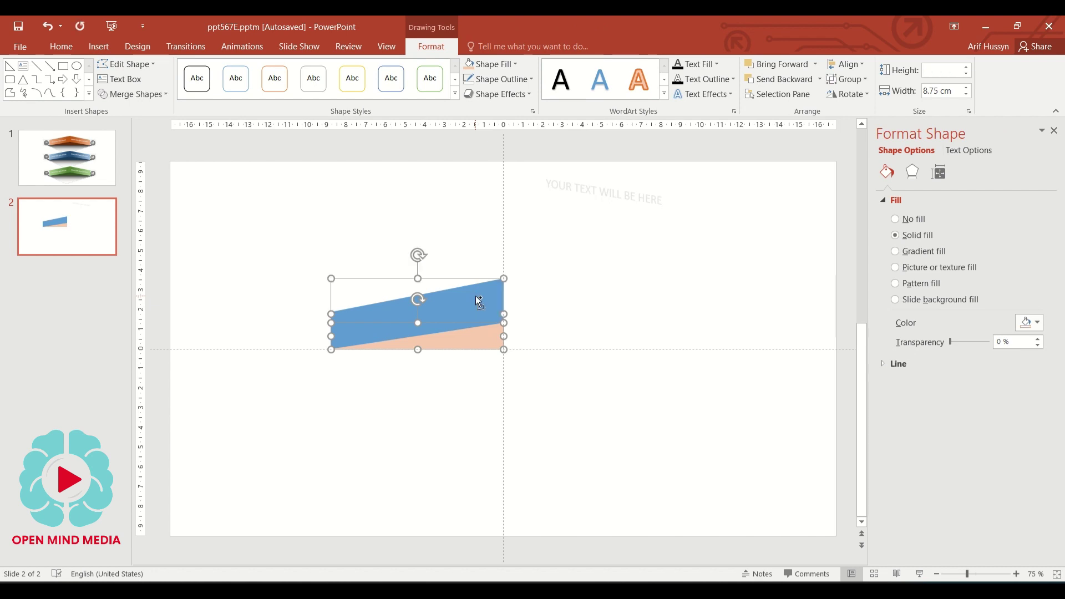
{"action": "left_click", "coordinate": [133, 94]}
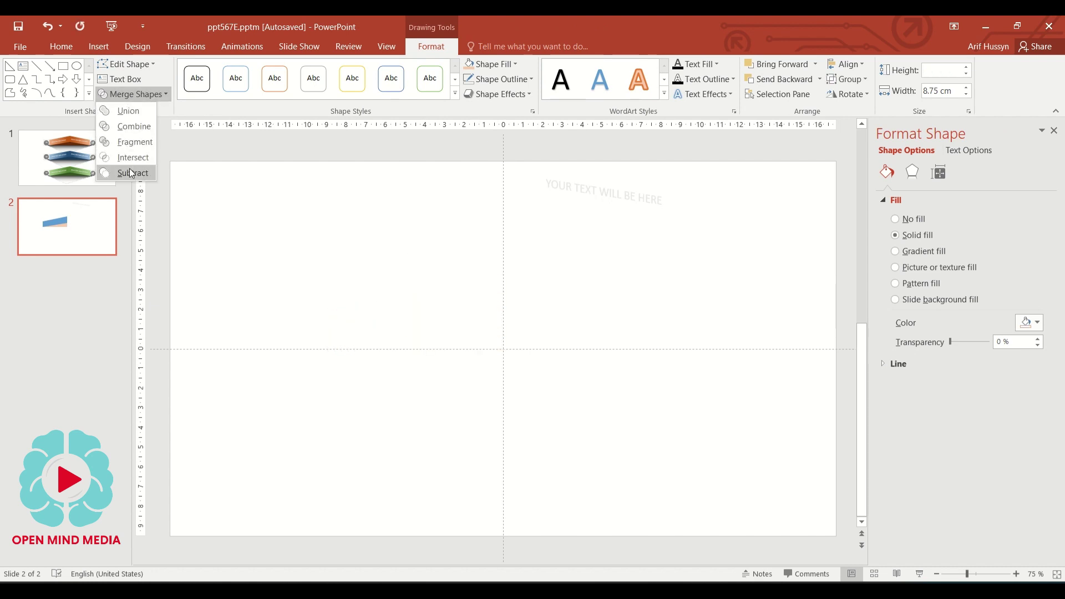
{"action": "left_click", "coordinate": [482, 292]}
- Subtract the peach wedges from the blue shape and place a copy of the resulting parallelogram to its right
{"action": "left_click", "coordinate": [514, 307]}
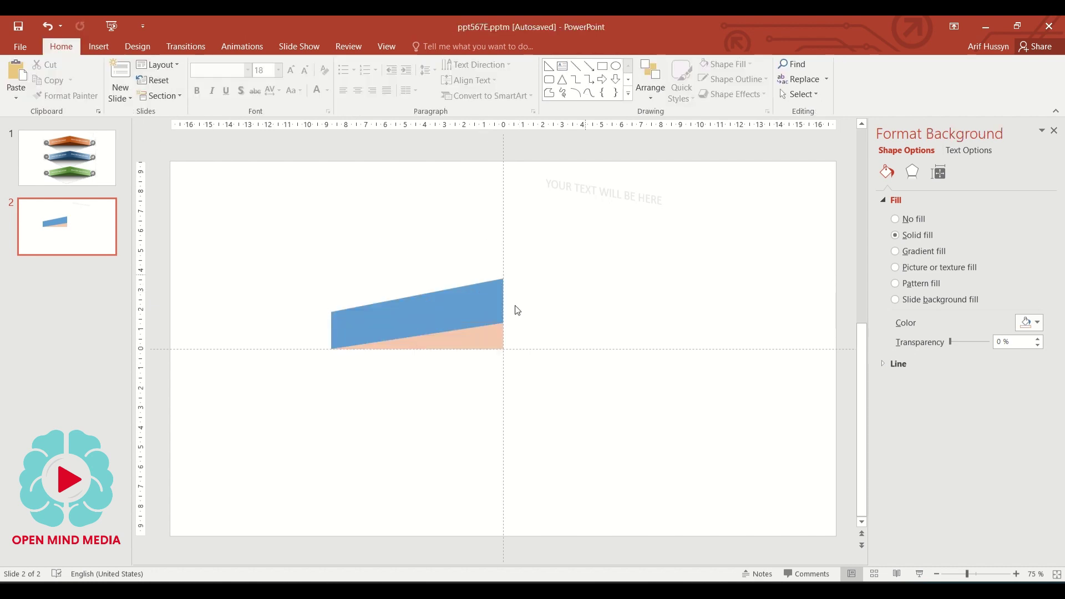
{"action": "left_click", "coordinate": [491, 309]}
{"action": "left_click", "coordinate": [490, 338], "text": "shift"}
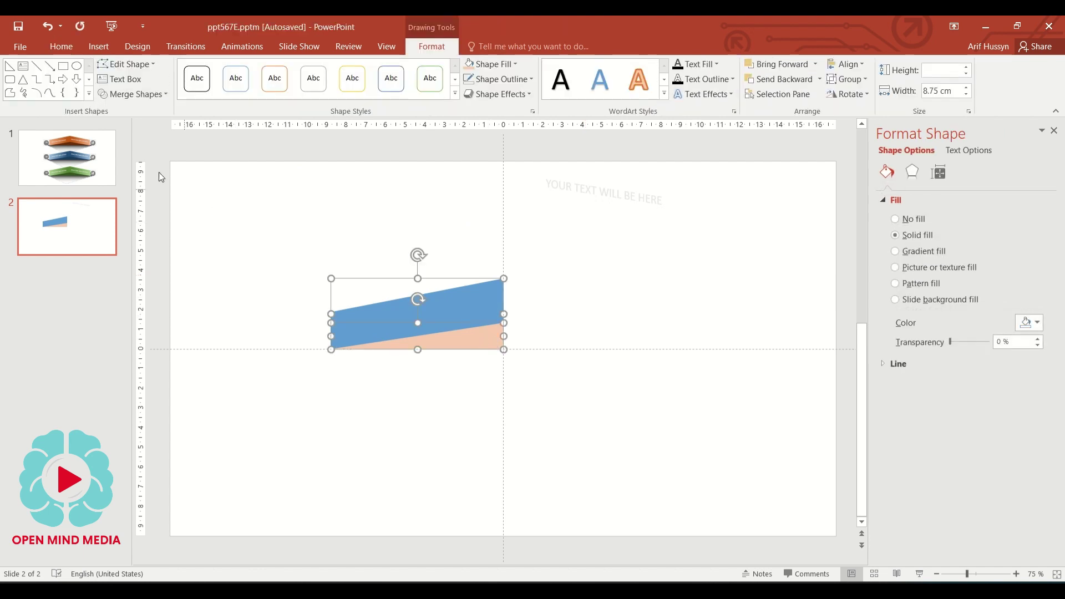
{"action": "left_click", "coordinate": [146, 97]}
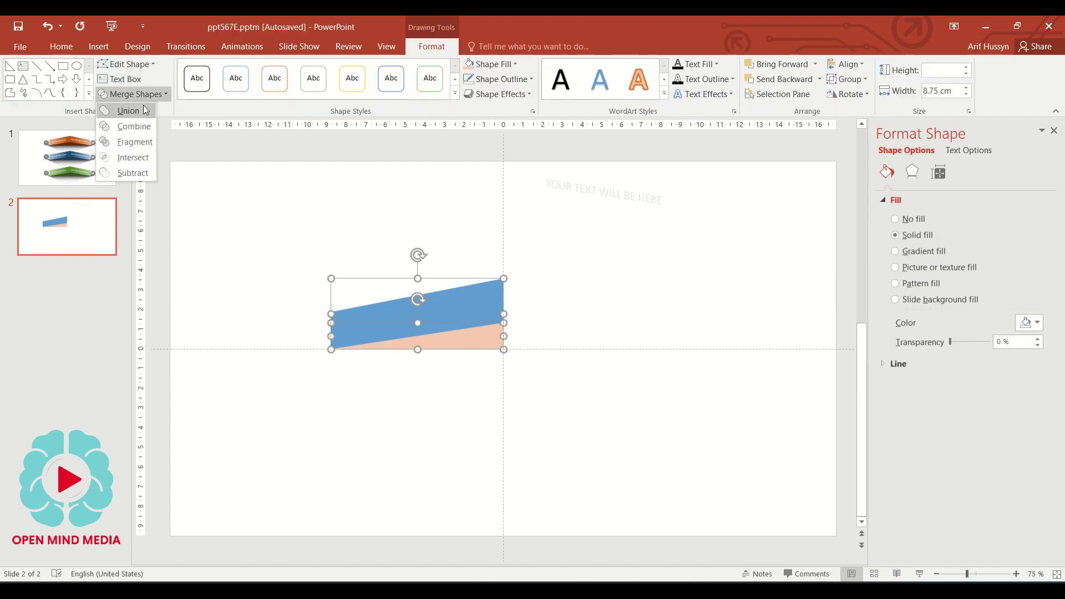
{"action": "left_click", "coordinate": [129, 172]}
{"action": "left_click", "coordinate": [352, 235]}
{"action": "left_click", "coordinate": [464, 318]}
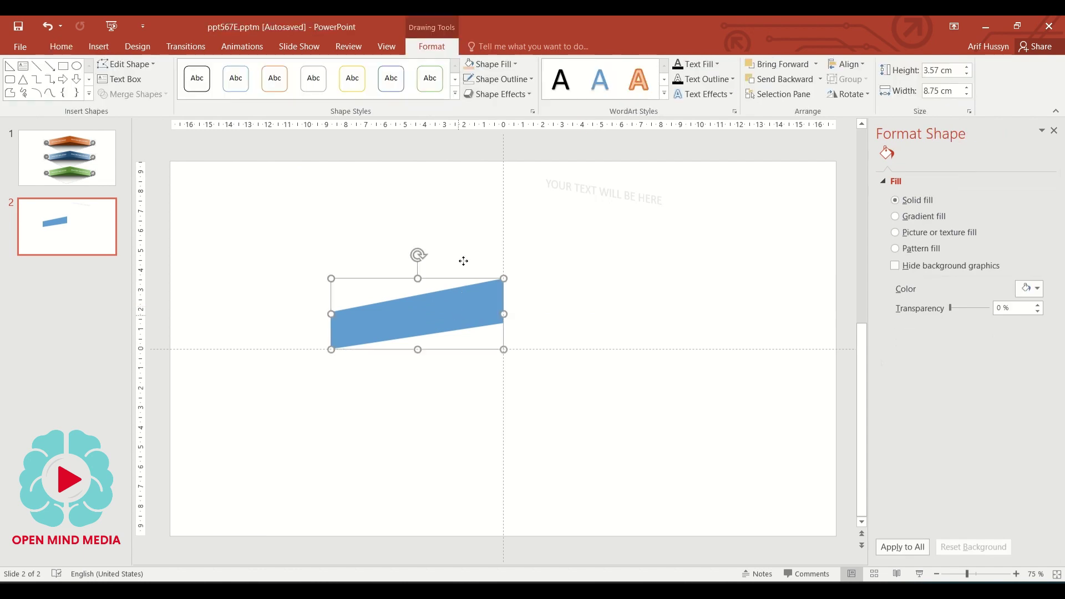
{"action": "mouse_move", "coordinate": [463, 261]}
{"action": "left_mouse_down"}
{"action": "mouse_move", "coordinate": [464, 188]}
{"action": "mouse_move", "coordinate": [444, 235]}
{"action": "mouse_move", "coordinate": [446, 329]}
{"action": "mouse_move", "coordinate": [634, 272]}
{"action": "mouse_move", "coordinate": [654, 283]}
{"action": "left_mouse_up"}
- Flip the copied parallelogram horizontally and butt it against the left piece's peak
{"action": "left_click", "coordinate": [464, 257]}
{"action": "left_click", "coordinate": [452, 214]}
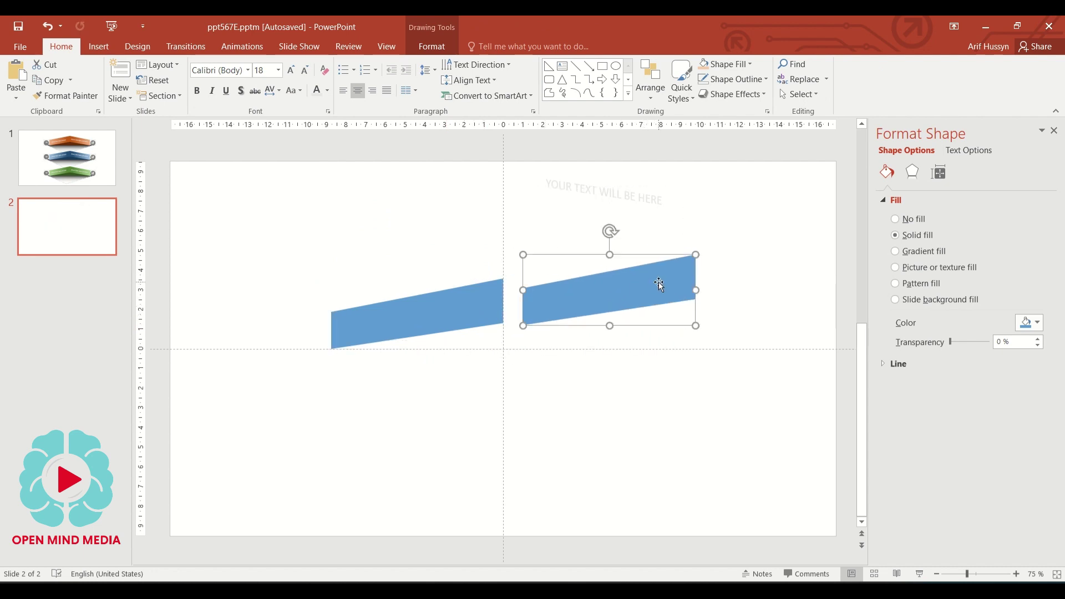
{"action": "left_click", "coordinate": [429, 47]}
{"action": "left_click", "coordinate": [847, 93]}
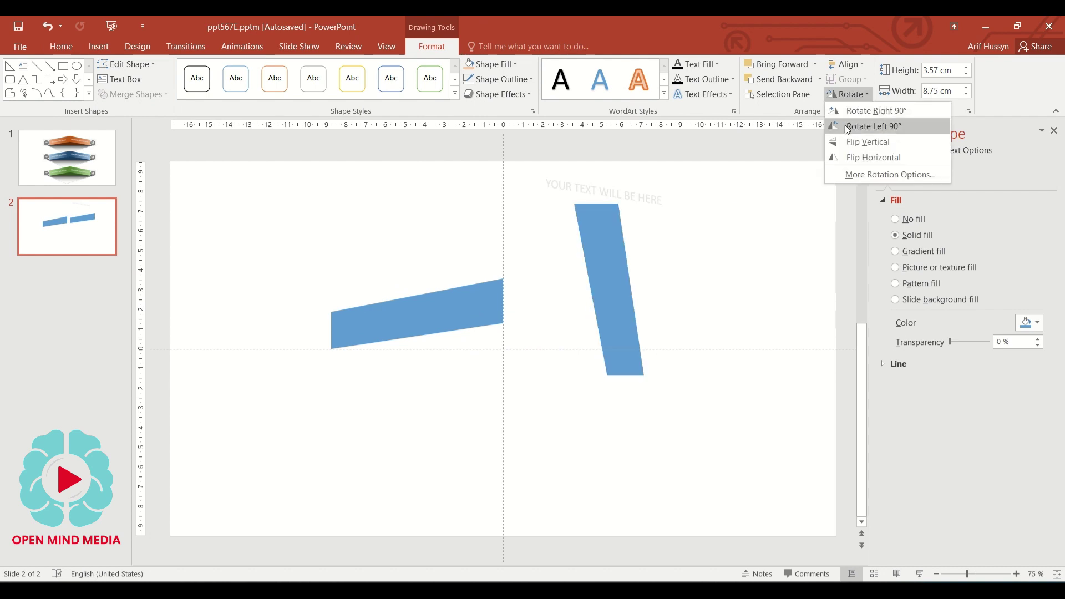
{"action": "left_click", "coordinate": [865, 158]}
{"action": "left_click_drag", "start_coordinate": [597, 298], "coordinate": [579, 320]}
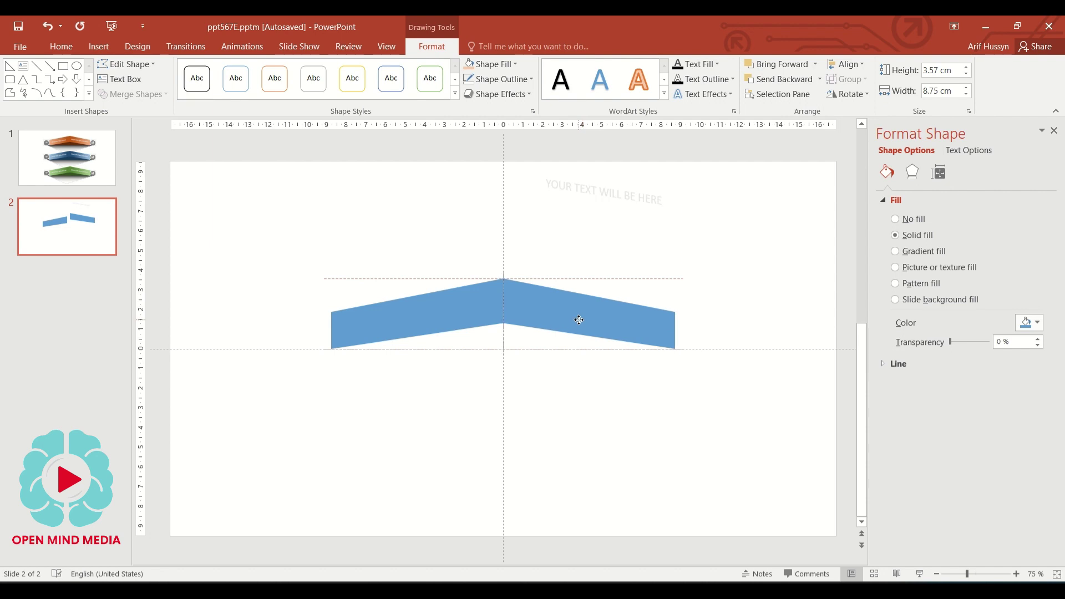
{"action": "left_click", "coordinate": [610, 385]}
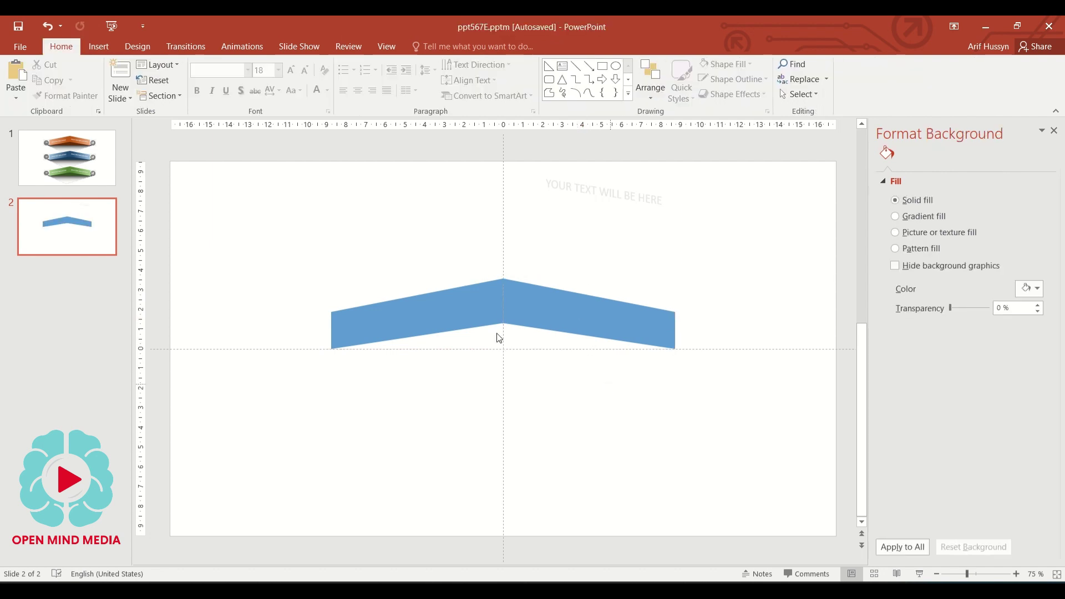
{"action": "left_click", "coordinate": [483, 310]}
{"action": "left_click", "coordinate": [557, 309]}
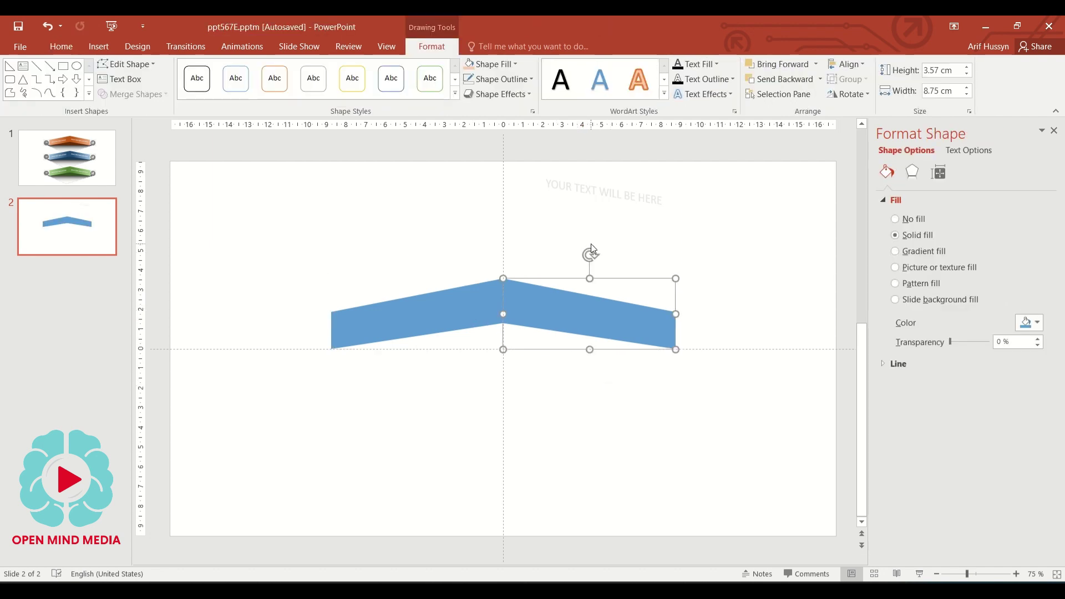
{"action": "left_click", "coordinate": [631, 238]}
- Zoom in and nudge the chevron's right half down so it meets the left half exactly
{"action": "scroll", "coordinate": [606, 252], "scroll_direction": "up", "scroll_amount": 5}
{"action": "scroll", "coordinate": [606, 249], "scroll_direction": "up", "scroll_amount": 4}
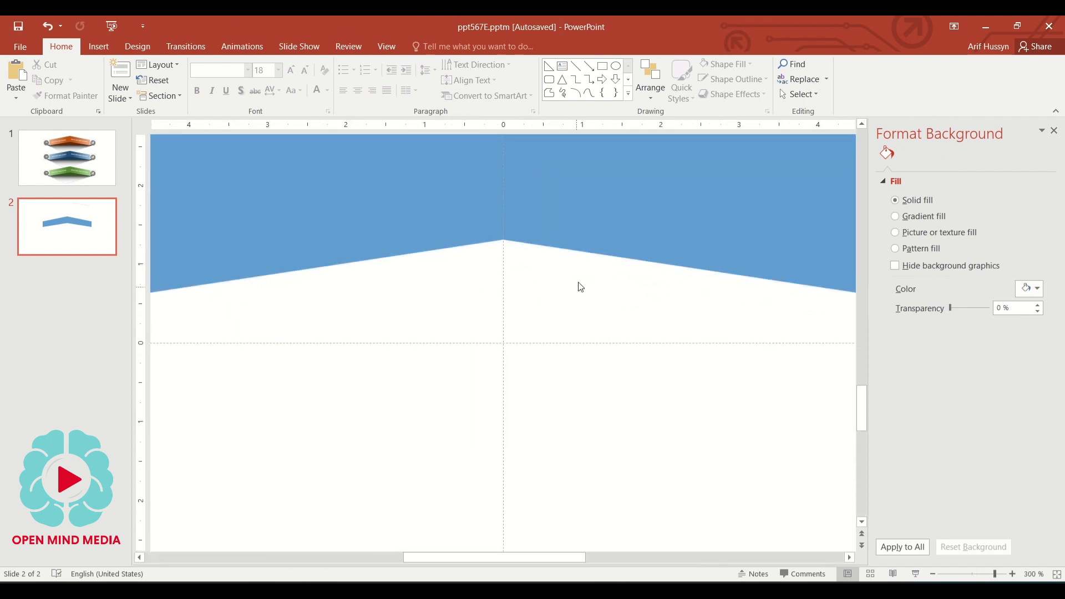
{"action": "scroll", "coordinate": [579, 281], "scroll_direction": "up", "scroll_amount": 3}
{"action": "scroll", "coordinate": [579, 276], "scroll_direction": "up", "scroll_amount": 1}
{"action": "left_click", "coordinate": [572, 277]}
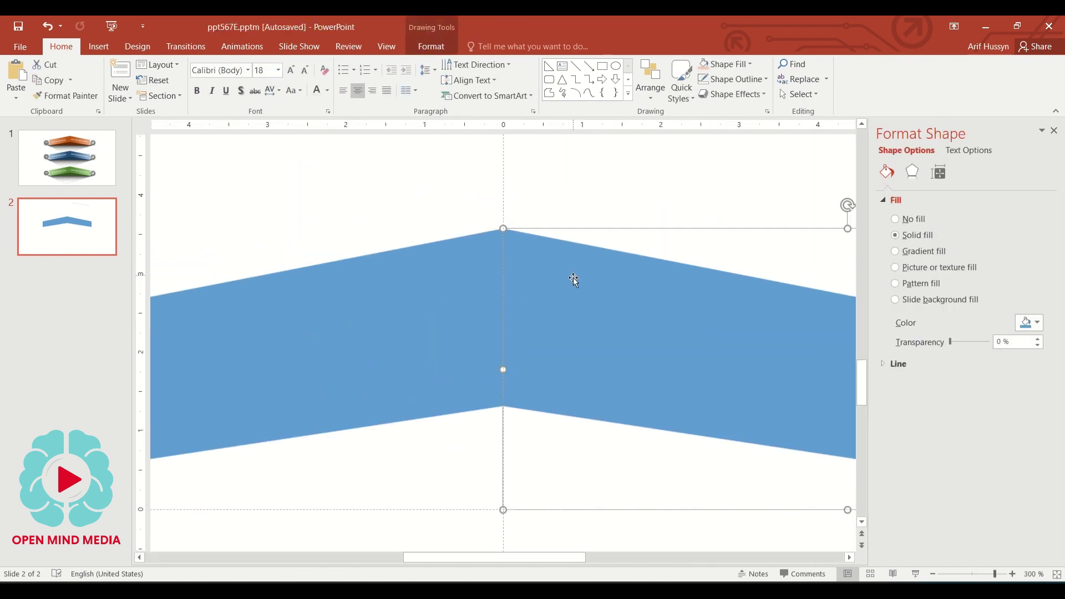
{"action": "mouse_move", "coordinate": [574, 278]}
{"action": "left_mouse_down"}
{"action": "mouse_move", "coordinate": [584, 286]}
{"action": "mouse_move", "coordinate": [575, 286]}
{"action": "left_mouse_up"}
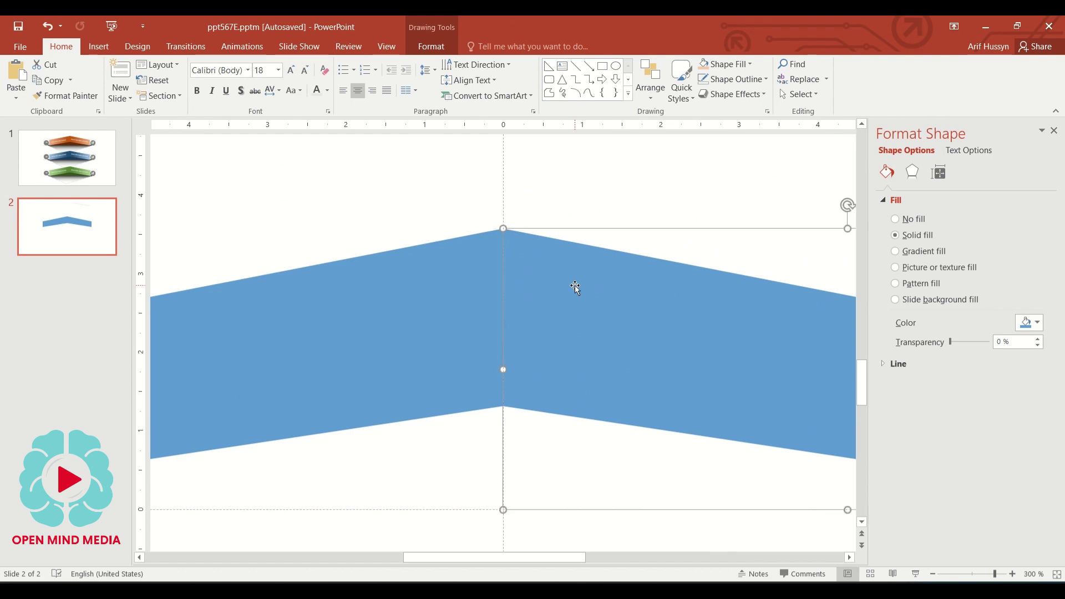
{"action": "left_click", "coordinate": [506, 421]}
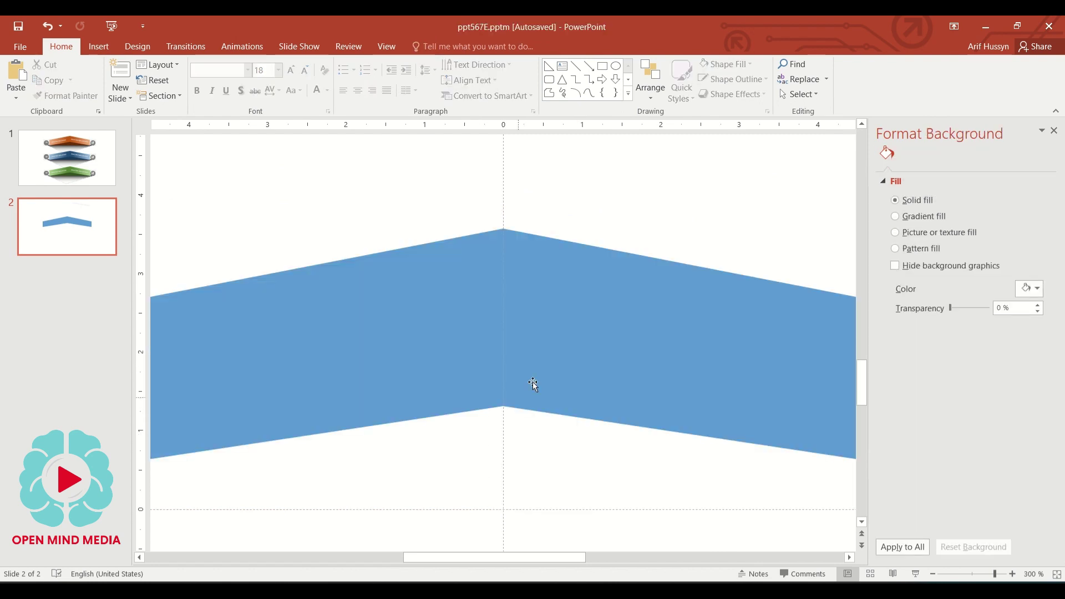
{"action": "scroll", "coordinate": [554, 346], "scroll_direction": "down", "scroll_amount": 10, "text": "ctrl"}
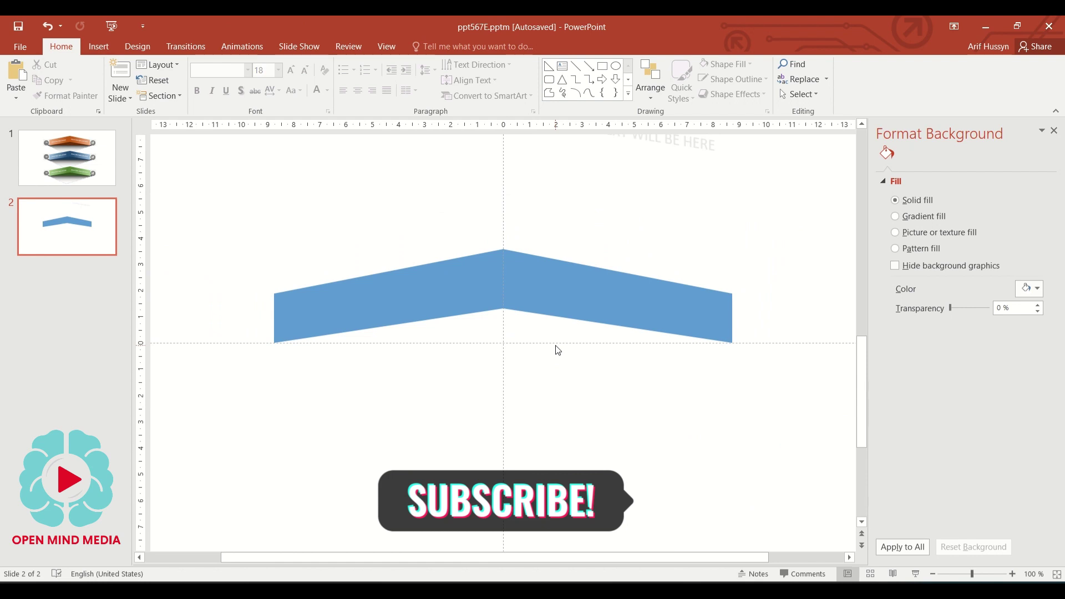
- Draw an outline-free rectangle under the chevron's notch, fill it light grey and send it to back
{"action": "left_click", "coordinate": [602, 67]}
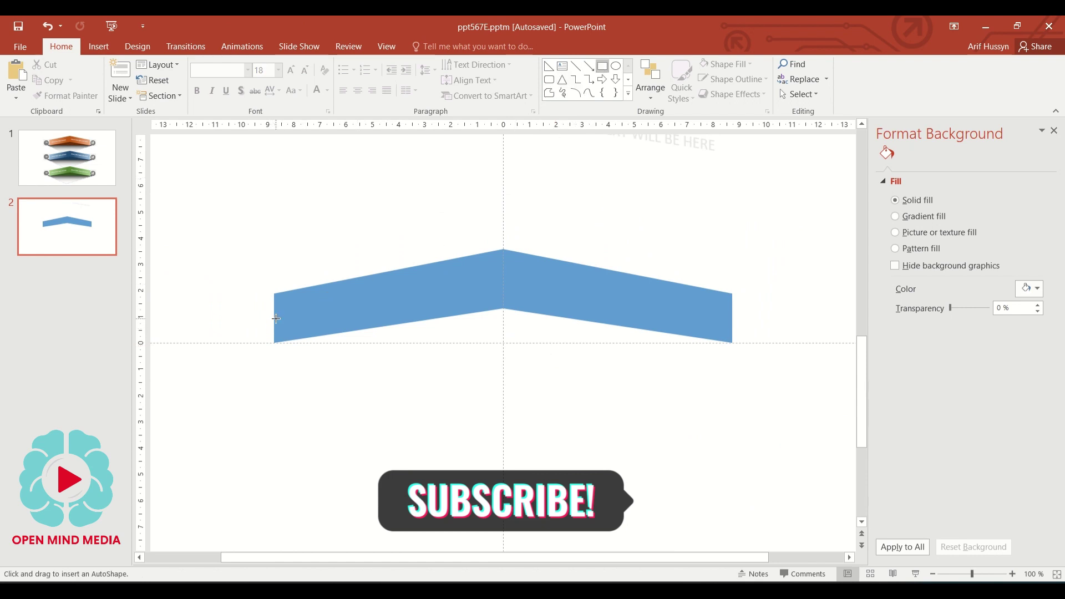
{"action": "mouse_move", "coordinate": [276, 318]}
{"action": "left_mouse_down"}
{"action": "mouse_move", "coordinate": [737, 356]}
{"action": "mouse_move", "coordinate": [732, 343]}
{"action": "left_mouse_up"}
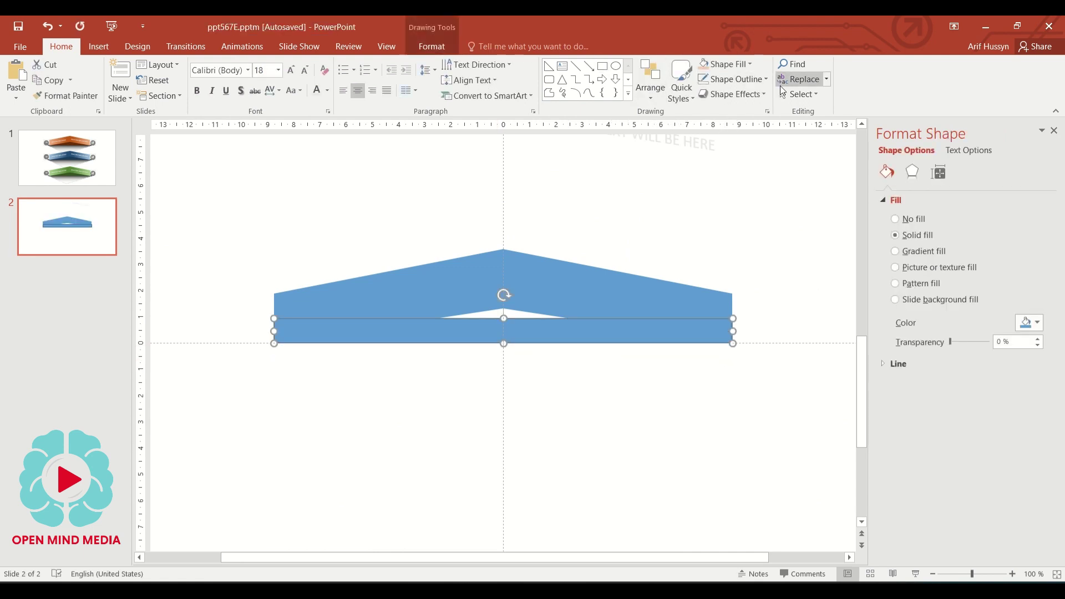
{"action": "left_click", "coordinate": [765, 79]}
{"action": "left_click", "coordinate": [738, 220]}
{"action": "left_click", "coordinate": [527, 330]}
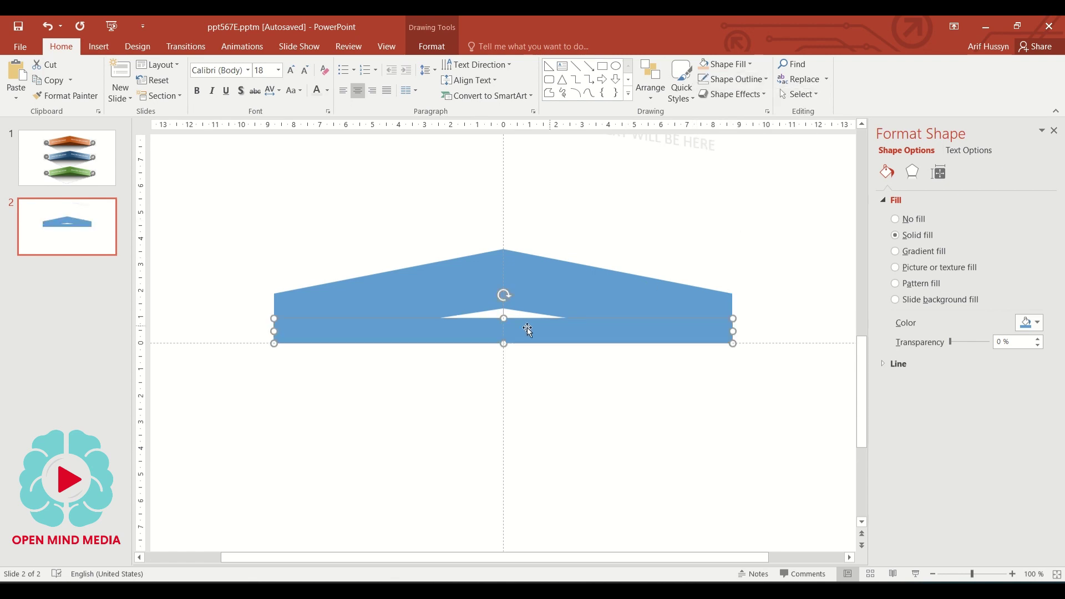
{"action": "left_click_drag", "start_coordinate": [504, 317], "coordinate": [505, 302]}
{"action": "left_click", "coordinate": [524, 356]}
{"action": "left_click", "coordinate": [510, 335]}
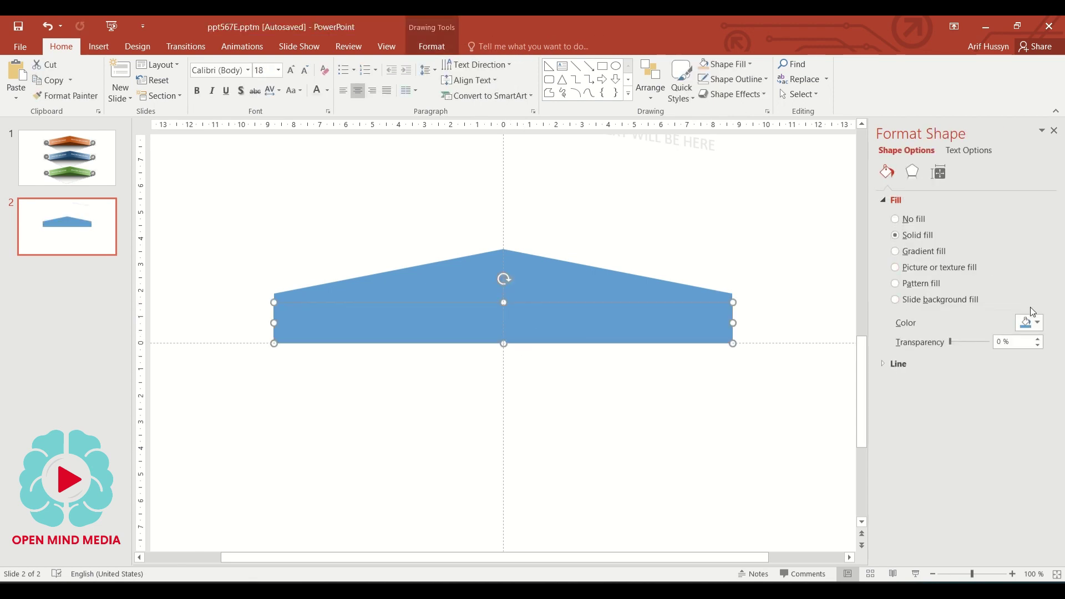
{"action": "left_click", "coordinate": [1035, 322]}
{"action": "left_click", "coordinate": [980, 364]}
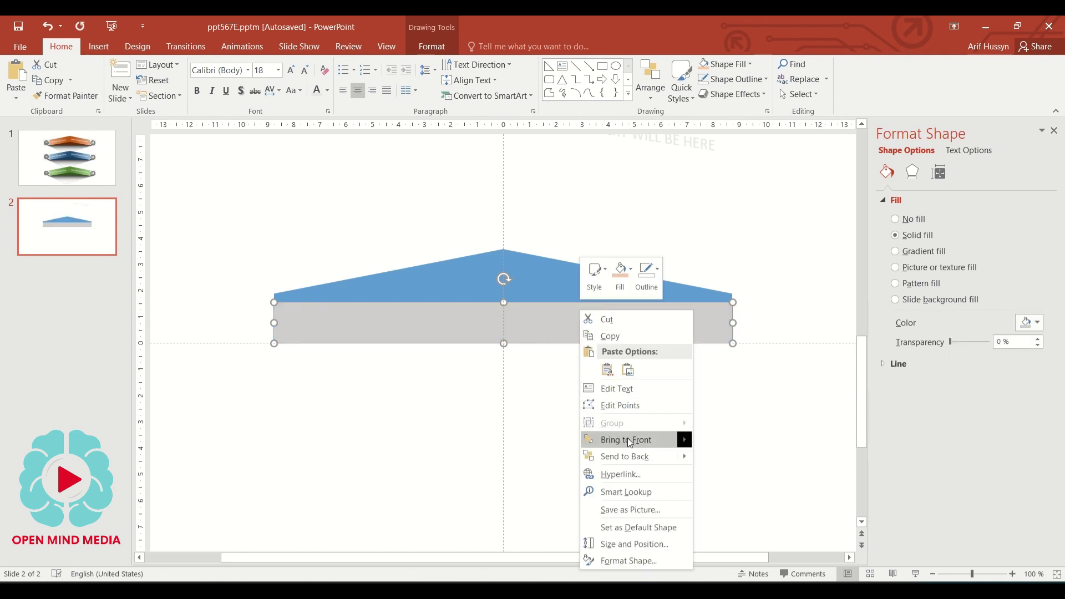
{"action": "left_click", "coordinate": [624, 456]}
{"action": "left_click", "coordinate": [617, 422]}
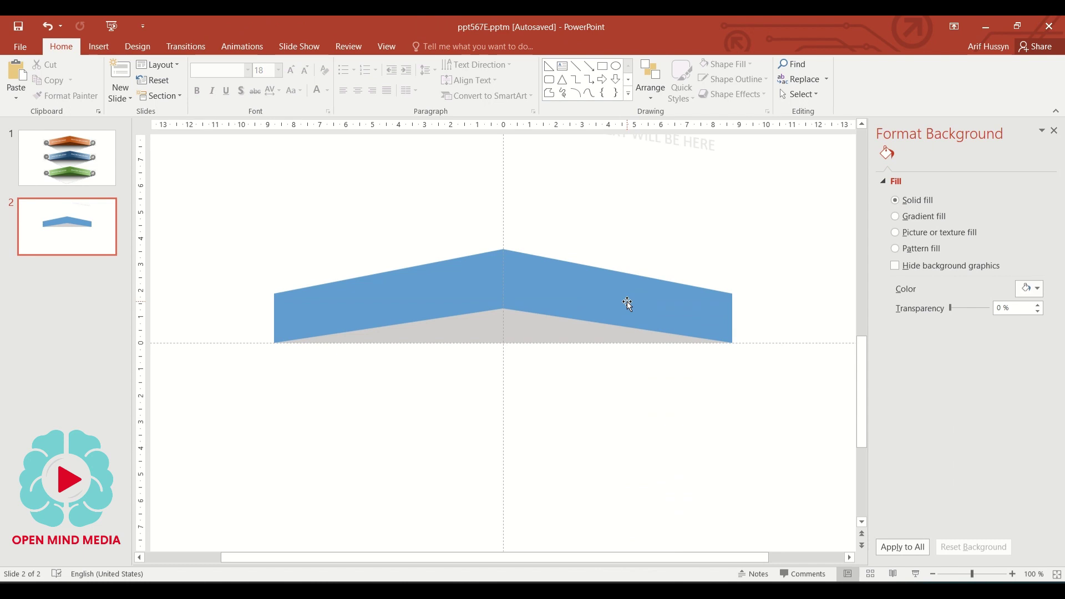
- Switch the chevron's left half to a gradient fill
{"action": "left_click", "coordinate": [544, 329]}
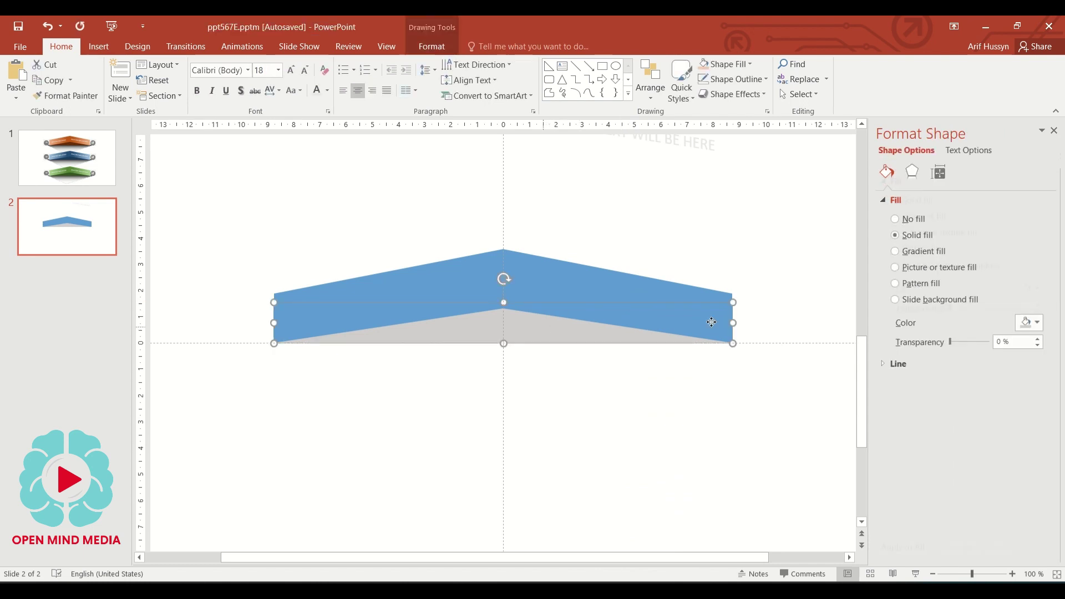
{"action": "left_click", "coordinate": [419, 286]}
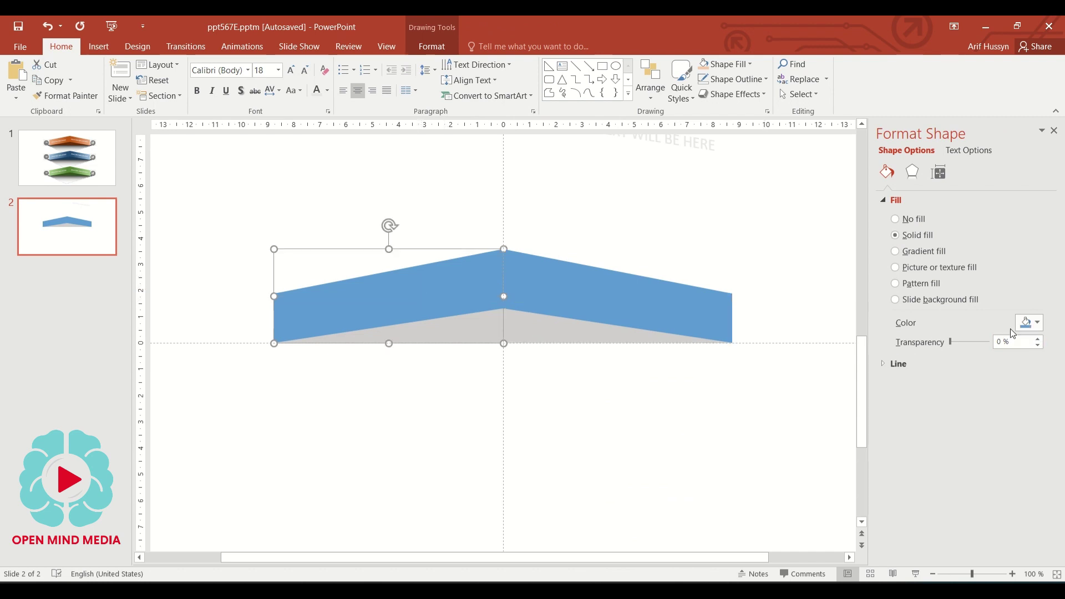
{"action": "left_click", "coordinate": [1030, 323]}
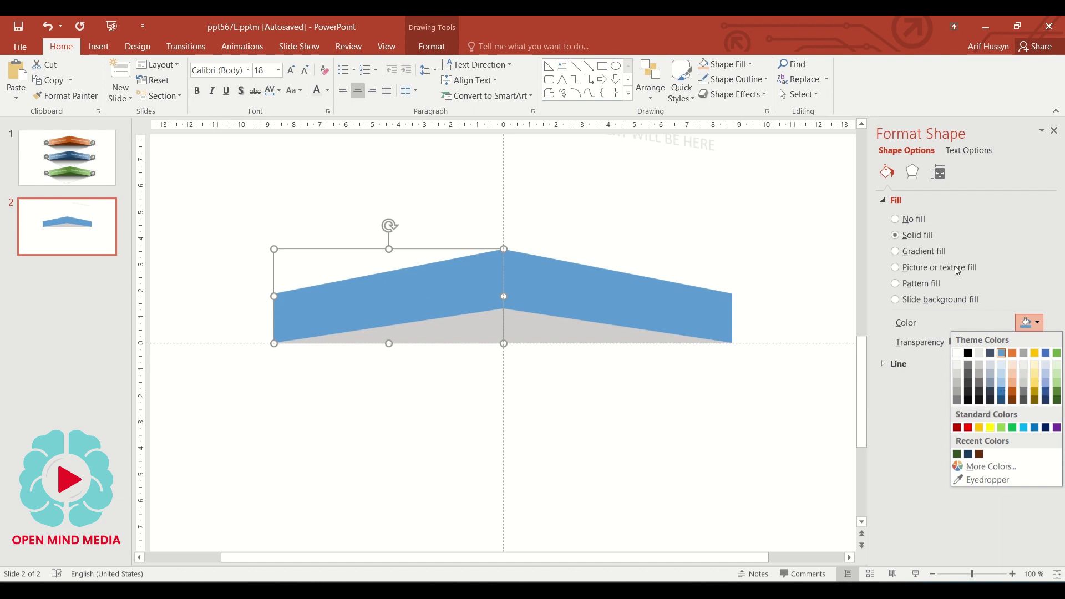
{"action": "left_click", "coordinate": [922, 258]}
{"action": "left_click", "coordinate": [917, 251]}
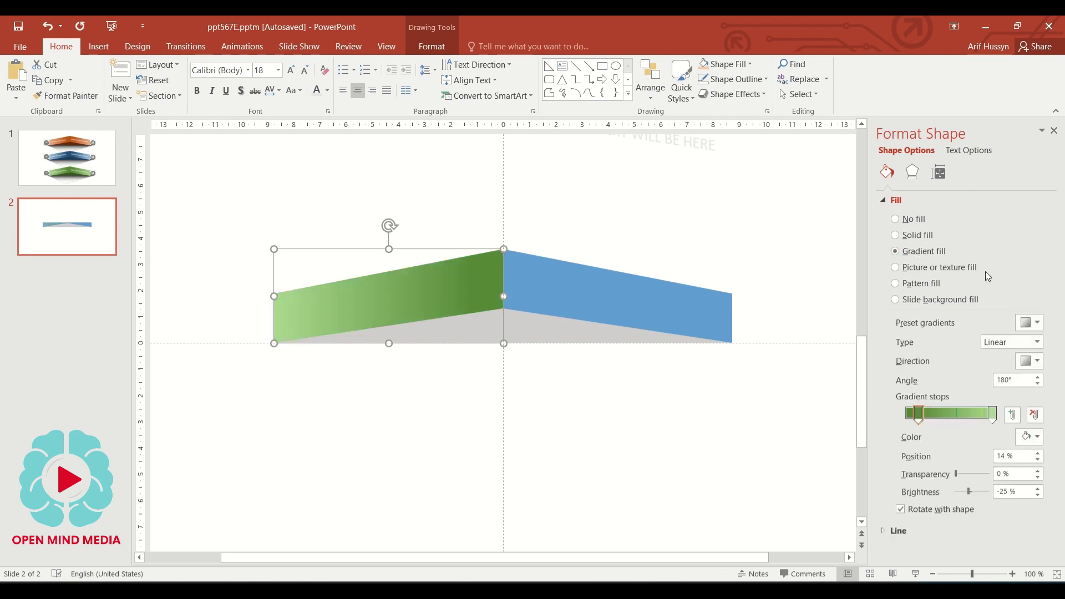
{"action": "left_click", "coordinate": [1035, 324]}
{"action": "left_click", "coordinate": [1043, 301]}
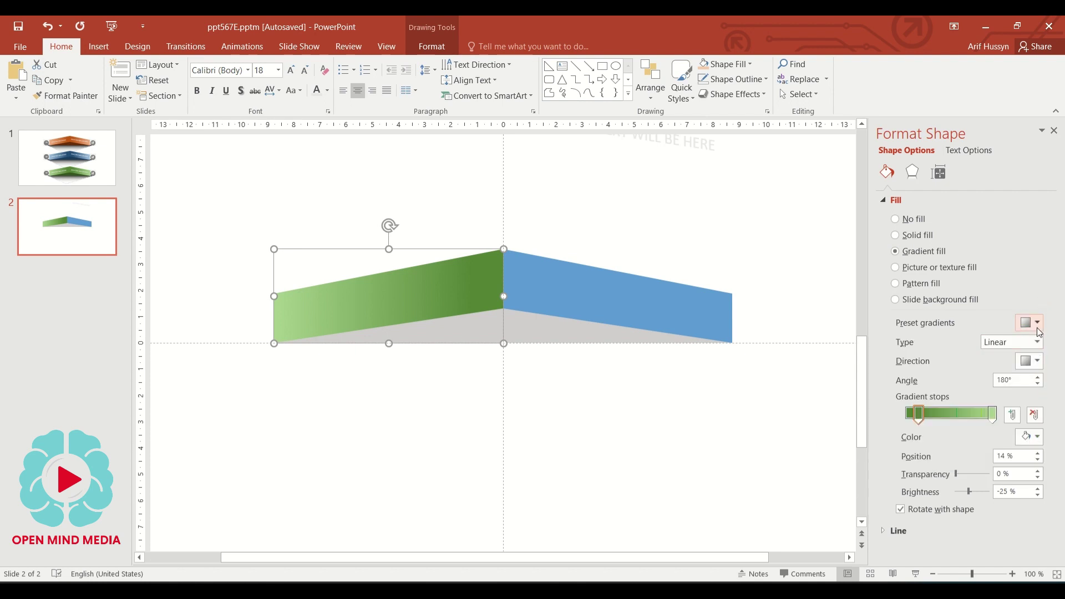
{"action": "left_click", "coordinate": [1035, 322]}
{"action": "left_click", "coordinate": [1035, 323]}
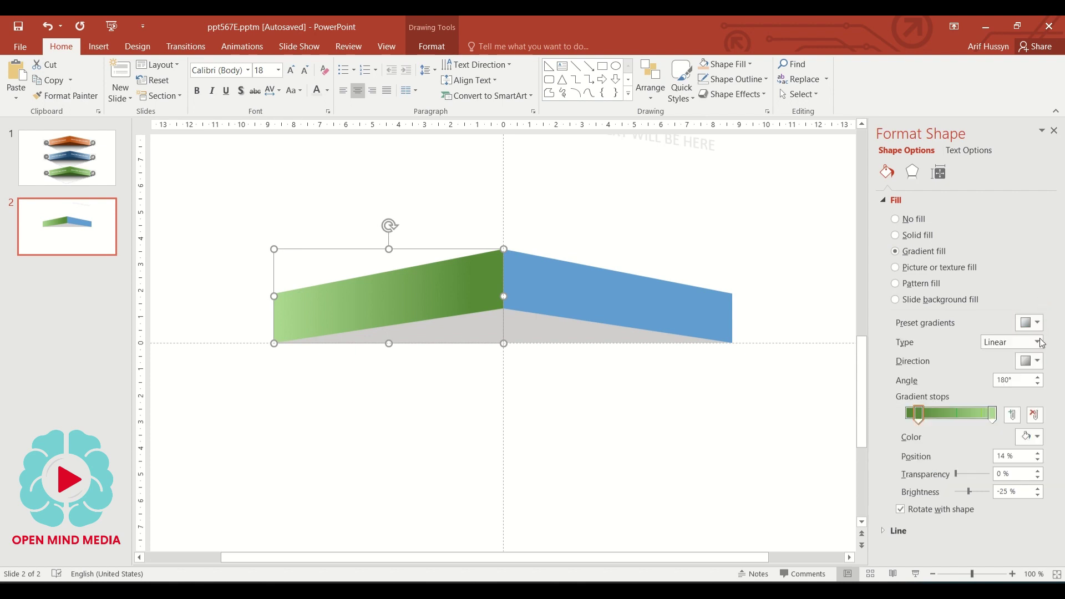
- Set the gradient stops to light gold on the left and dark gold on the right
{"action": "left_click", "coordinate": [1031, 443]}
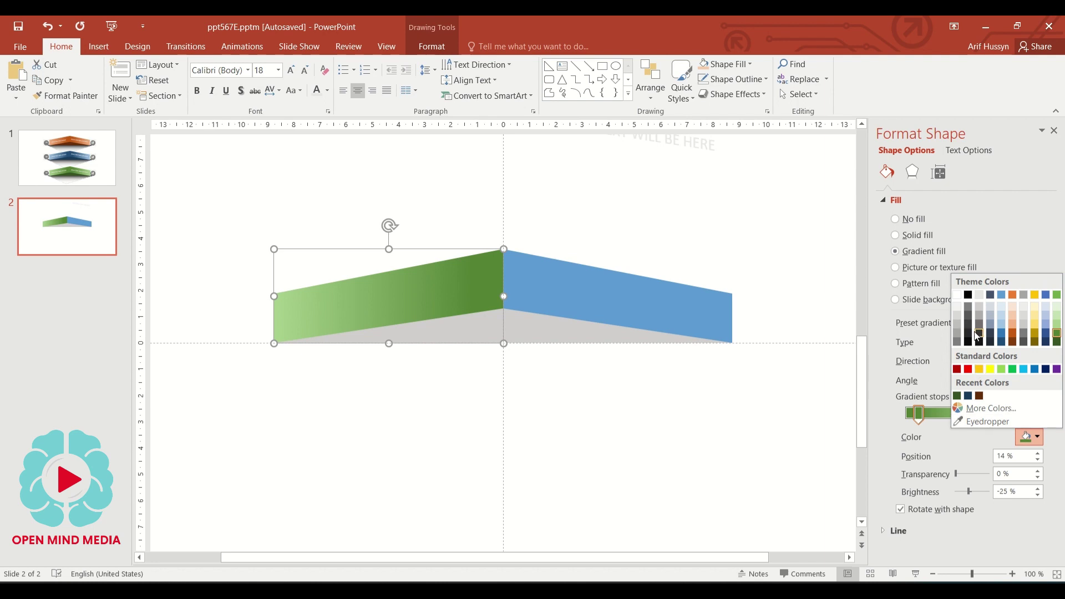
{"action": "left_click", "coordinate": [1036, 321]}
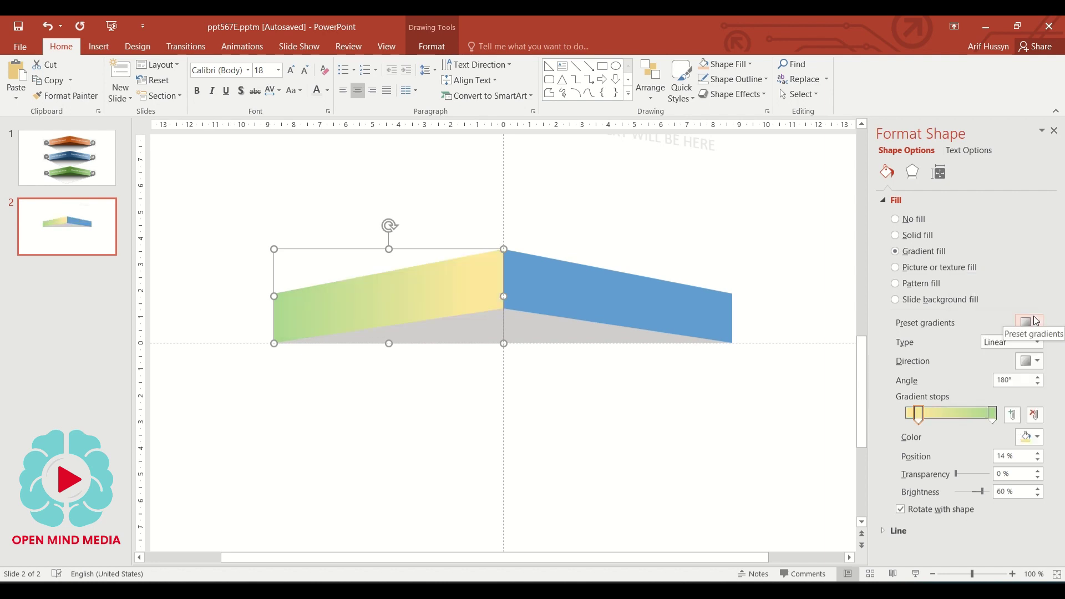
{"action": "left_click", "coordinate": [992, 413]}
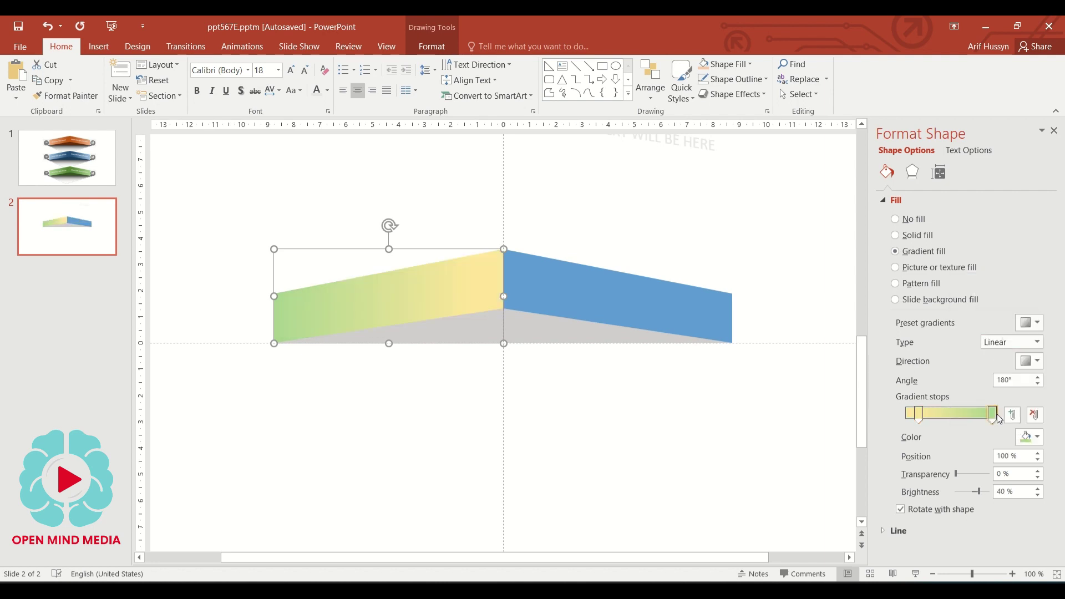
{"action": "left_click", "coordinate": [1030, 437]}
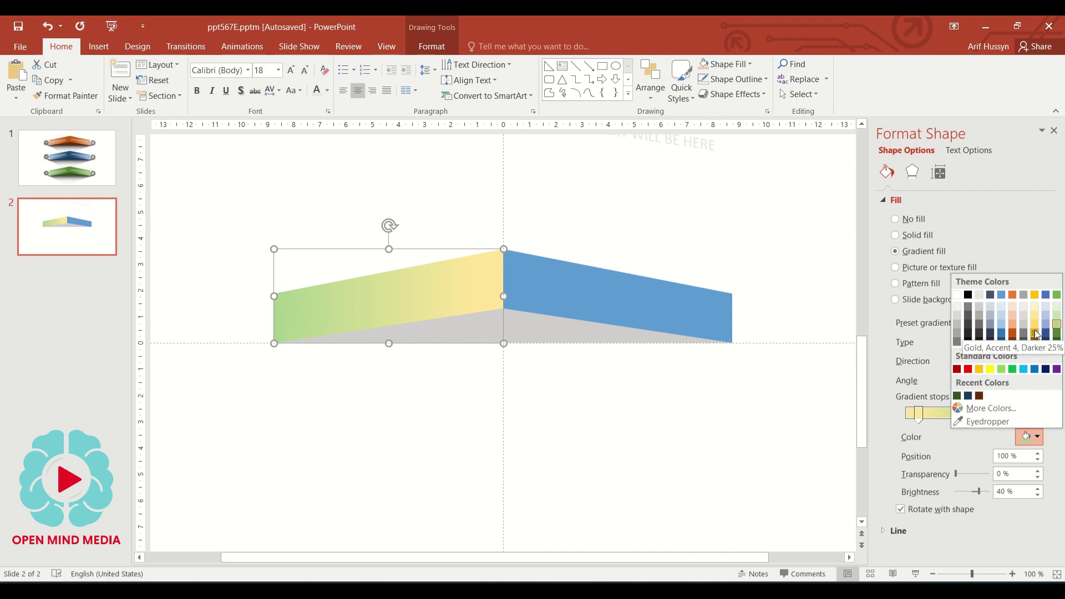
{"action": "left_click", "coordinate": [1035, 334]}
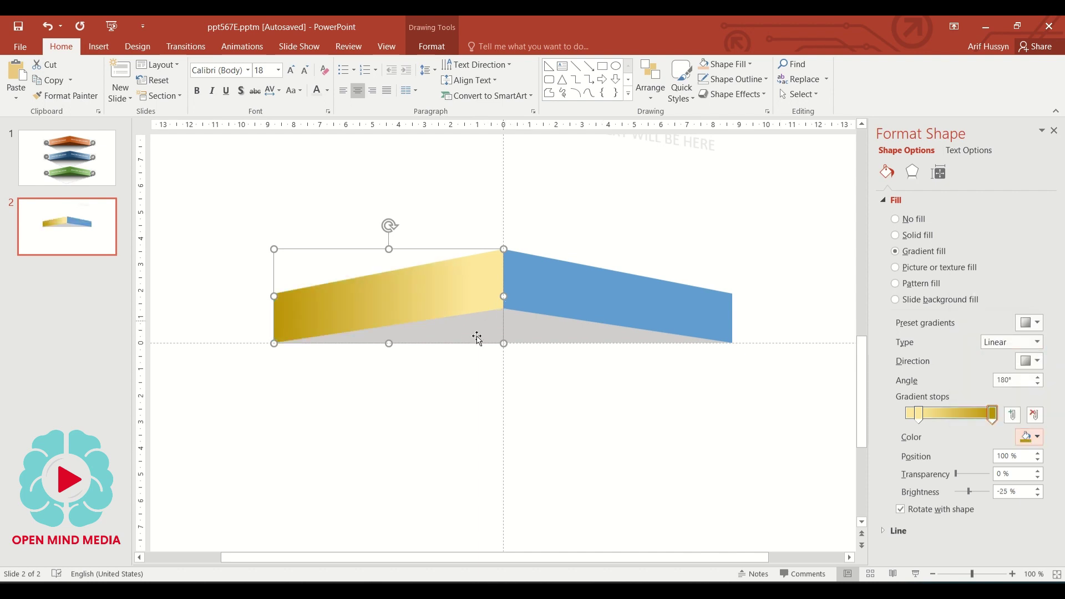
{"action": "left_click", "coordinate": [918, 414]}
{"action": "left_click", "coordinate": [1037, 438]}
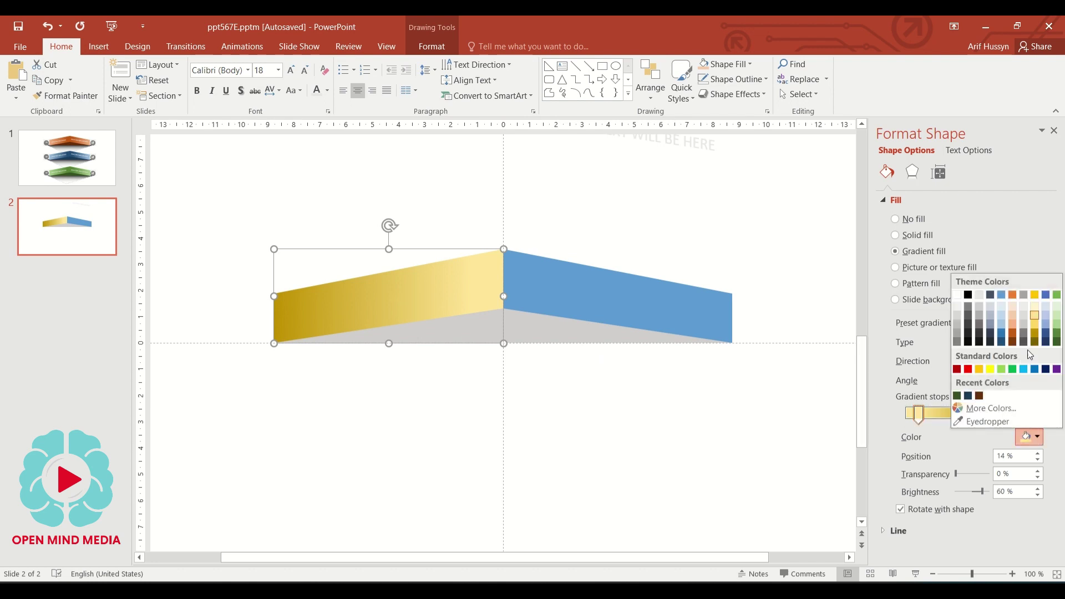
{"action": "left_click", "coordinate": [1035, 331]}
{"action": "left_click", "coordinate": [624, 416]}
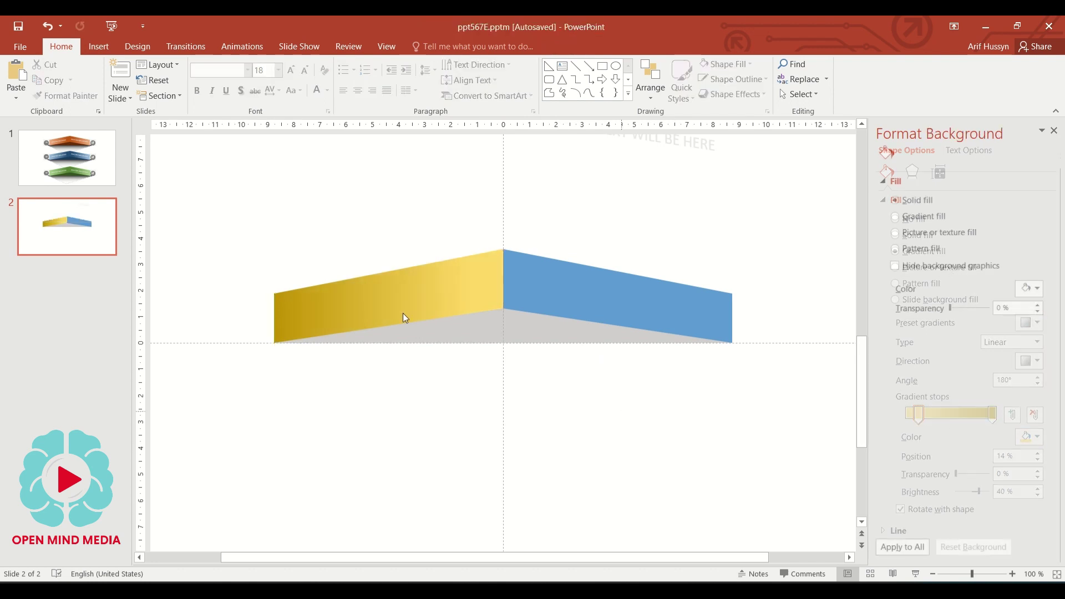
- Copy the gold gradient onto the blue right half with Format Painter
{"action": "left_click", "coordinate": [403, 316]}
{"action": "left_click", "coordinate": [65, 95]}
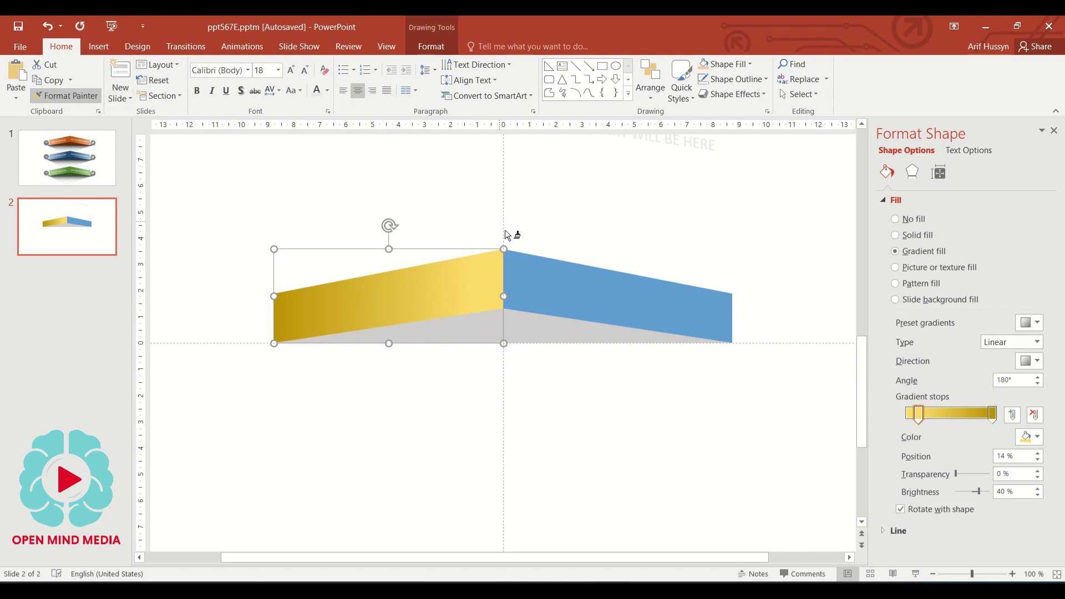
{"action": "left_click", "coordinate": [567, 289]}
{"action": "left_click", "coordinate": [705, 396]}
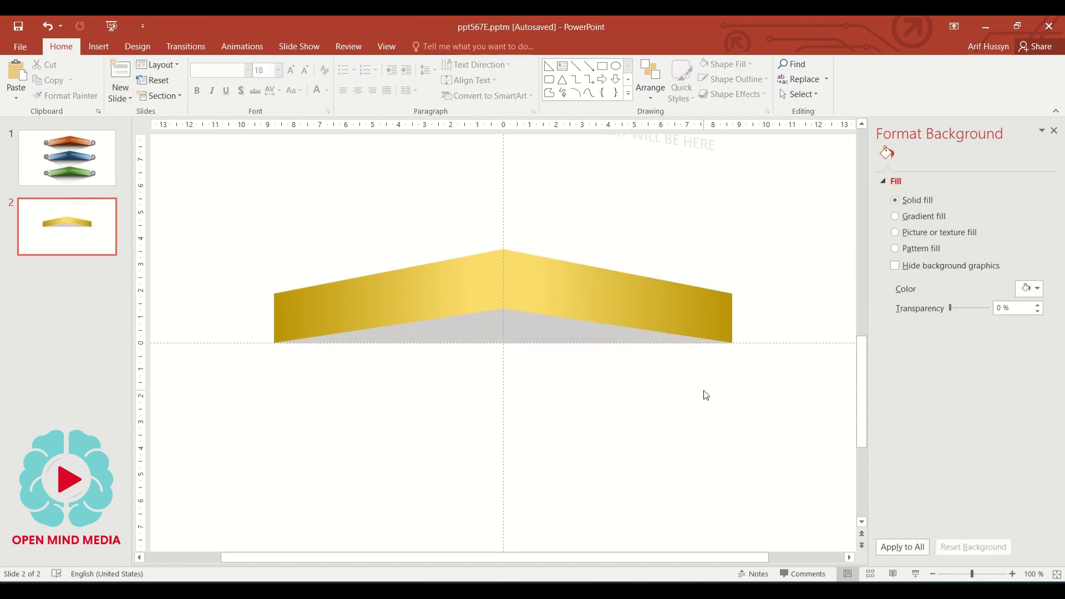
{"action": "left_click", "coordinate": [569, 337]}
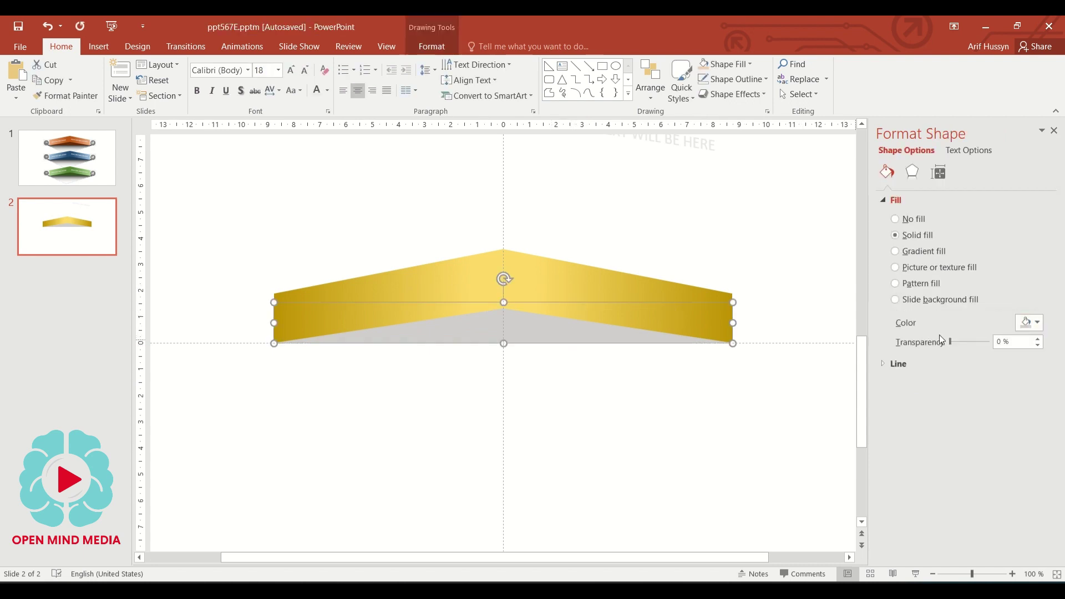
- Fill the chevron's lower face with a custom dark gold, RGB 154/117/0
{"action": "left_click", "coordinate": [1037, 323]}
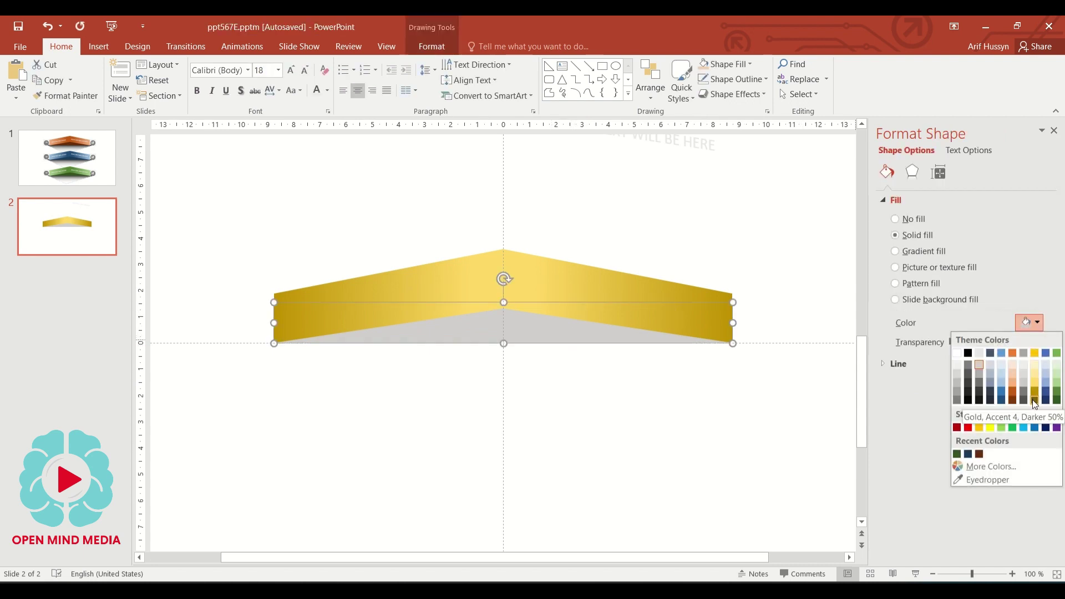
{"action": "left_click", "coordinate": [1033, 399]}
{"action": "left_click", "coordinate": [1032, 324]}
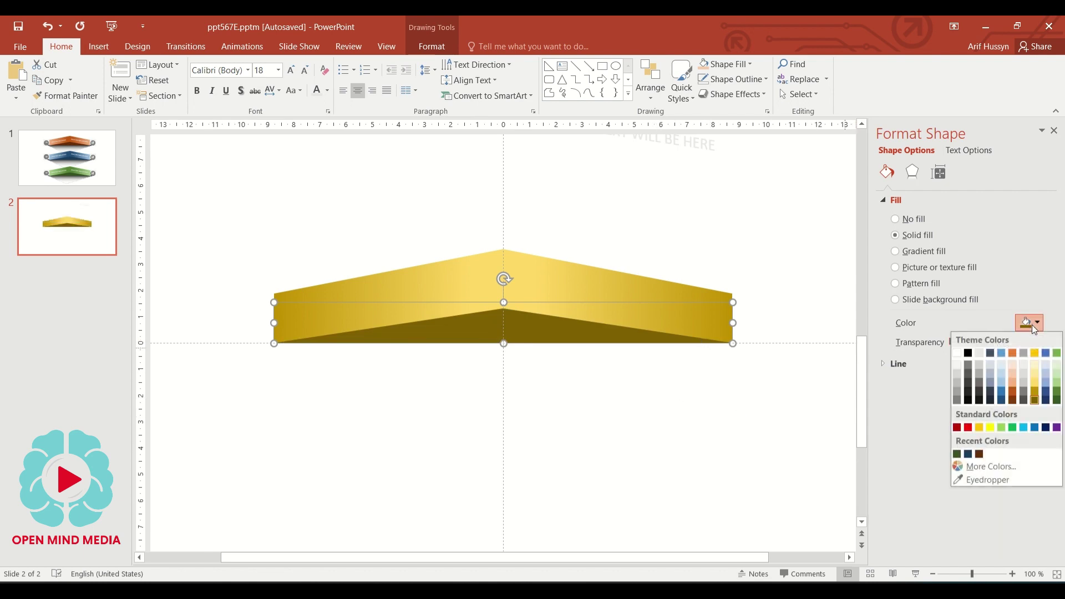
{"action": "left_click", "coordinate": [979, 467]}
{"action": "left_click", "coordinate": [552, 268]}
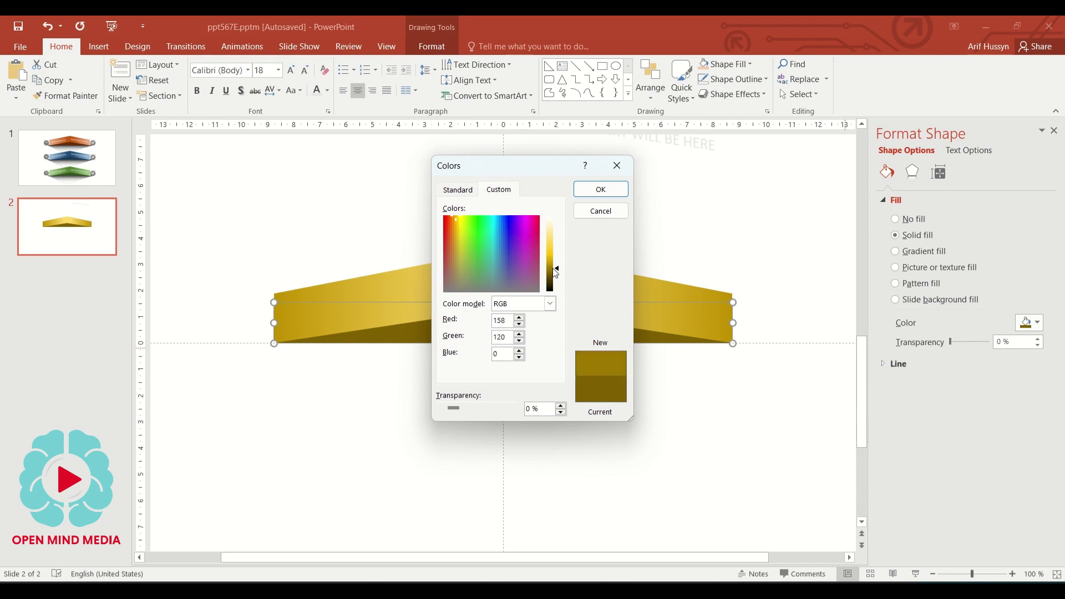
{"action": "key", "text": "Return"}
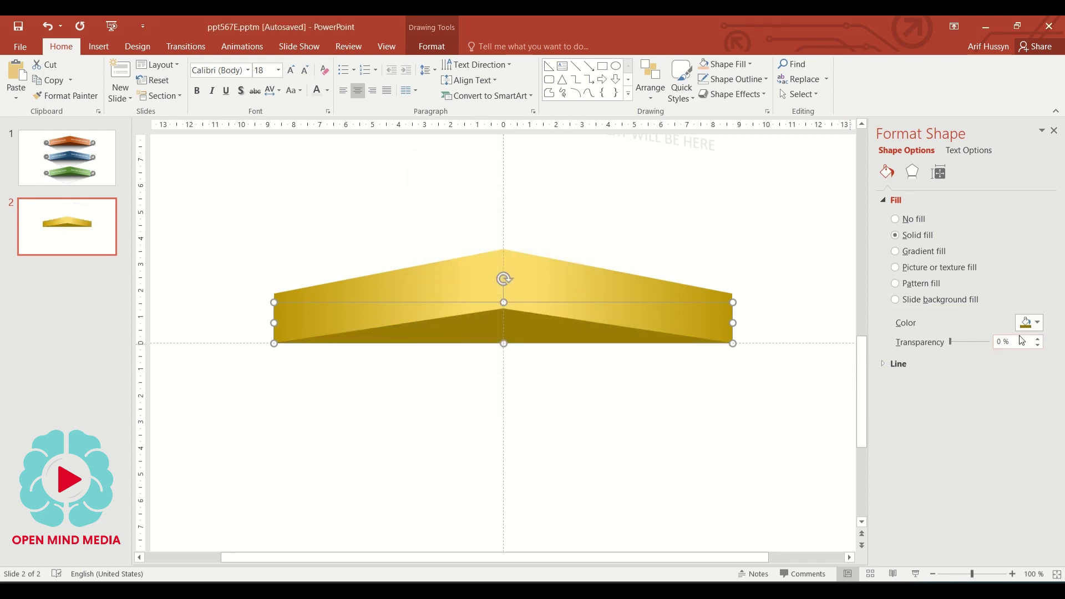
{"action": "left_click", "coordinate": [1032, 323]}
{"action": "left_click", "coordinate": [987, 467]}
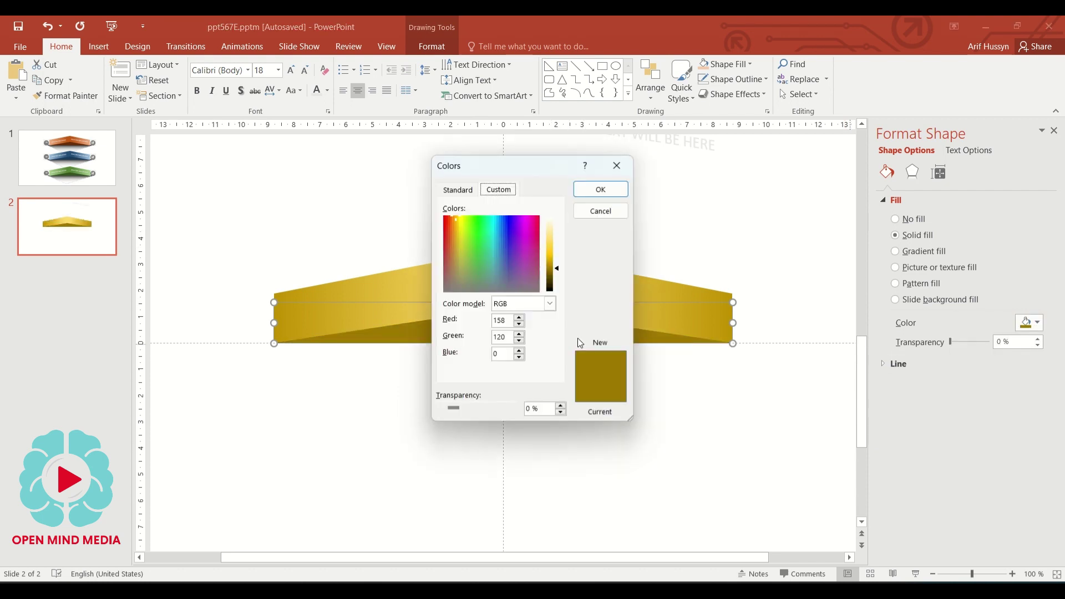
{"action": "left_click", "coordinate": [557, 271]}
{"action": "left_click", "coordinate": [602, 189]}
{"action": "left_click", "coordinate": [789, 222]}
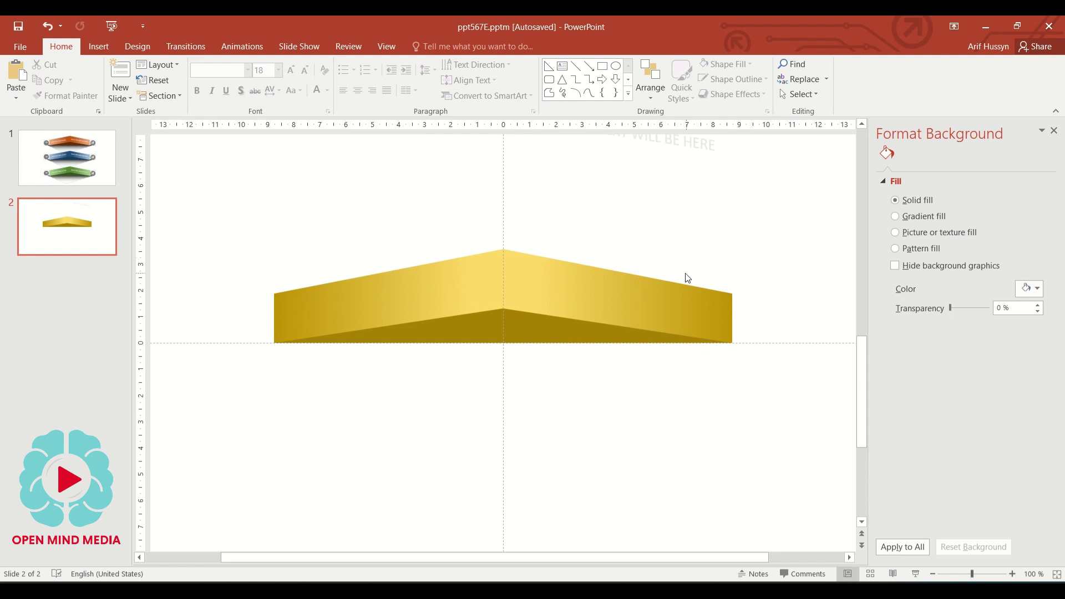
- Draw a wide outline-free rectangle past both chevron ends and send it to back
{"action": "left_click", "coordinate": [603, 66]}
{"action": "left_click_drag", "start_coordinate": [195, 288], "coordinate": [795, 340]}
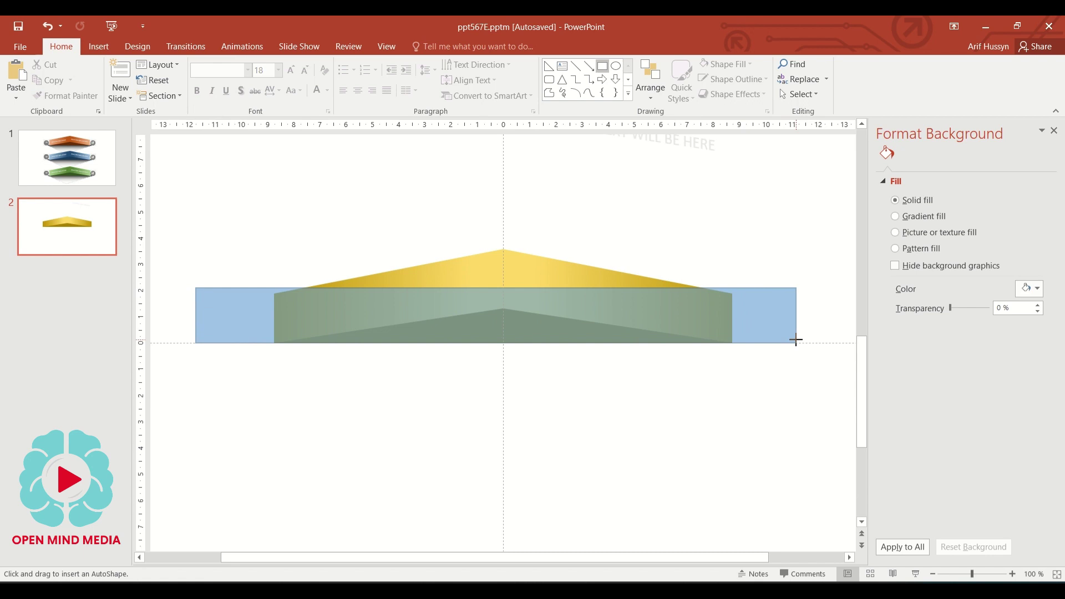
{"action": "left_click_drag", "start_coordinate": [796, 340], "coordinate": [796, 339]}
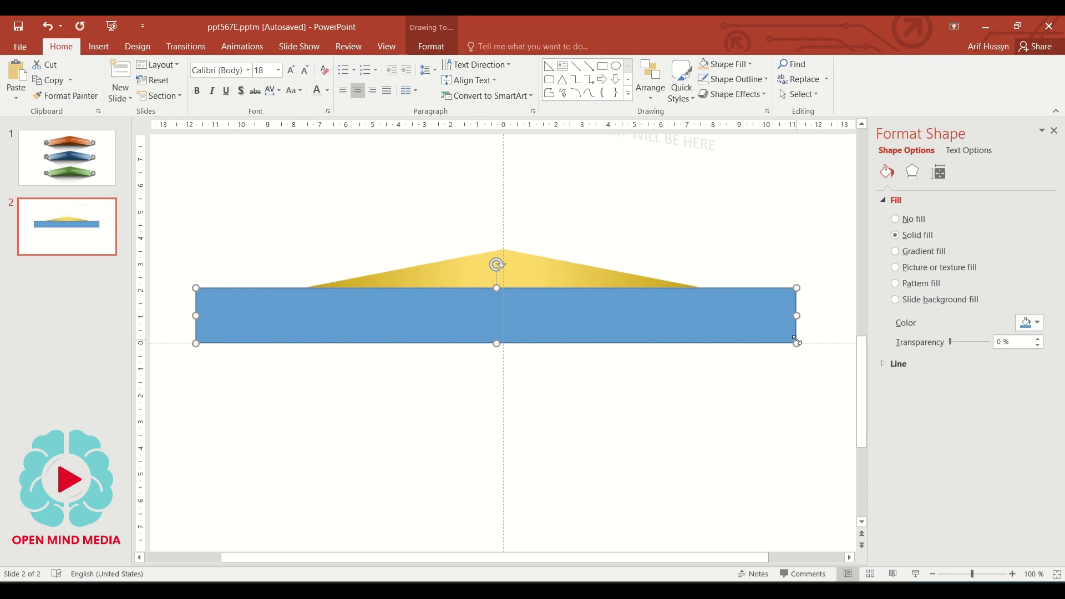
{"action": "left_click", "coordinate": [746, 82]}
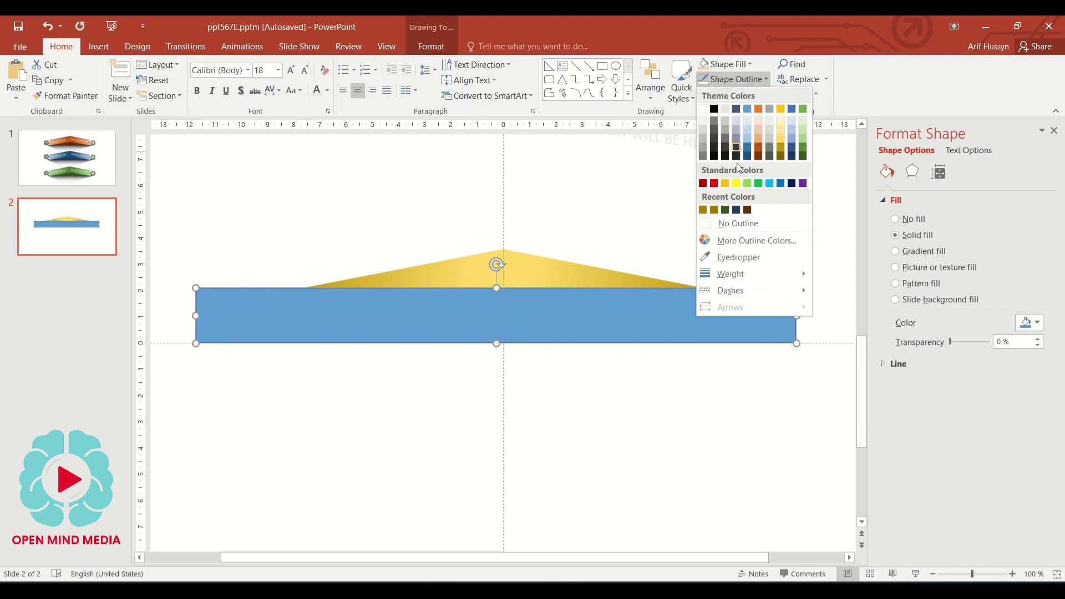
{"action": "left_click", "coordinate": [737, 221]}
{"action": "right_click", "coordinate": [720, 312]}
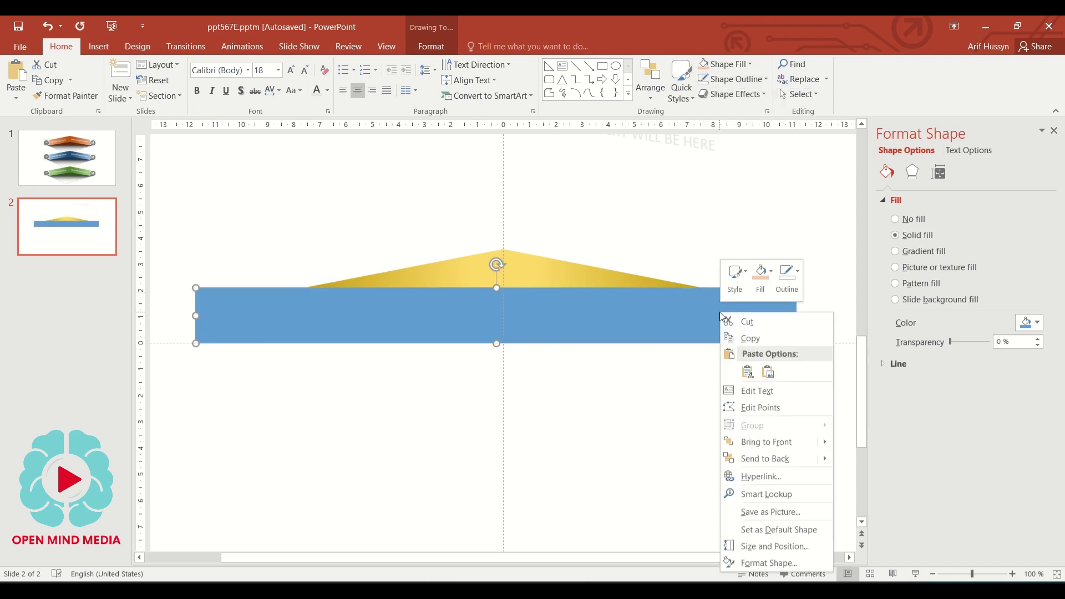
{"action": "left_click", "coordinate": [764, 458]}
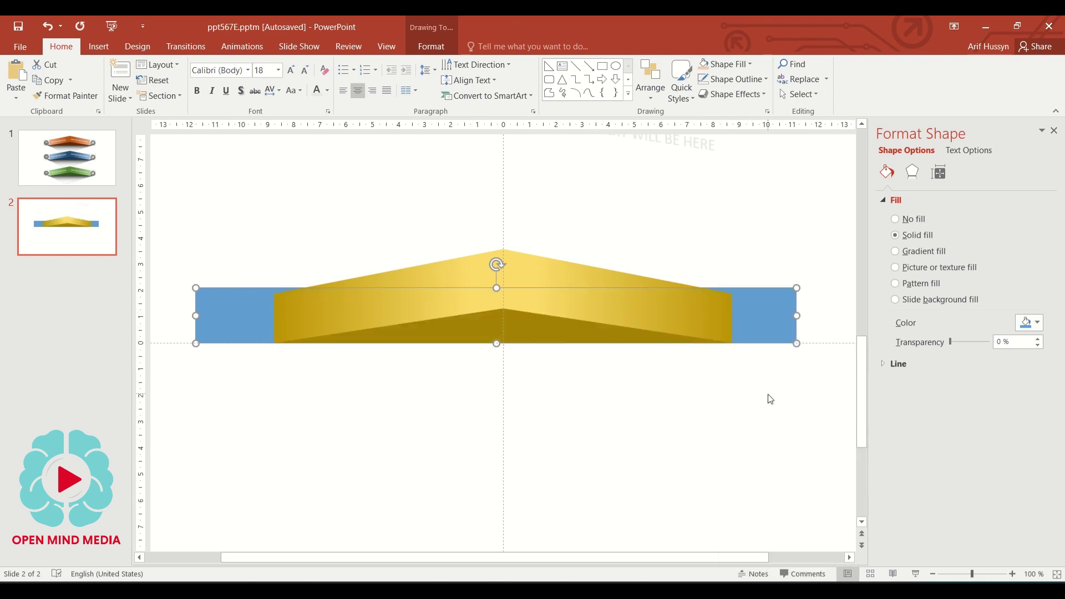
{"action": "left_click", "coordinate": [787, 385]}
{"action": "left_click", "coordinate": [781, 338]}
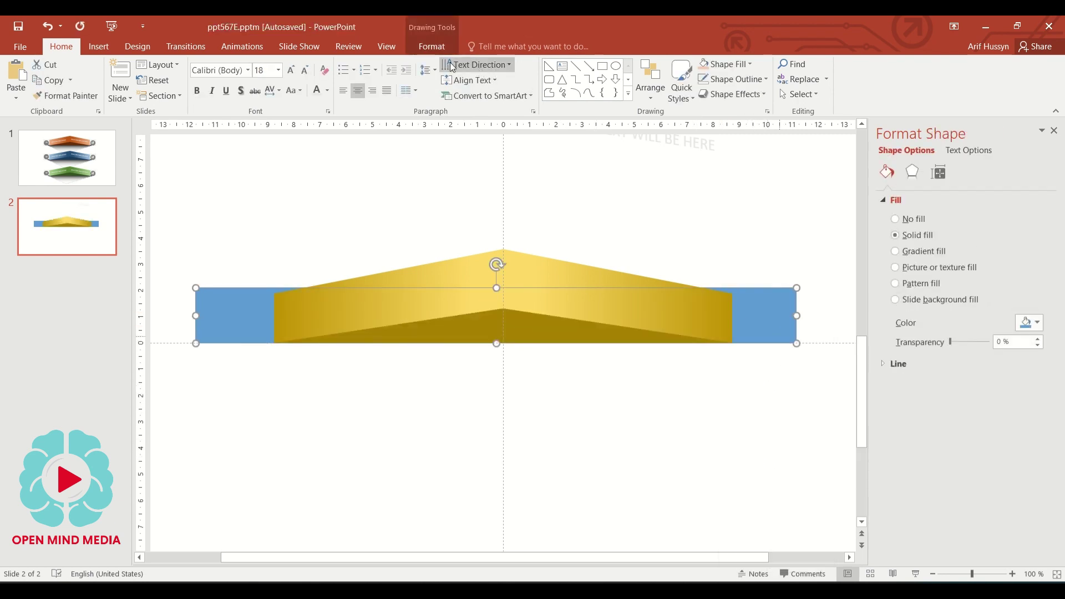
- Fill the backing rectangle Gray-25% and give it an inner shadow
{"action": "left_click", "coordinate": [746, 65]}
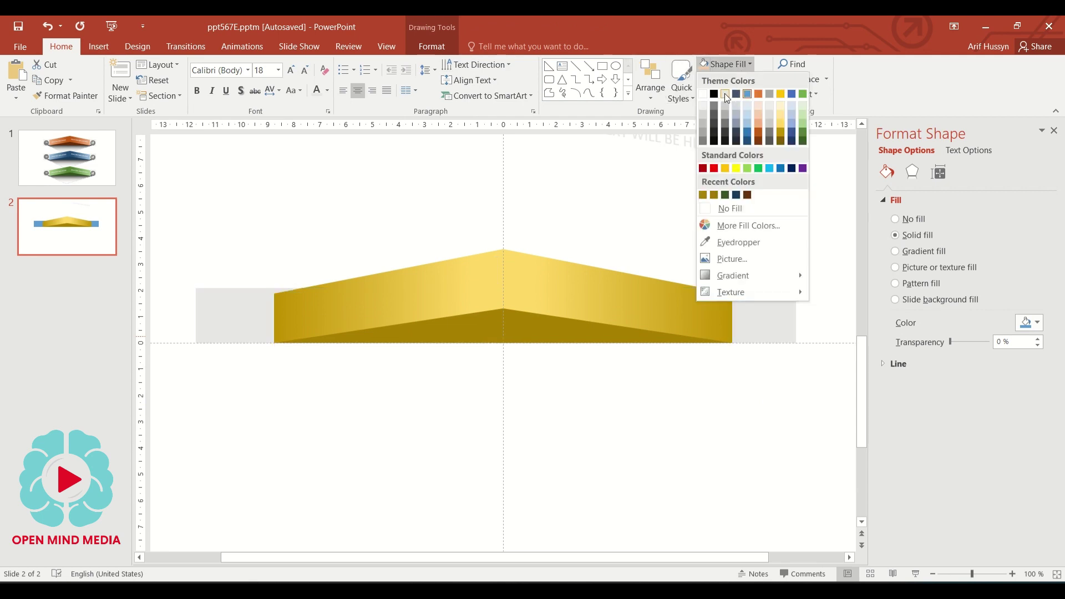
{"action": "left_click", "coordinate": [704, 118]}
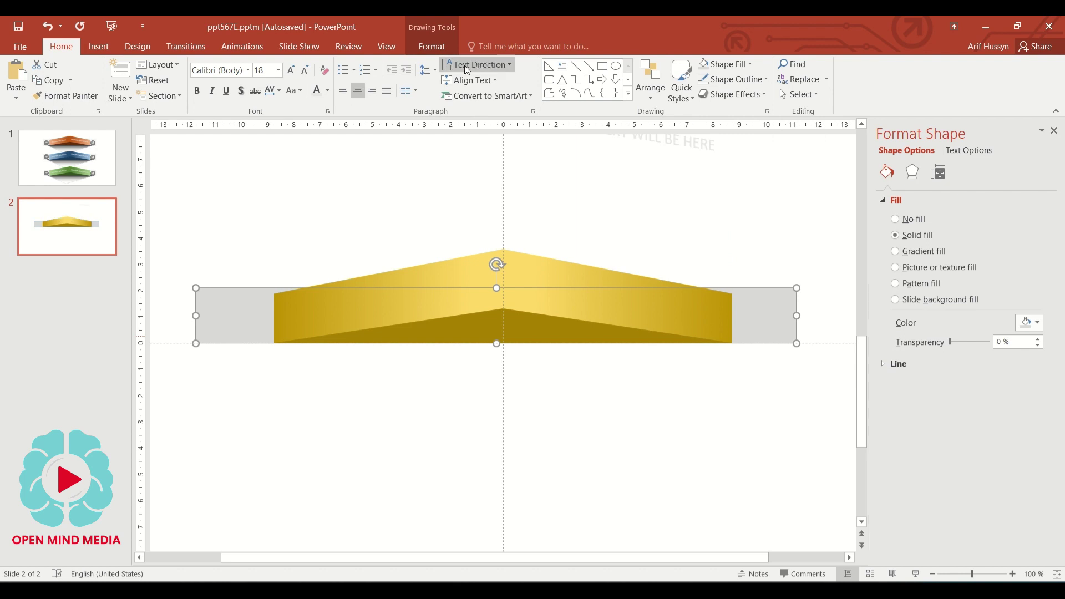
{"action": "left_click", "coordinate": [432, 46]}
{"action": "left_click", "coordinate": [515, 94]}
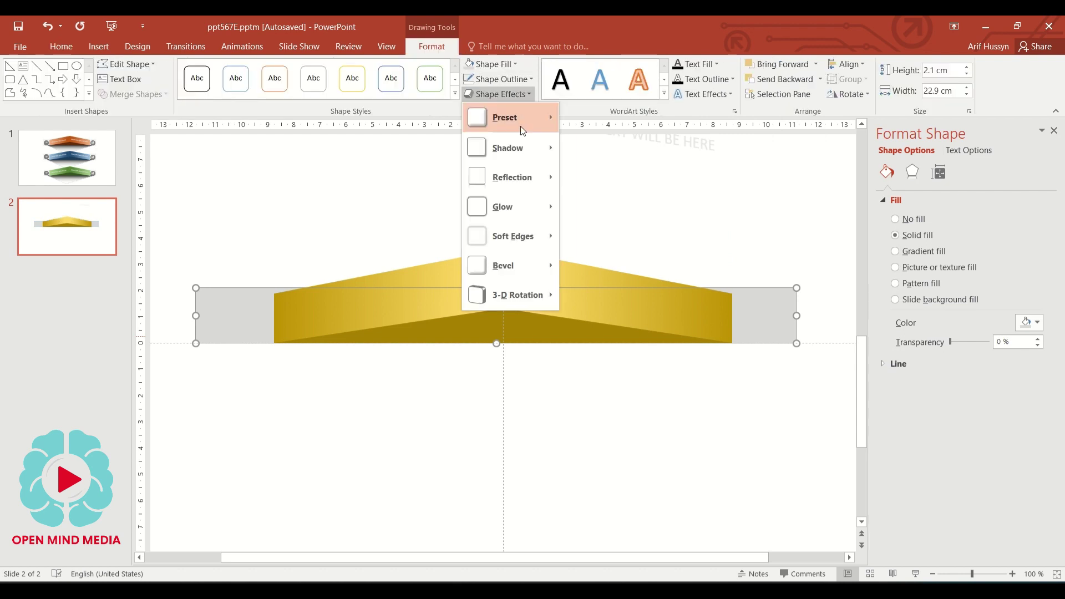
{"action": "mouse_move", "coordinate": [507, 147]}
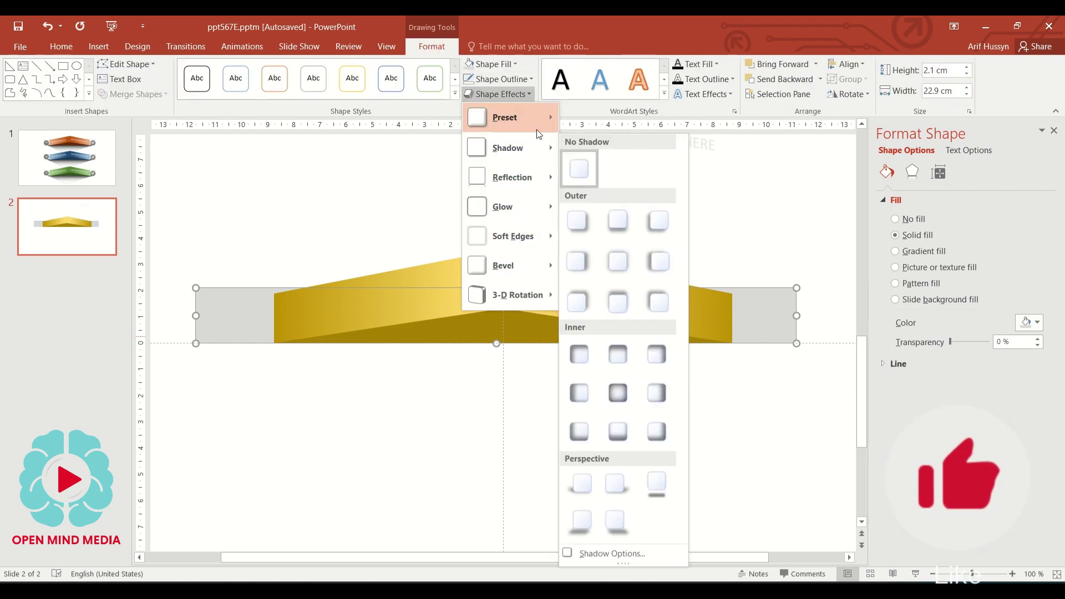
{"action": "left_click", "coordinate": [581, 356]}
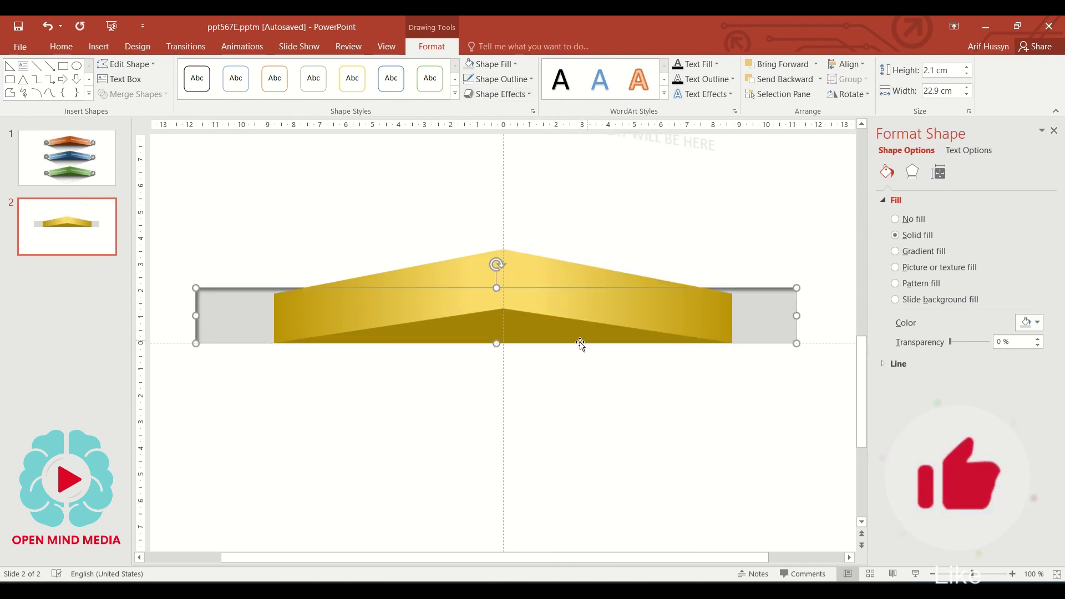
{"action": "left_click", "coordinate": [523, 389]}
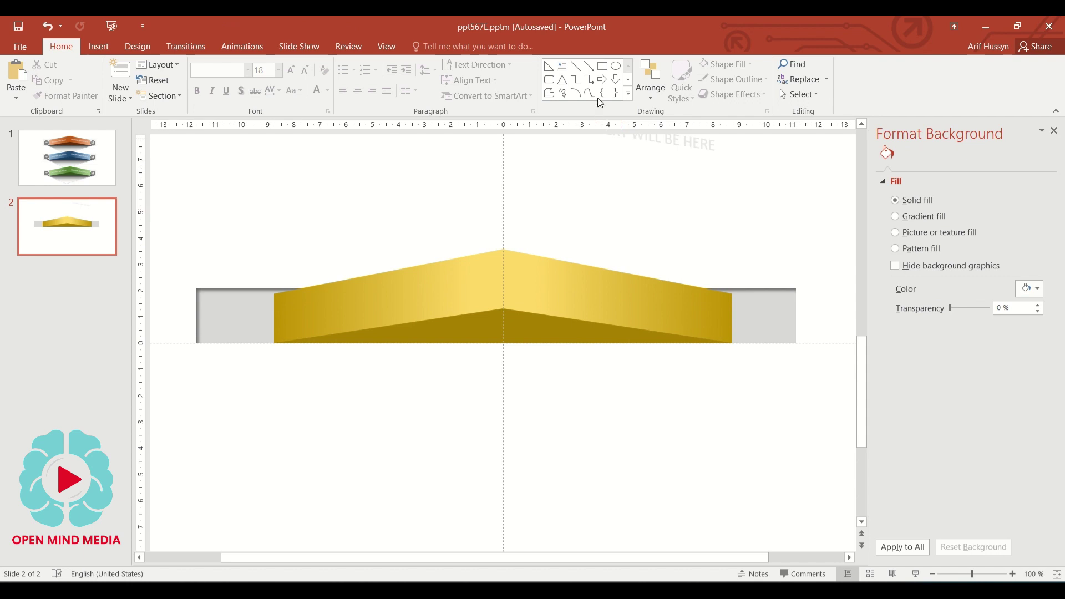
- Draw a wide isosceles triangle over the chevron's lower part and remove its outline
{"action": "left_click", "coordinate": [562, 80]}
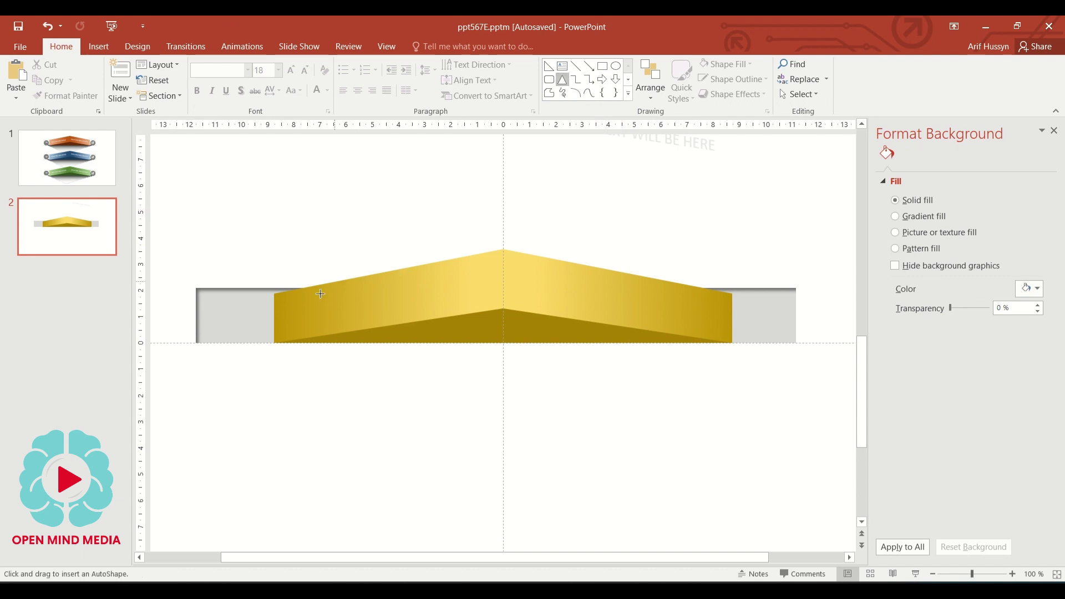
{"action": "left_click_drag", "start_coordinate": [279, 348], "coordinate": [738, 416]}
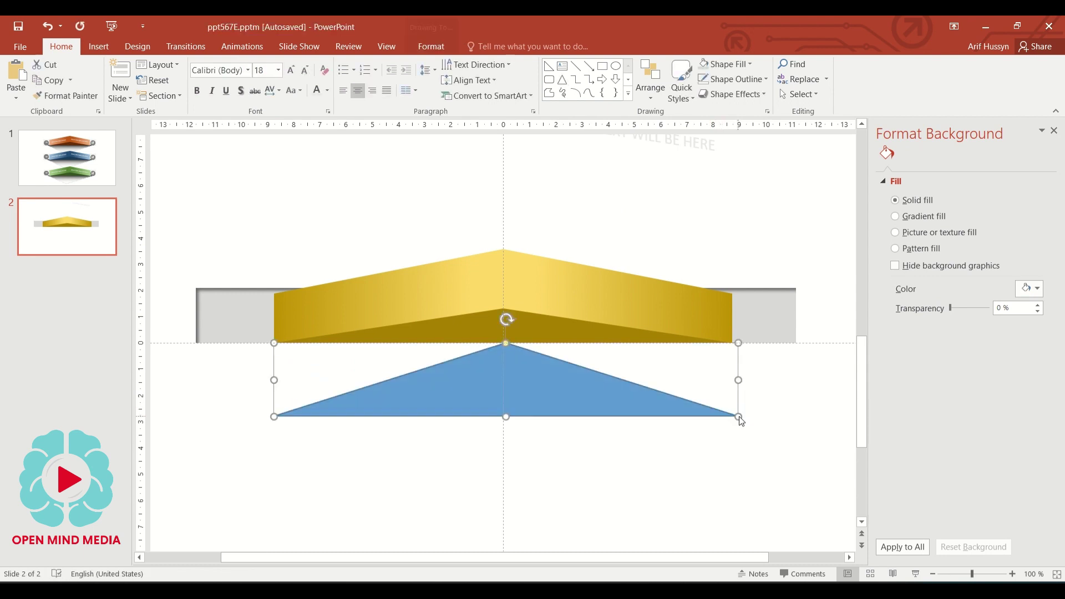
{"action": "left_click", "coordinate": [739, 79]}
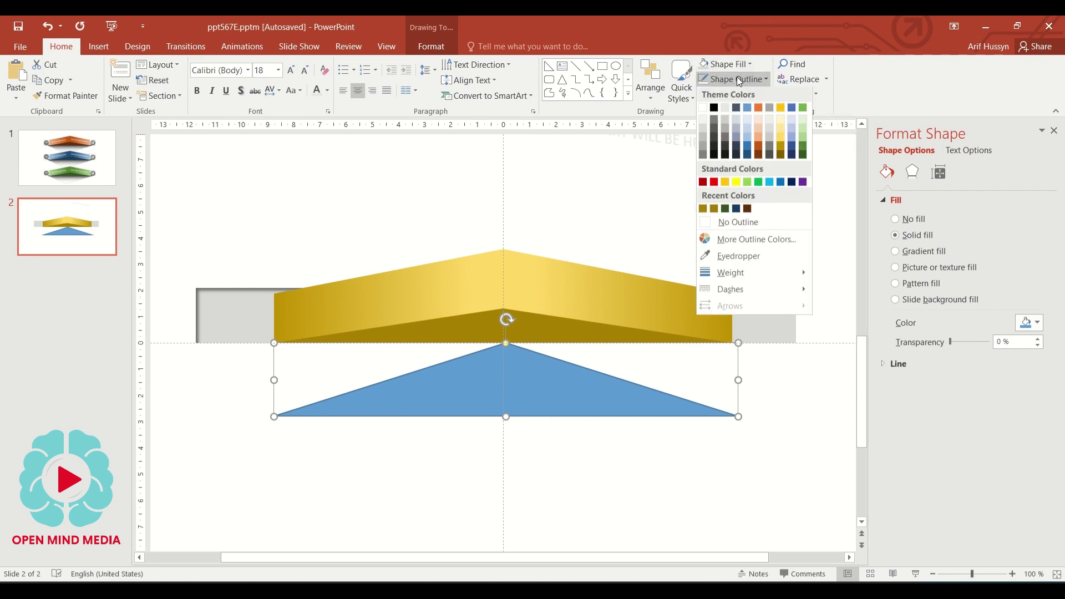
{"action": "left_click", "coordinate": [738, 228]}
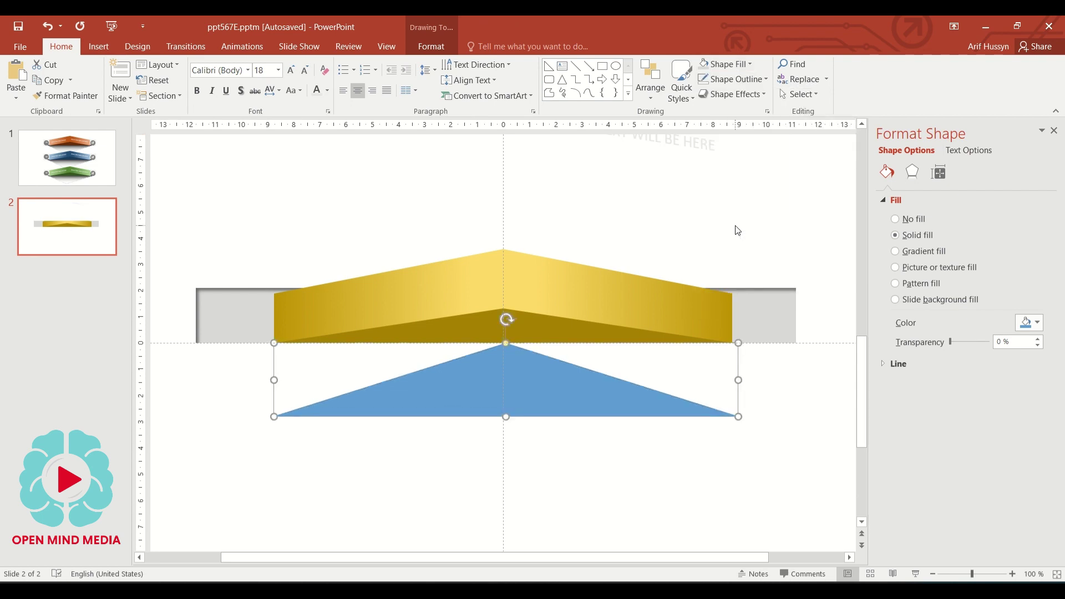
- Flip the triangle vertically to point downward and narrow it to 17.5 cm wide
{"action": "left_click", "coordinate": [432, 46]}
{"action": "left_click", "coordinate": [859, 94]}
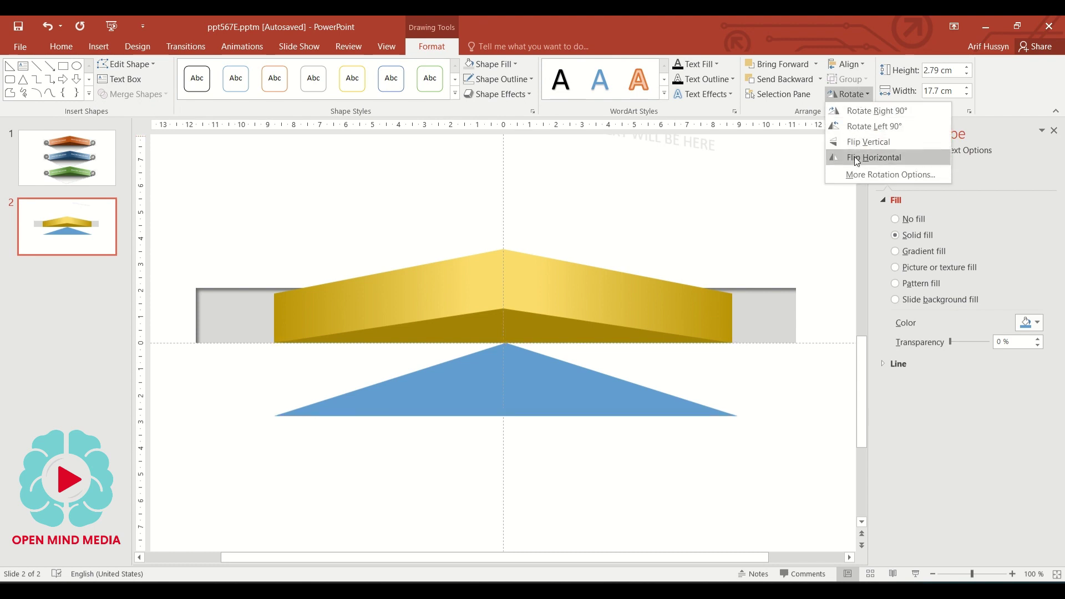
{"action": "left_click", "coordinate": [860, 144]}
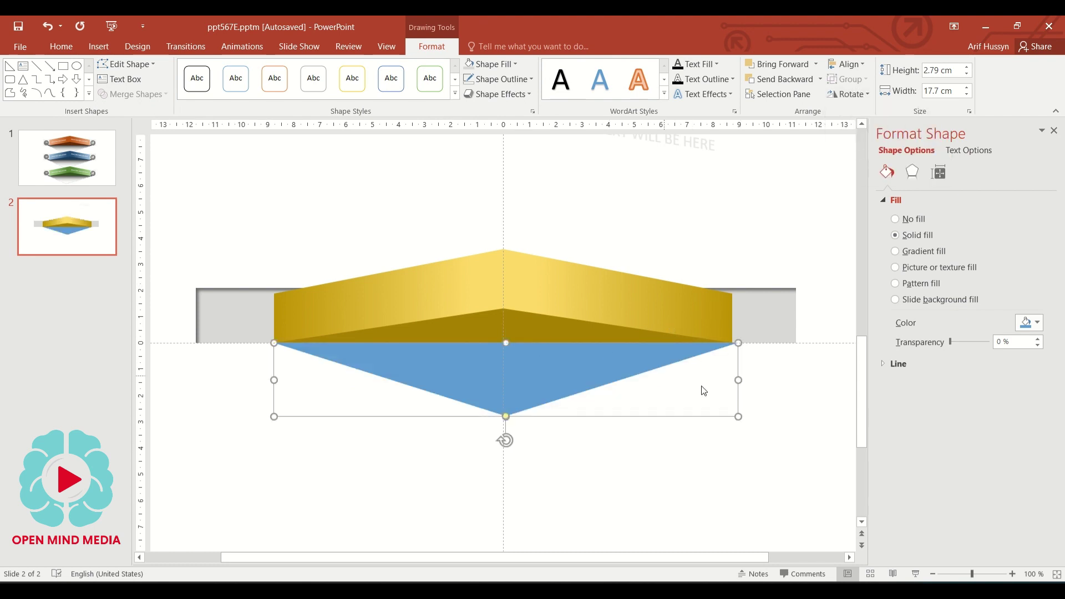
{"action": "left_click_drag", "start_coordinate": [738, 379], "coordinate": [733, 380]}
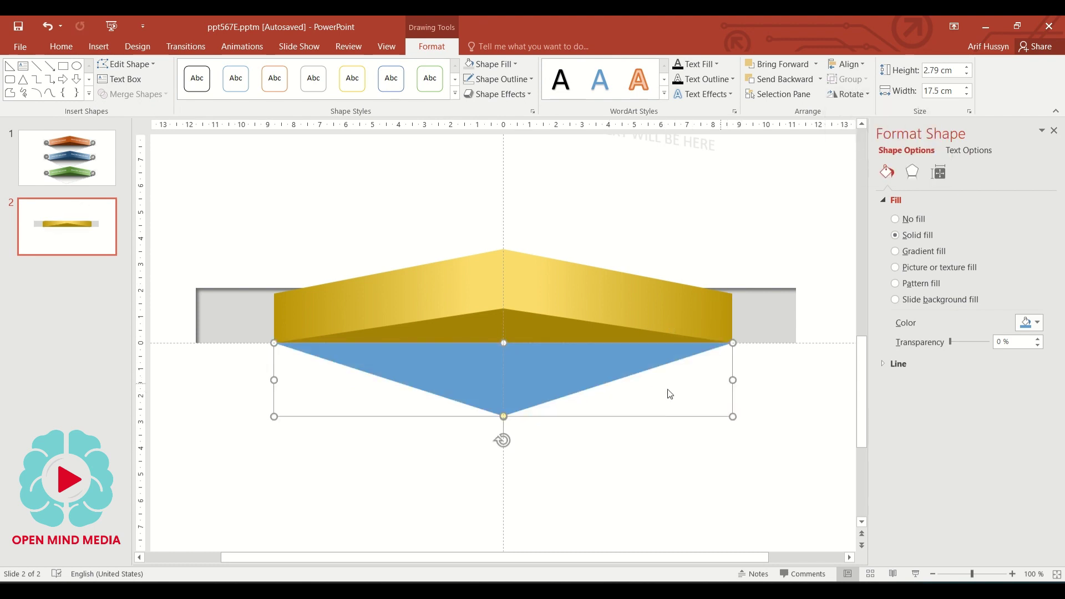
- Give the triangle a gradient fill with a near-black 100% stop and a light grey 14% stop
{"action": "left_click", "coordinate": [905, 252]}
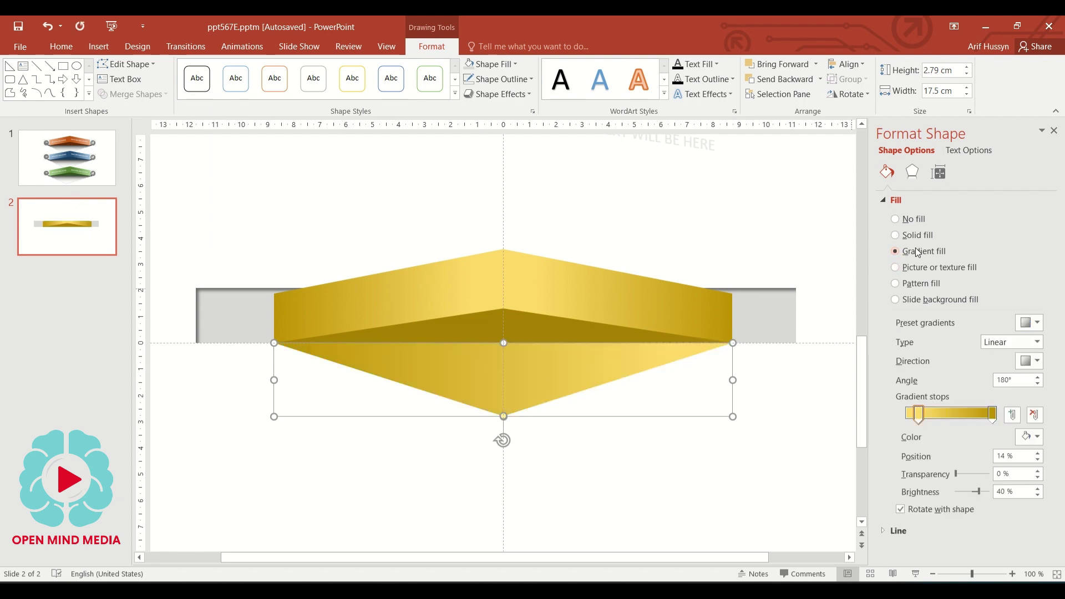
{"action": "left_click", "coordinate": [993, 413]}
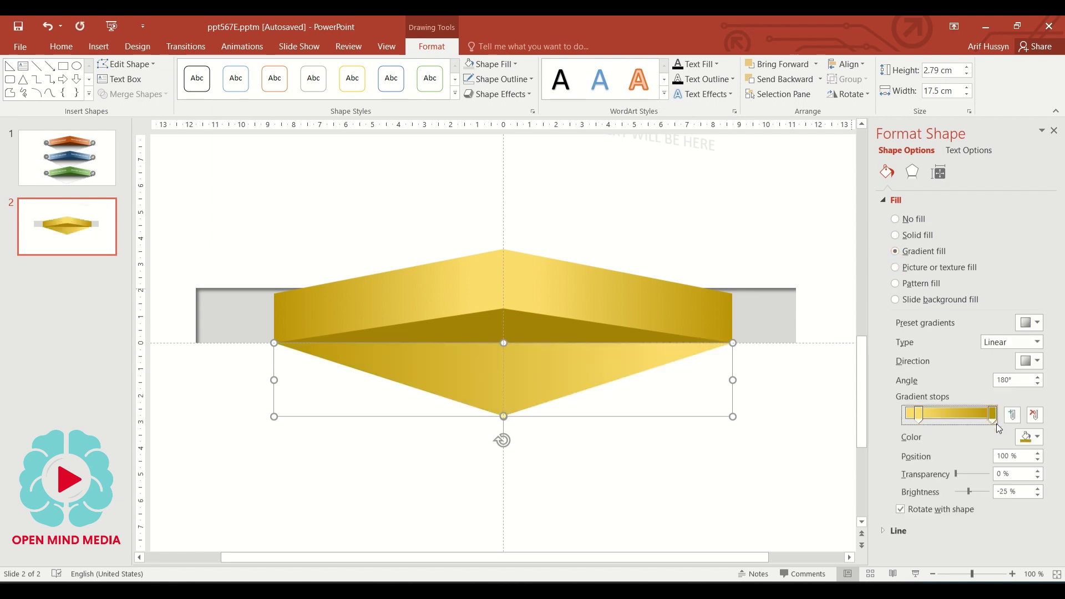
{"action": "left_click", "coordinate": [1030, 437]}
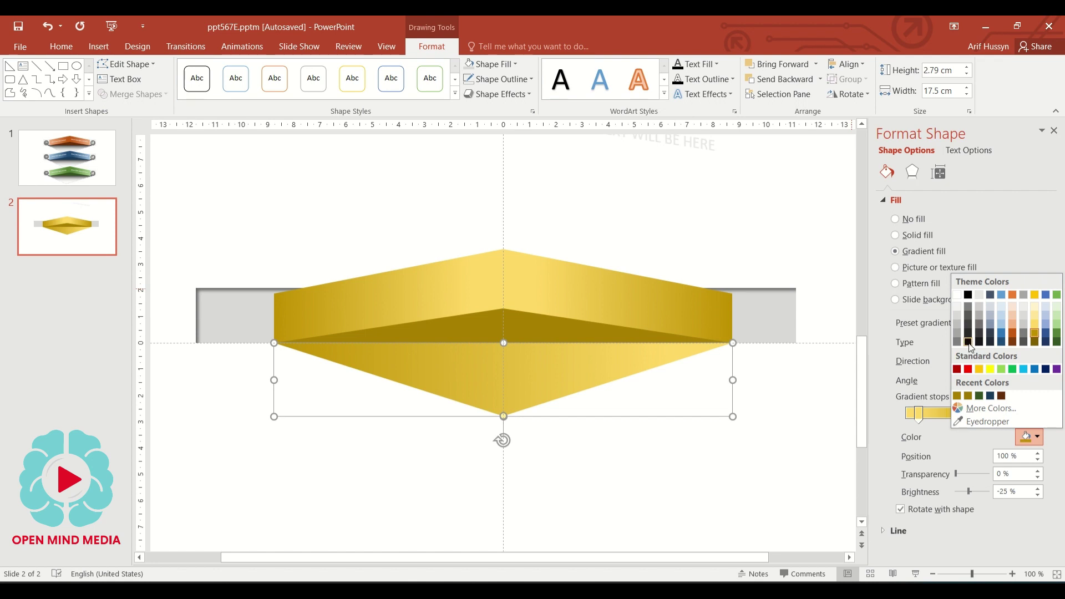
{"action": "left_click", "coordinate": [968, 341]}
{"action": "left_click", "coordinate": [918, 413]}
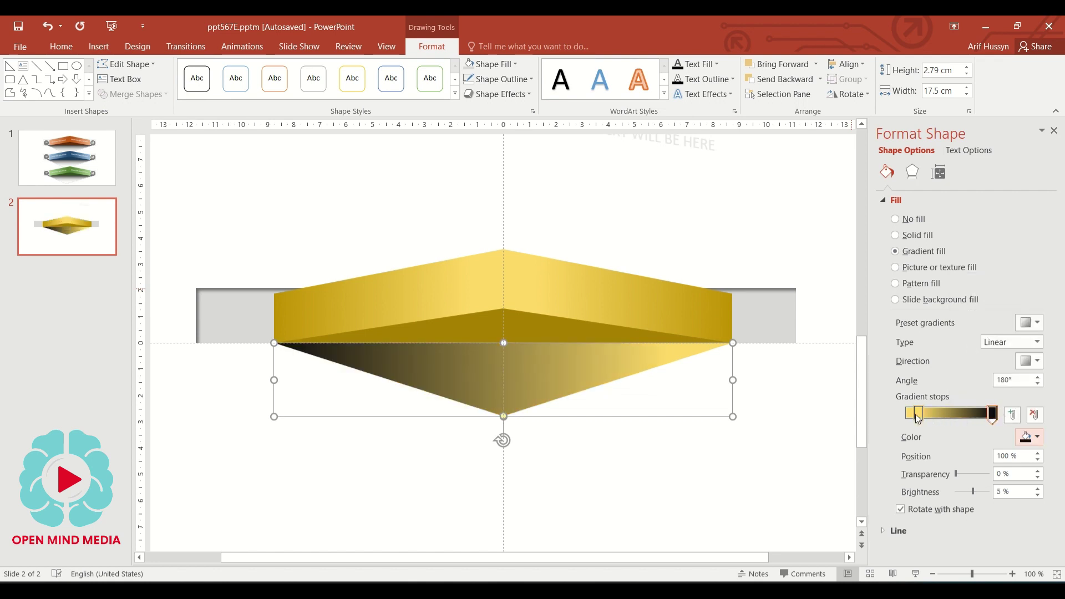
{"action": "left_click", "coordinate": [1030, 438]}
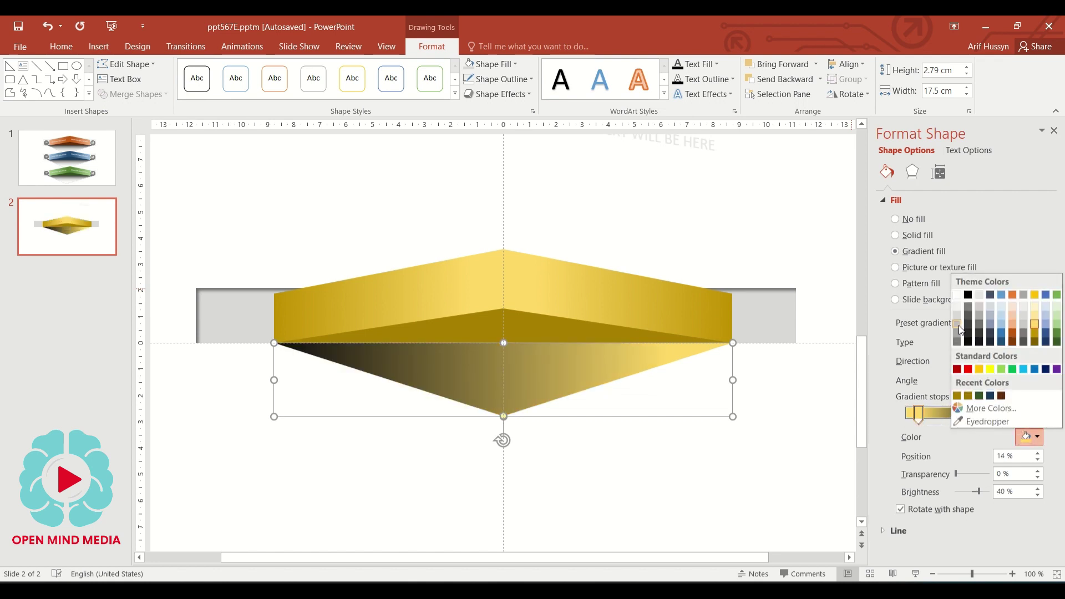
{"action": "left_click", "coordinate": [977, 307]}
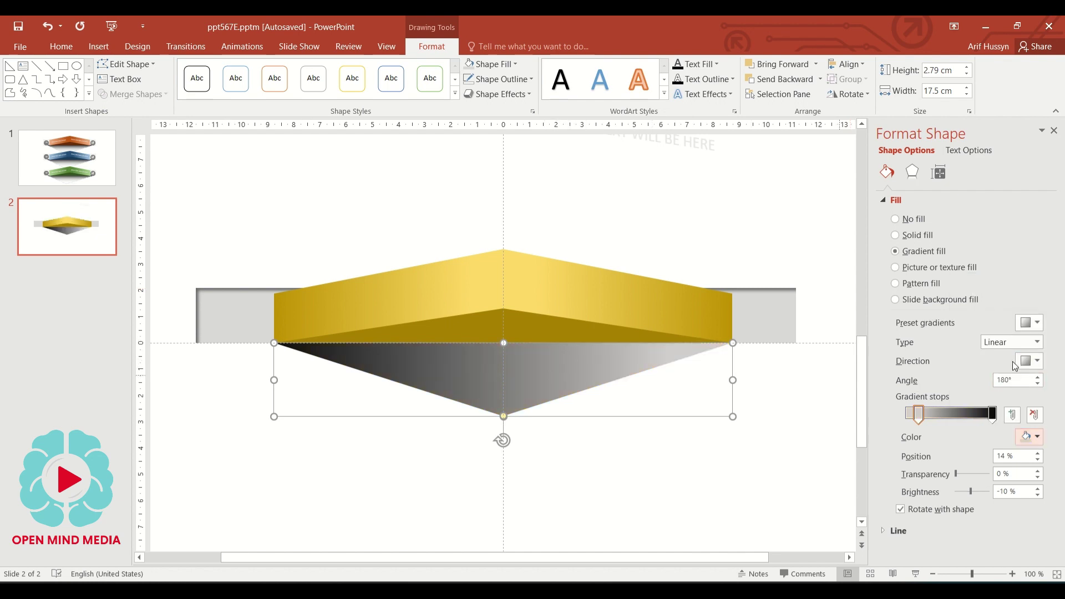
- Make the gradient linear and vertical at 90°, reversed so the dark end is on top
{"action": "left_click", "coordinate": [1037, 362]}
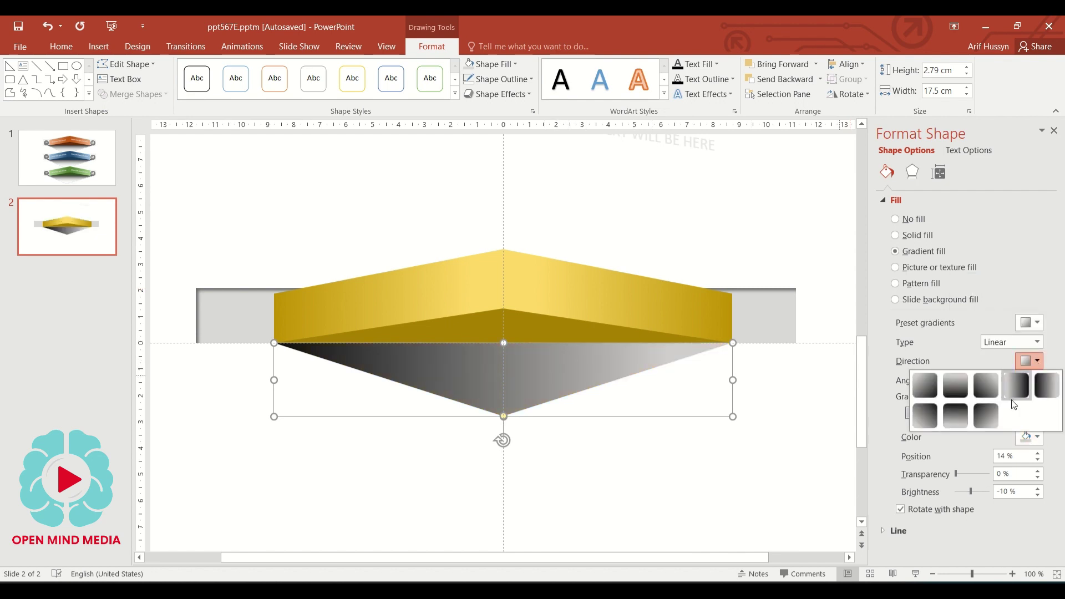
{"action": "left_click", "coordinate": [960, 412]}
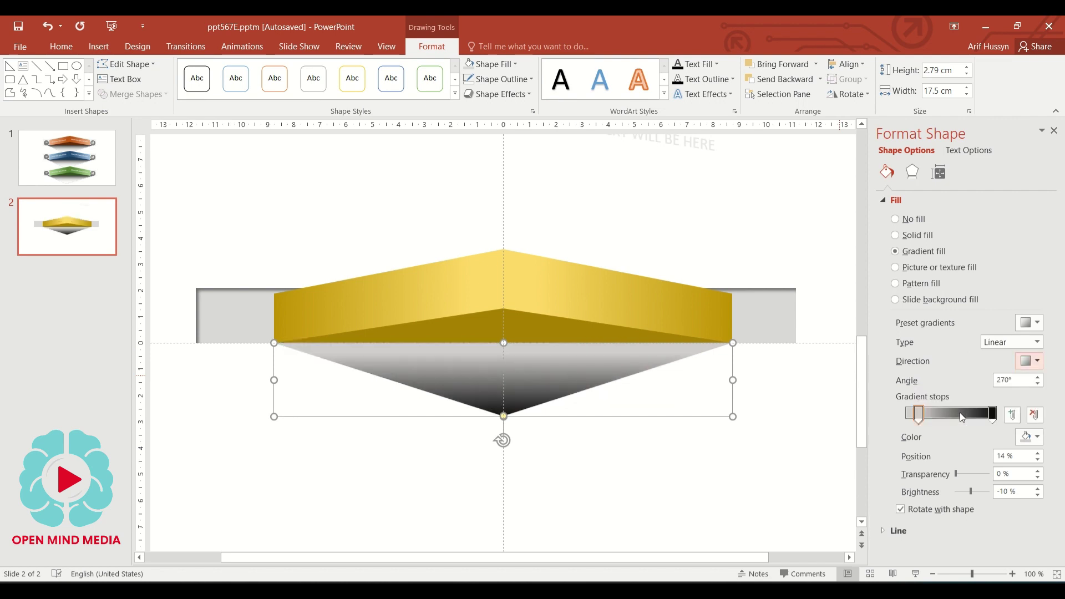
{"action": "left_click", "coordinate": [1037, 362]}
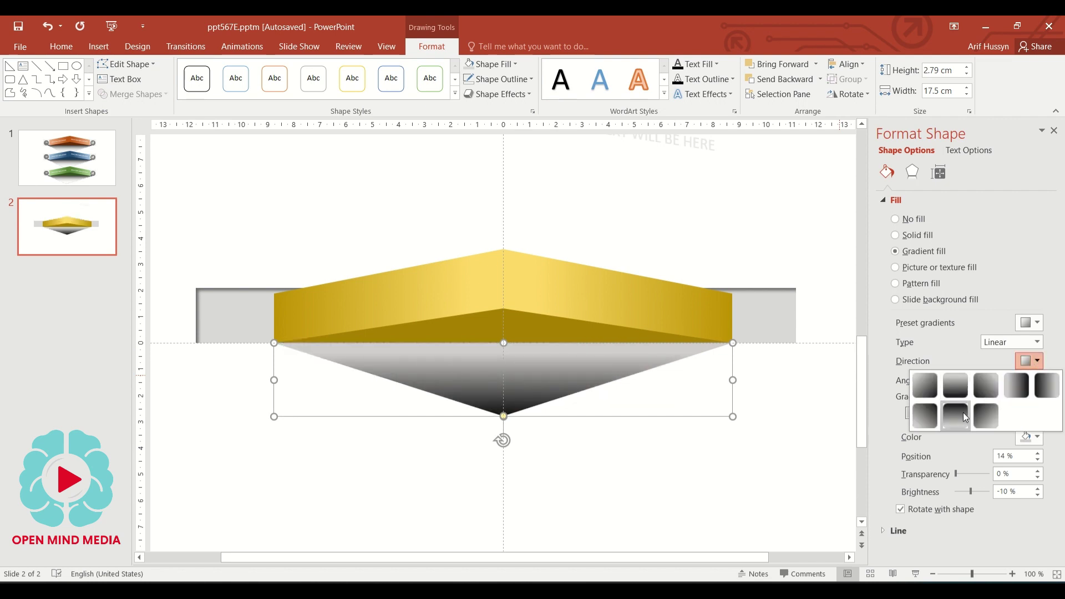
{"action": "left_click", "coordinate": [966, 416]}
{"action": "left_click", "coordinate": [1037, 342]}
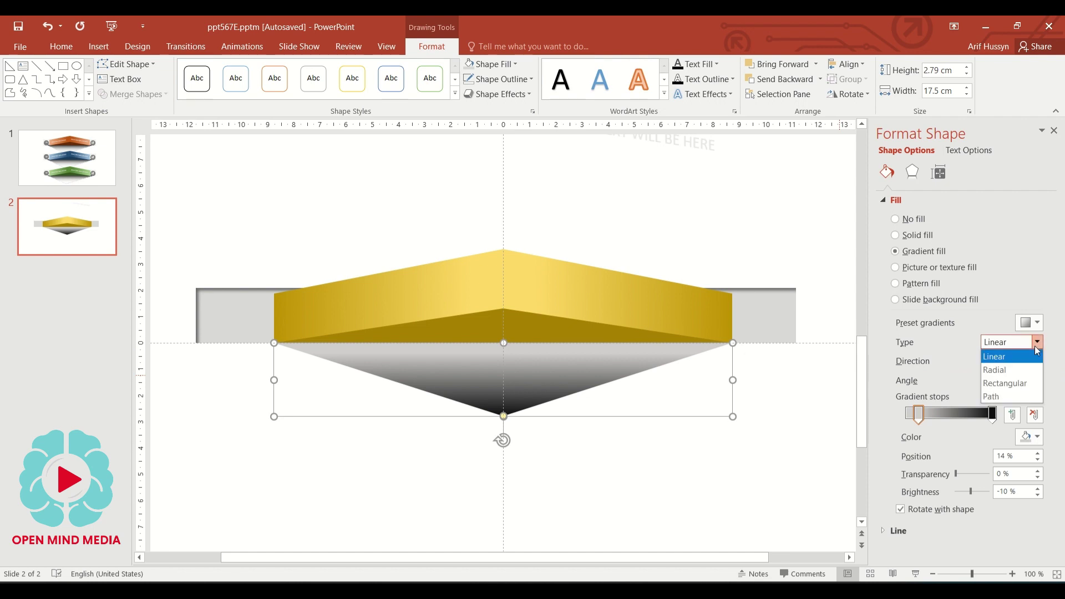
{"action": "left_click", "coordinate": [1041, 356]}
{"action": "left_click", "coordinate": [1036, 365]}
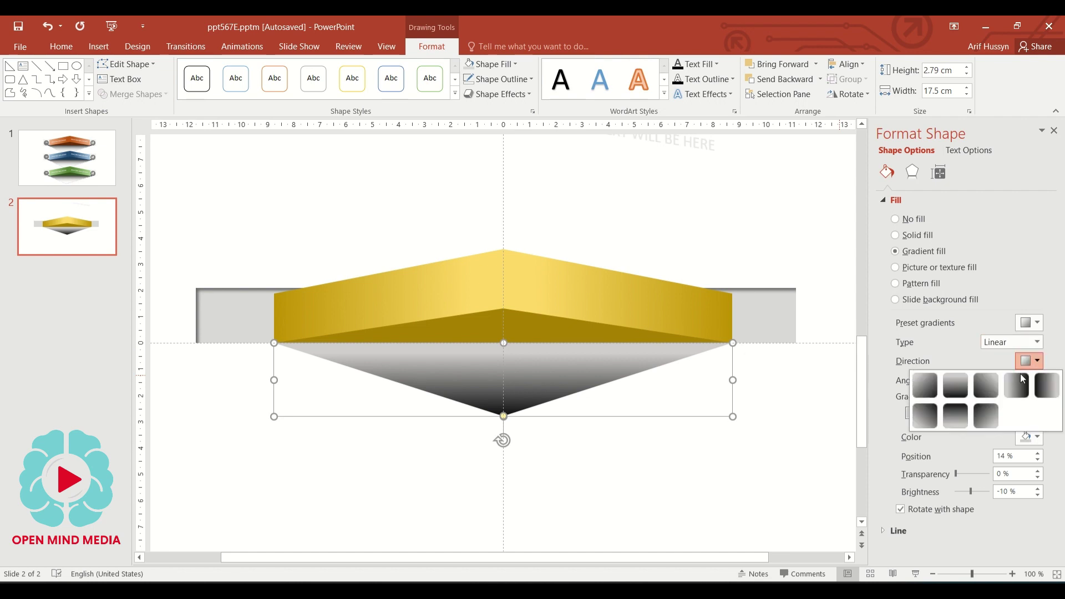
{"action": "left_click", "coordinate": [949, 420]}
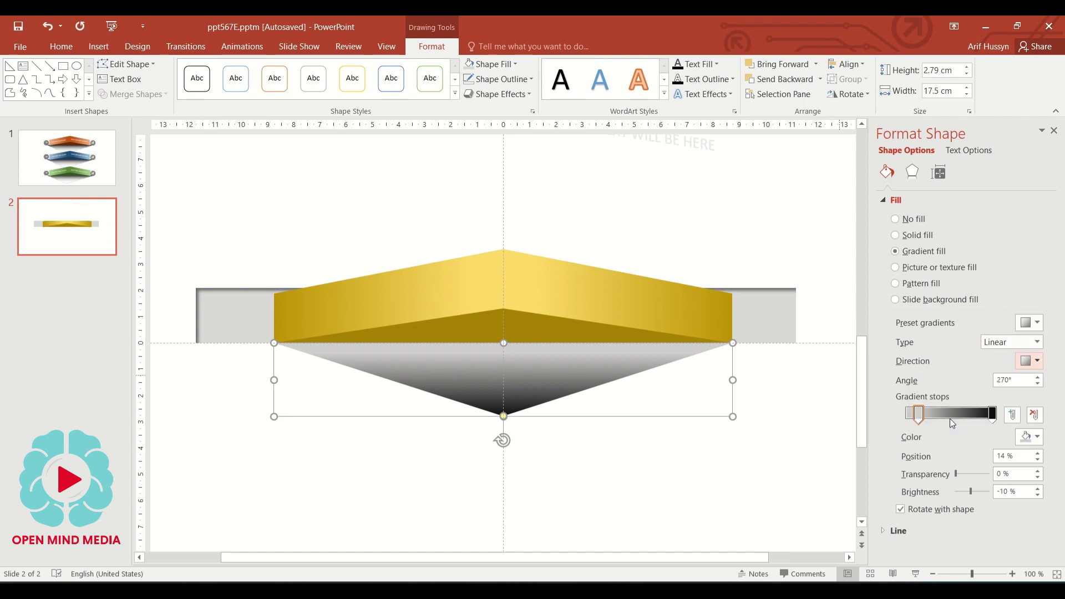
{"action": "left_click", "coordinate": [1030, 361]}
{"action": "left_click", "coordinate": [956, 386]}
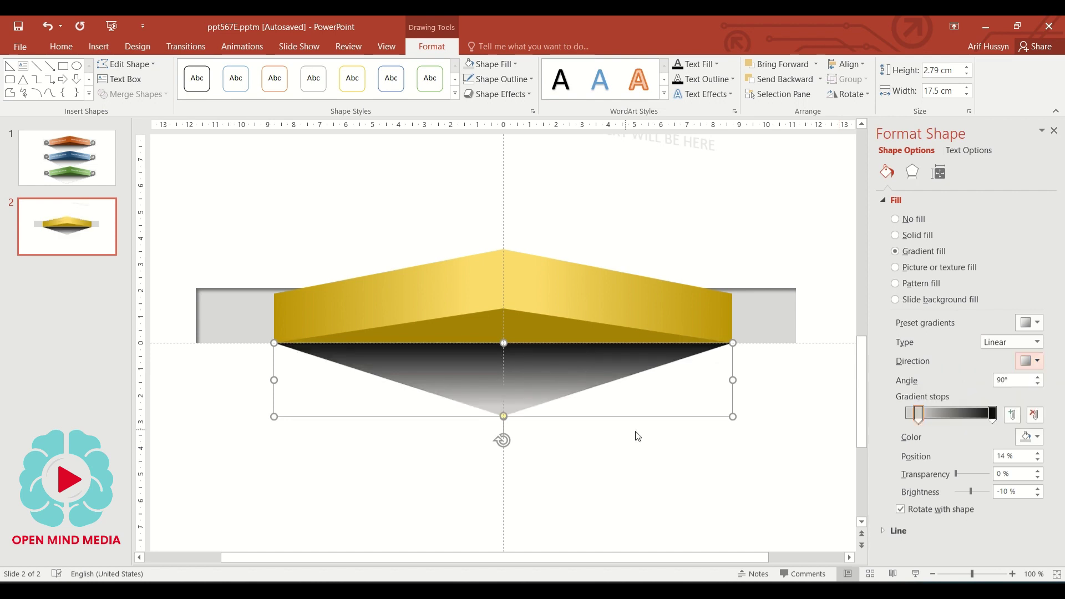
{"action": "left_click", "coordinate": [573, 392]}
{"action": "left_click", "coordinate": [574, 391]}
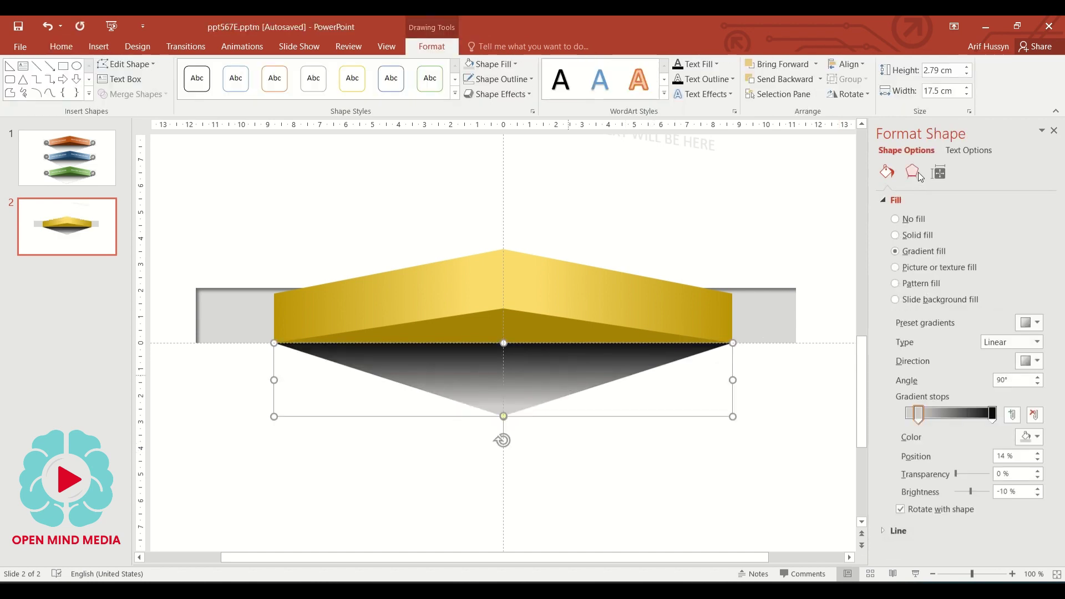
{"action": "left_click", "coordinate": [912, 172]}
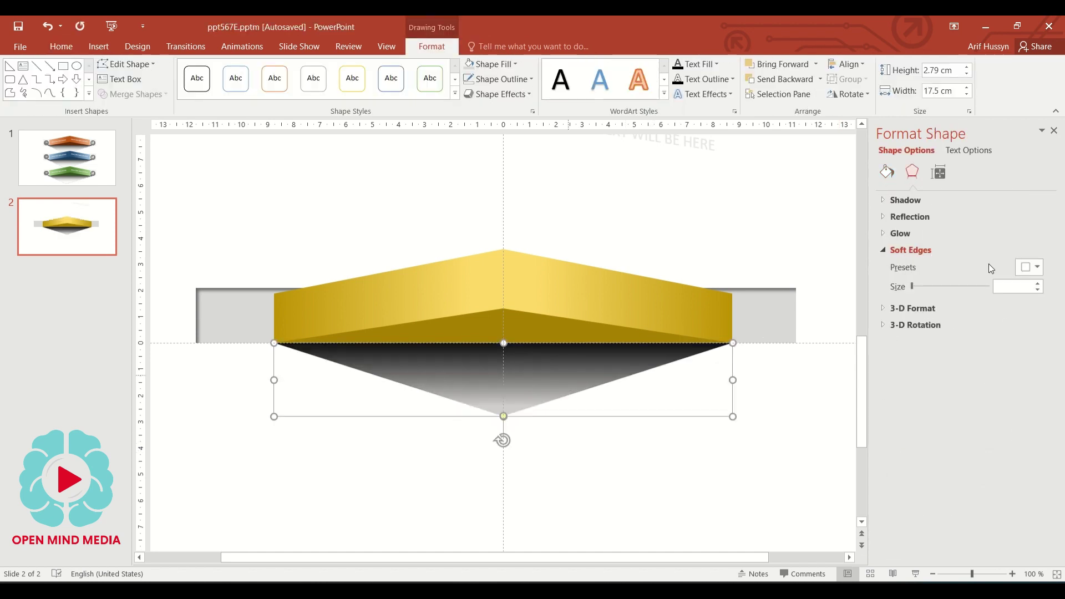
- Apply 10 pt soft edges to the gradient triangle
{"action": "left_click", "coordinate": [1031, 266]}
{"action": "left_click", "coordinate": [1019, 382]}
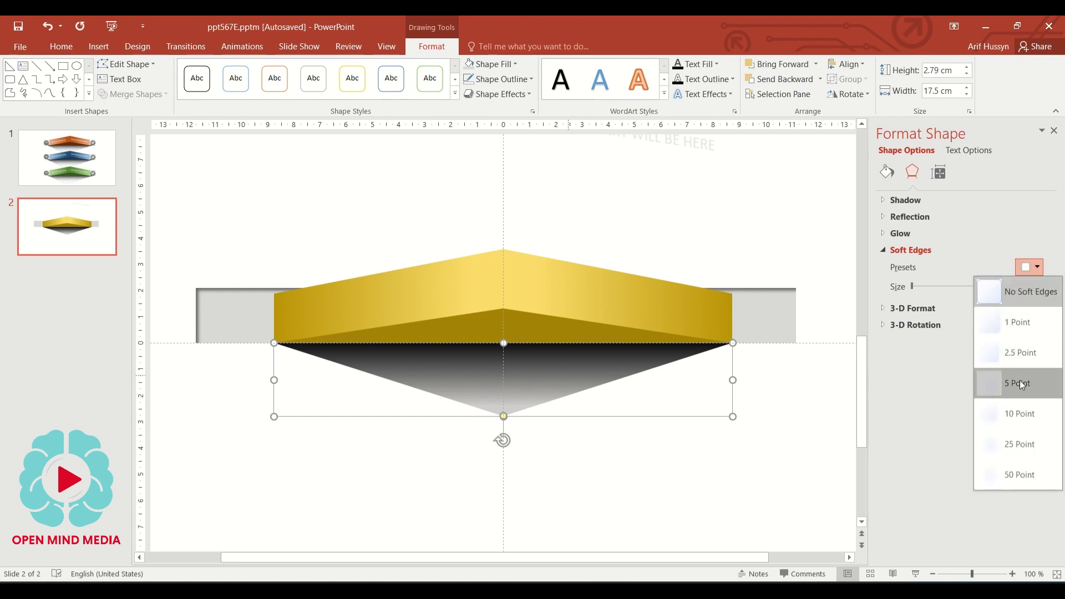
{"action": "left_click", "coordinate": [1030, 267]}
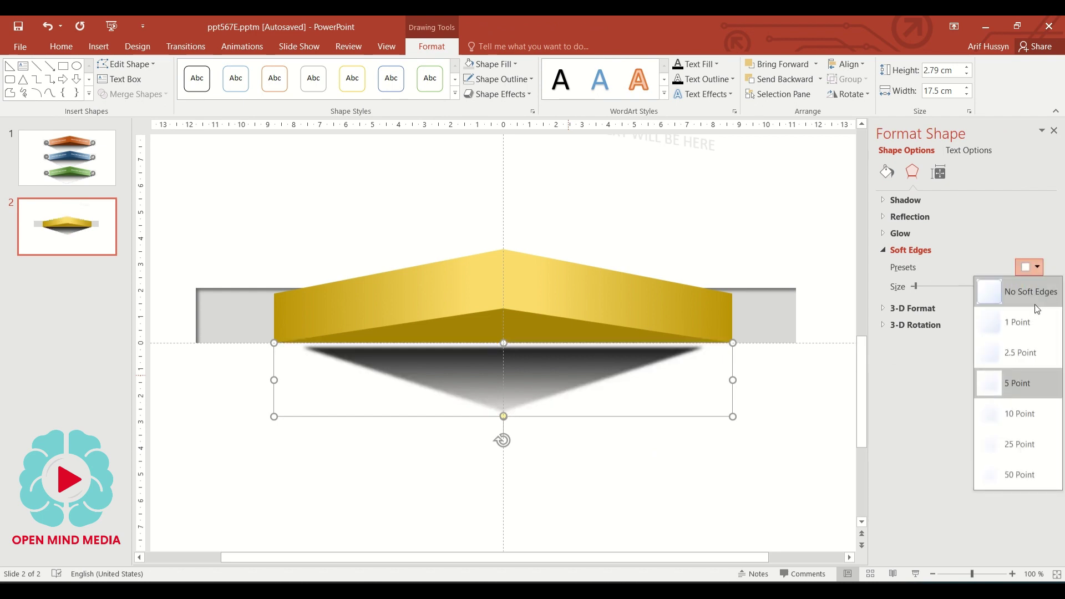
{"action": "left_click", "coordinate": [1020, 409]}
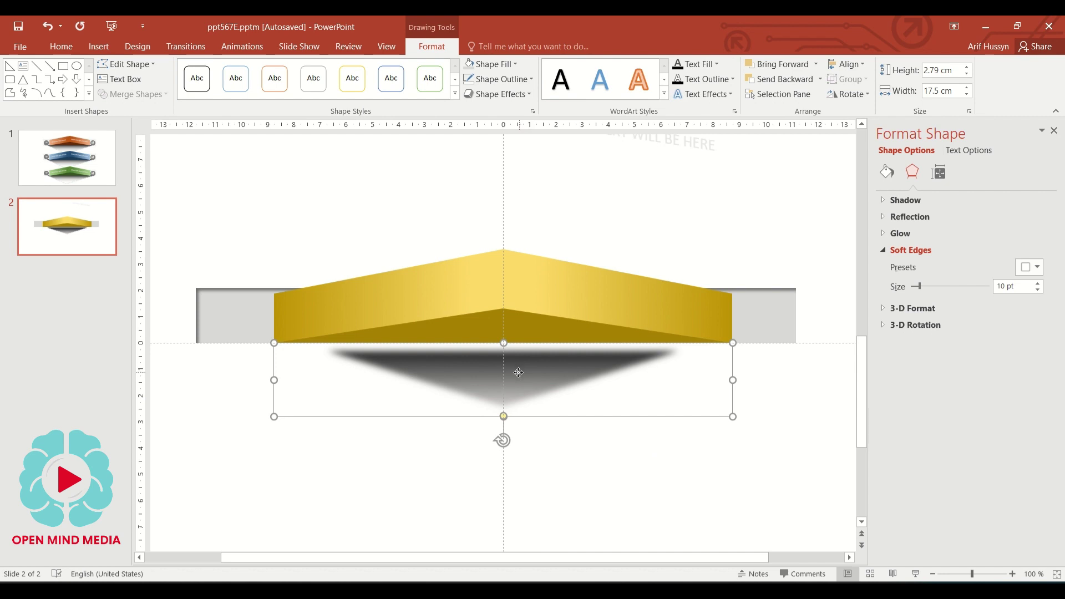
- Move the shadow under the gold banner, widen it to 22.47 cm, and centre it
{"action": "left_click_drag", "start_coordinate": [519, 373], "coordinate": [470, 364]}
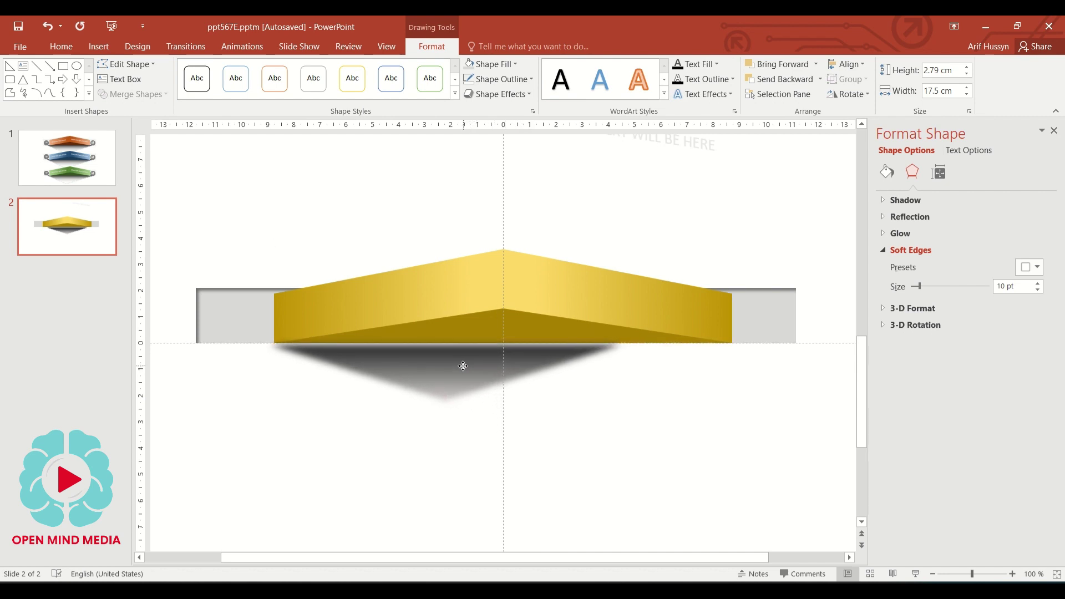
{"action": "left_click_drag", "start_coordinate": [468, 363], "coordinate": [464, 364]}
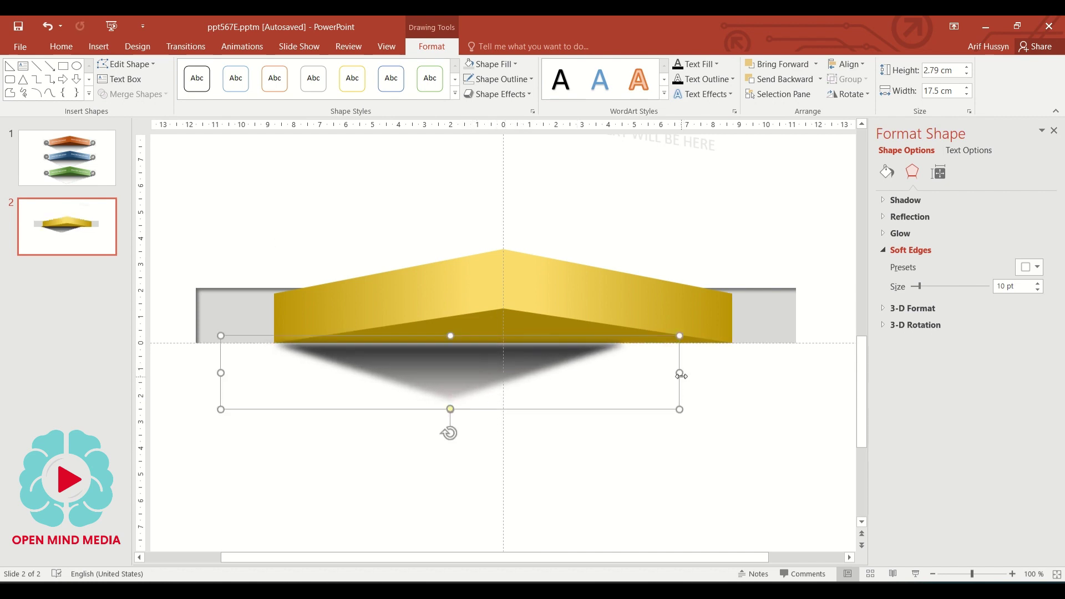
{"action": "left_click_drag", "start_coordinate": [681, 376], "coordinate": [774, 408]}
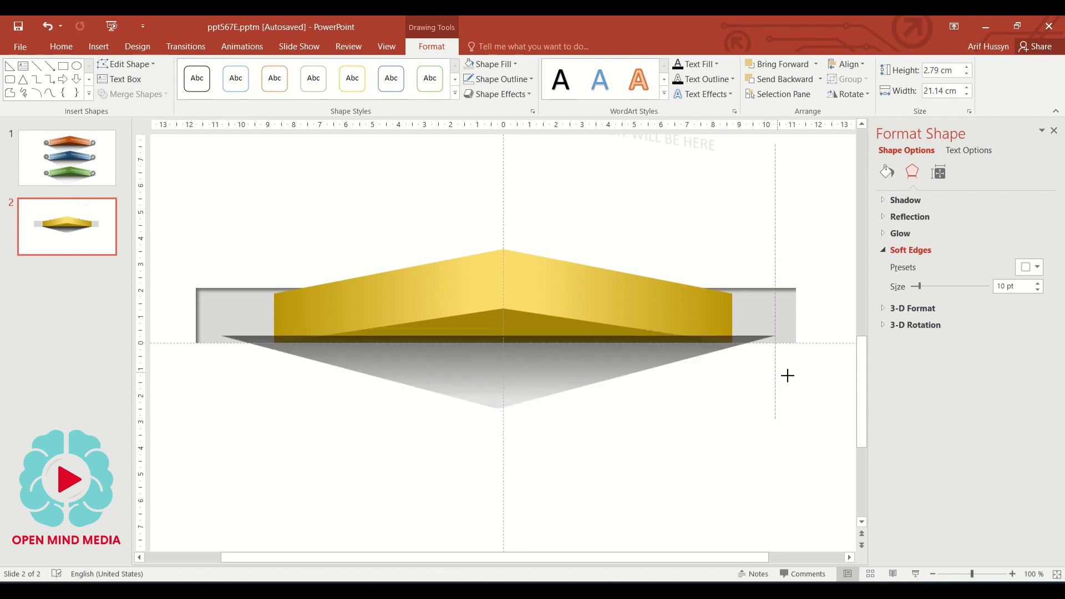
{"action": "left_click_drag", "start_coordinate": [775, 374], "coordinate": [809, 380]}
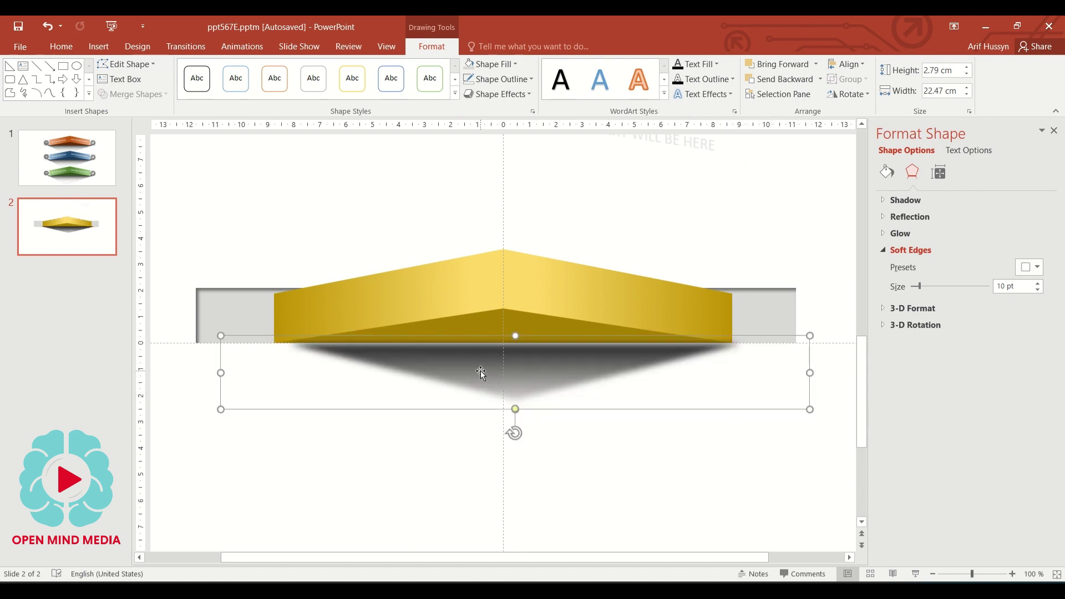
{"action": "left_click_drag", "start_coordinate": [480, 373], "coordinate": [464, 368]}
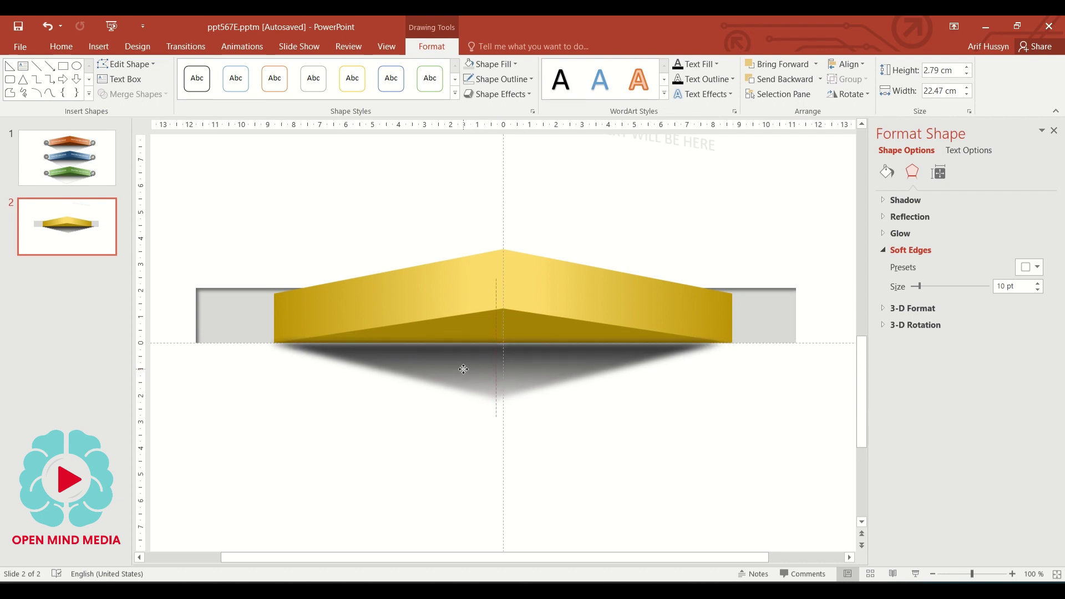
- Send the shadow shape to the back, behind the gold banner
{"action": "right_click", "coordinate": [590, 360]}
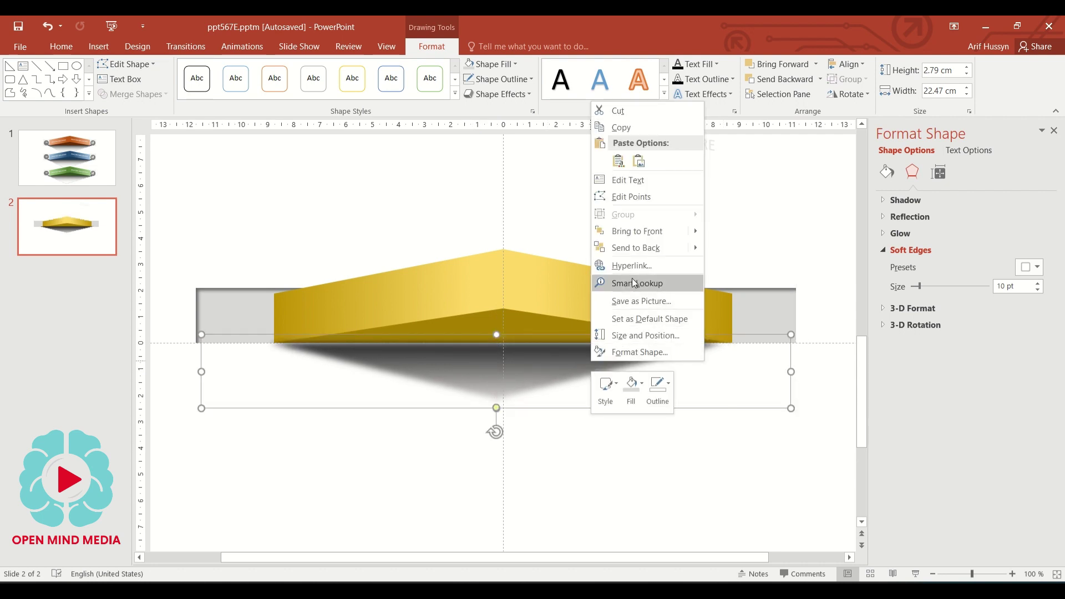
{"action": "left_click", "coordinate": [632, 246]}
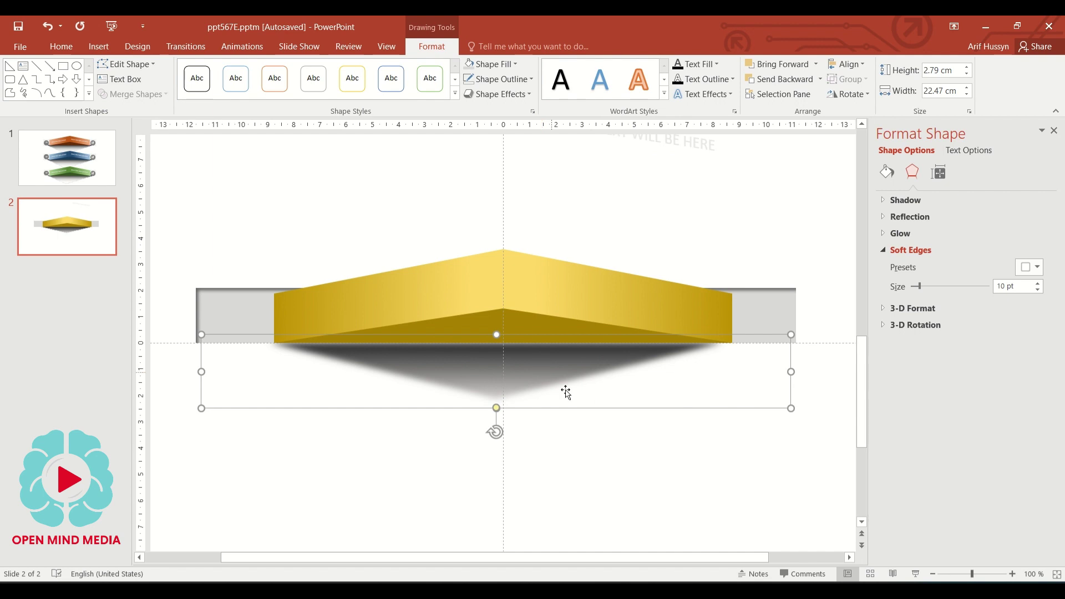
{"action": "left_click", "coordinate": [594, 433]}
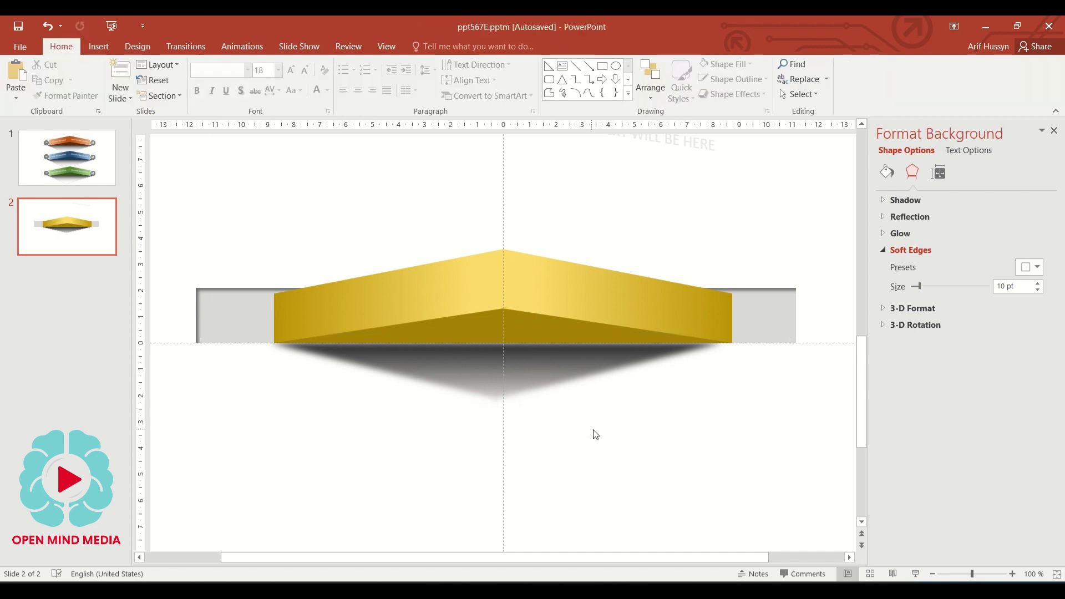
{"action": "left_click", "coordinate": [551, 367]}
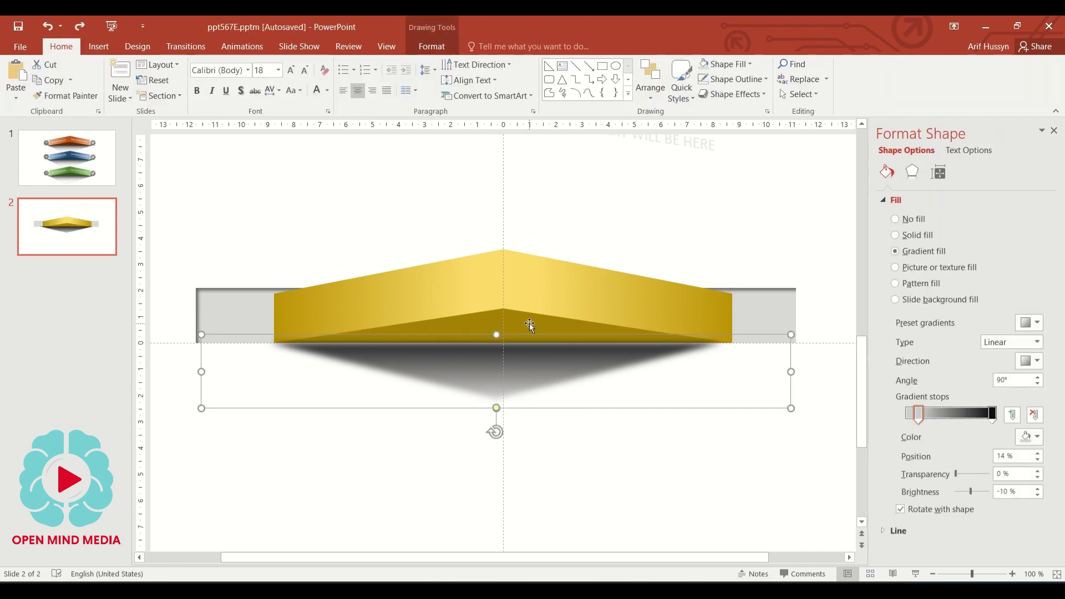
{"action": "right_click", "coordinate": [530, 365]}
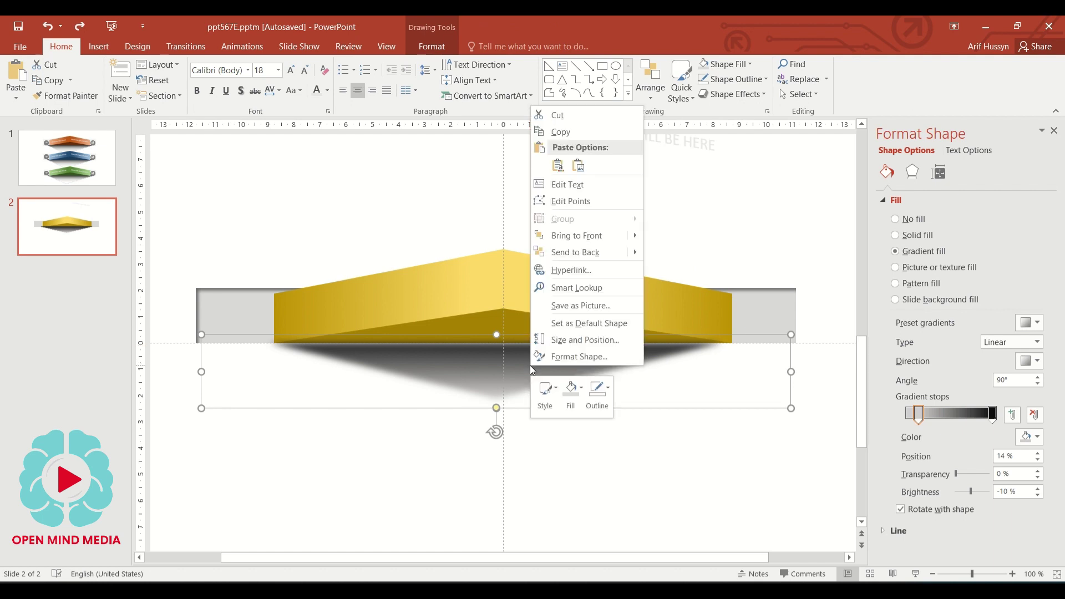
{"action": "left_click", "coordinate": [582, 258]}
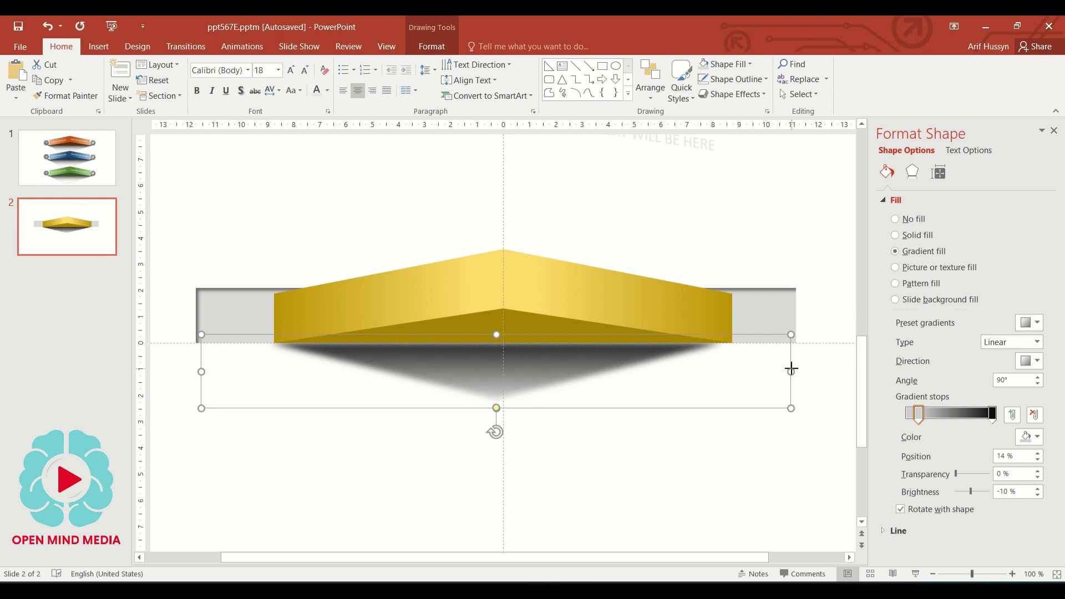
- Adjust the shadow's width and position and shift its lower point left so it spreads evenly
{"action": "left_click_drag", "start_coordinate": [791, 368], "coordinate": [813, 371]}
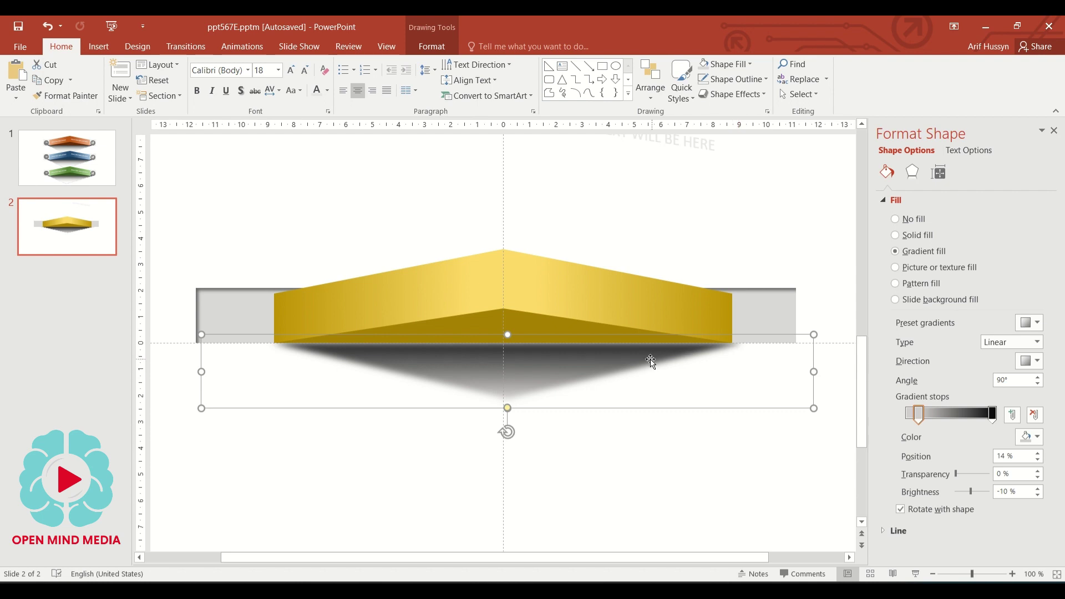
{"action": "key", "text": "ctrl+z"}
{"action": "left_click_drag", "start_coordinate": [815, 371], "coordinate": [809, 372]}
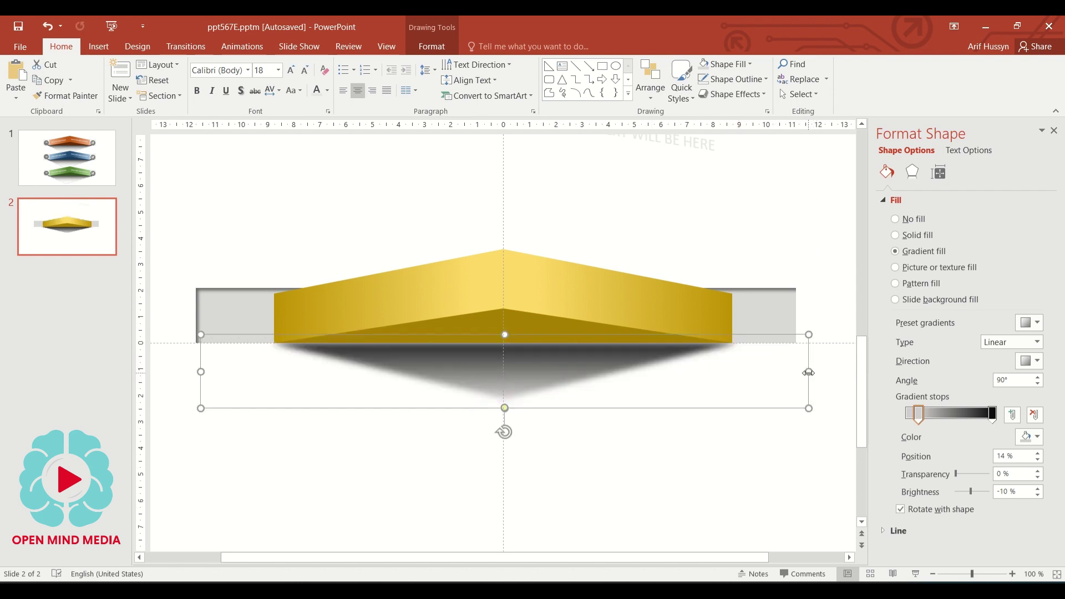
{"action": "key", "text": "Escape"}
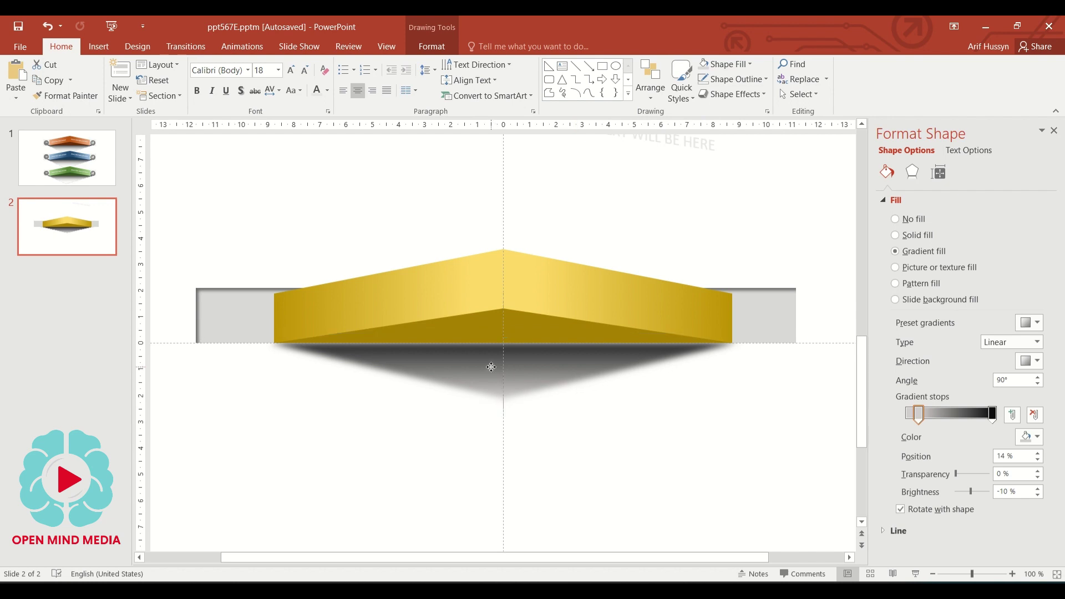
{"action": "left_click", "coordinate": [491, 366]}
{"action": "key", "text": "ctrl+z"}
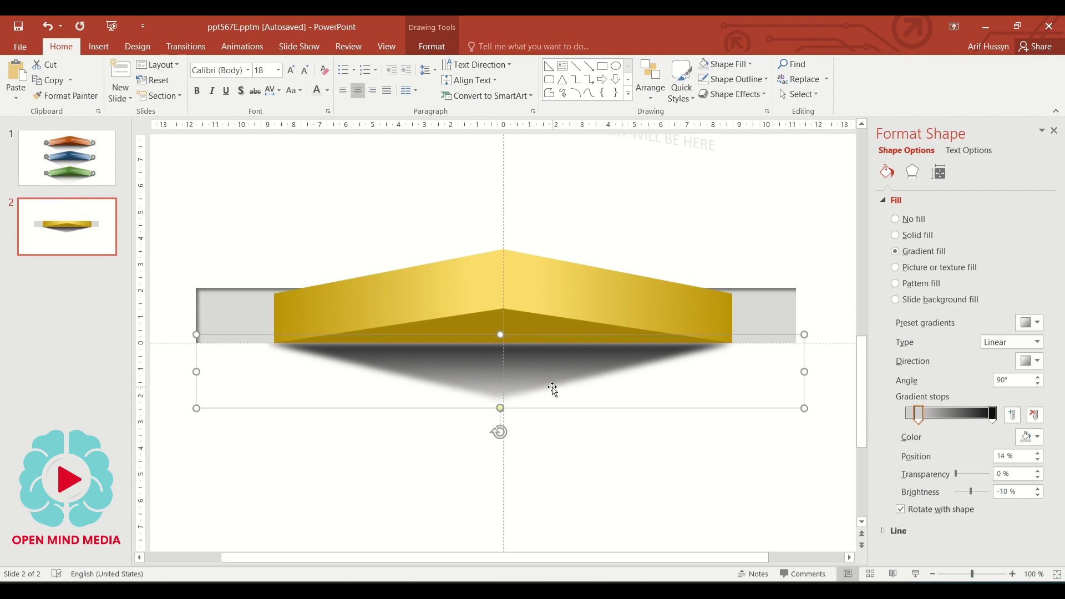
{"action": "key", "text": "ctrl+Right"}
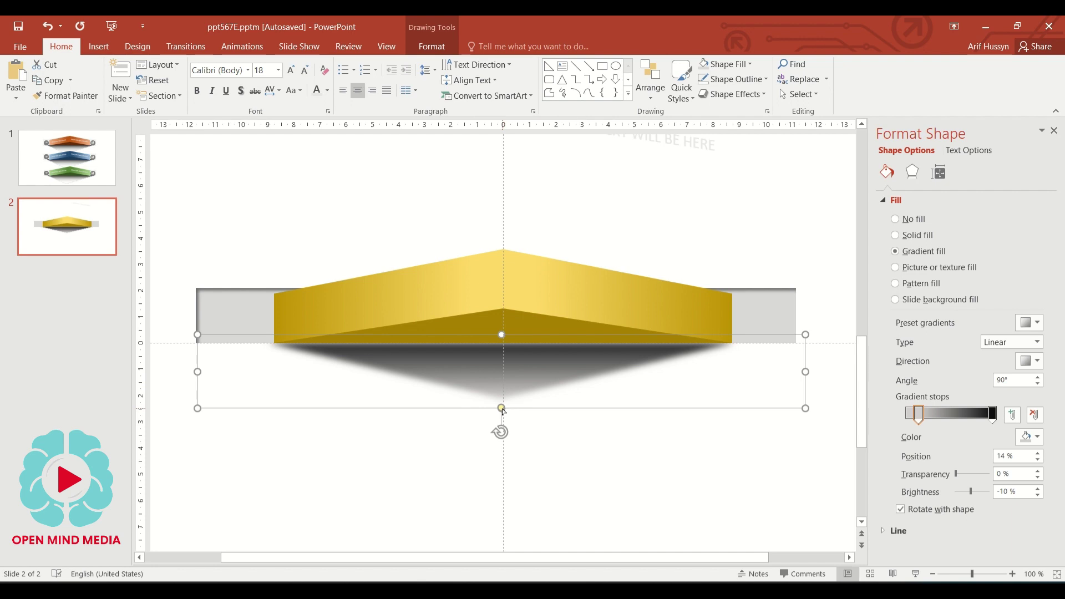
{"action": "left_click_drag", "start_coordinate": [501, 409], "coordinate": [445, 408]}
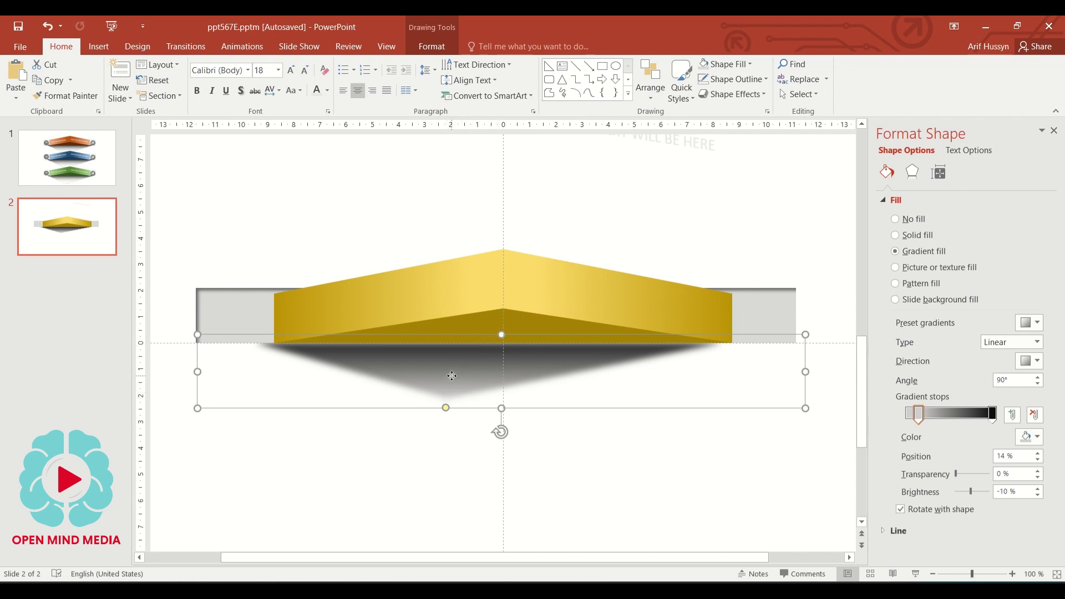
{"action": "left_click_drag", "start_coordinate": [452, 377], "coordinate": [465, 375]}
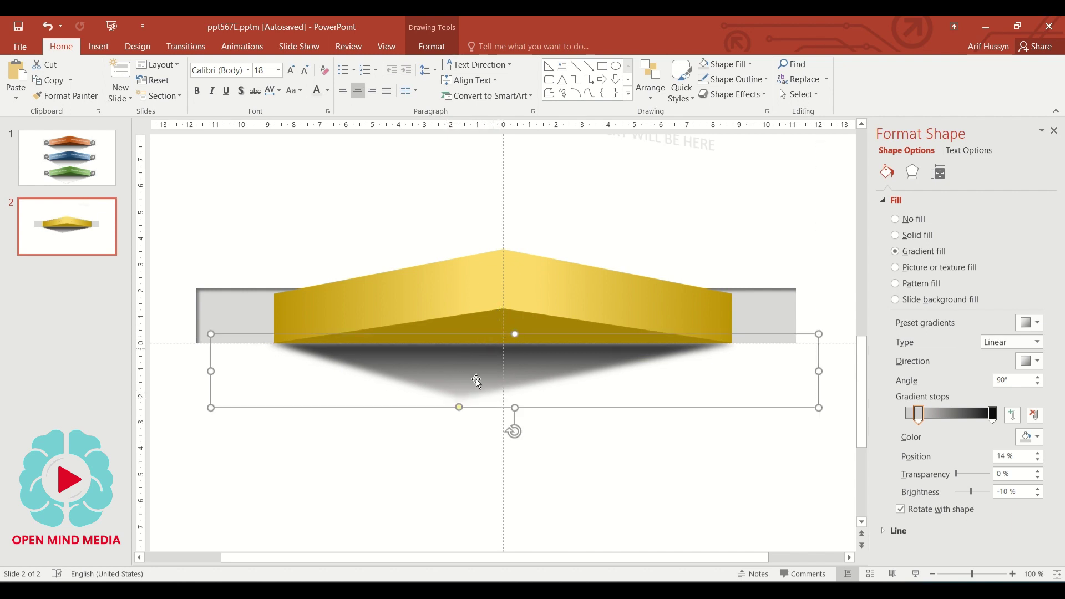
{"action": "left_click_drag", "start_coordinate": [462, 408], "coordinate": [455, 407]}
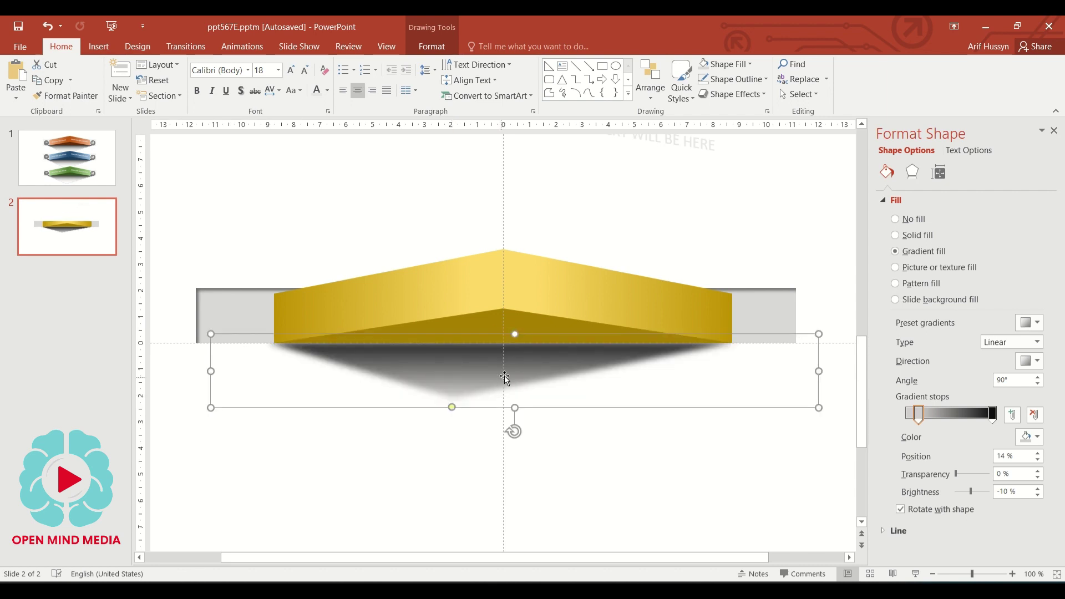
{"action": "left_click", "coordinate": [586, 449]}
{"action": "left_click", "coordinate": [476, 376]}
- Set the shadow's dark gradient stop to 100% transparency and 100% brightness
{"action": "left_click_drag", "start_coordinate": [955, 475], "coordinate": [988, 475]}
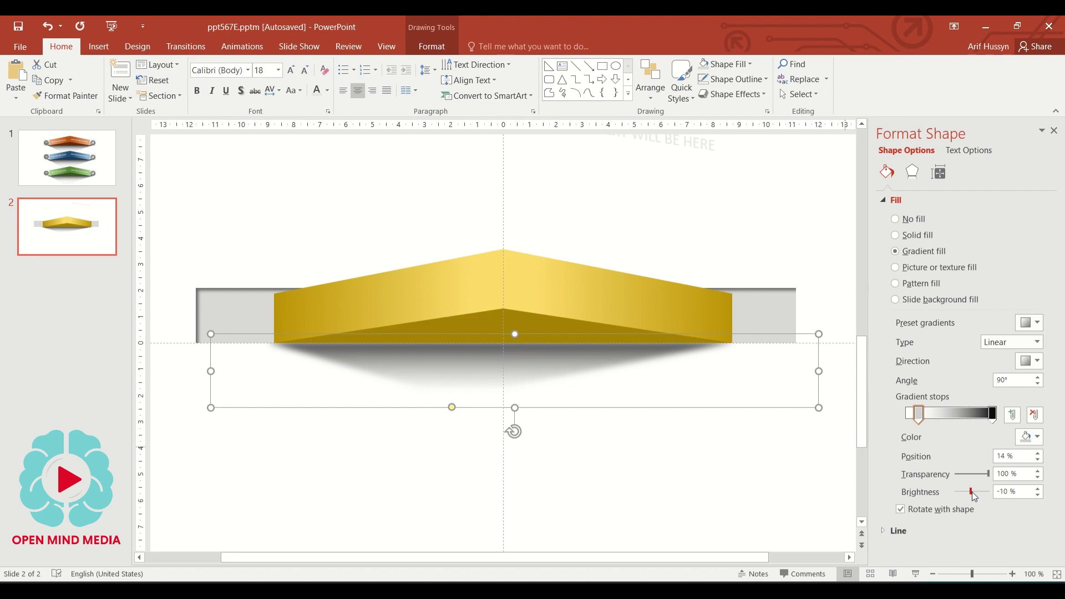
{"action": "left_click_drag", "start_coordinate": [971, 492], "coordinate": [994, 497]}
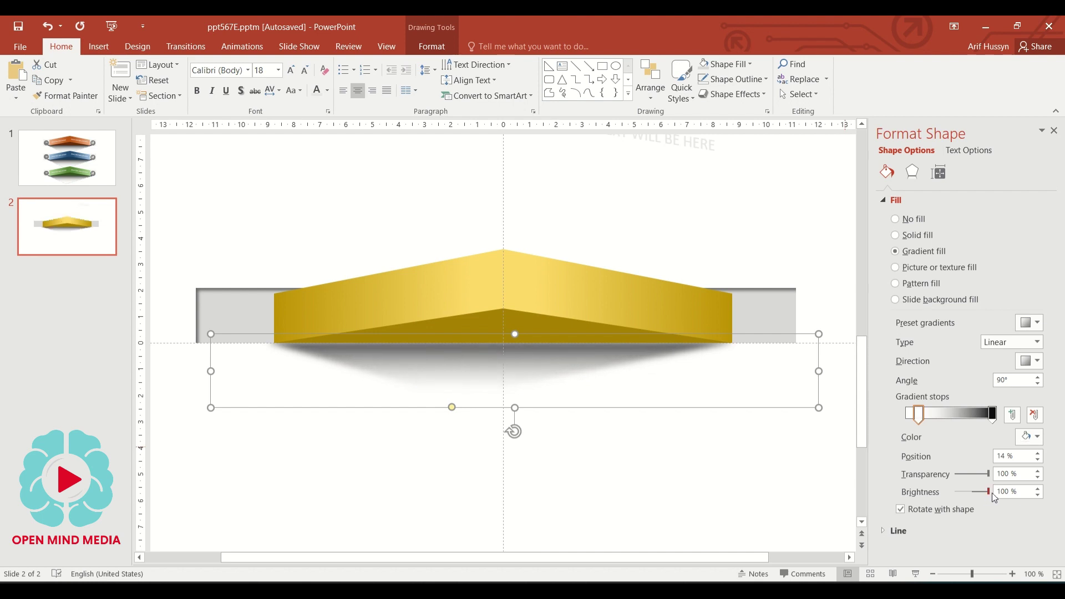
{"action": "left_click", "coordinate": [731, 434]}
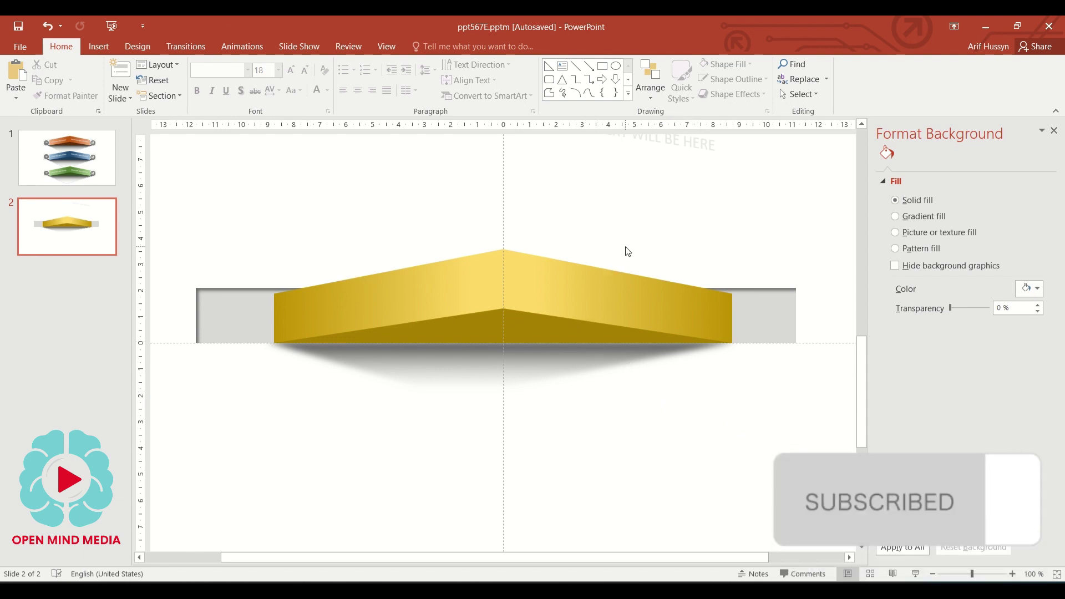
- Select every object on slide 2 and move them all up toward the top of the slide
{"action": "key", "text": "ctrl+a"}
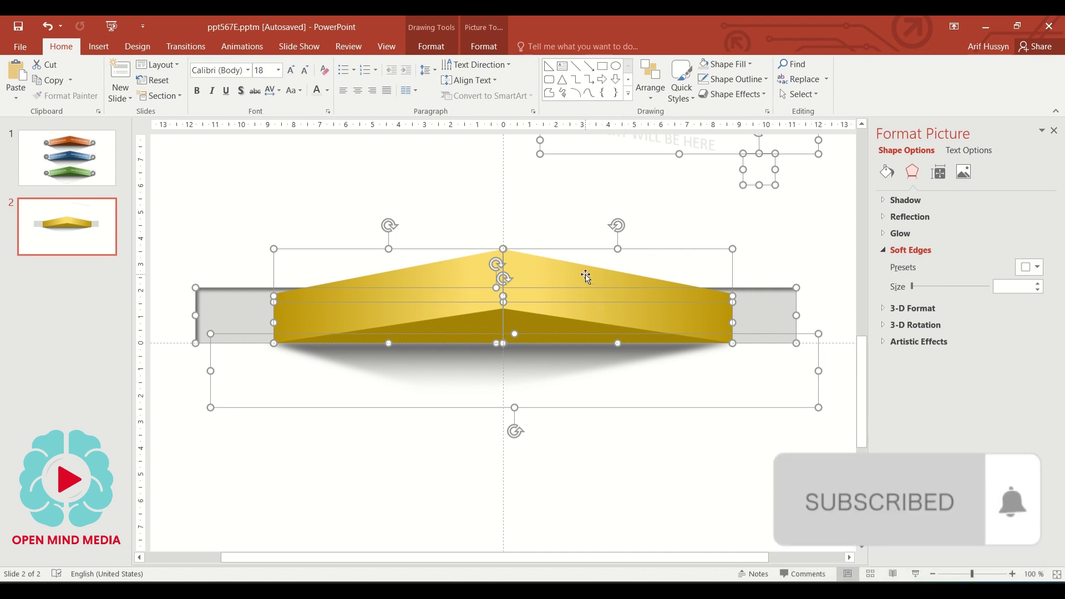
{"action": "mouse_move", "coordinate": [585, 274]}
{"action": "left_mouse_down"}
{"action": "mouse_move", "coordinate": [600, 189]}
{"action": "mouse_move", "coordinate": [583, 170]}
{"action": "left_mouse_up"}
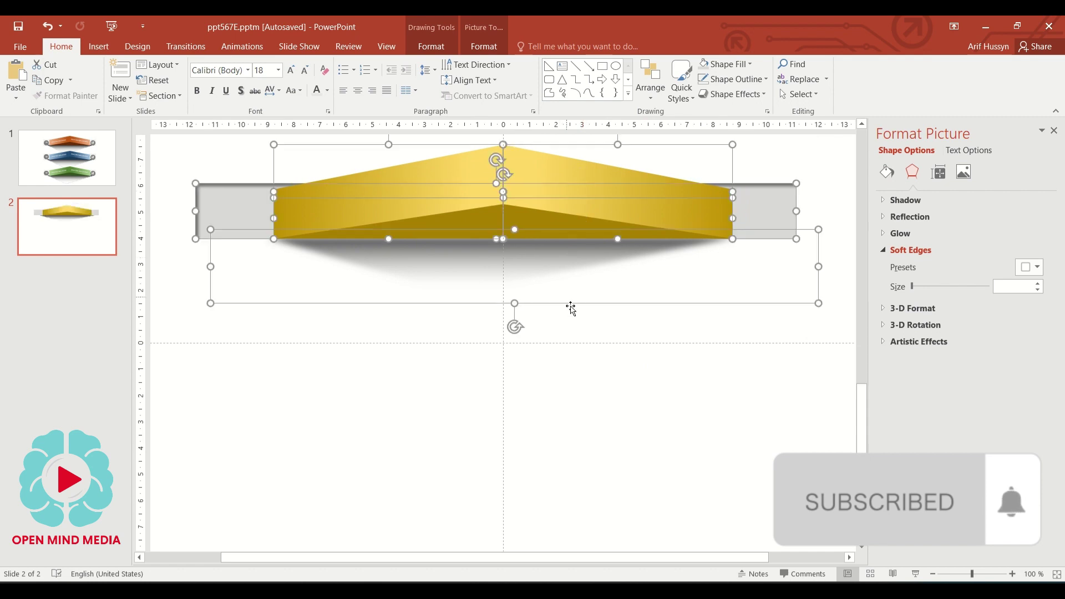
{"action": "left_click", "coordinate": [614, 353]}
{"action": "scroll", "coordinate": [613, 352], "scroll_direction": "up", "scroll_amount": 1}
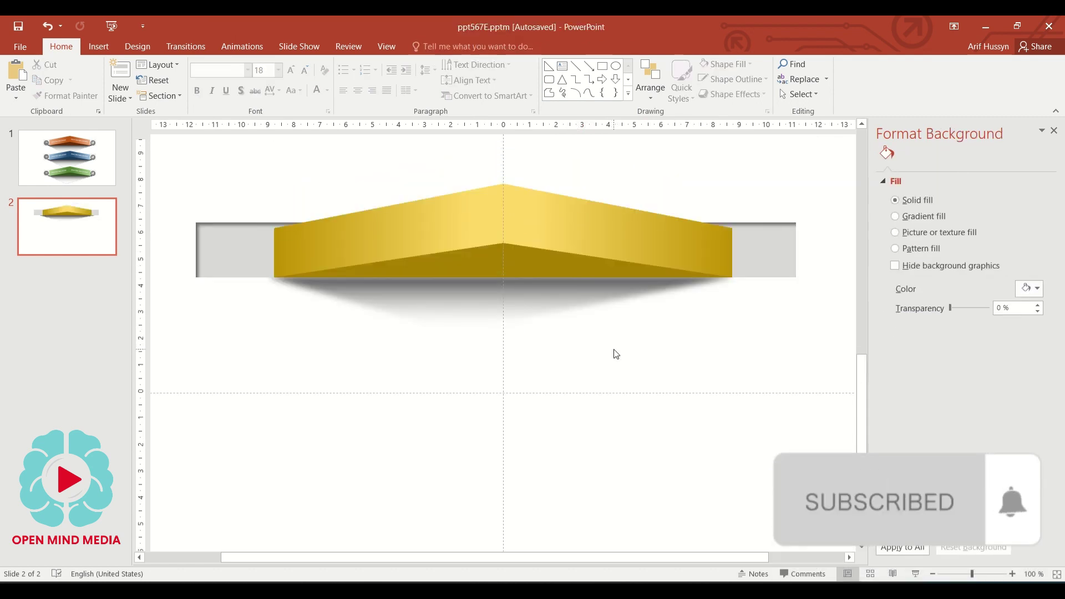
{"action": "scroll", "coordinate": [613, 351], "scroll_direction": "up", "scroll_amount": 2}
{"action": "scroll", "coordinate": [614, 350], "scroll_direction": "up", "scroll_amount": 2}
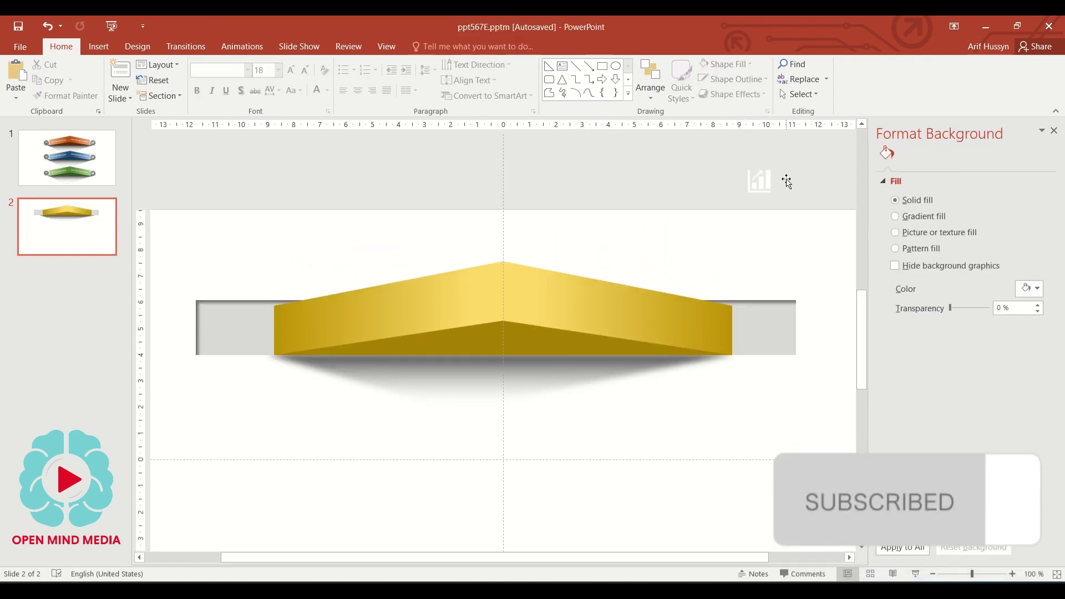
{"action": "left_click_drag", "start_coordinate": [759, 181], "coordinate": [789, 243]}
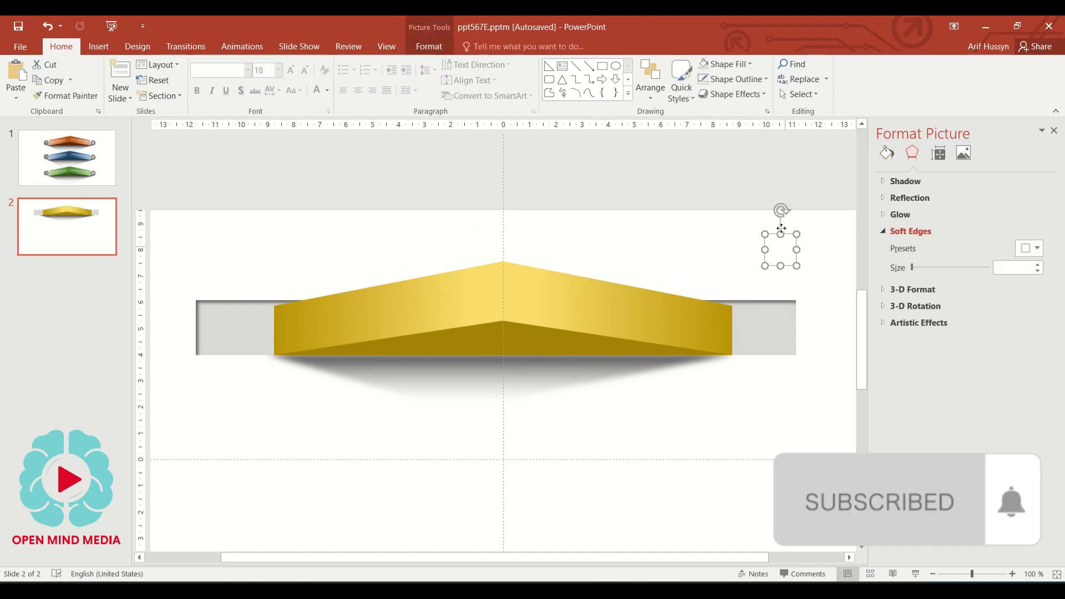
{"action": "key", "text": "ctrl+z"}
{"action": "left_click", "coordinate": [650, 207]}
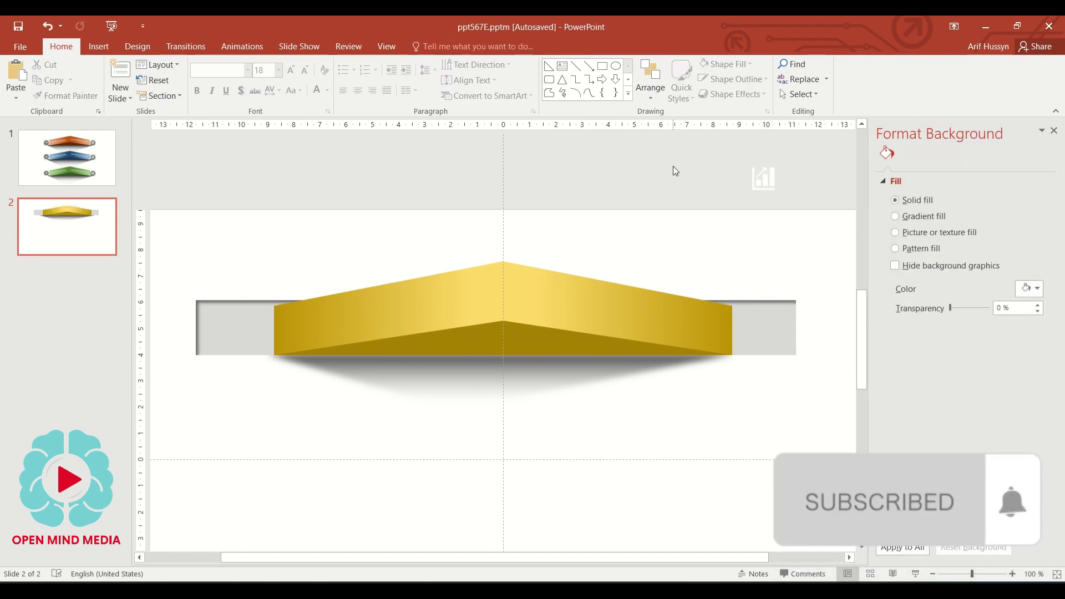
- On slide 2, move the hidden YOUR TEXT WILL BE HERE box onto the slide and reposition the chart icon
{"action": "scroll", "coordinate": [673, 167], "scroll_direction": "up", "scroll_amount": 1}
{"action": "scroll", "coordinate": [667, 169], "scroll_direction": "up", "scroll_amount": 2}
{"action": "left_click", "coordinate": [86, 233]}
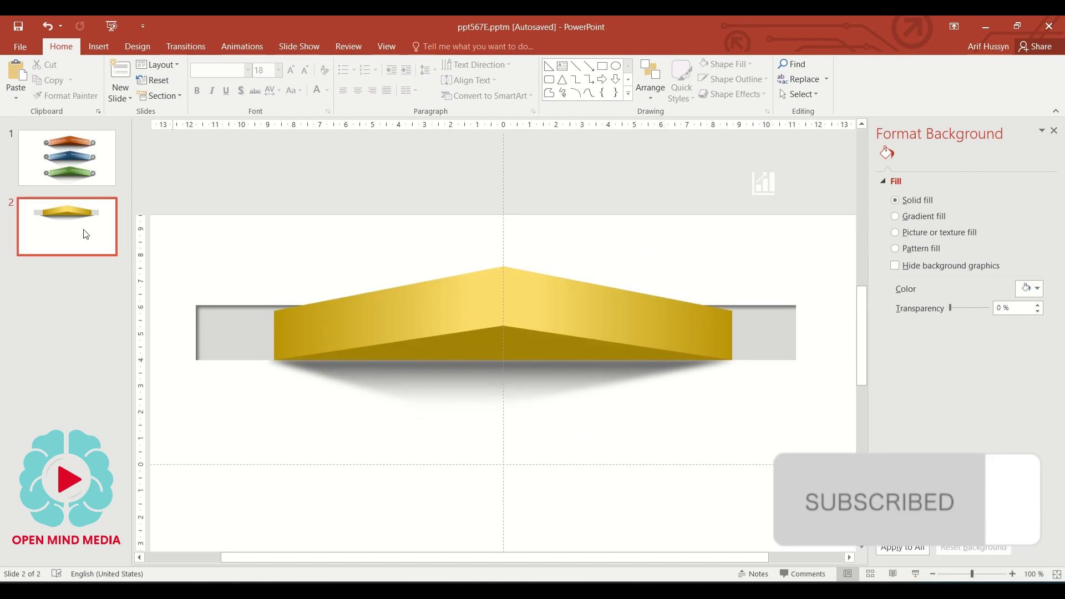
{"action": "left_click", "coordinate": [786, 177]}
{"action": "key", "text": "Tab"}
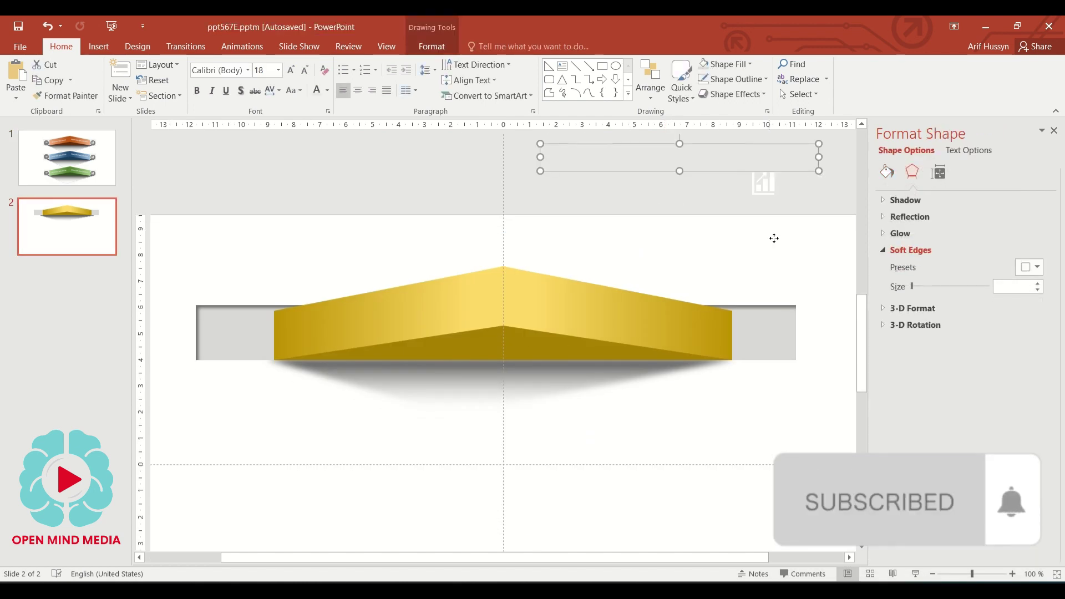
{"action": "key", "text": "Down"}
{"action": "key", "text": "Down"}
{"action": "key", "text": "Down"}
{"action": "scroll", "coordinate": [769, 269], "scroll_direction": "down", "scroll_amount": 1}
{"action": "left_click", "coordinate": [671, 188]}
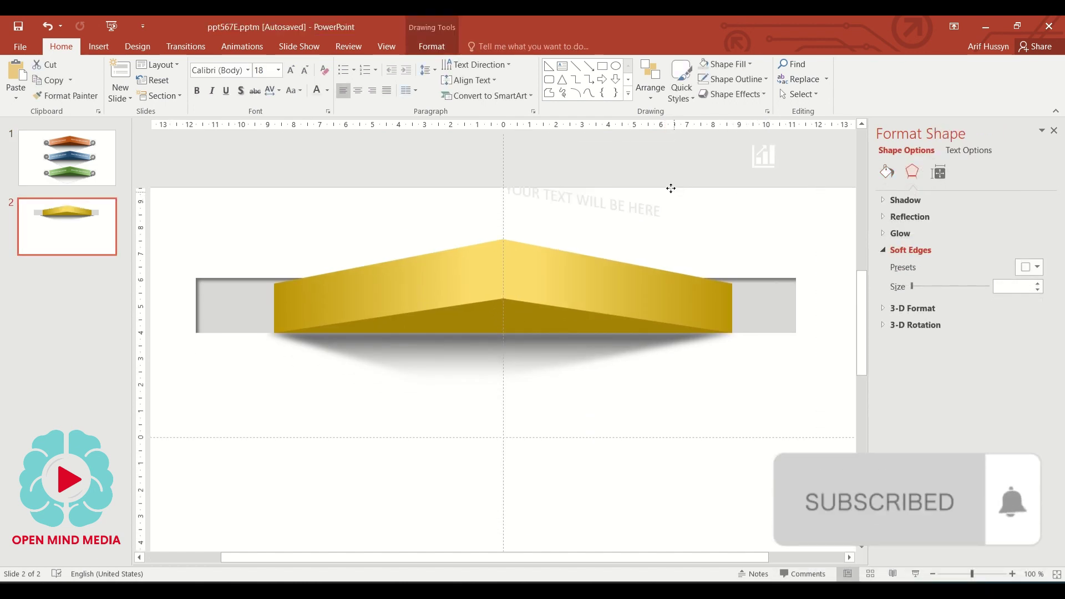
{"action": "left_click_drag", "start_coordinate": [706, 206], "coordinate": [706, 224]}
{"action": "mouse_move", "coordinate": [765, 157]}
{"action": "left_mouse_down"}
{"action": "mouse_move", "coordinate": [782, 234]}
{"action": "mouse_move", "coordinate": [772, 170]}
{"action": "left_mouse_up"}
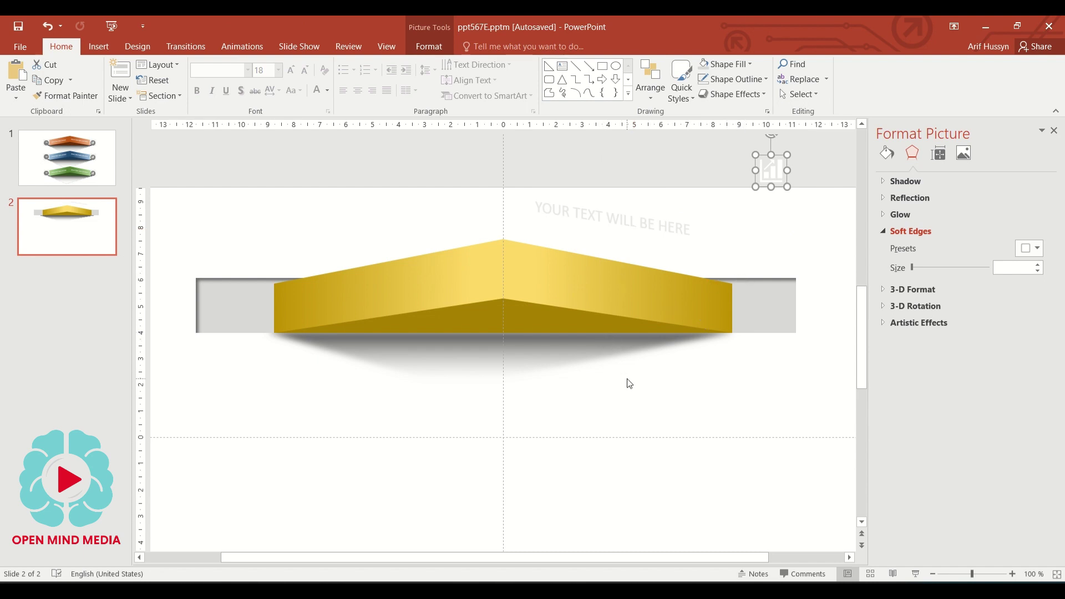
{"action": "left_click", "coordinate": [613, 224]}
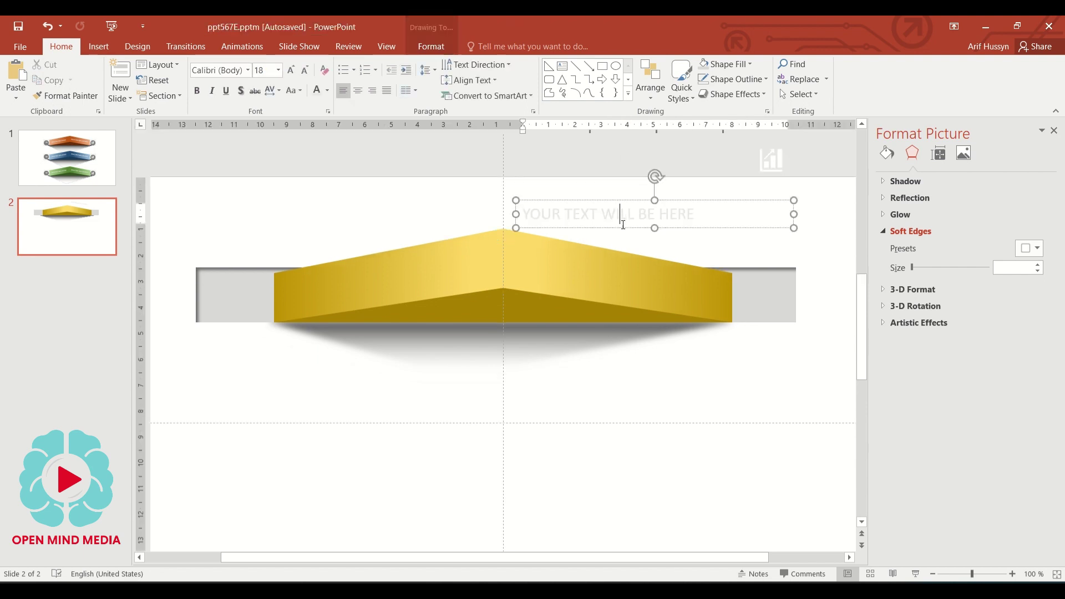
- Add a text box below the banner reading YOUR TEXT WILL BE HERE, reduced to 14 pt
{"action": "left_click", "coordinate": [564, 67]}
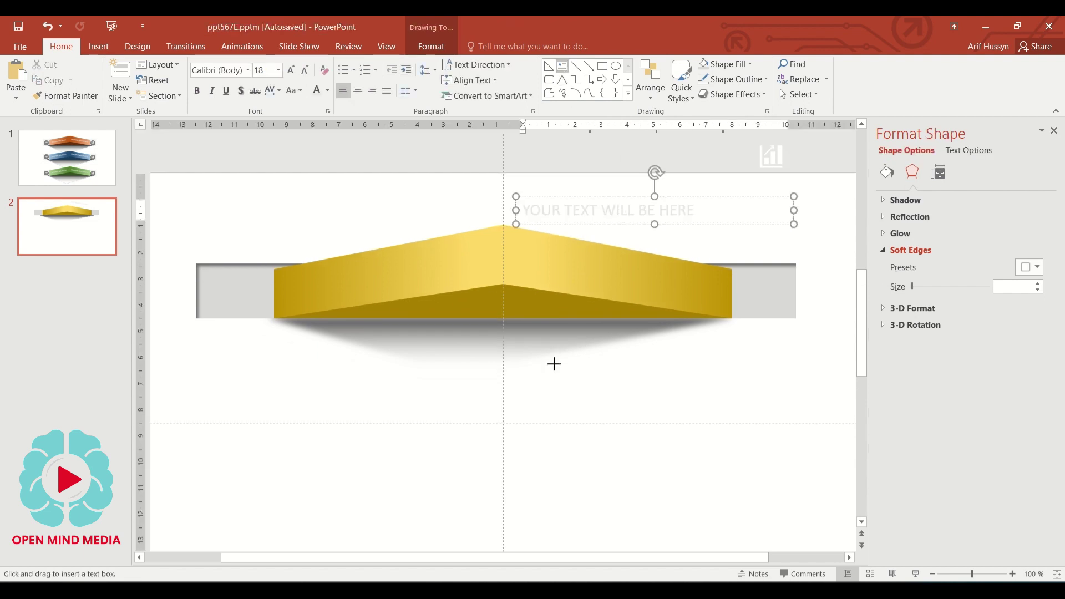
{"action": "left_click_drag", "start_coordinate": [554, 363], "coordinate": [703, 429]}
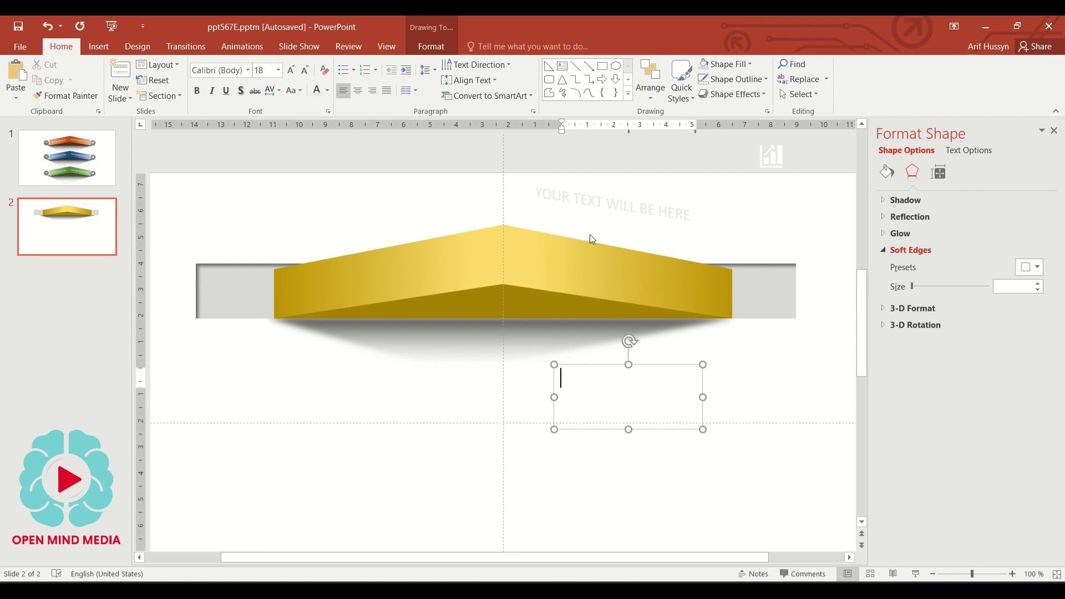
{"action": "type", "text": "YOUR TE"}
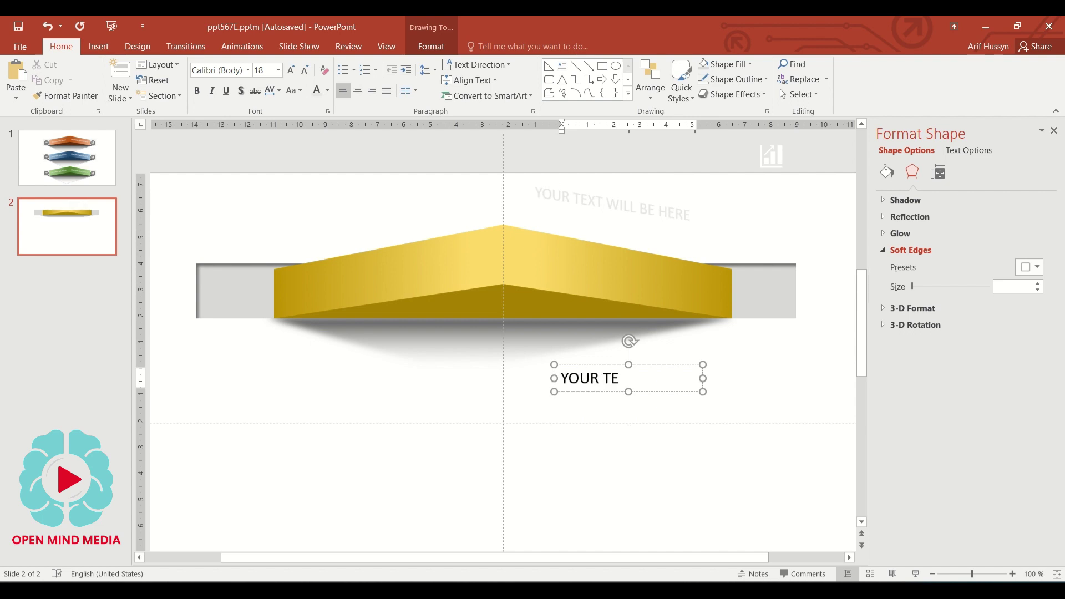
{"action": "key", "text": "BackSpace"}
{"action": "type", "text": "BE H "}
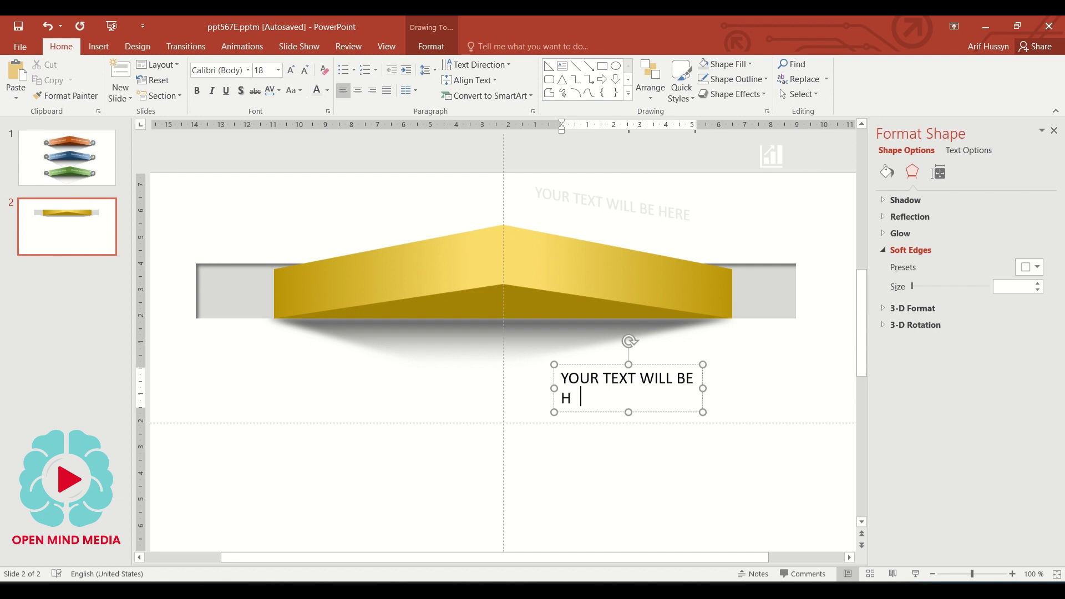
{"action": "type", "text": "ERE"}
{"action": "key", "text": "ctrl+a"}
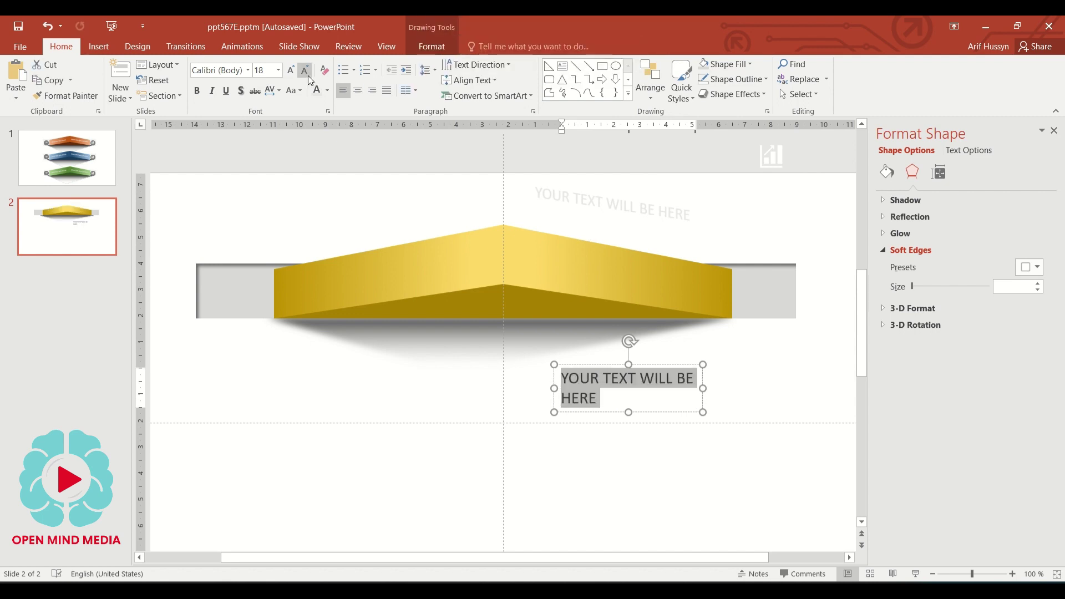
{"action": "left_click", "coordinate": [305, 71]}
{"action": "left_click", "coordinate": [305, 71]}
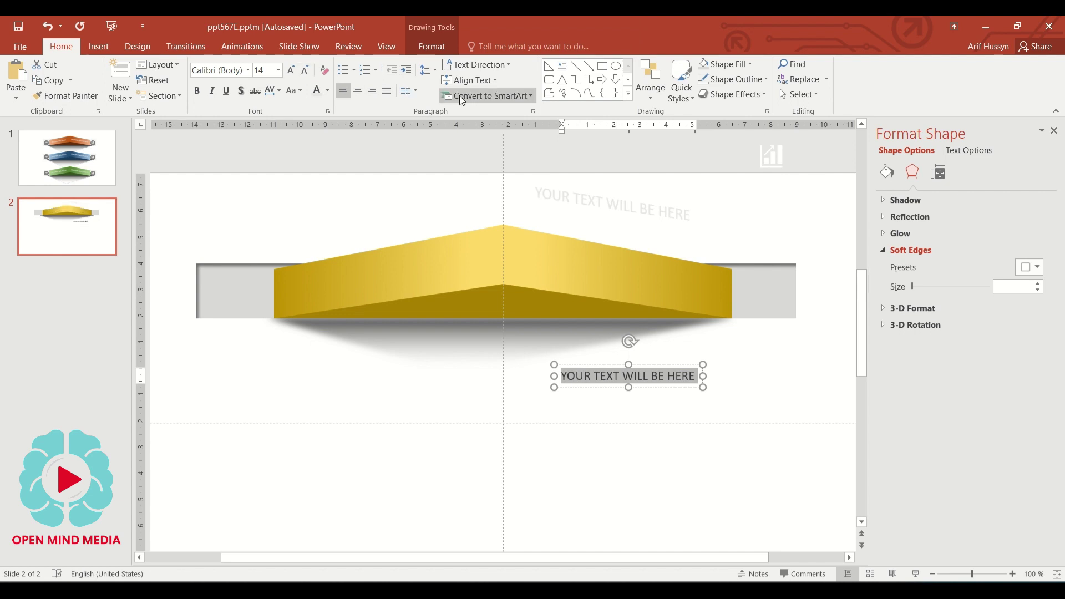
{"action": "left_click", "coordinate": [431, 44]}
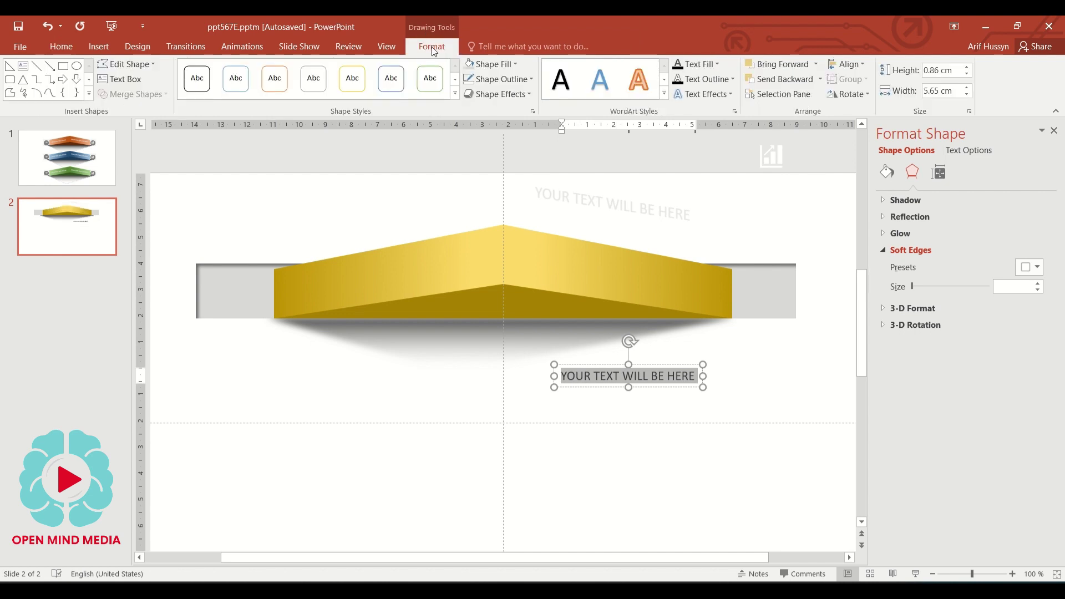
- Tilt the label with a perspective 3-D rotation and place it on the chevron's right face, 8.27 cm wide
{"action": "left_click", "coordinate": [524, 96]}
{"action": "mouse_move", "coordinate": [514, 295]}
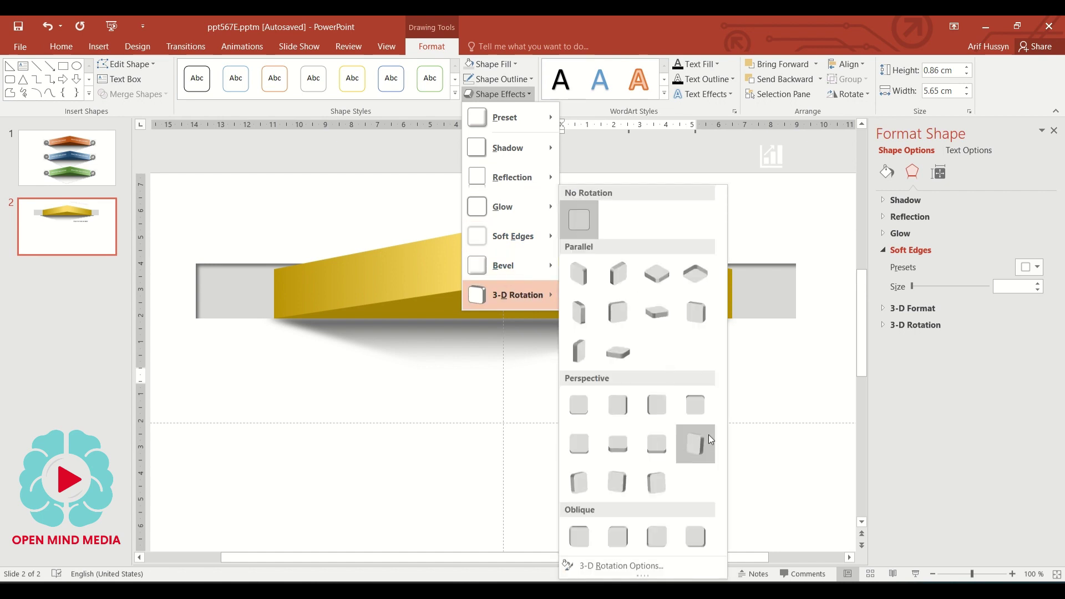
{"action": "left_click", "coordinate": [707, 315]}
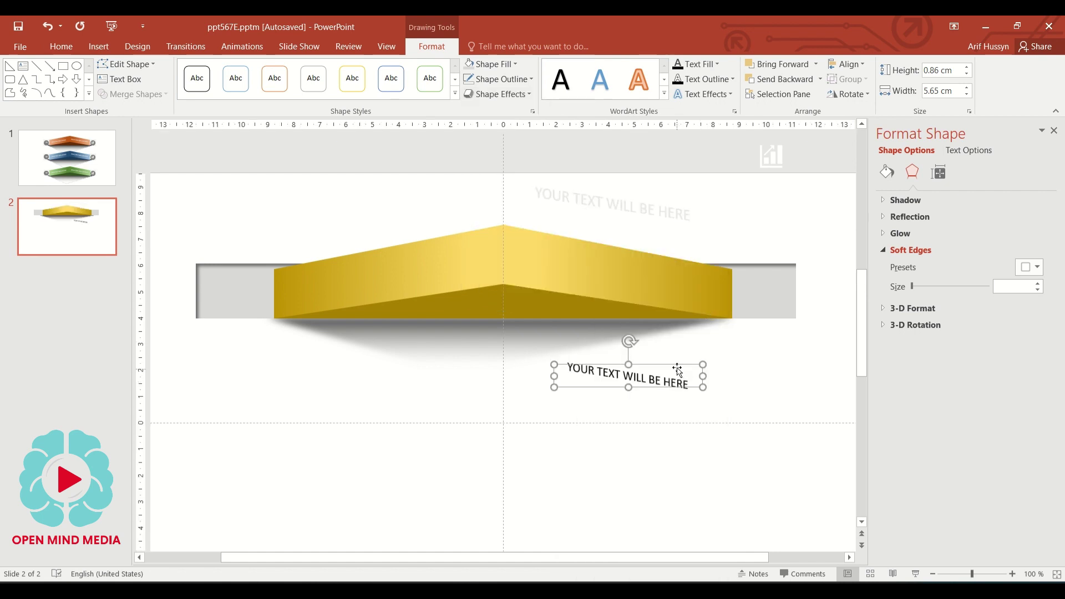
{"action": "left_click_drag", "start_coordinate": [678, 369], "coordinate": [656, 261]}
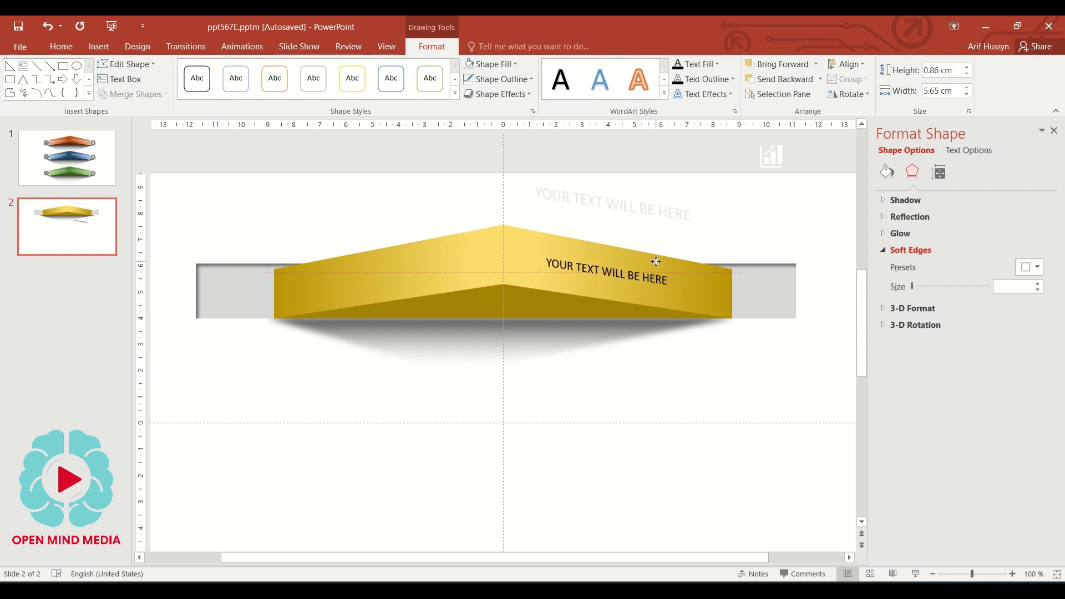
{"action": "left_click_drag", "start_coordinate": [681, 282], "coordinate": [731, 283]}
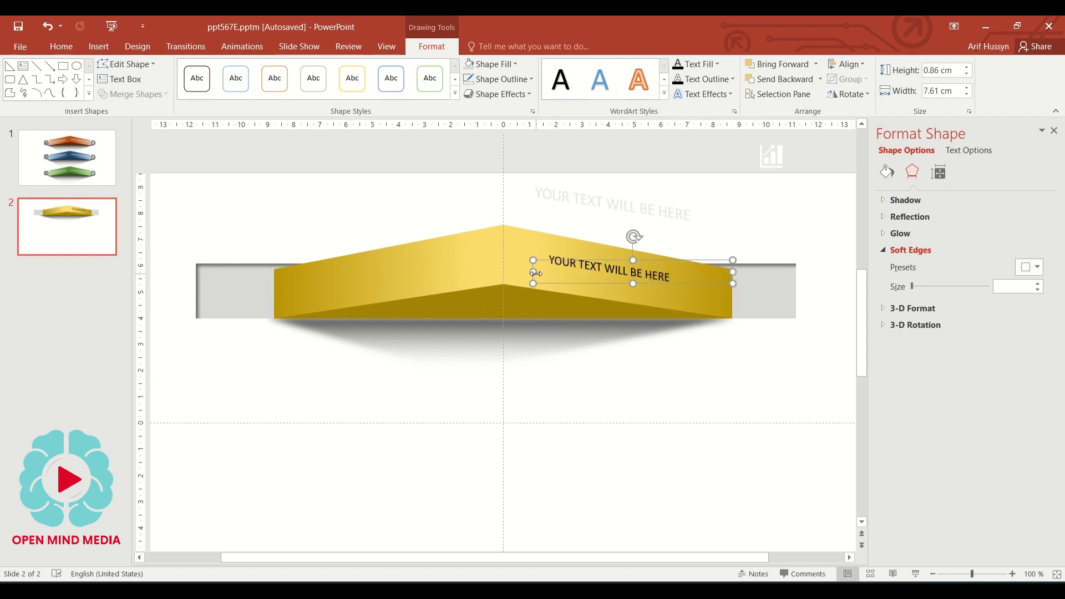
{"action": "left_click_drag", "start_coordinate": [536, 273], "coordinate": [516, 274]}
{"action": "left_click_drag", "start_coordinate": [617, 262], "coordinate": [631, 263]}
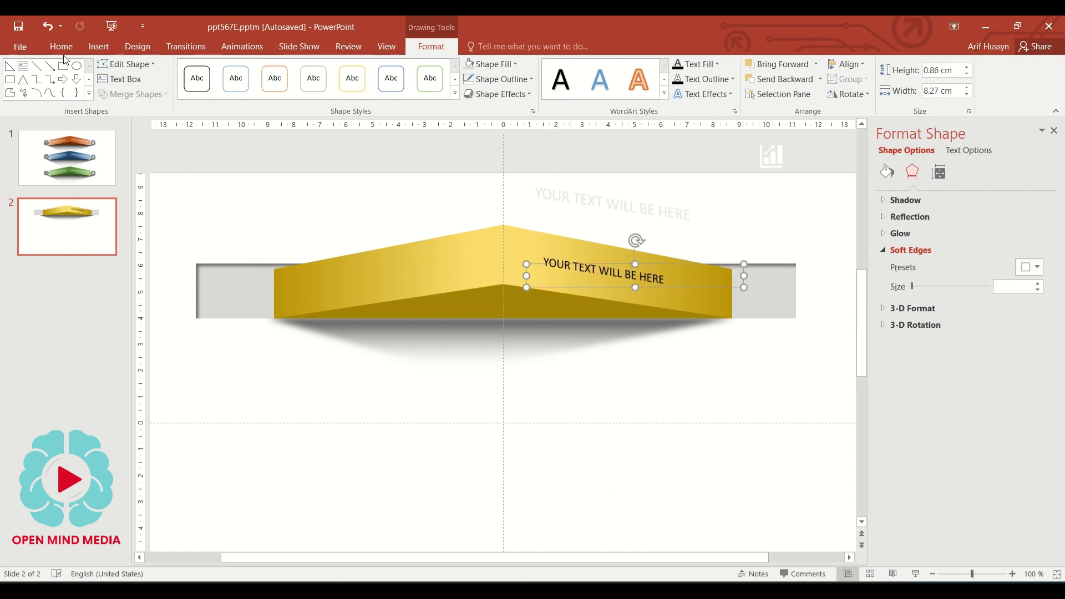
- Make the label white at 18 pt and place a copy at the top-left
{"action": "left_click", "coordinate": [61, 46]}
{"action": "left_click", "coordinate": [290, 72]}
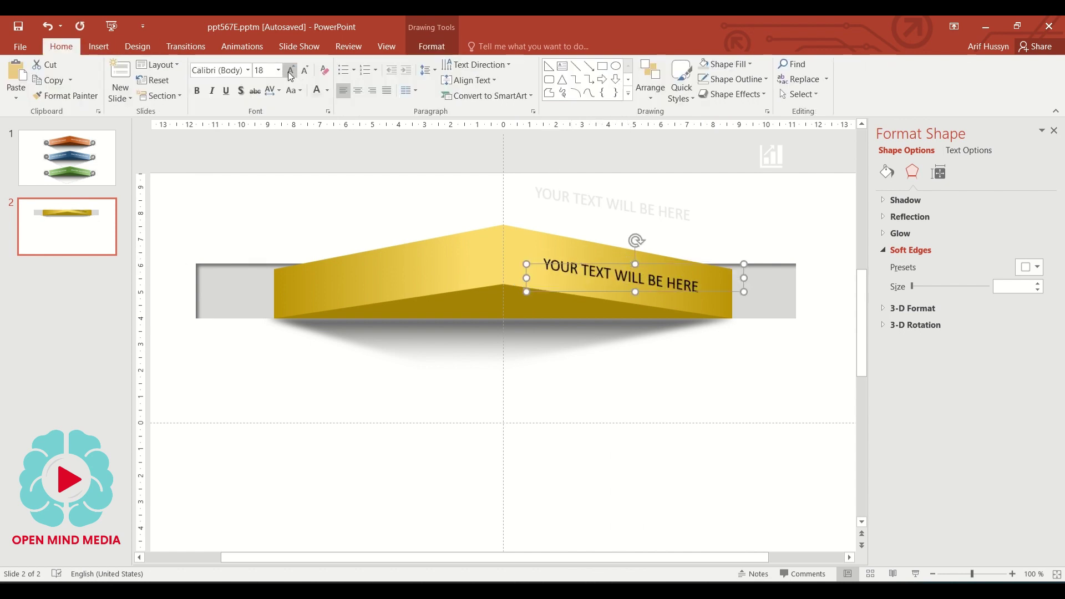
{"action": "left_click_drag", "start_coordinate": [667, 264], "coordinate": [661, 261]}
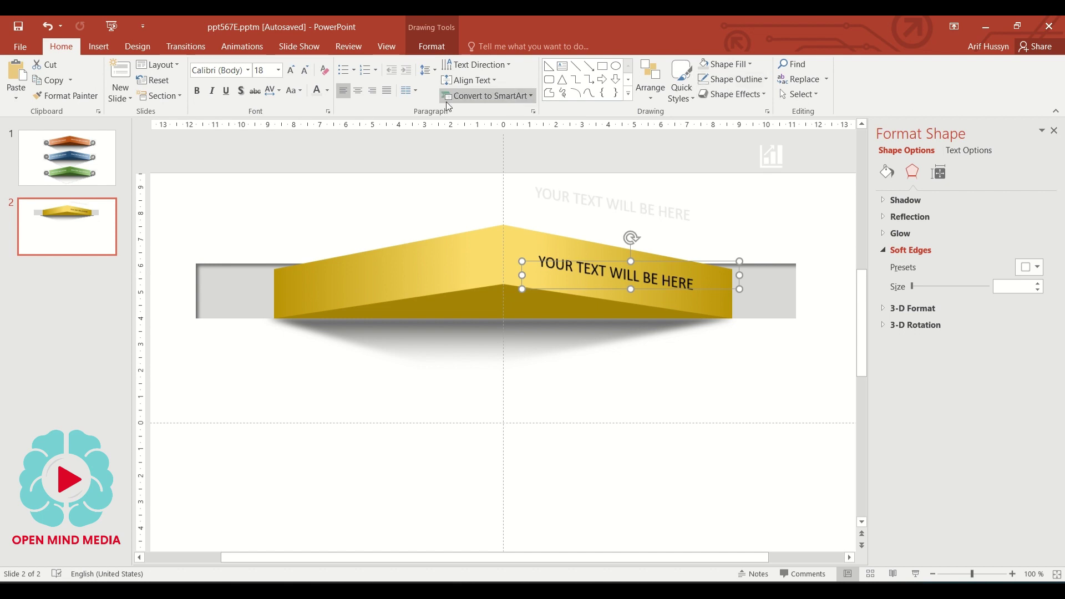
{"action": "left_click", "coordinate": [316, 91]}
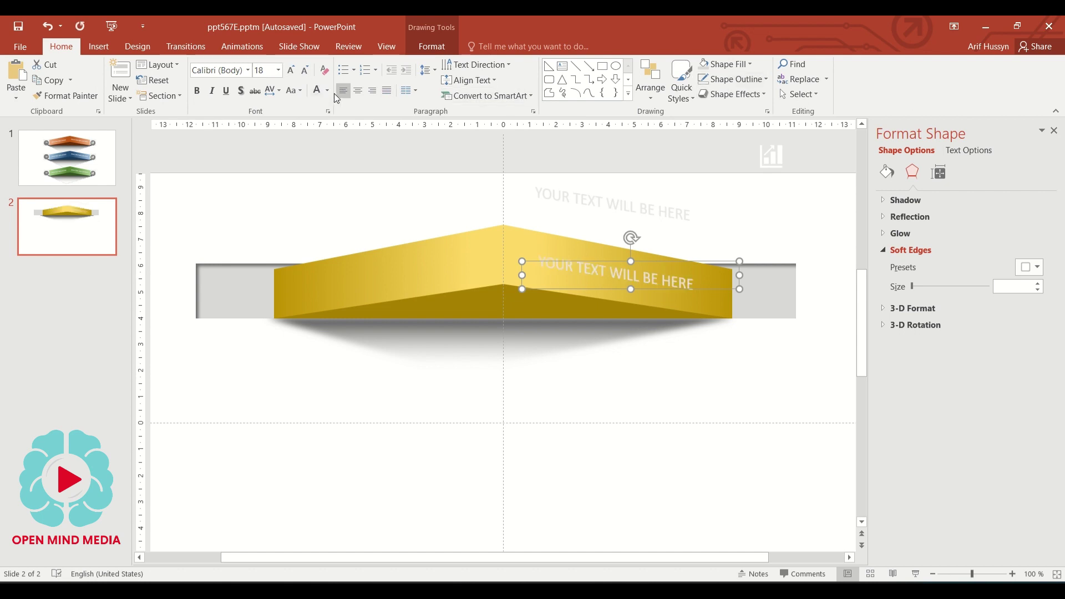
{"action": "left_click", "coordinate": [329, 91]}
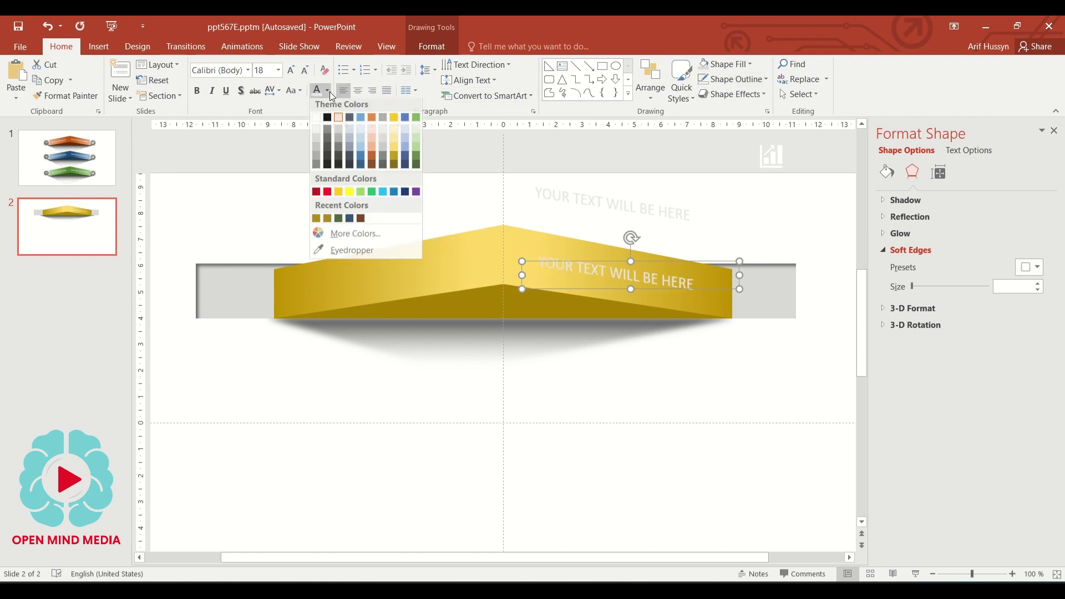
{"action": "left_click", "coordinate": [316, 132]}
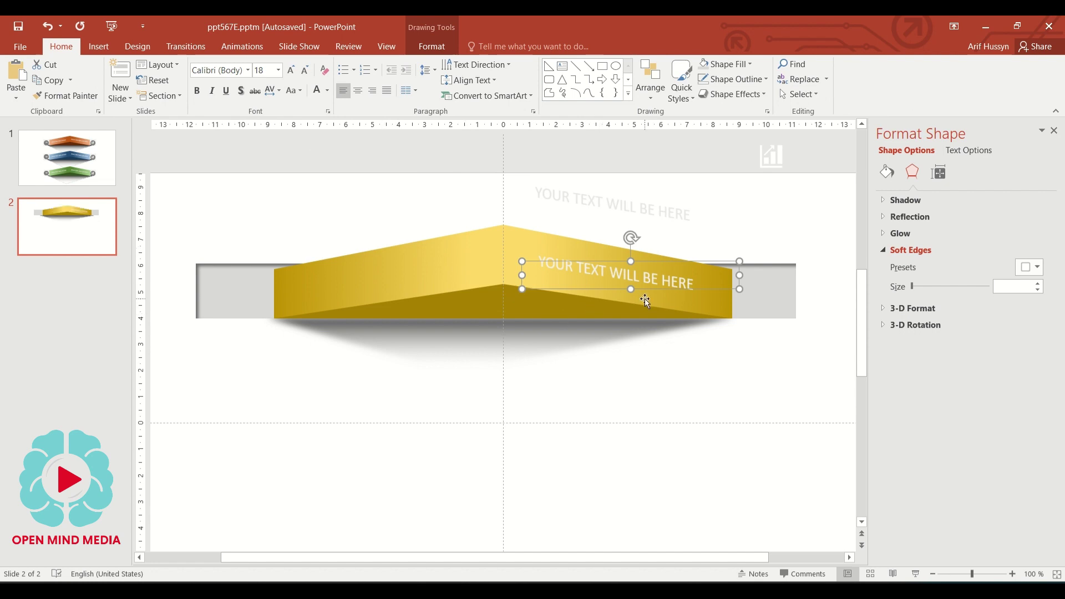
{"action": "mouse_move", "coordinate": [645, 299]}
{"action": "left_mouse_down"}
{"action": "mouse_move", "coordinate": [437, 288]}
{"action": "mouse_move", "coordinate": [310, 230]}
{"action": "left_mouse_up"}
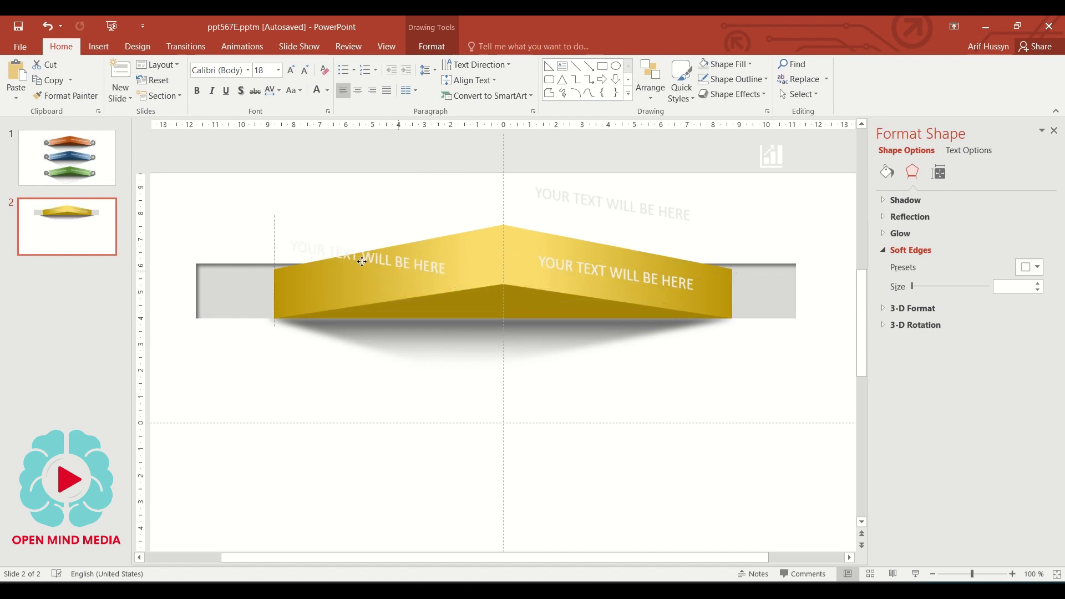
- Give the copied label a perspective tilt and move it onto the chevron's left face
{"action": "left_click", "coordinate": [431, 46]}
{"action": "left_click", "coordinate": [497, 95]}
{"action": "mouse_move", "coordinate": [511, 294]}
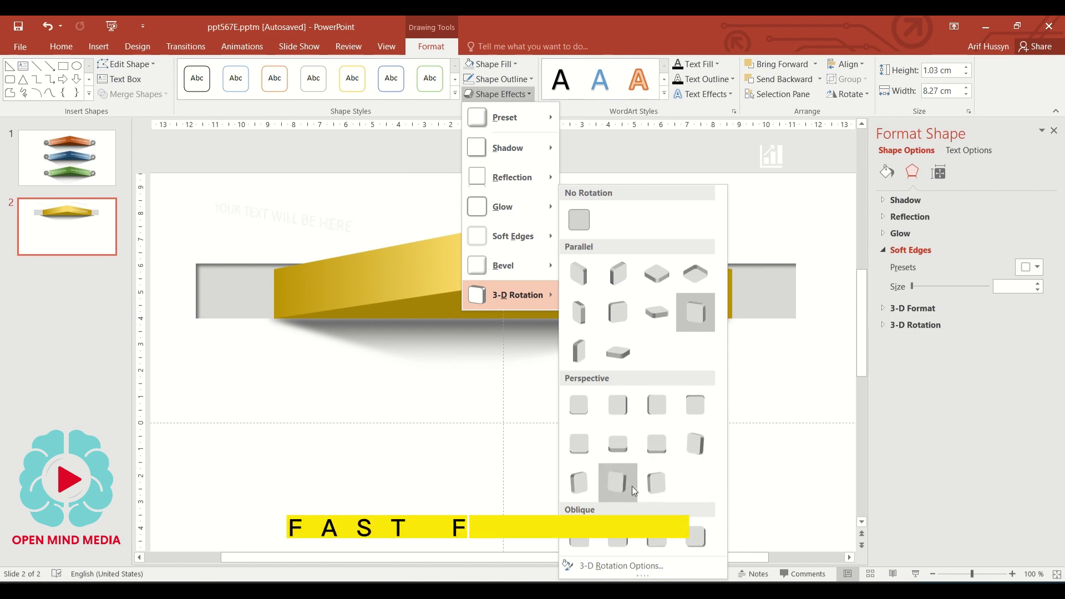
{"action": "left_click", "coordinate": [618, 483]}
{"action": "left_click_drag", "start_coordinate": [317, 212], "coordinate": [426, 282]}
{"action": "left_click", "coordinate": [622, 203]}
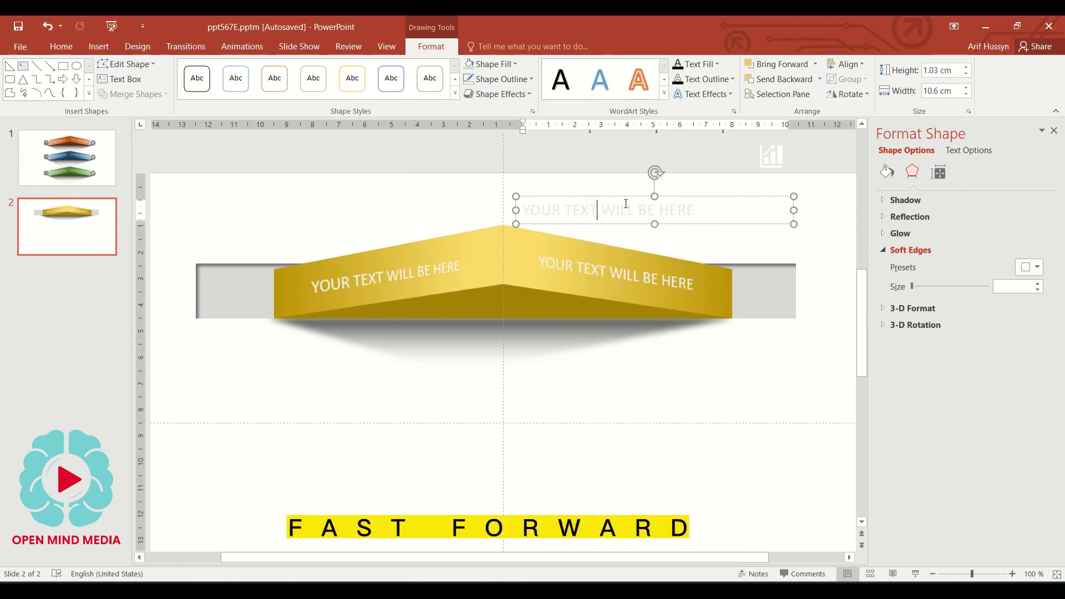
{"action": "left_click", "coordinate": [619, 222]}
{"action": "left_click", "coordinate": [407, 284]}
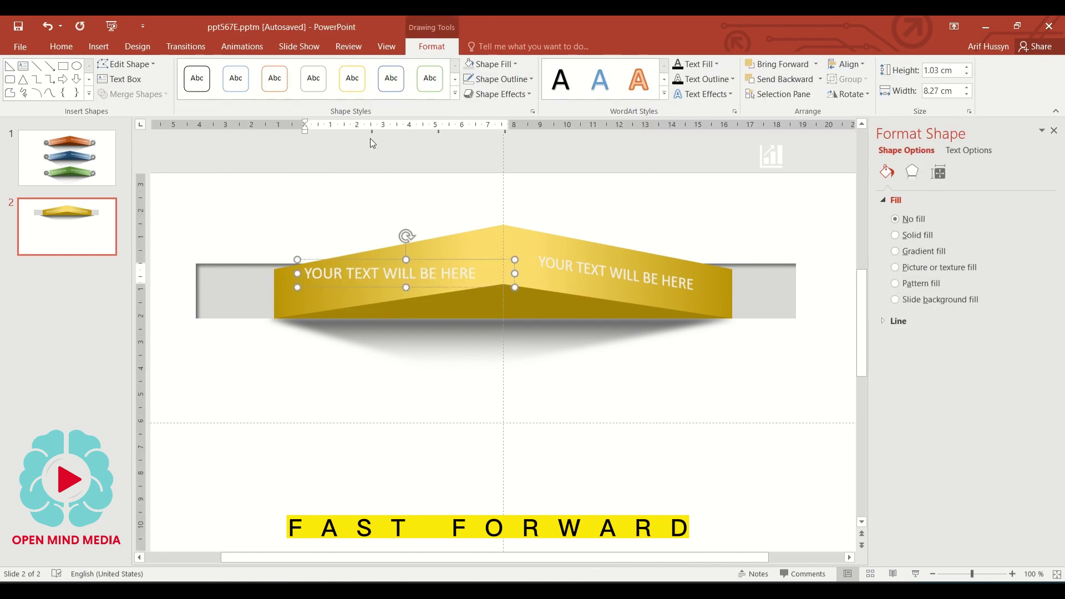
{"action": "left_click", "coordinate": [61, 46]}
{"action": "key", "text": "Escape"}
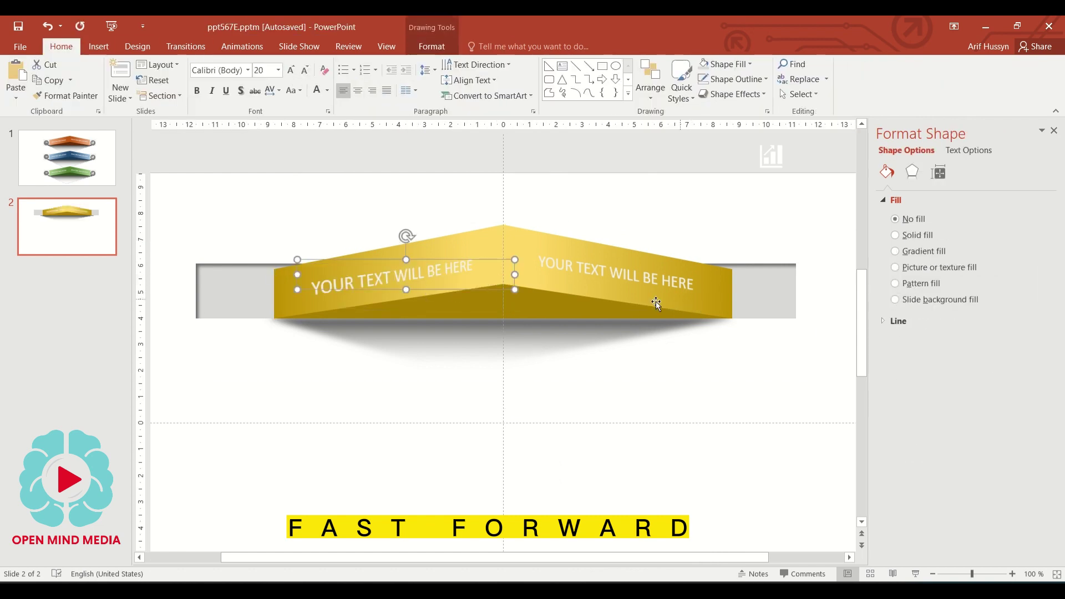
{"action": "key", "text": "Escape"}
{"action": "left_click", "coordinate": [388, 277]}
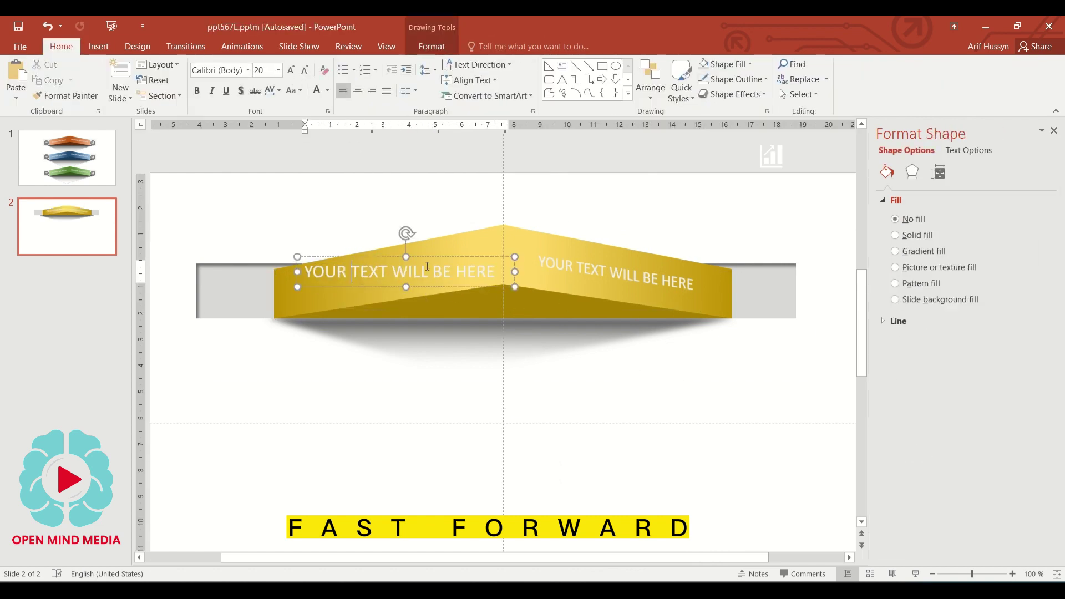
- Switch the left label to a mirrored Parallel 3-D preset and shrink its text to 18
{"action": "left_click", "coordinate": [431, 46]}
{"action": "left_click", "coordinate": [498, 93]}
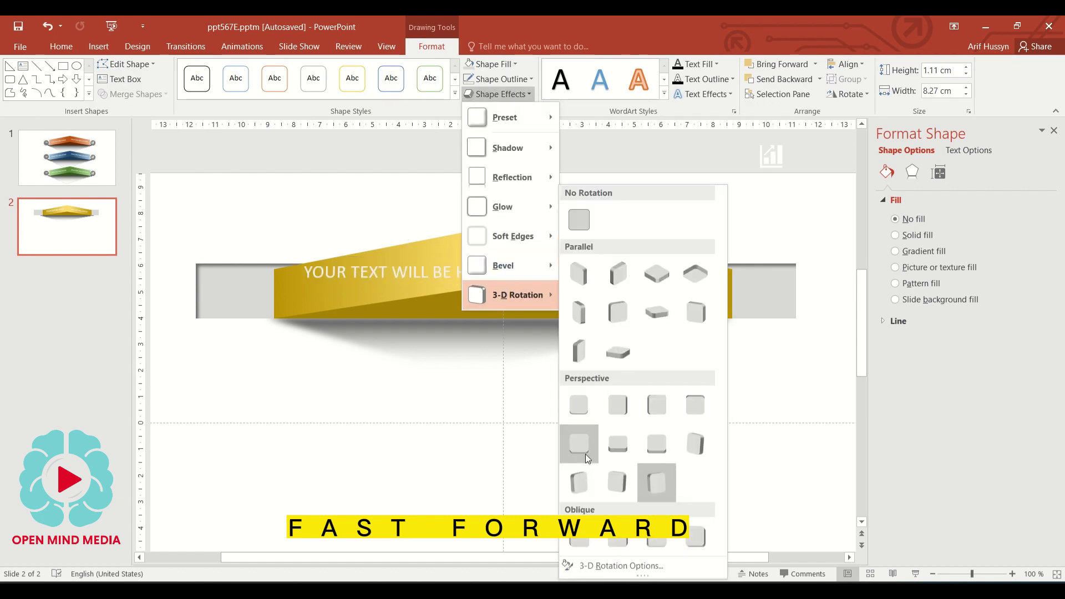
{"action": "mouse_move", "coordinate": [517, 294]}
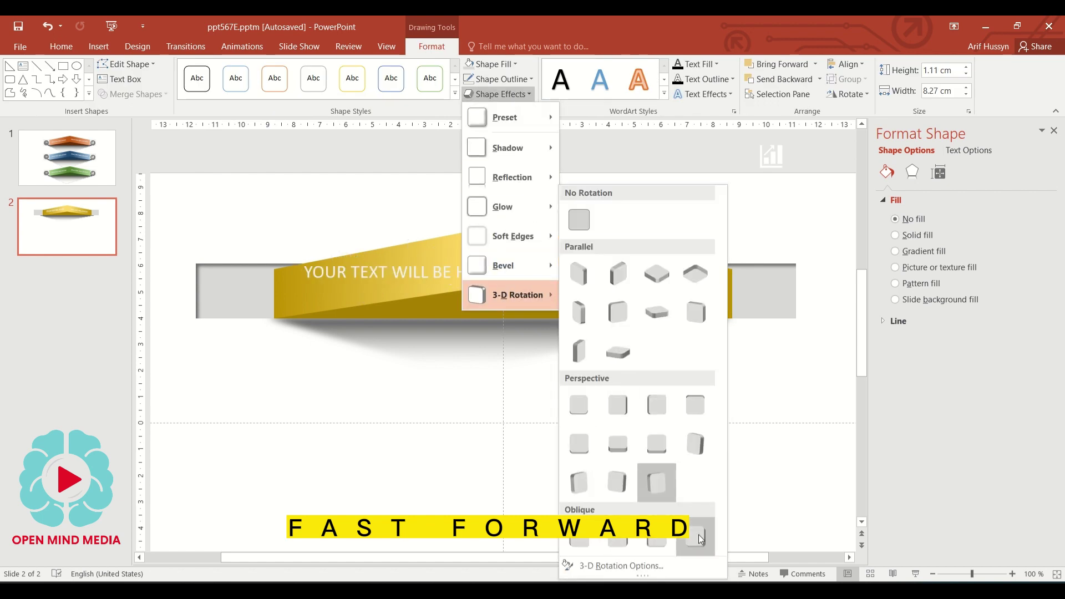
{"action": "left_click", "coordinate": [627, 308]}
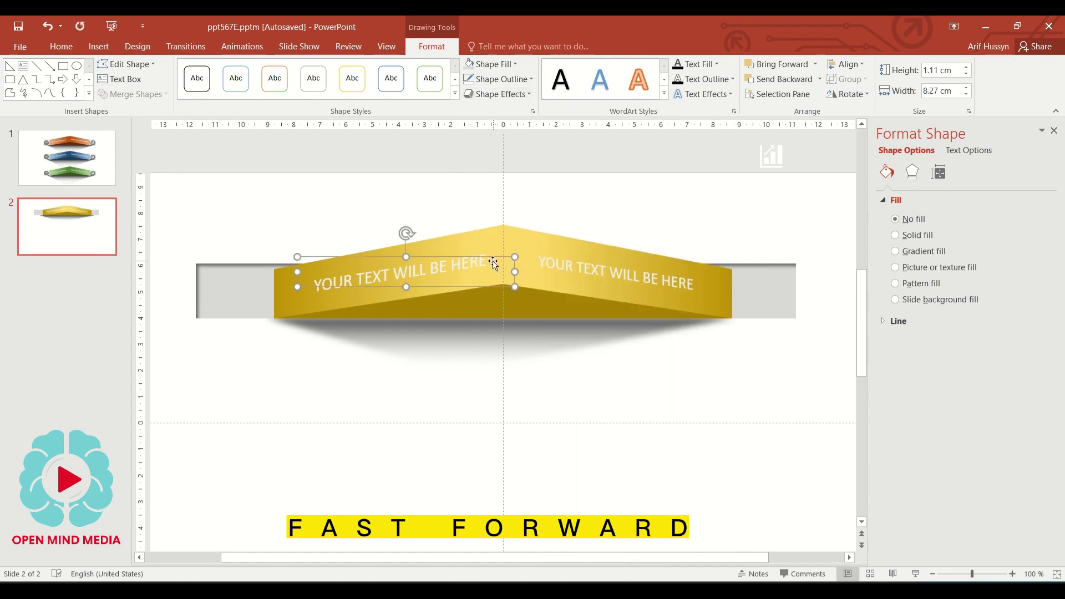
{"action": "left_click", "coordinate": [480, 258]}
{"action": "left_click", "coordinate": [428, 287]}
{"action": "triple_click", "coordinate": [388, 272]}
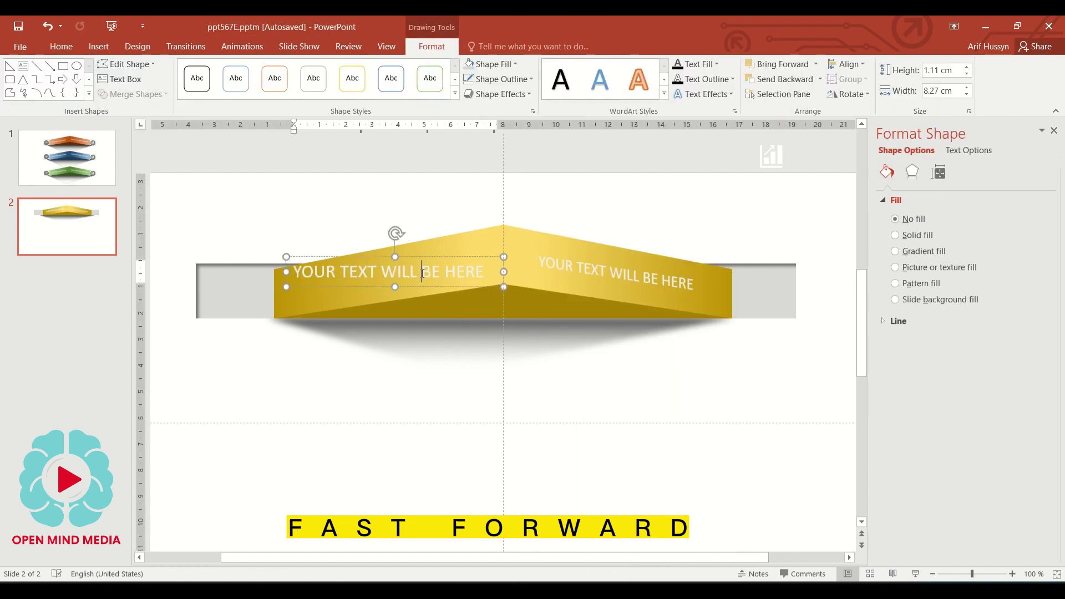
{"action": "left_click", "coordinate": [61, 46]}
{"action": "left_click", "coordinate": [305, 70]}
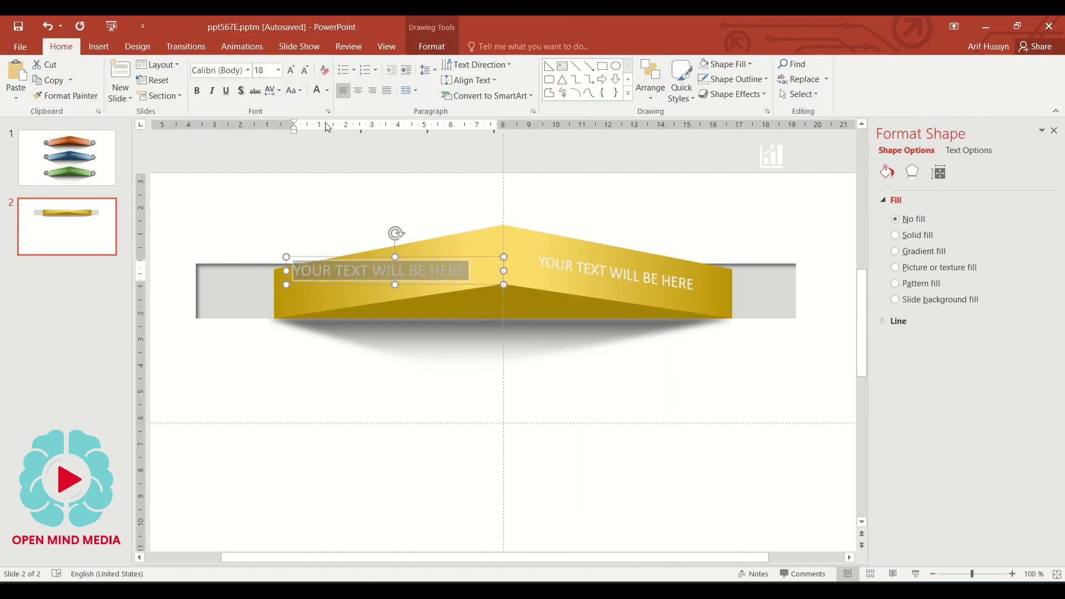
{"action": "left_click", "coordinate": [488, 316]}
{"action": "left_click", "coordinate": [459, 256]}
{"action": "key", "text": "Escape"}
{"action": "key", "text": "Escape"}
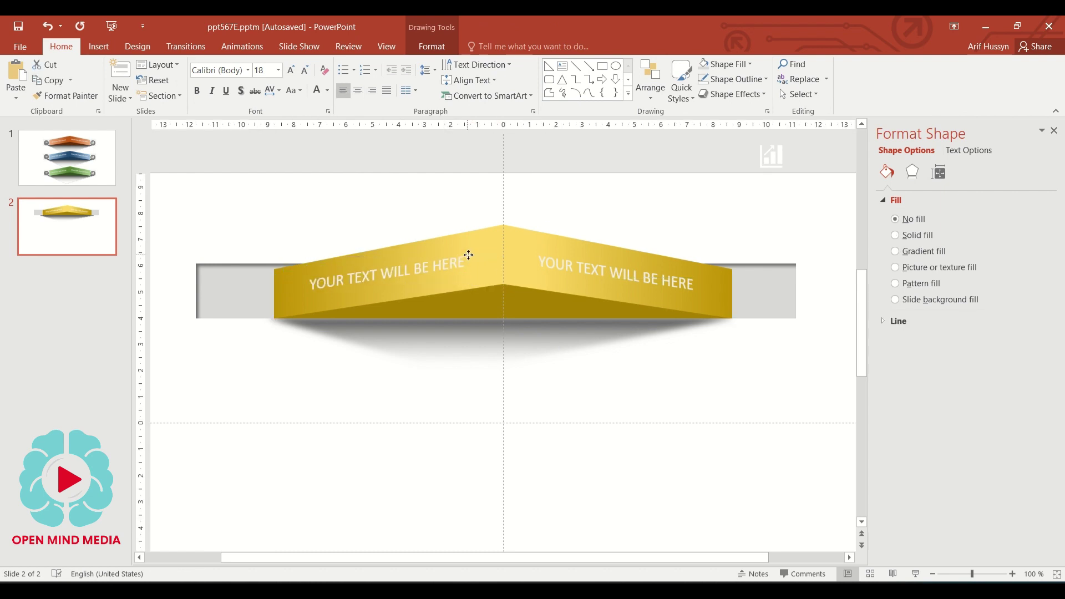
{"action": "left_click", "coordinate": [471, 254]}
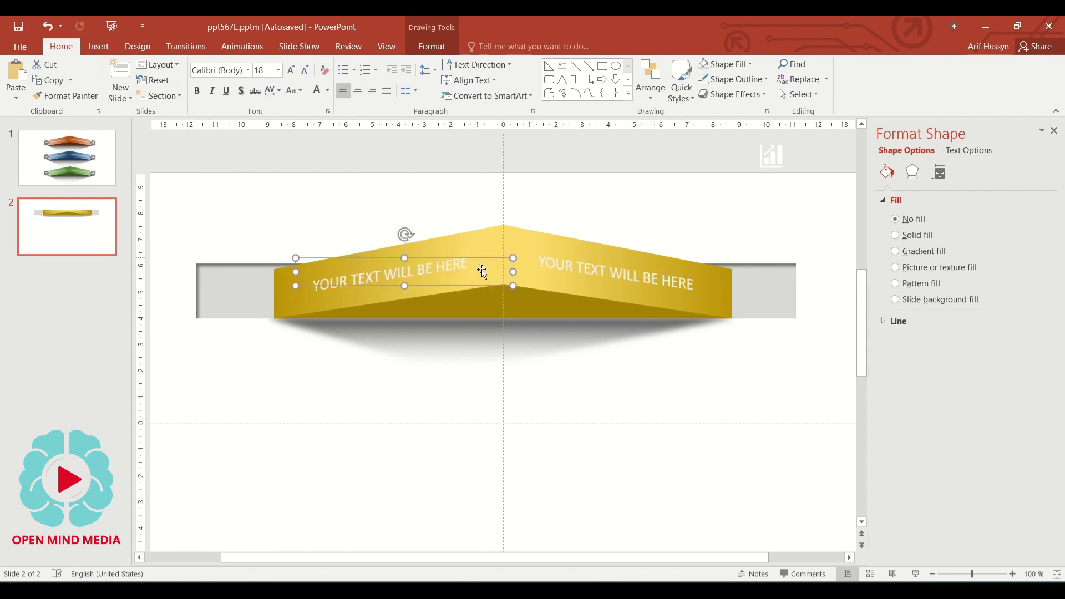
{"action": "left_click", "coordinate": [687, 399]}
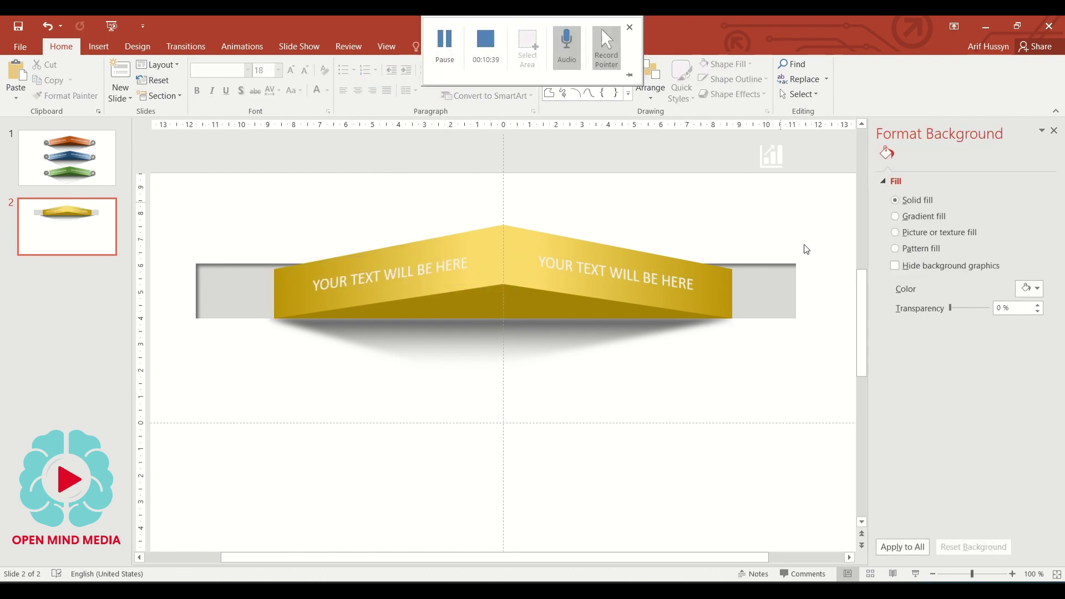
- Draw a circle at the grey bar's right end with an inner shadow and light gold fill
{"action": "left_click", "coordinate": [614, 67]}
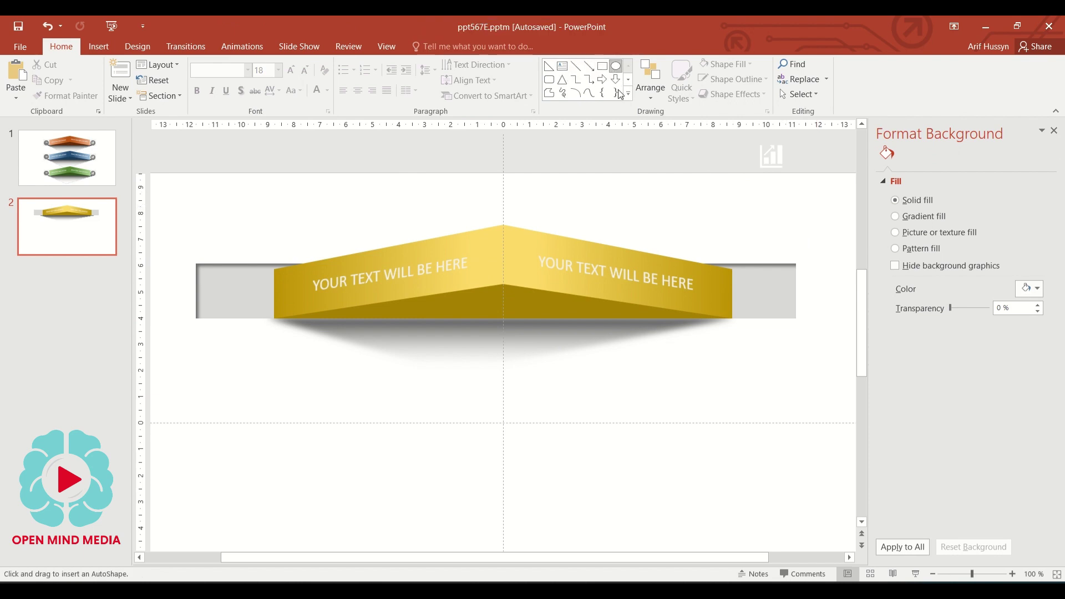
{"action": "mouse_move", "coordinate": [649, 422]}
{"action": "left_mouse_down"}
{"action": "mouse_move", "coordinate": [669, 434]}
{"action": "mouse_move", "coordinate": [766, 291]}
{"action": "mouse_move", "coordinate": [786, 313]}
{"action": "mouse_move", "coordinate": [771, 300]}
{"action": "left_mouse_up"}
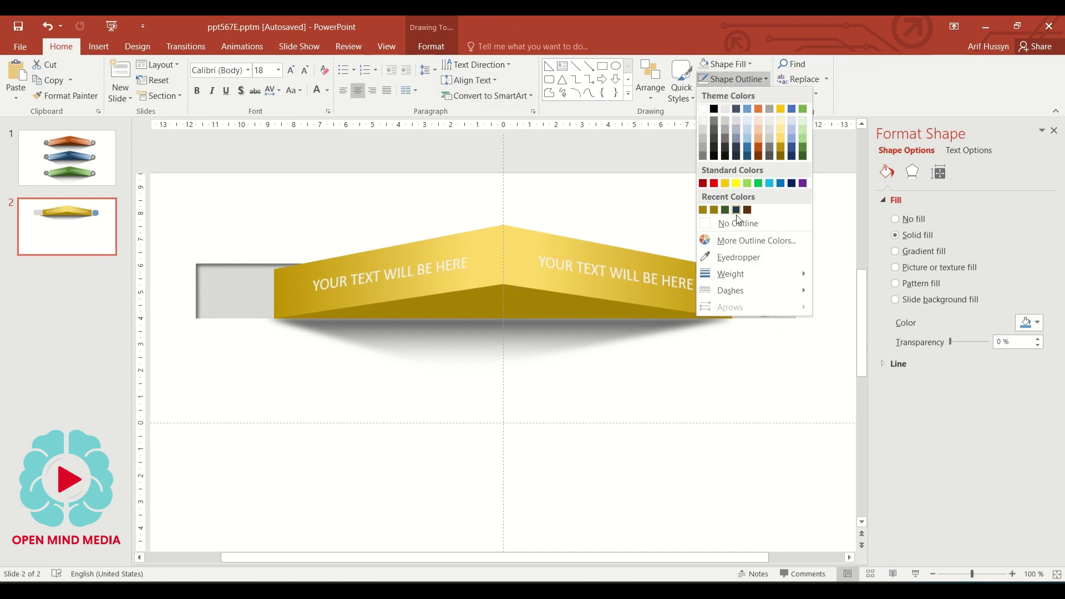
{"action": "left_click", "coordinate": [737, 210]}
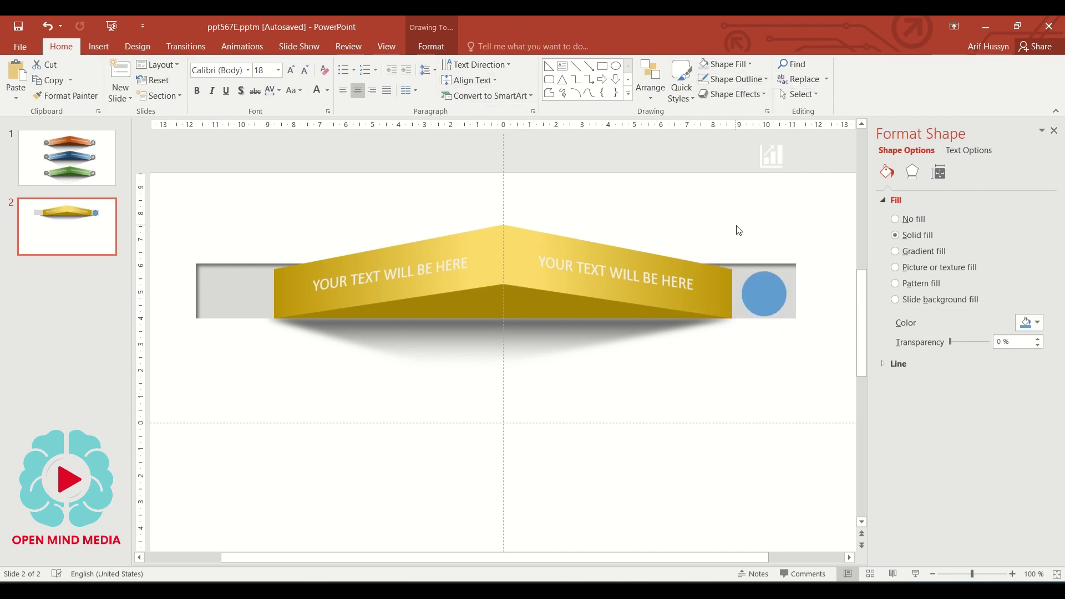
{"action": "left_click", "coordinate": [447, 47]}
{"action": "left_click", "coordinate": [498, 94]}
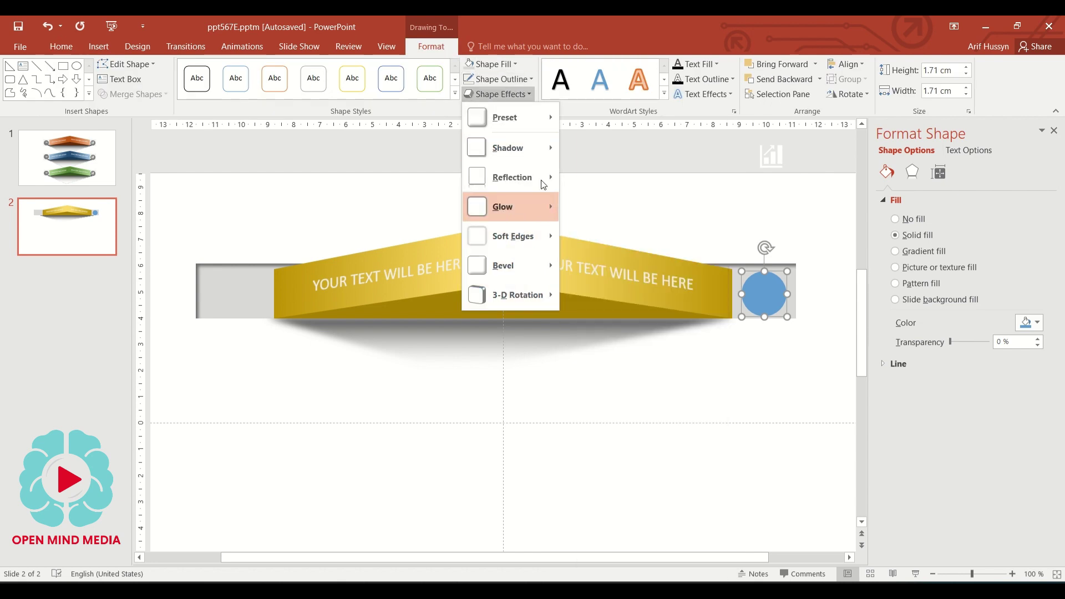
{"action": "mouse_move", "coordinate": [508, 147]}
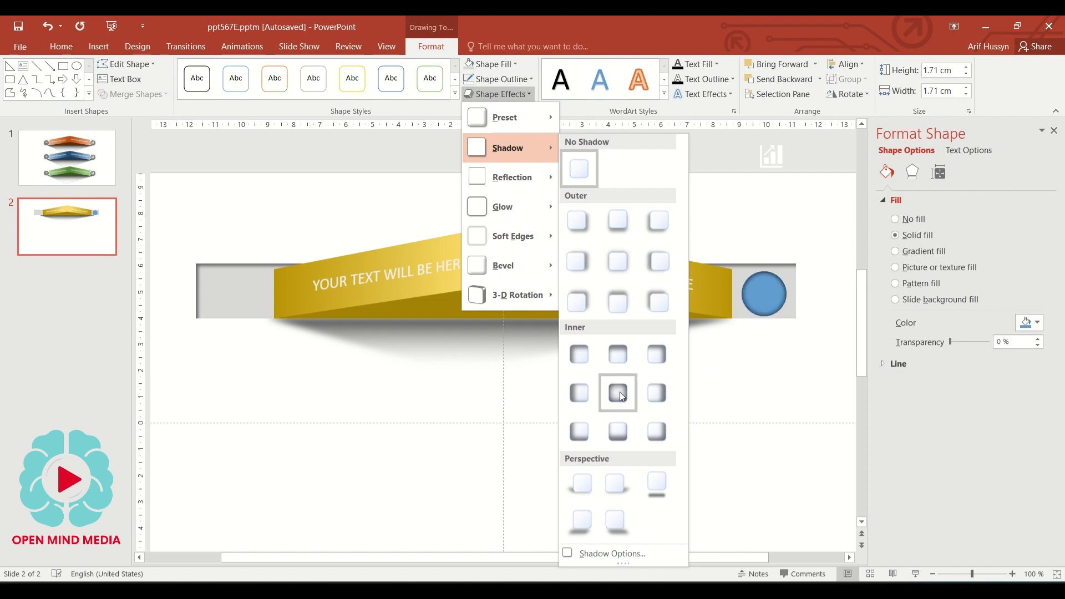
{"action": "left_click", "coordinate": [622, 396]}
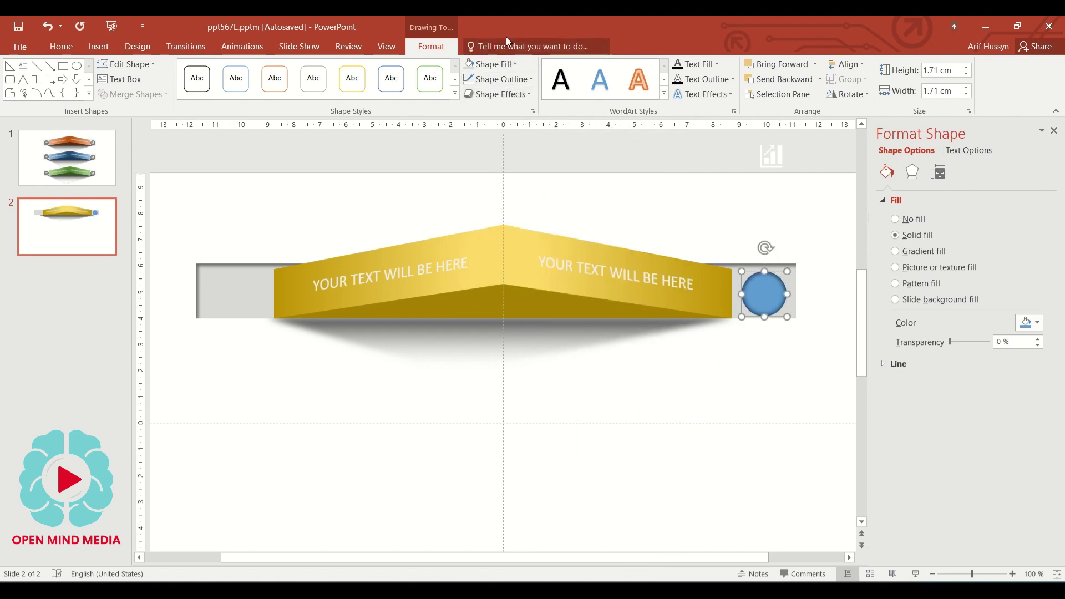
{"action": "left_click", "coordinate": [468, 64]}
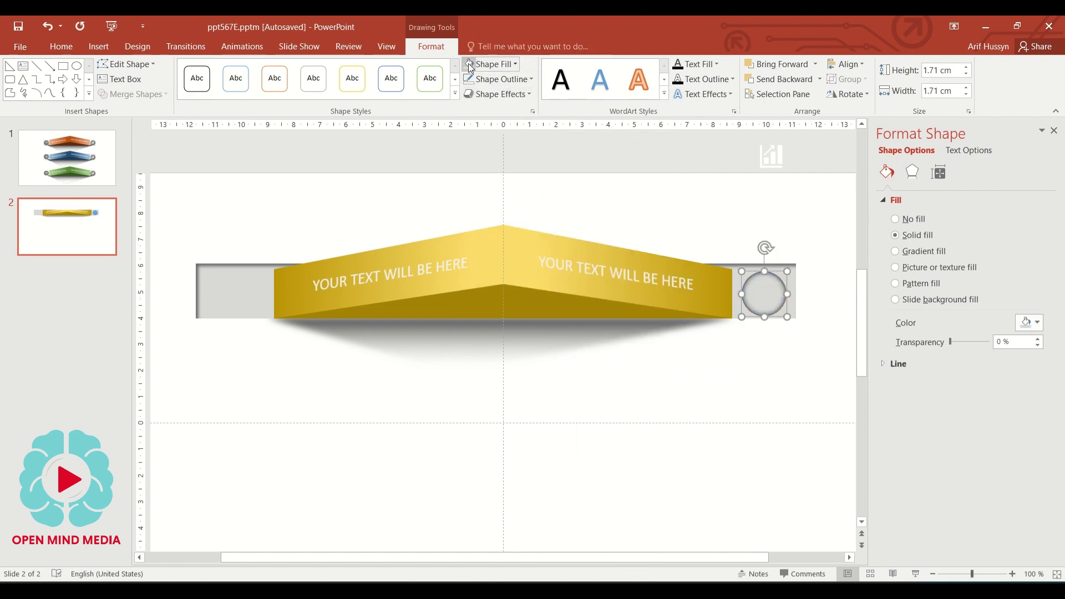
{"action": "left_click", "coordinate": [502, 65]}
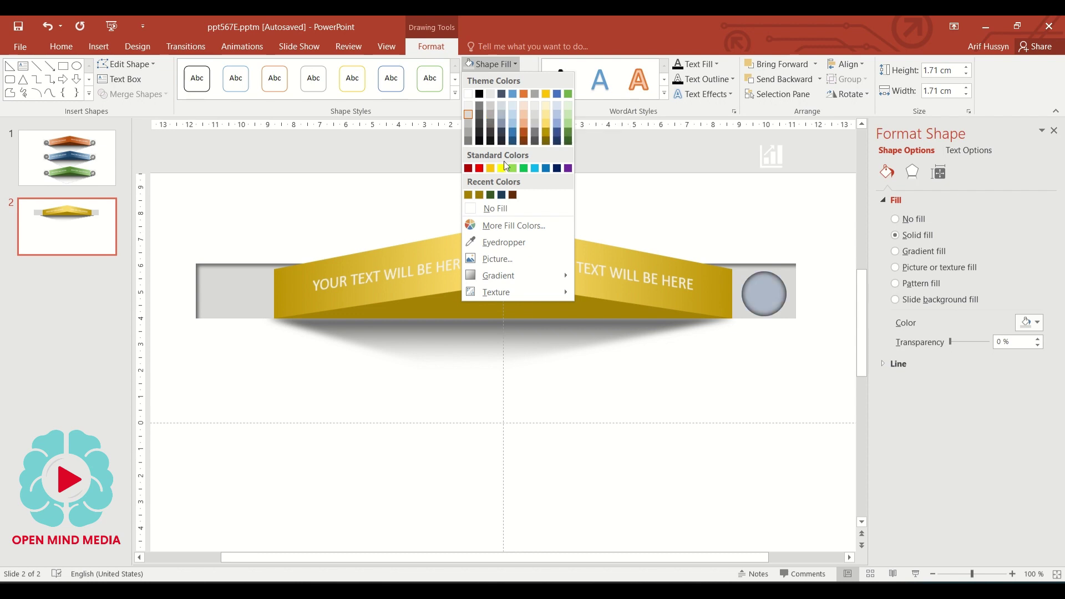
{"action": "left_click", "coordinate": [545, 124]}
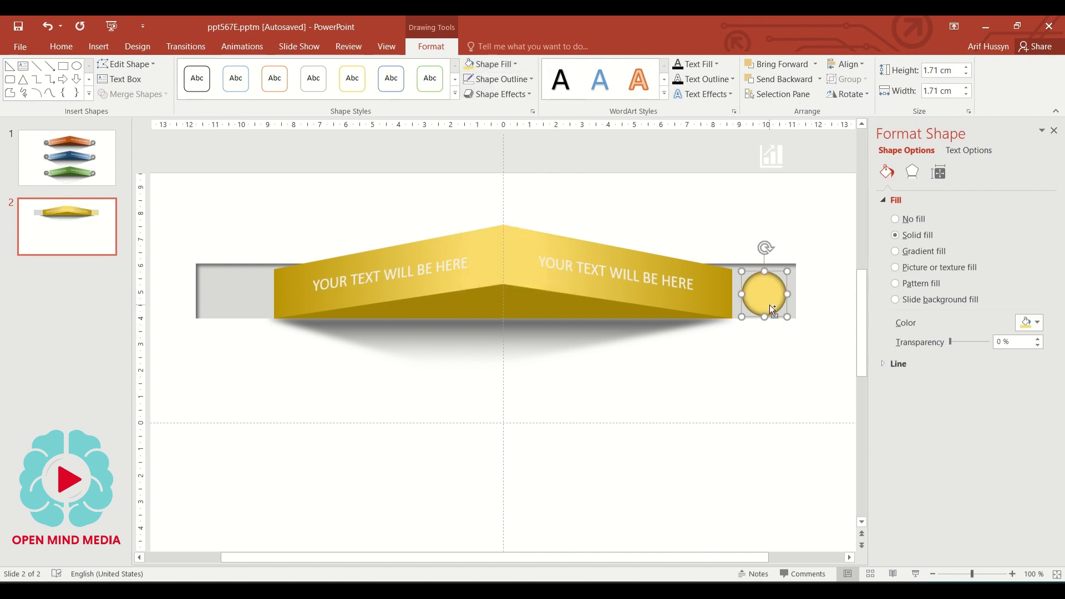
- Copy the gold circle to the bar's left end and nudge the bar and circles into alignment
{"action": "left_click_drag", "start_coordinate": [770, 305], "coordinate": [231, 301]}
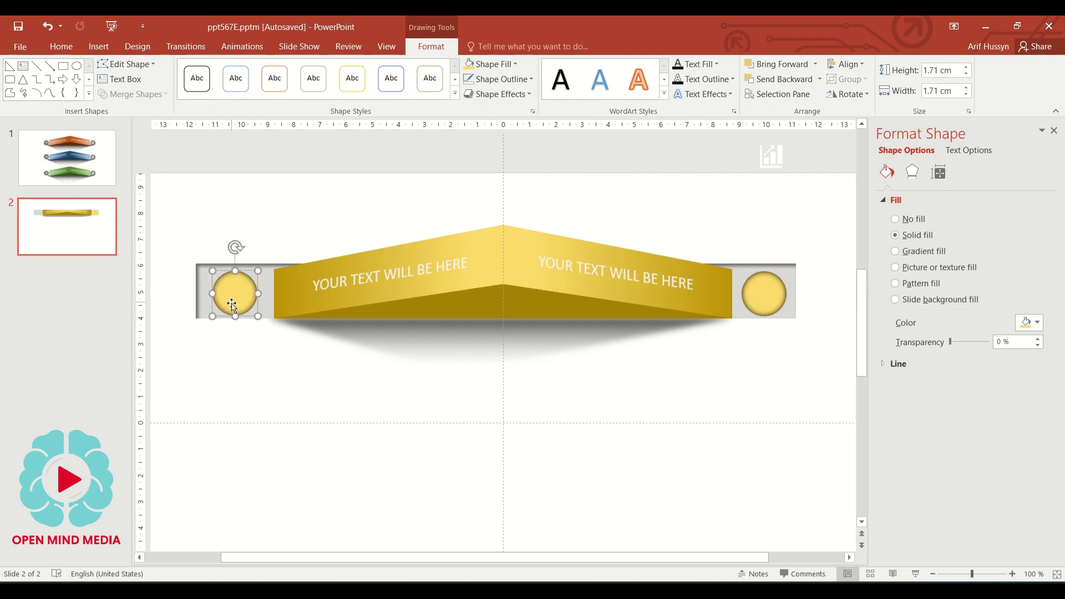
{"action": "left_click", "coordinate": [248, 268]}
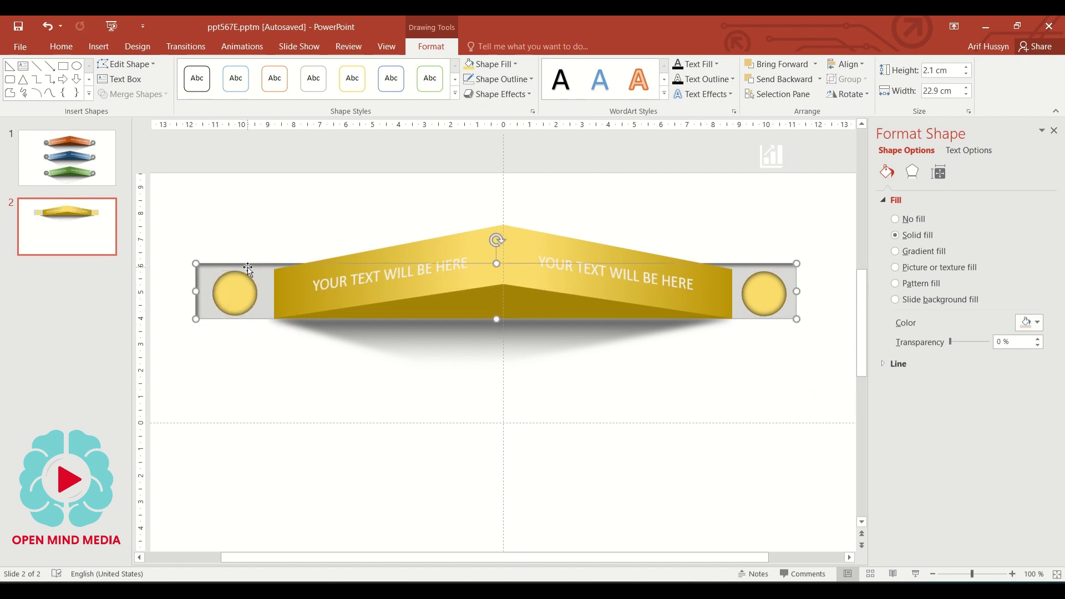
{"action": "key", "text": "Right"}
{"action": "key", "text": "Right"}
{"action": "key", "text": "Right"}
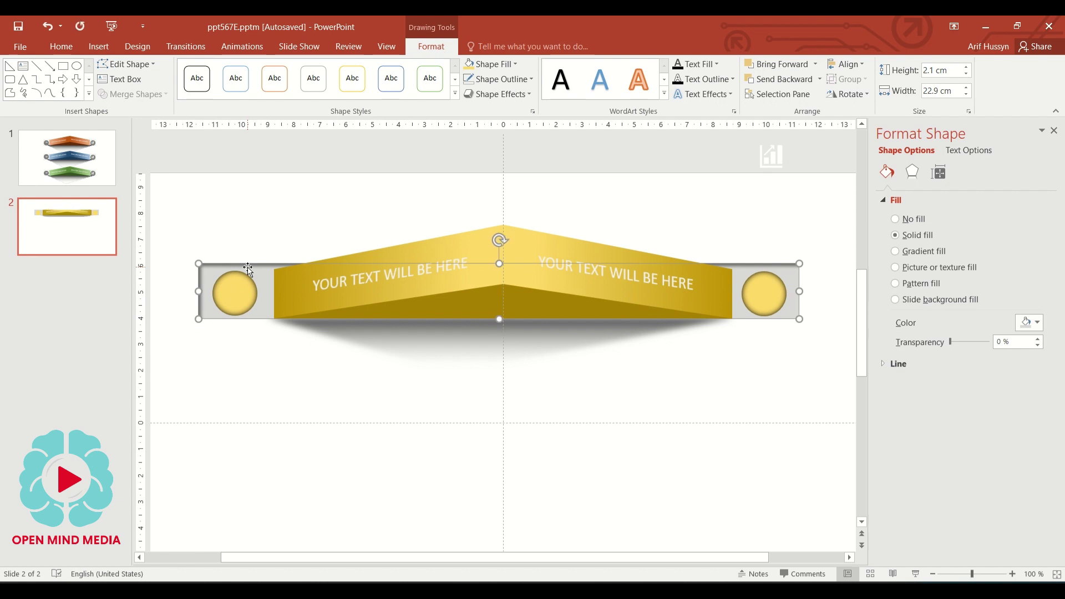
{"action": "key", "text": "Right"}
{"action": "key", "text": "Right"}
{"action": "key", "text": "Right"}
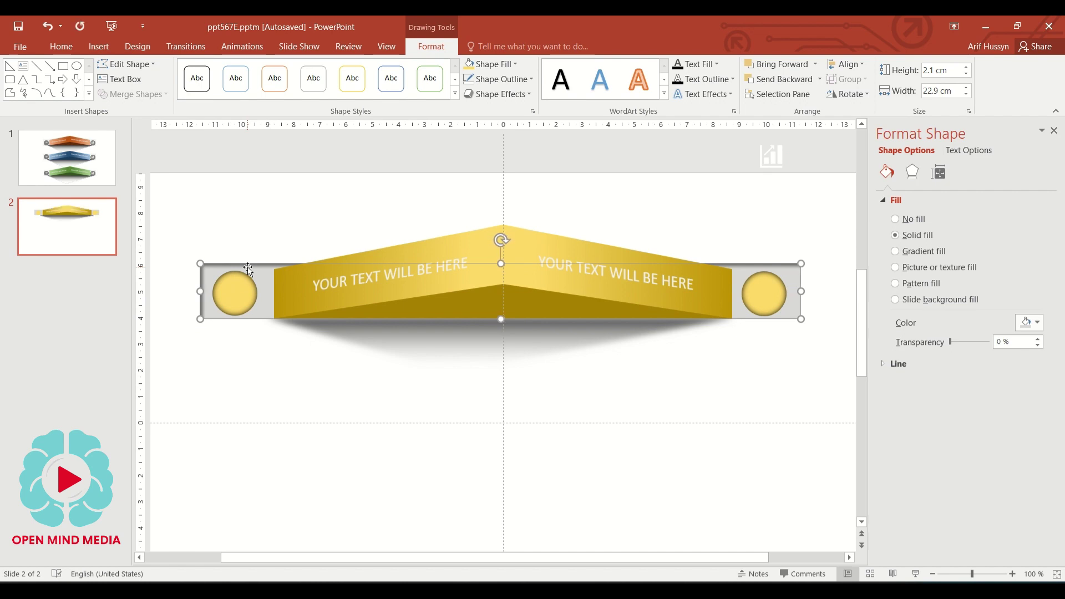
{"action": "key", "text": "Right"}
{"action": "left_click", "coordinate": [312, 356]}
{"action": "left_click_drag", "start_coordinate": [231, 295], "coordinate": [238, 297]}
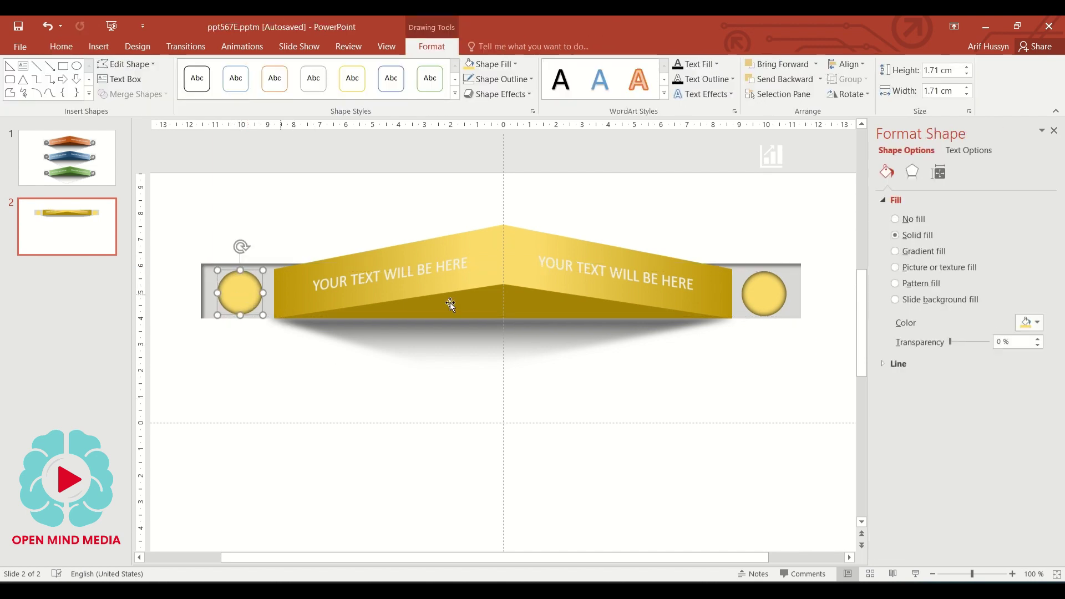
{"action": "left_click_drag", "start_coordinate": [761, 298], "coordinate": [764, 296]}
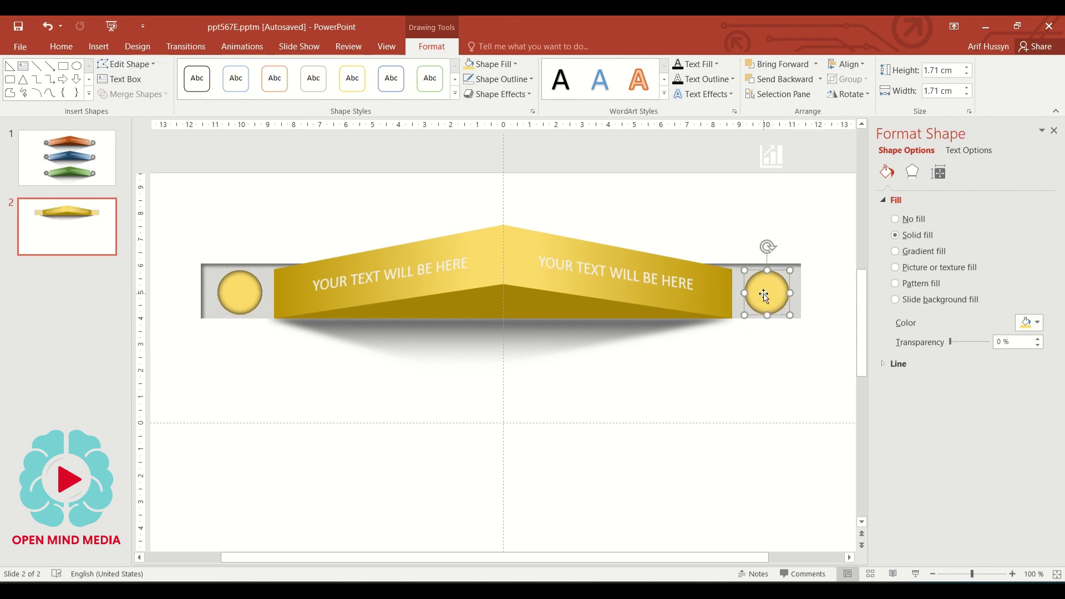
{"action": "left_click", "coordinate": [217, 268]}
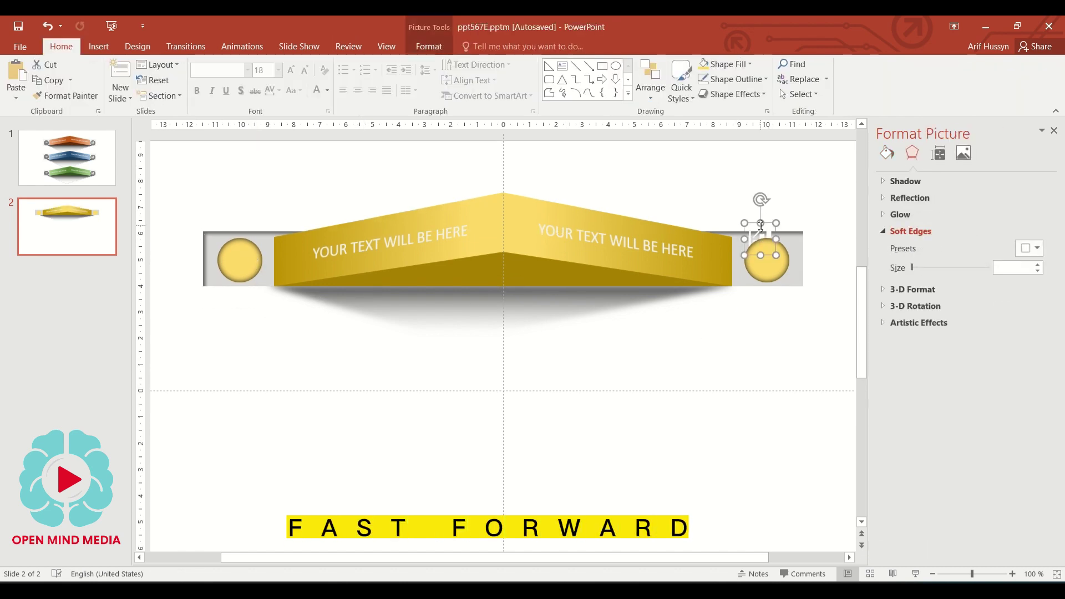
- Paste the chart icon onto the right circle and try a small bold STEP label in the left circle
{"action": "right_click", "coordinate": [772, 173]}
{"action": "left_click", "coordinate": [804, 249]}
{"action": "left_click", "coordinate": [236, 257]}
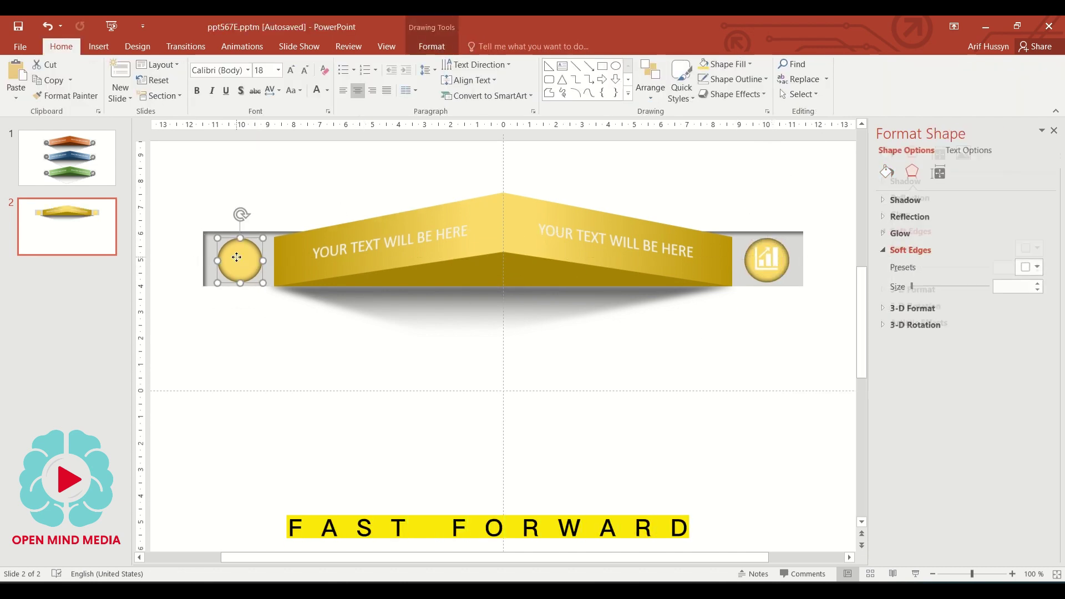
{"action": "double_click", "coordinate": [237, 256]}
{"action": "type", "text": "STEP 1"}
{"action": "key", "text": "ctrl+a"}
{"action": "left_click", "coordinate": [61, 46]}
{"action": "left_click", "coordinate": [304, 71]}
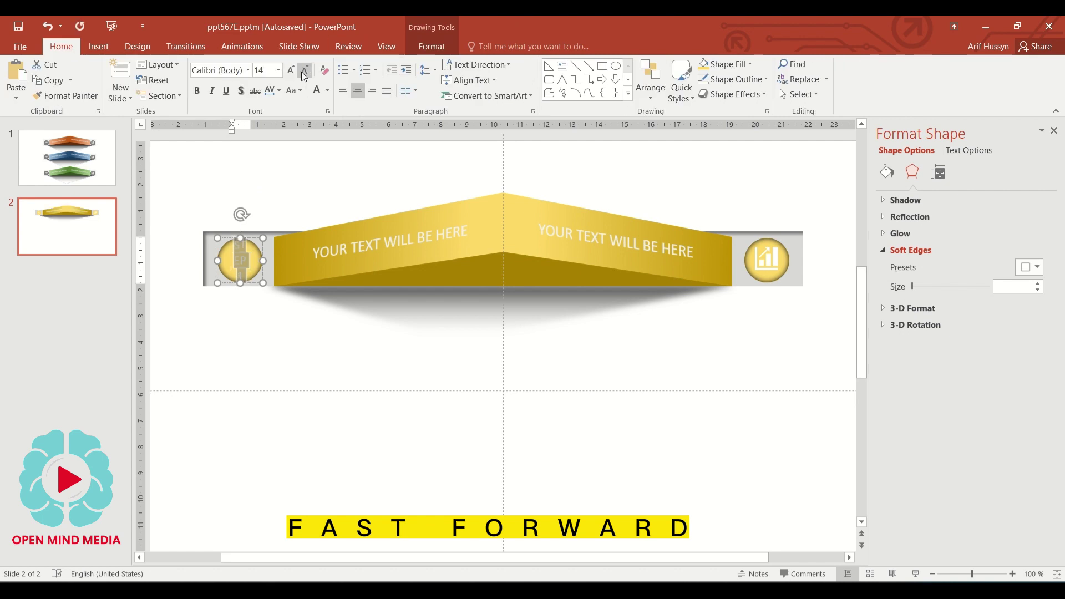
{"action": "left_click", "coordinate": [304, 71]}
{"action": "left_click", "coordinate": [304, 71]}
{"action": "left_click", "coordinate": [304, 71]}
{"action": "left_click", "coordinate": [196, 91]}
{"action": "left_click", "coordinate": [267, 284]}
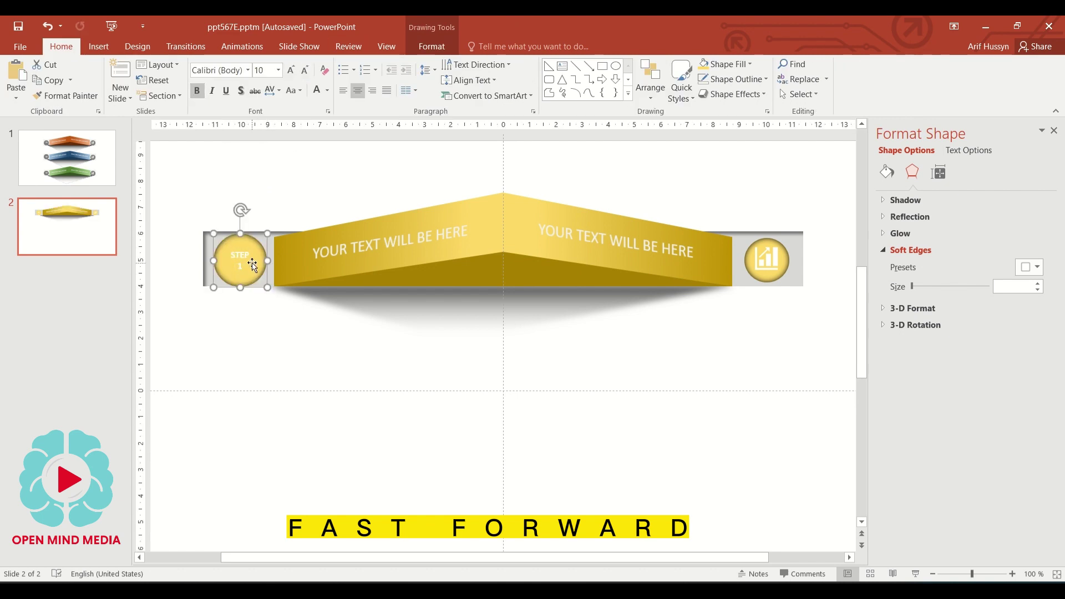
{"action": "key", "text": "ctrl+z"}
{"action": "key", "text": "ctrl+z"}
{"action": "key", "text": "ctrl+z"}
{"action": "key", "text": "ctrl+z"}
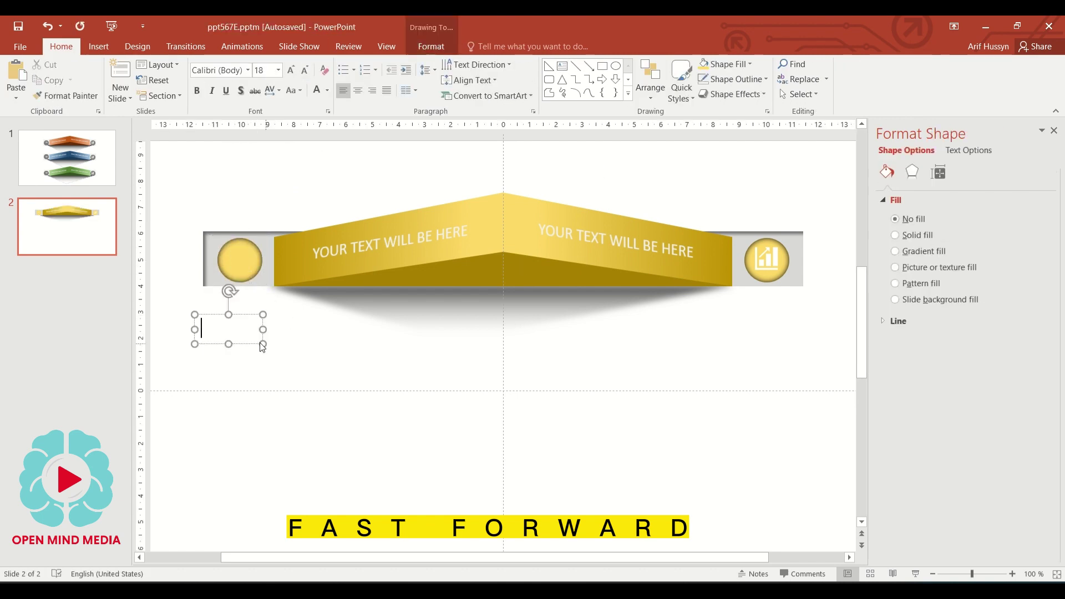
- Place a centred, smaller, recoloured 'STEP 01' label over the left circle
{"action": "type", "text": "STEP 01"}
{"action": "mouse_move", "coordinate": [261, 337]}
{"action": "left_mouse_down"}
{"action": "mouse_move", "coordinate": [236, 335]}
{"action": "mouse_move", "coordinate": [256, 247]}
{"action": "left_mouse_up"}
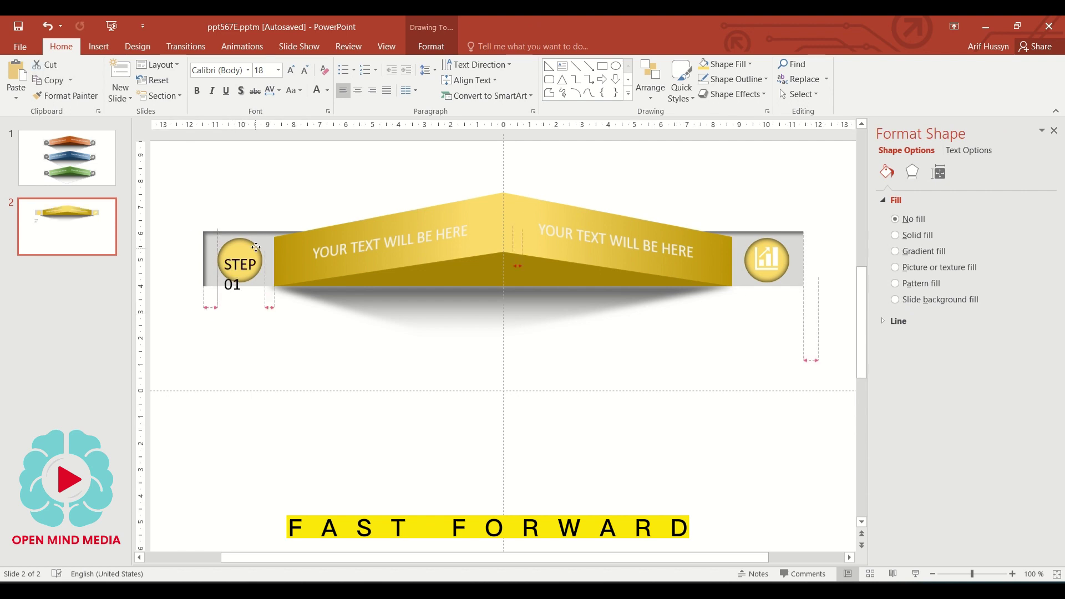
{"action": "left_click", "coordinate": [358, 90]}
{"action": "left_click", "coordinate": [304, 71]}
{"action": "left_click", "coordinate": [304, 71]}
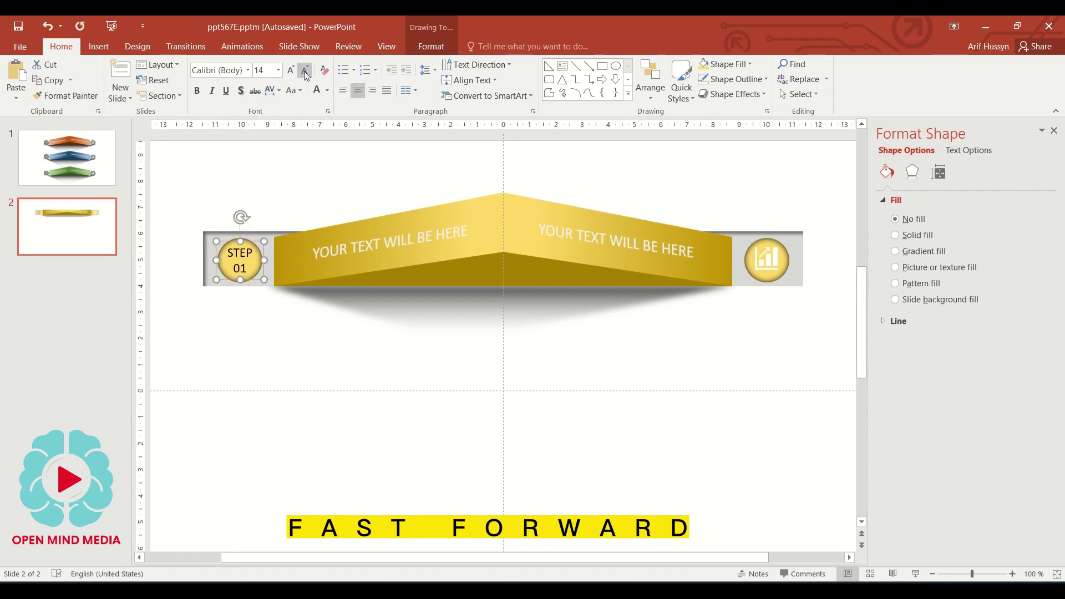
{"action": "left_click", "coordinate": [326, 92]}
{"action": "left_click", "coordinate": [213, 310]}
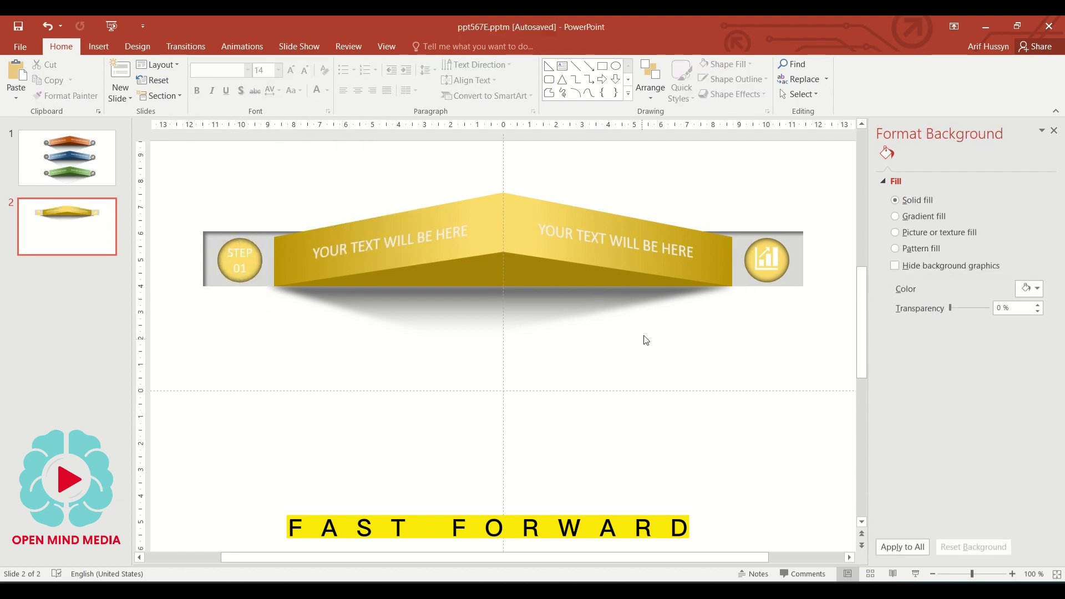
- Make the gold banner's shadow less transparent (26%) with a greater distance, then select everything
{"action": "left_click", "coordinate": [638, 272]}
{"action": "left_click", "coordinate": [912, 171]}
{"action": "left_click", "coordinate": [905, 200]}
{"action": "left_click_drag", "start_coordinate": [966, 256], "coordinate": [956, 256]}
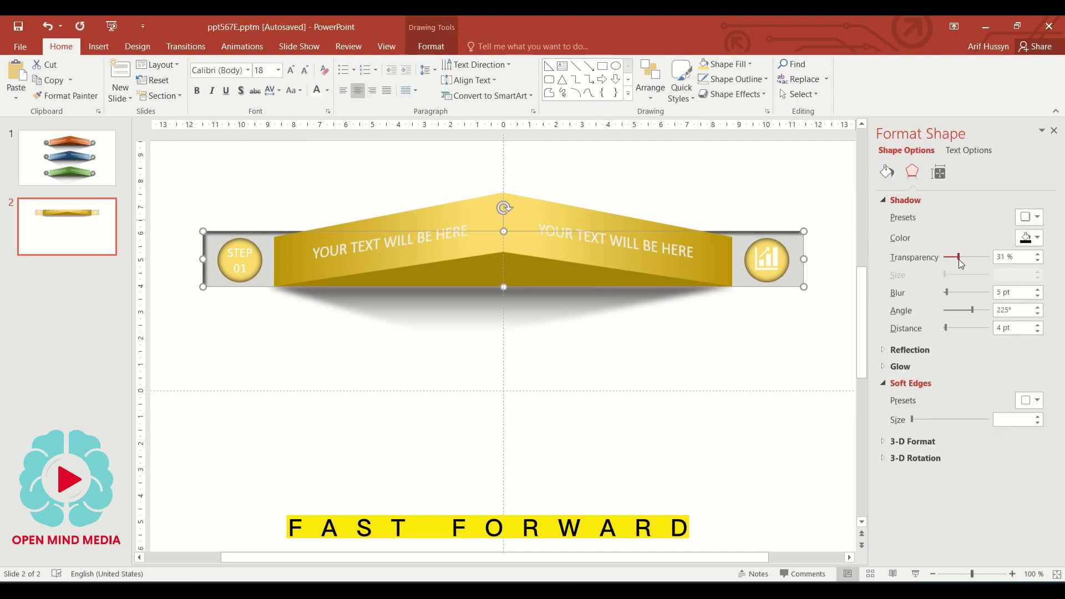
{"action": "left_click", "coordinate": [1037, 326]}
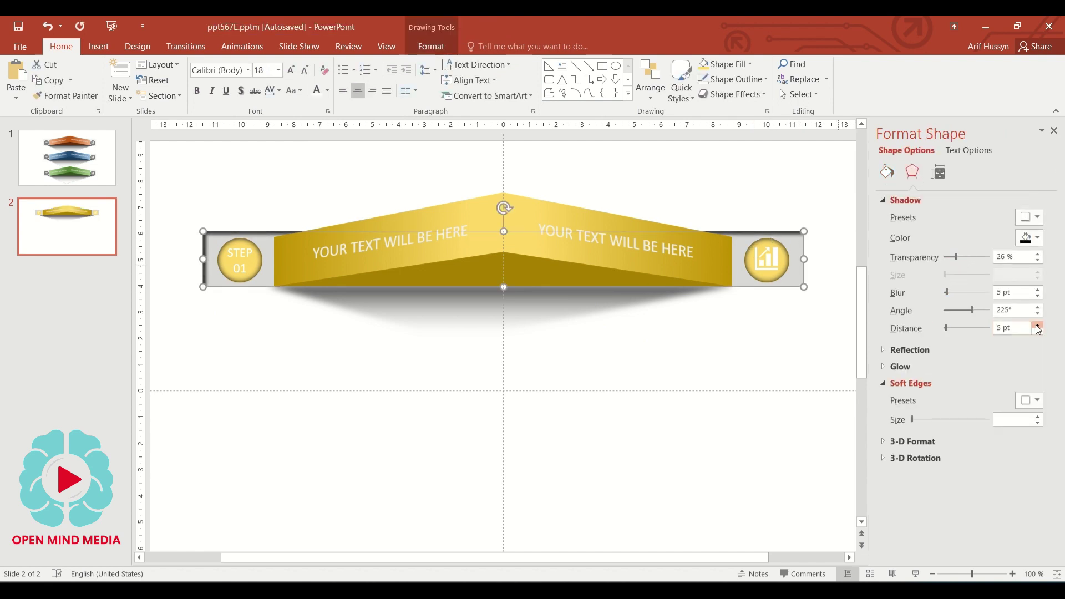
{"action": "left_click", "coordinate": [1038, 325]}
{"action": "left_click", "coordinate": [768, 382]}
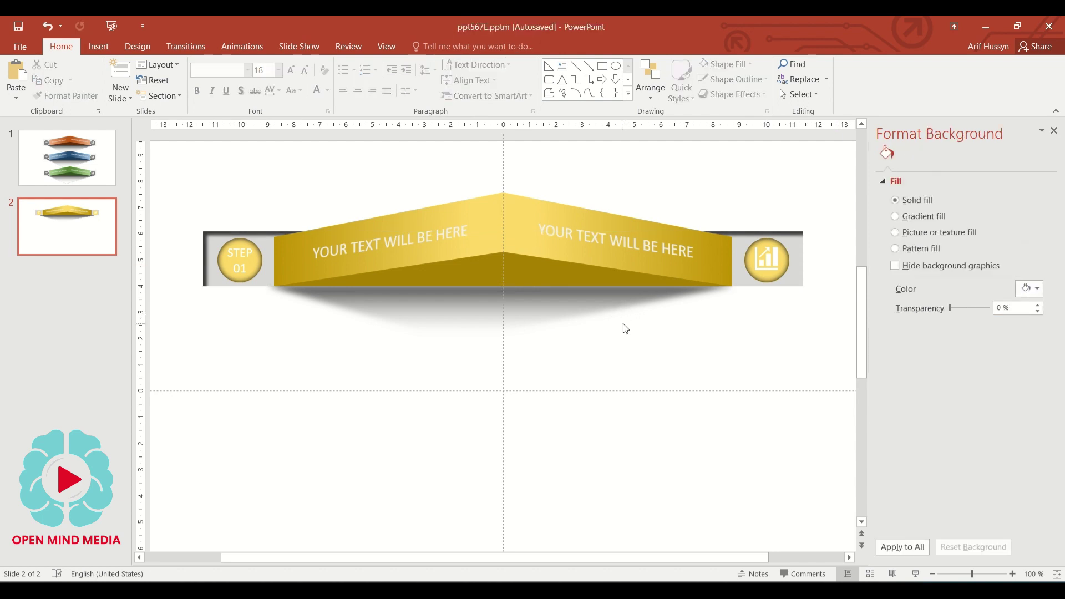
{"action": "key", "text": "ctrl+a"}
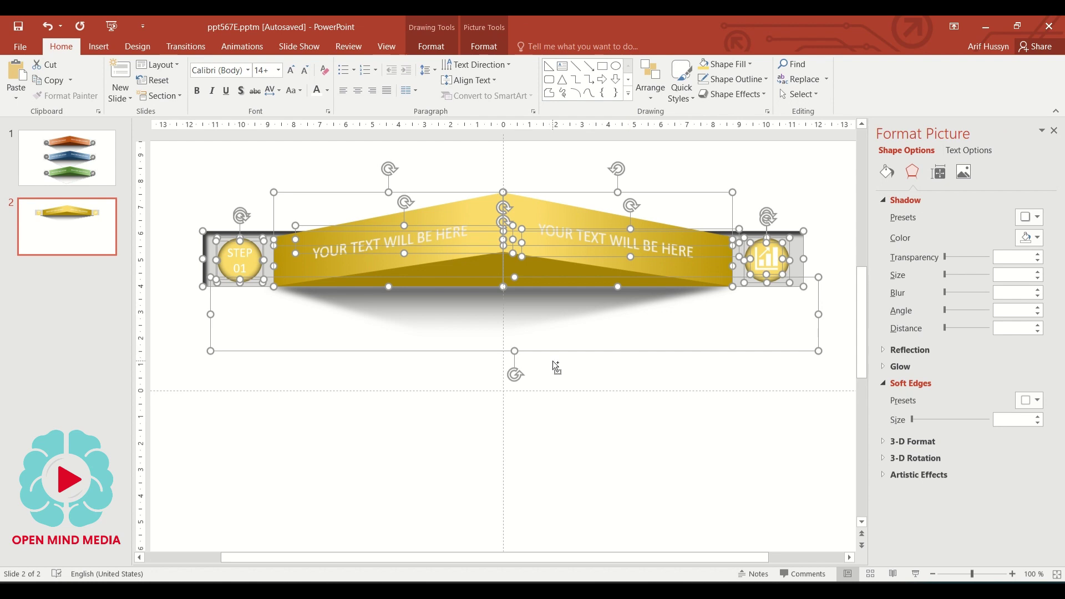
- Paste two copies of the banner assembly stacked below the first and preview the slide
{"action": "key", "text": "ctrl+v"}
{"action": "left_click_drag", "start_coordinate": [571, 287], "coordinate": [564, 402]}
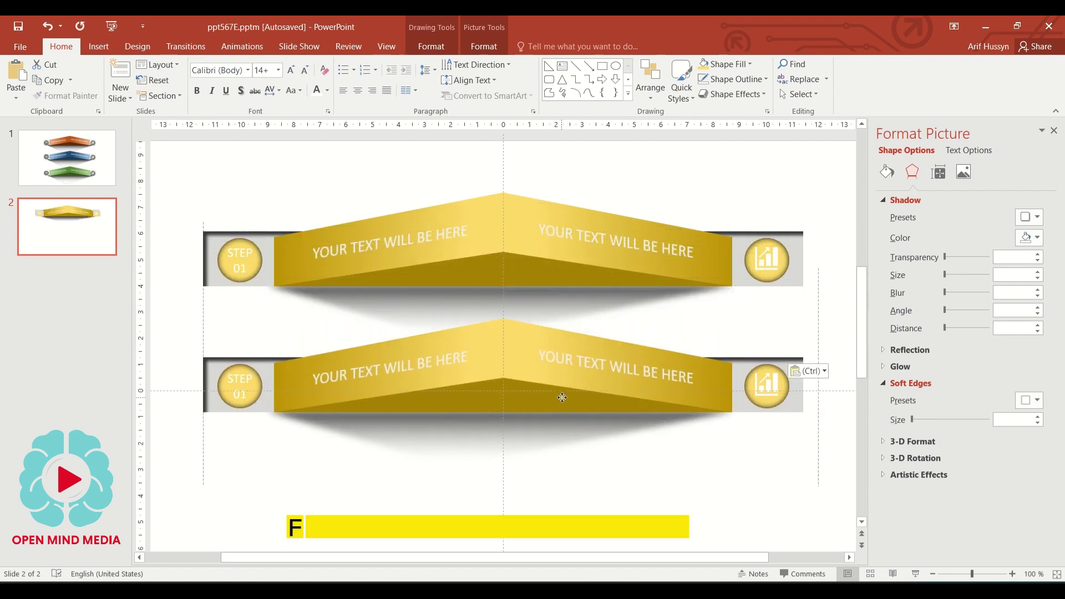
{"action": "scroll", "coordinate": [563, 402], "scroll_direction": "down", "scroll_amount": 2}
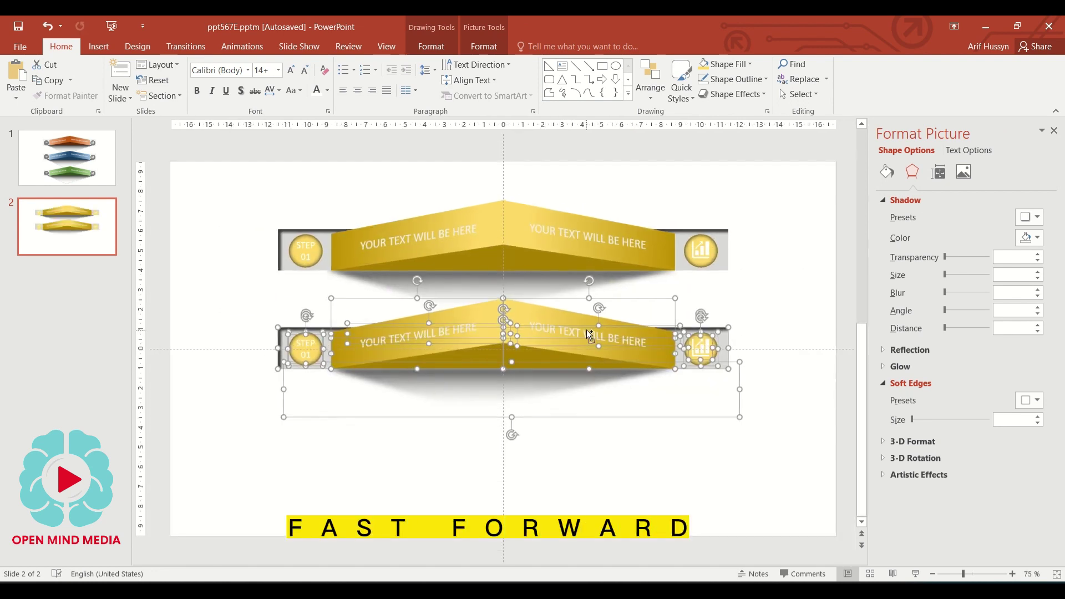
{"action": "left_click_drag", "start_coordinate": [584, 351], "coordinate": [584, 450]}
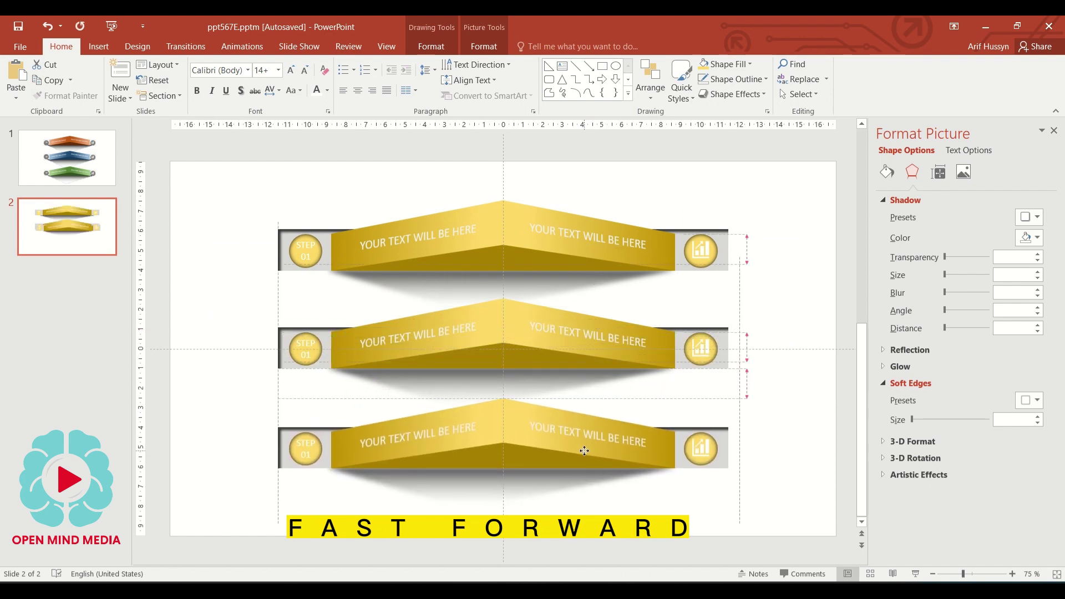
{"action": "left_click", "coordinate": [766, 377]}
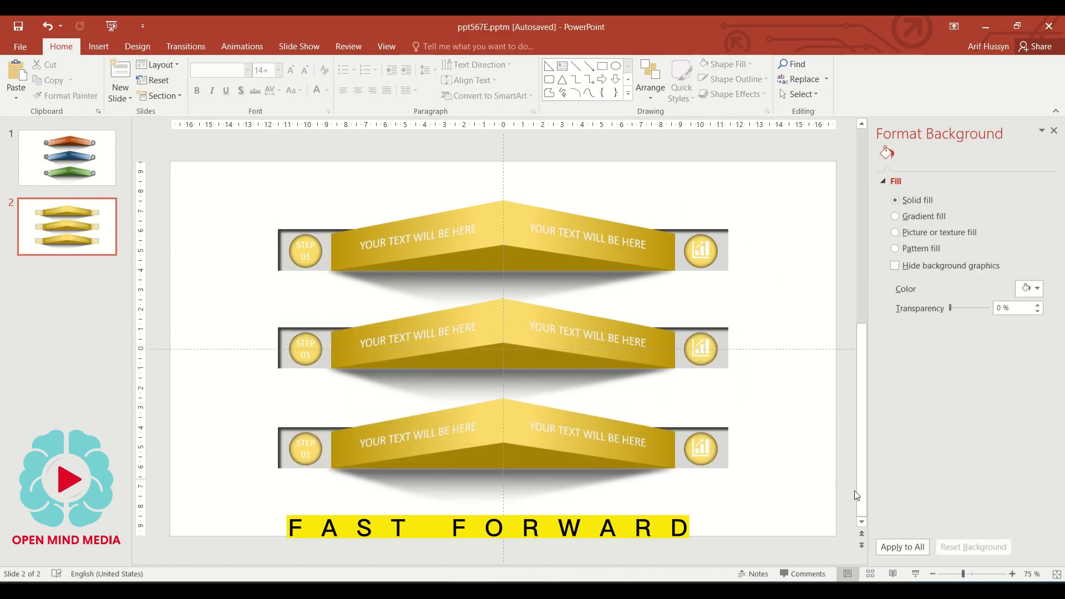
{"action": "left_click", "coordinate": [915, 573]}
{"action": "key", "text": "Escape"}
- Renumber the copied labels to STEP 02 and STEP 03 and set a light grey slide background
{"action": "left_click", "coordinate": [305, 345]}
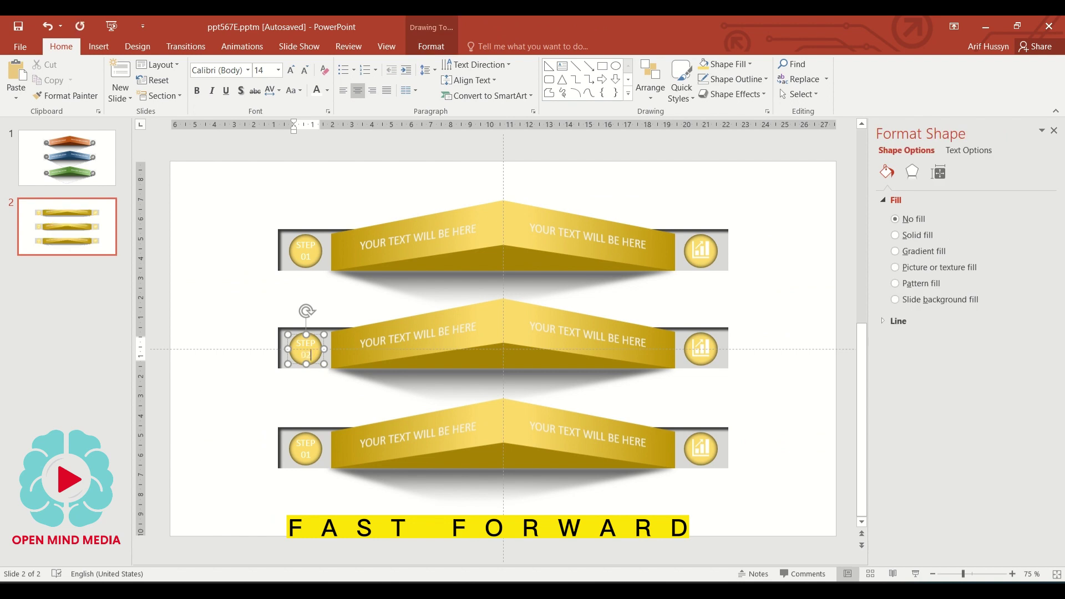
{"action": "left_click", "coordinate": [775, 268]}
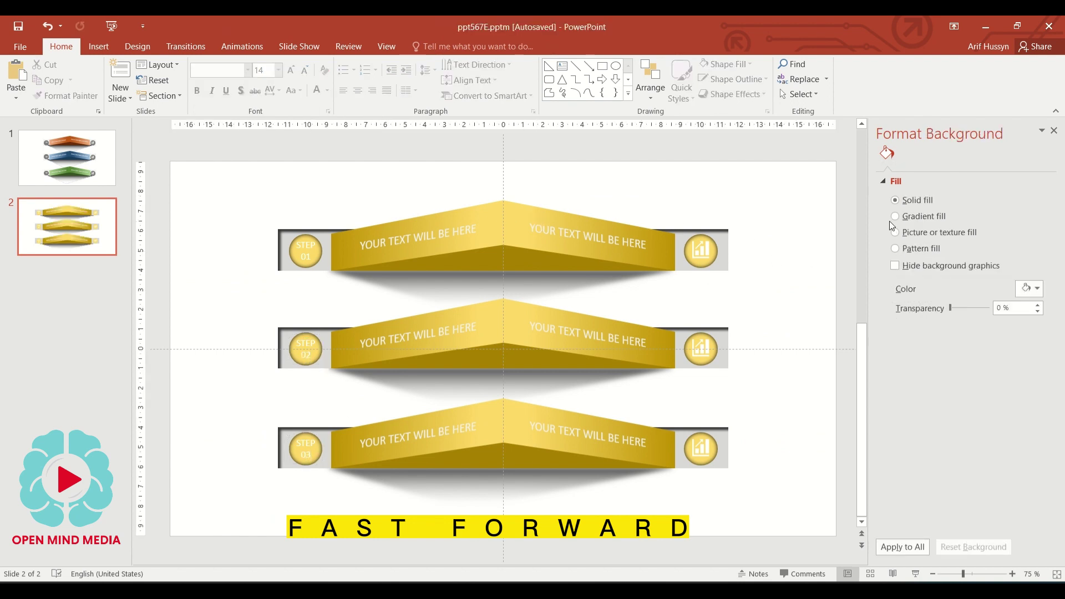
{"action": "left_click", "coordinate": [1031, 288]}
{"action": "left_click", "coordinate": [980, 335]}
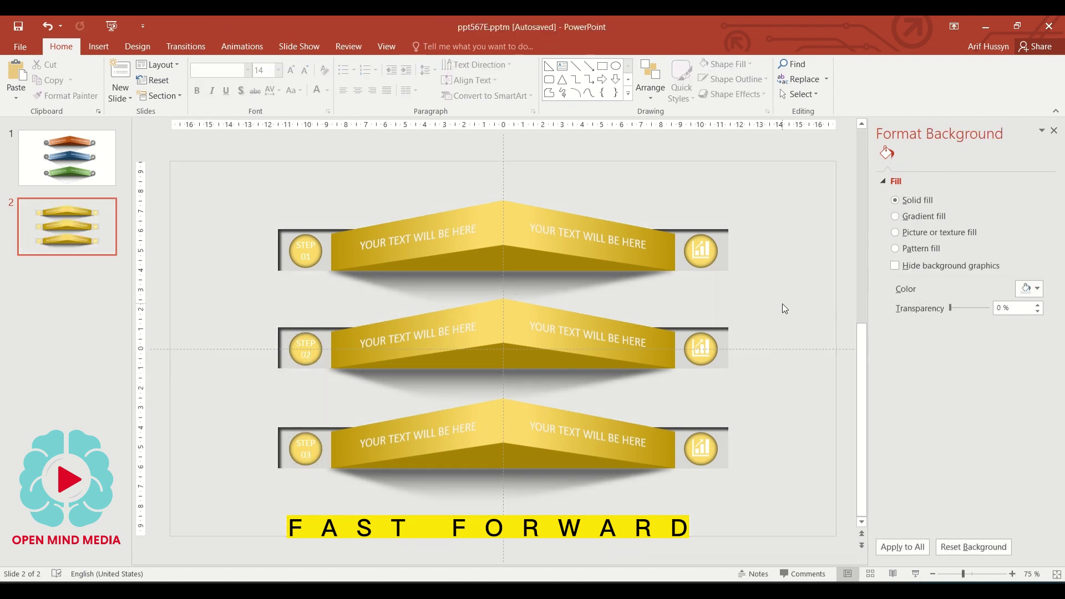
{"action": "left_click", "coordinate": [386, 46]}
- Give the middle banner's left half a light-blue to dark-blue gradient
{"action": "left_click", "coordinate": [503, 329]}
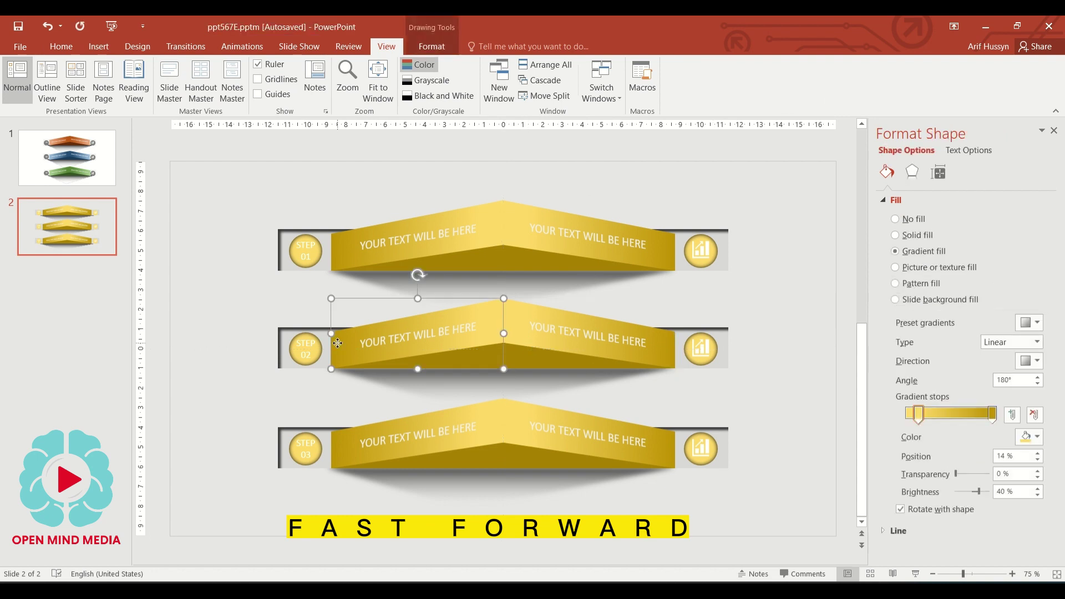
{"action": "left_click", "coordinate": [1032, 437]}
{"action": "left_click", "coordinate": [1001, 325]}
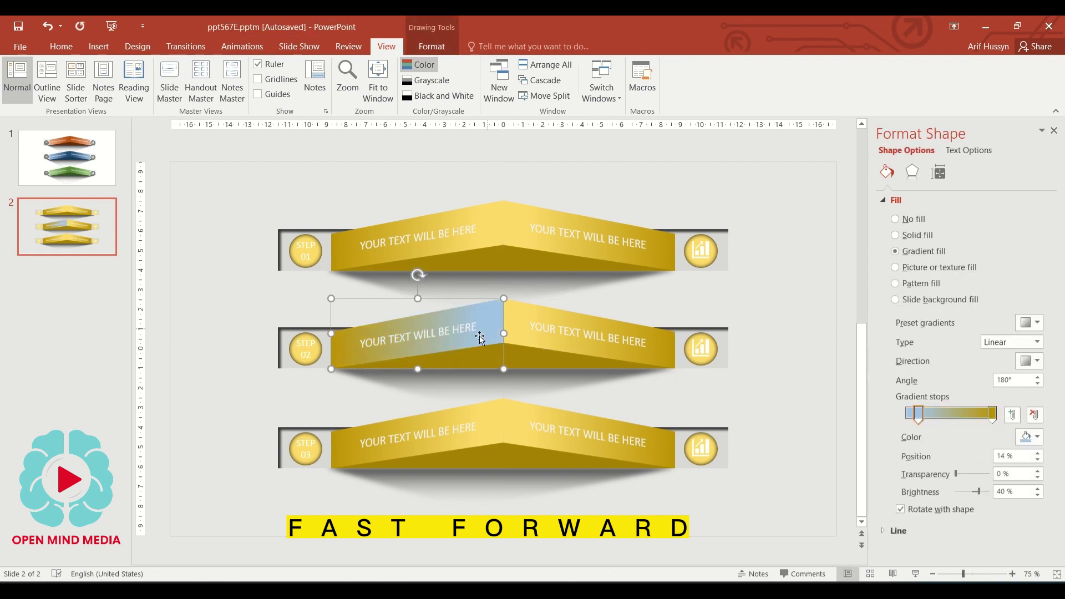
{"action": "left_click", "coordinate": [993, 413]}
{"action": "left_click", "coordinate": [1031, 437]}
{"action": "left_click", "coordinate": [1005, 335]}
{"action": "left_click", "coordinate": [61, 47]}
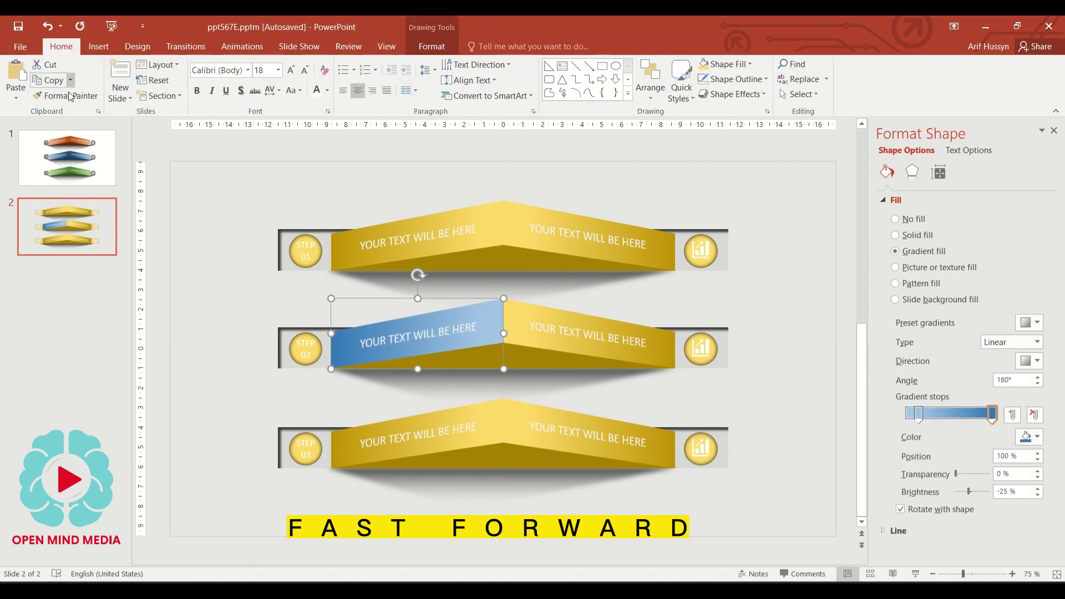
- Copy the blue gradient onto the middle banner's right half with Format Painter
{"action": "left_click", "coordinate": [658, 348]}
{"action": "left_click", "coordinate": [66, 95]}
{"action": "left_click", "coordinate": [250, 218]}
{"action": "left_click", "coordinate": [444, 341]}
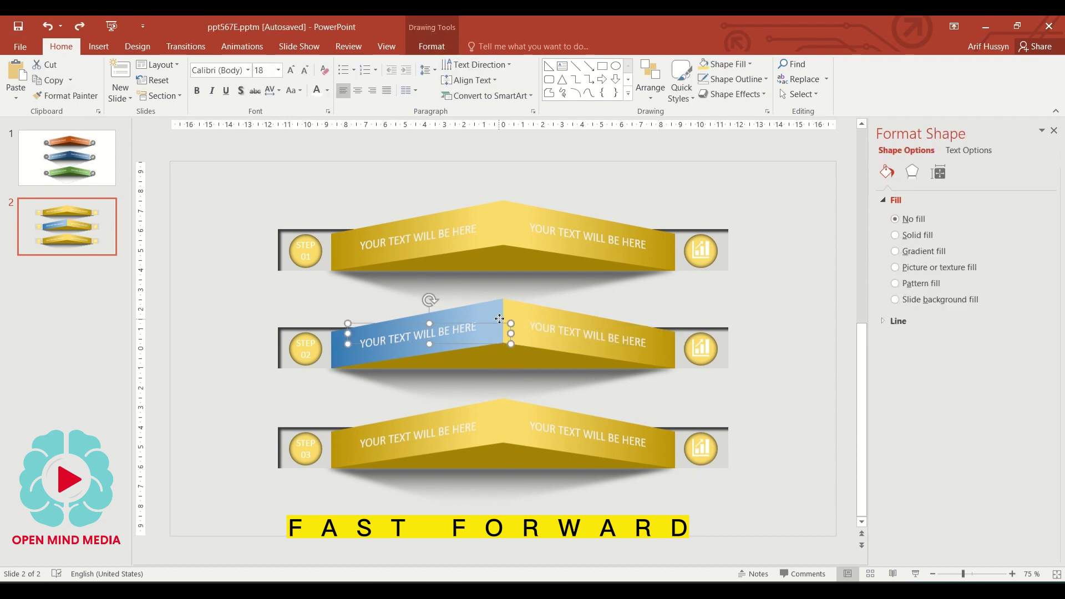
{"action": "left_click", "coordinate": [65, 95]}
{"action": "left_click", "coordinate": [590, 319]}
{"action": "left_click", "coordinate": [766, 404]}
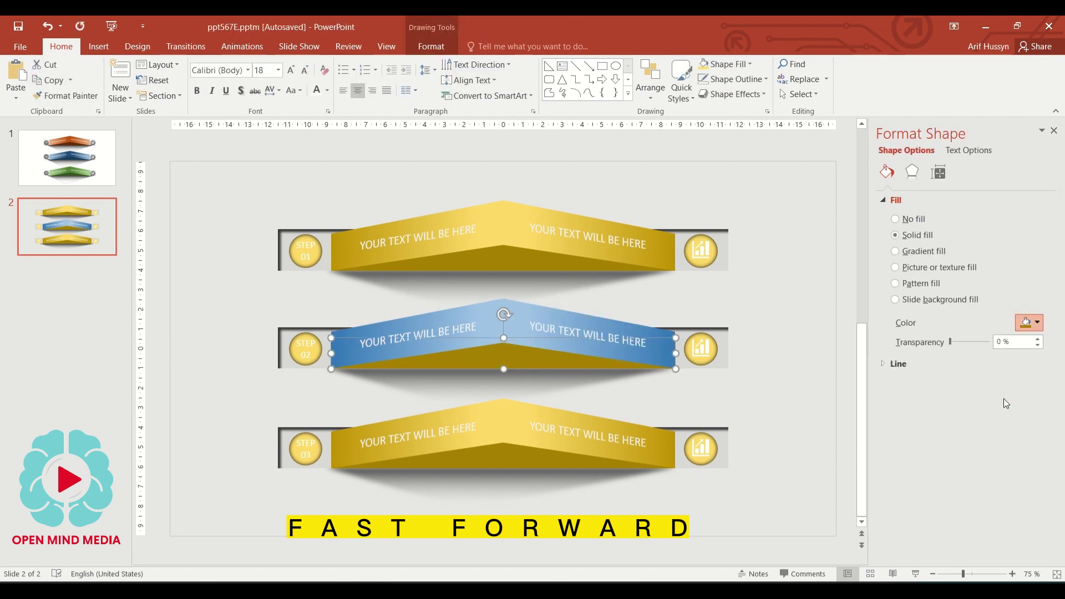
- Give both halves of the bottom banner a pale-to-dark green gradient using Format Painter
{"action": "left_click", "coordinate": [413, 429]}
{"action": "left_click", "coordinate": [1032, 437]}
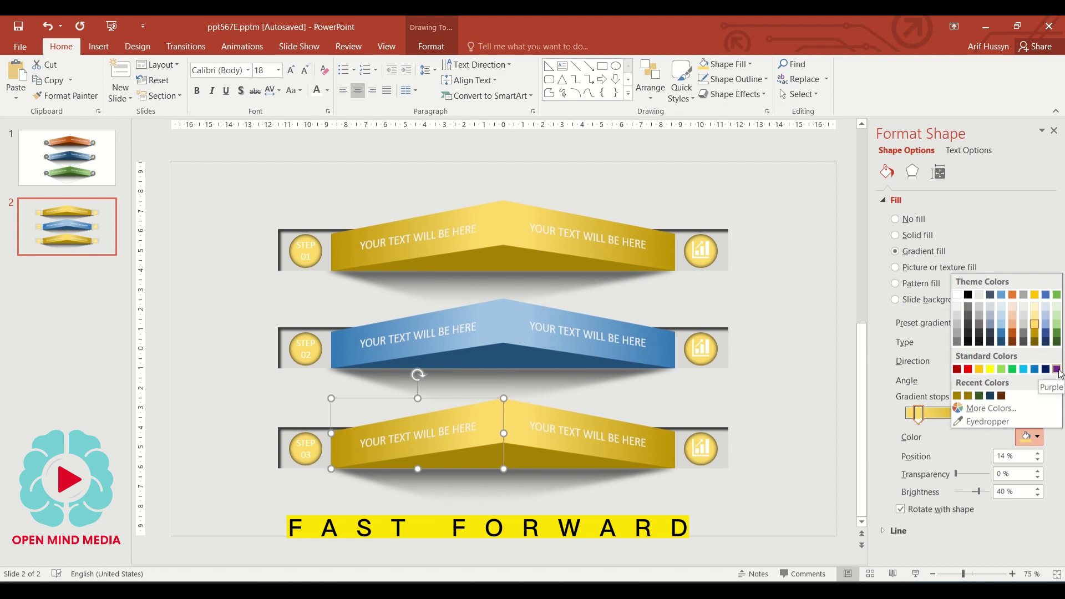
{"action": "left_click", "coordinate": [1056, 321]}
{"action": "left_click", "coordinate": [992, 413]}
{"action": "left_click", "coordinate": [1032, 436]}
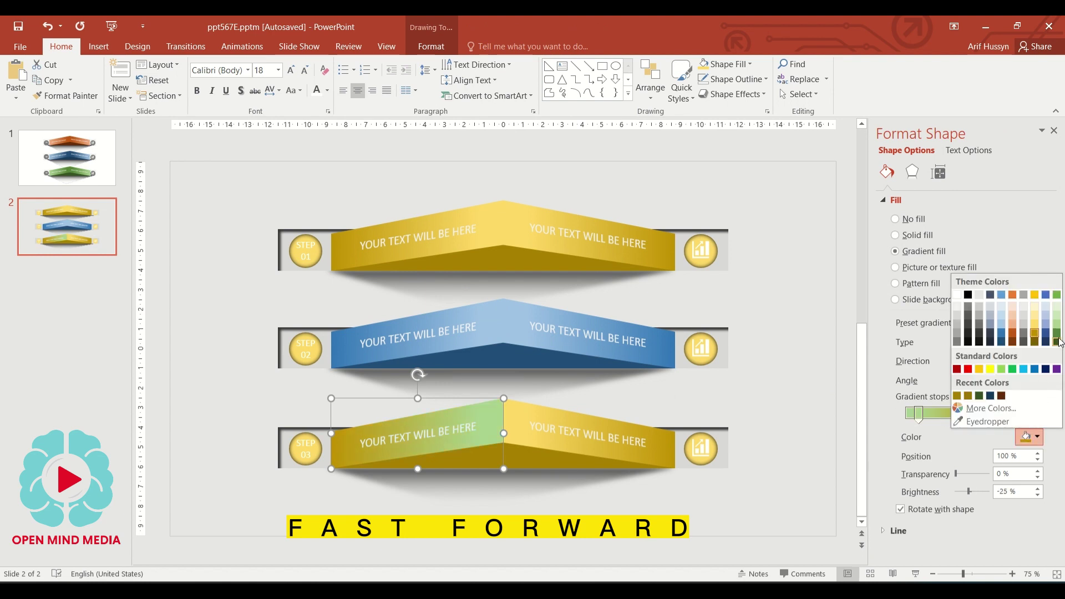
{"action": "left_click", "coordinate": [1056, 333]}
{"action": "left_click", "coordinate": [64, 96]}
{"action": "left_click", "coordinate": [539, 433]}
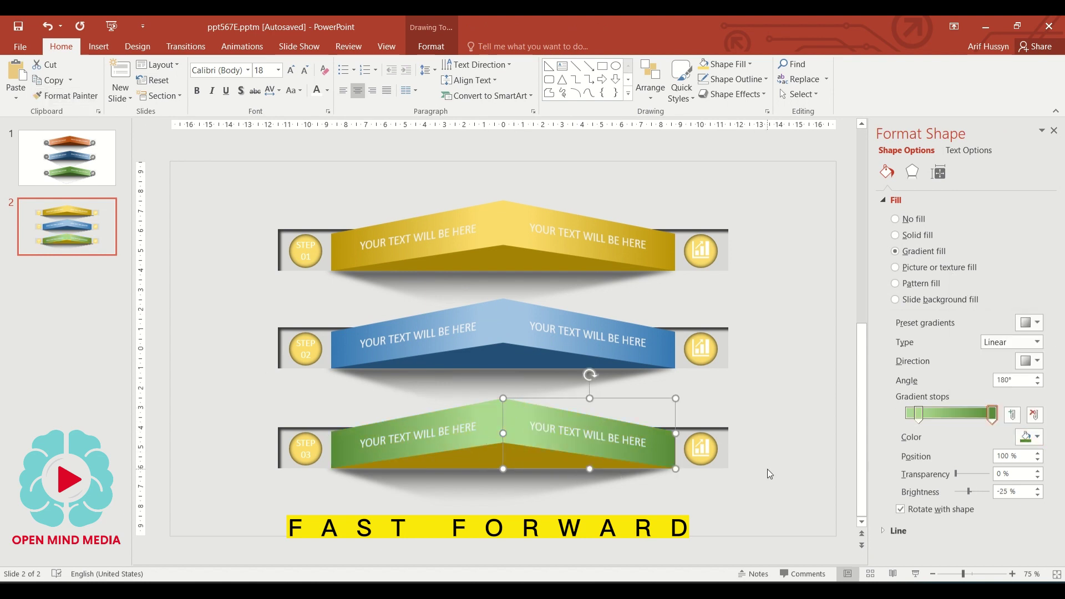
- Fill the bottom banner's lower band dark green and select the blue banner's chart circle
{"action": "left_click", "coordinate": [525, 460]}
{"action": "left_click", "coordinate": [1033, 321]}
{"action": "left_click", "coordinate": [1056, 394]}
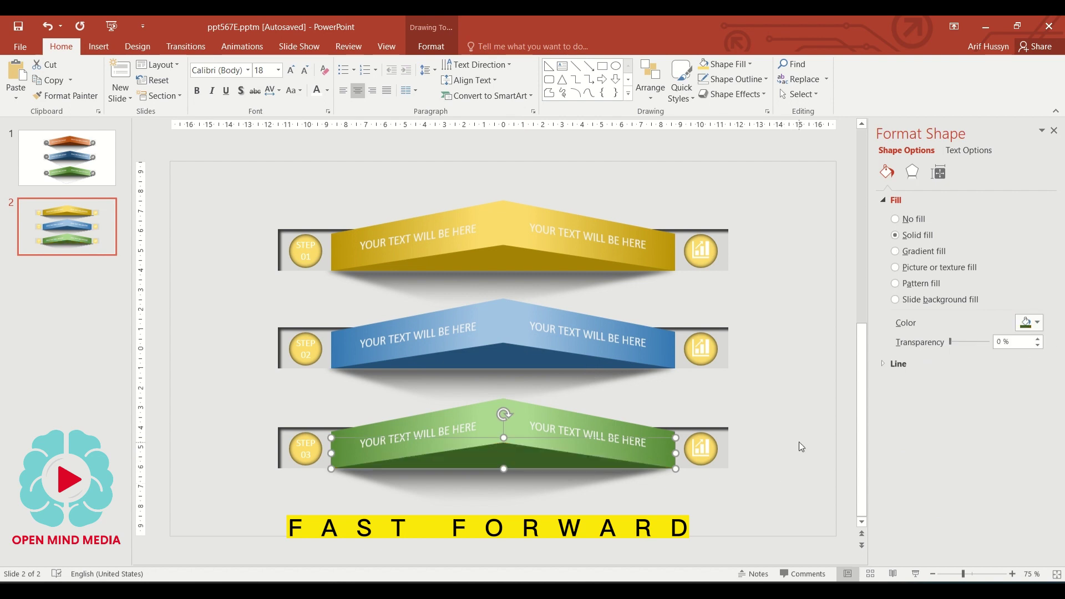
{"action": "left_click", "coordinate": [799, 441]}
{"action": "left_click", "coordinate": [711, 336]}
{"action": "left_click", "coordinate": [1032, 320]}
- Make the blue banner's chart circle dark blue and paint the STEP 02 circle to match
{"action": "left_click", "coordinate": [1004, 390]}
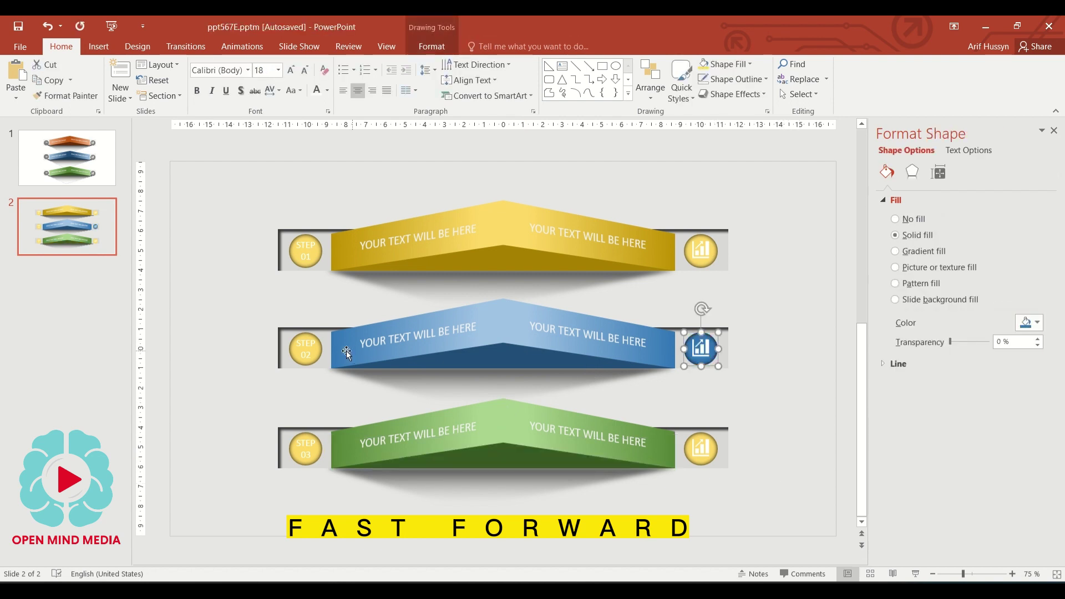
{"action": "left_click", "coordinate": [313, 351]}
{"action": "left_click", "coordinate": [895, 251]}
{"action": "left_click", "coordinate": [895, 219]}
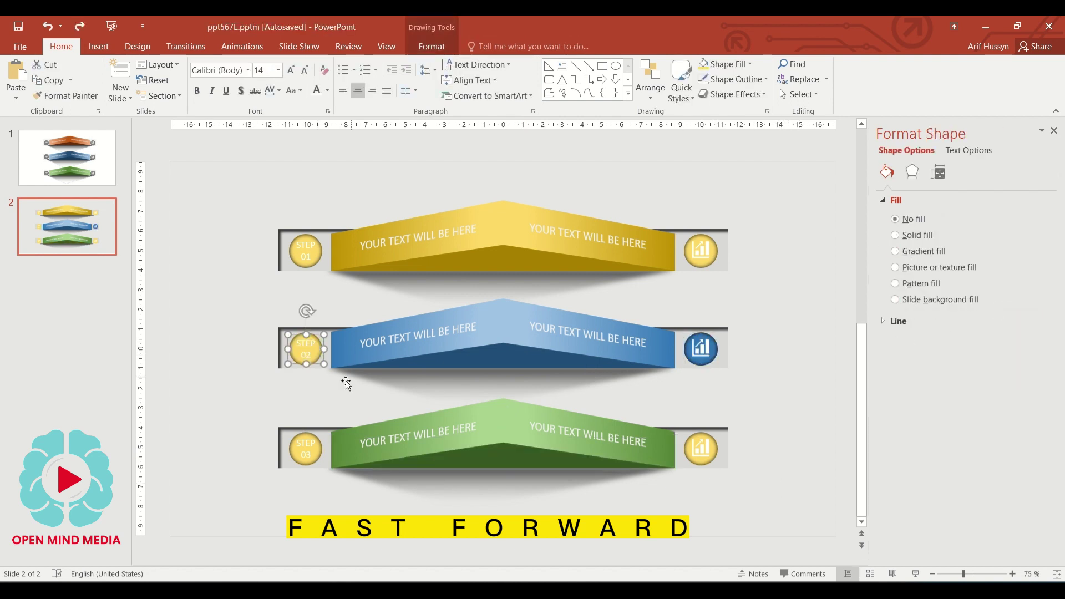
{"action": "left_click", "coordinate": [310, 346]}
{"action": "left_click", "coordinate": [701, 348]}
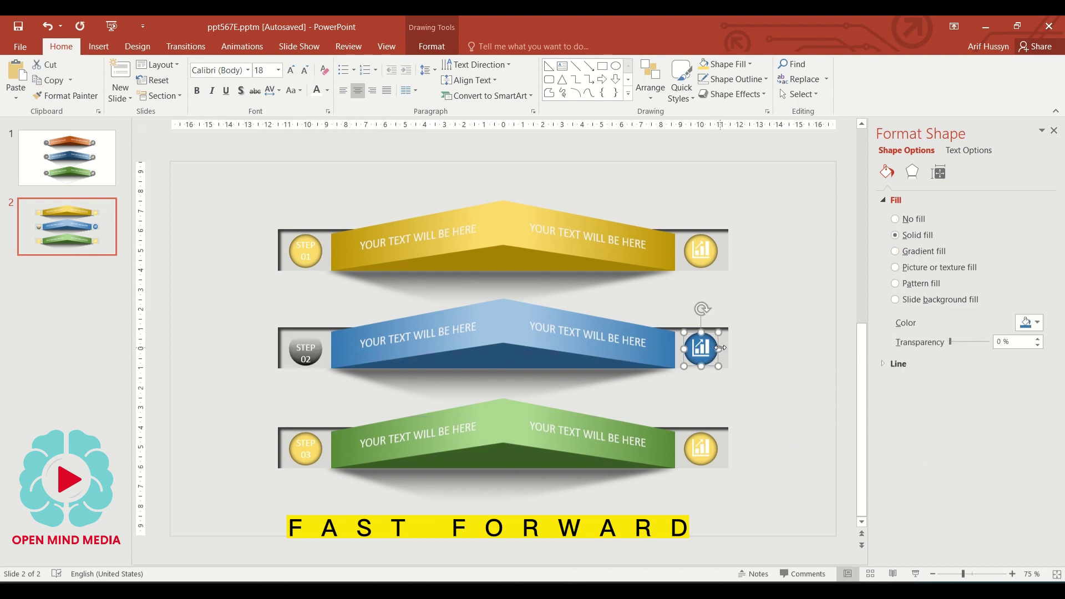
{"action": "left_click", "coordinate": [64, 96]}
{"action": "left_click", "coordinate": [289, 341]}
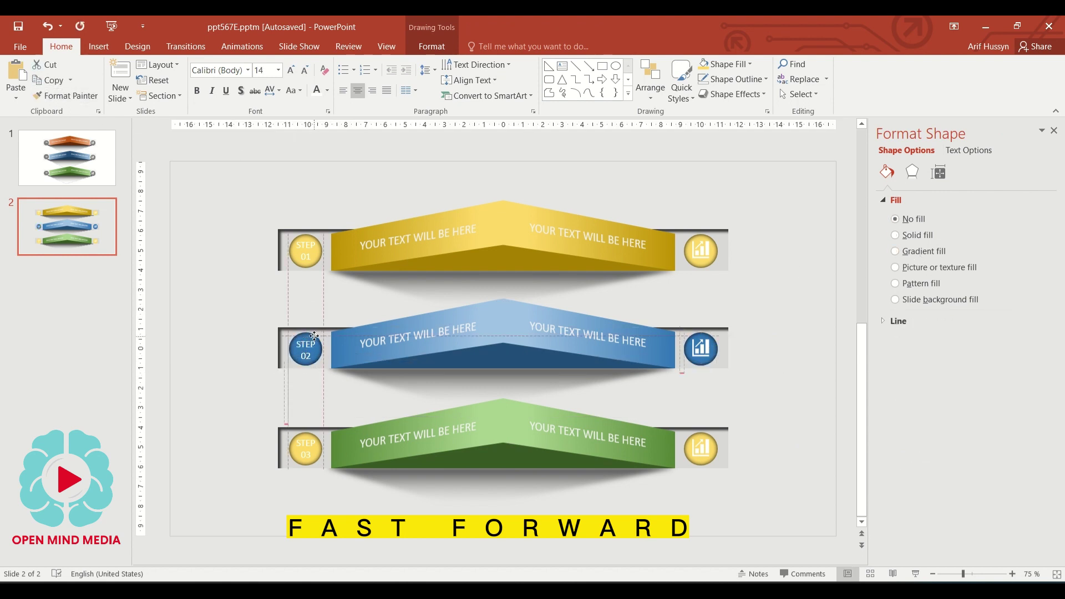
- Fill the green banner's chart-icon circle with a solid dark green
{"action": "left_click", "coordinate": [716, 449]}
{"action": "left_click", "coordinate": [923, 251]}
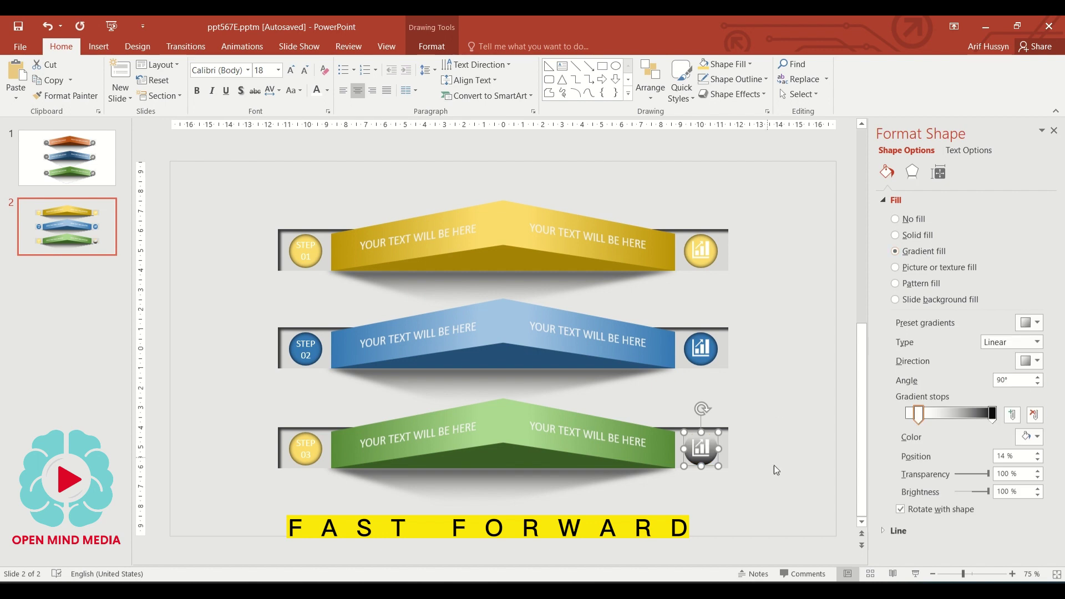
{"action": "left_click", "coordinate": [621, 443]}
{"action": "left_click", "coordinate": [804, 442]}
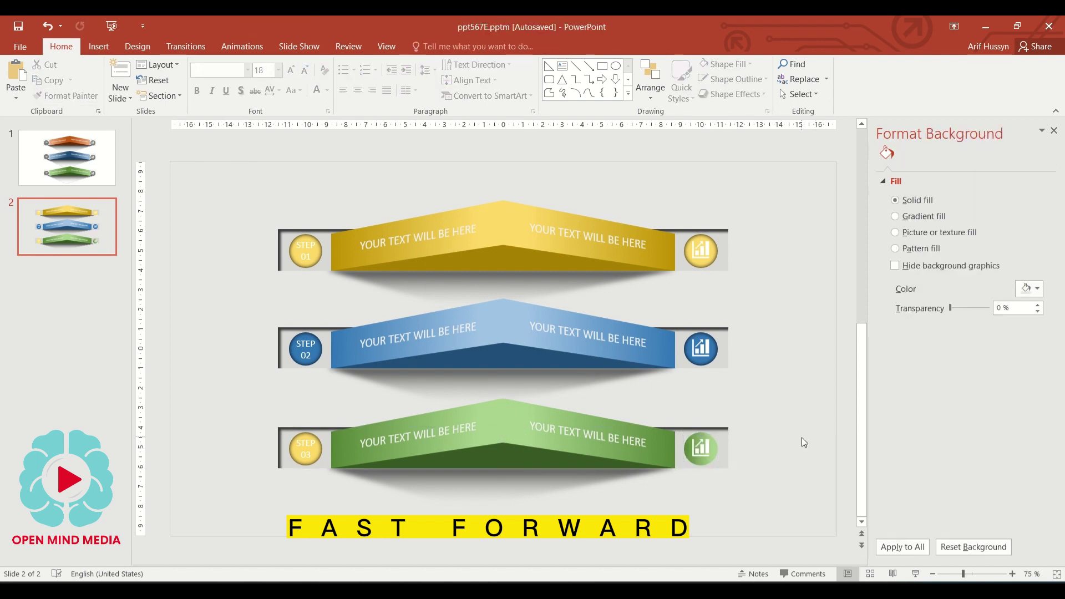
{"action": "left_click", "coordinate": [698, 452]}
{"action": "left_click", "coordinate": [756, 473]}
{"action": "key", "text": "ctrl+z"}
{"action": "left_click", "coordinate": [700, 448]}
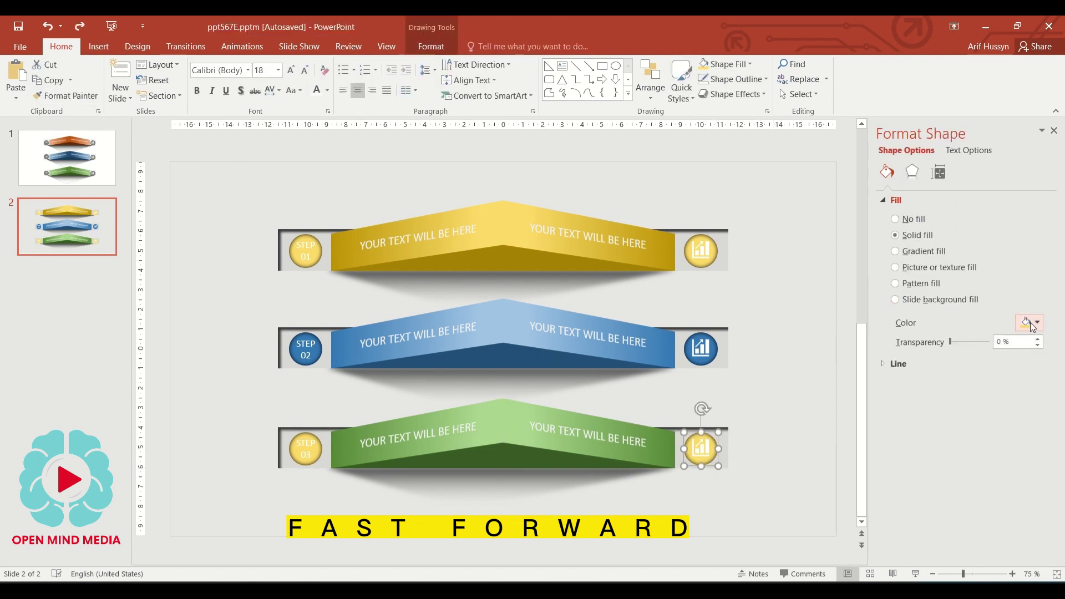
{"action": "left_click", "coordinate": [1029, 322]}
{"action": "left_click", "coordinate": [1057, 394]}
- Fill the STEP 03 circle dark green and nudge it into place on its band
{"action": "left_click", "coordinate": [805, 443]}
{"action": "left_click", "coordinate": [306, 448]}
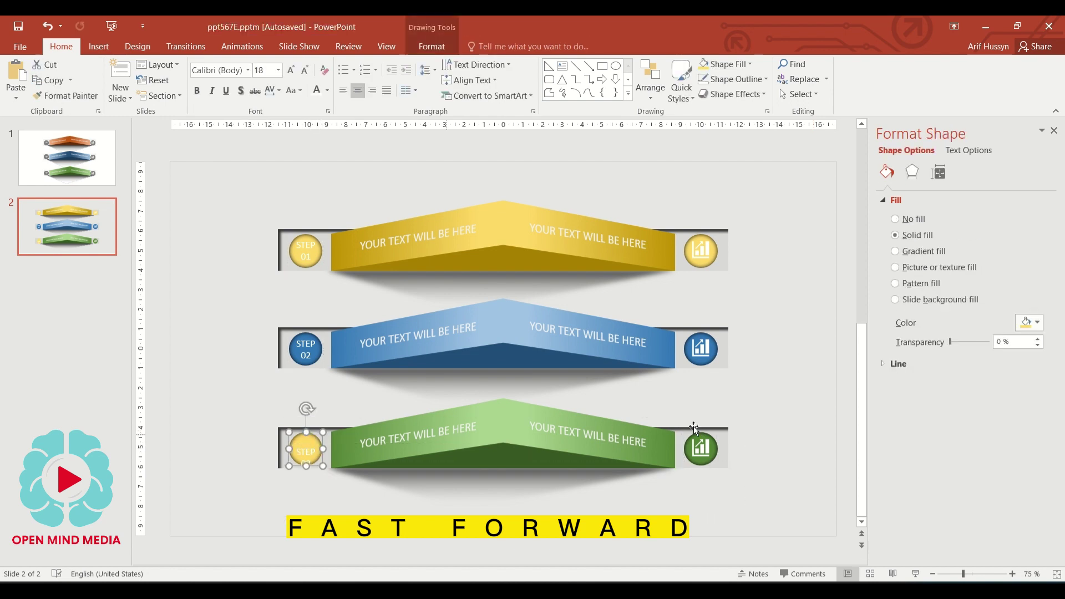
{"action": "left_click", "coordinate": [1029, 323]}
{"action": "left_click", "coordinate": [1057, 393]}
{"action": "left_click", "coordinate": [272, 498]}
{"action": "left_click_drag", "start_coordinate": [314, 447], "coordinate": [317, 436]}
{"action": "left_click", "coordinate": [764, 357]}
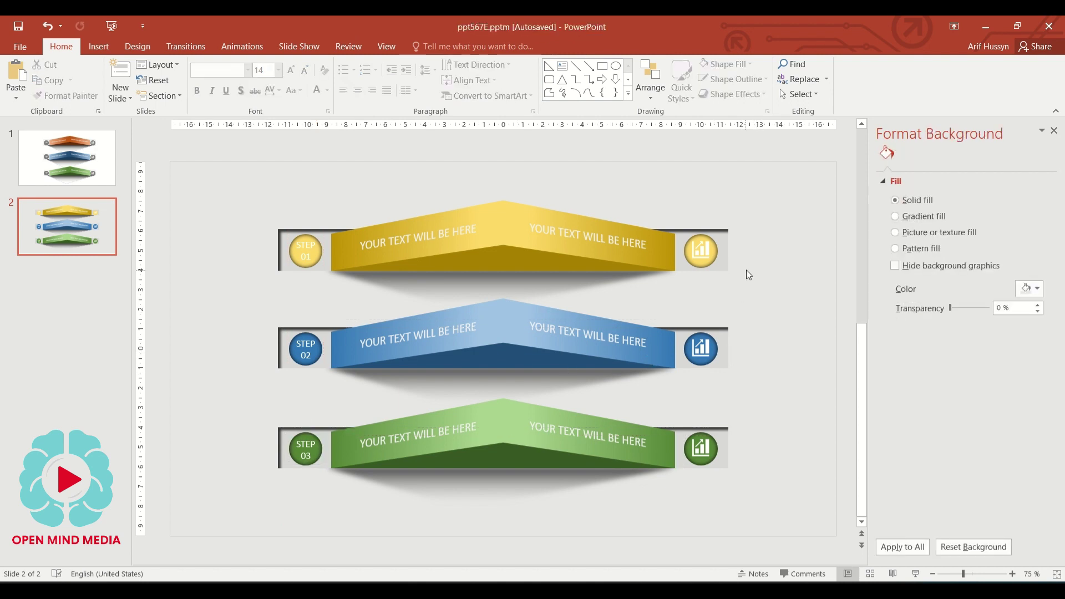
{"action": "left_click", "coordinate": [314, 445]}
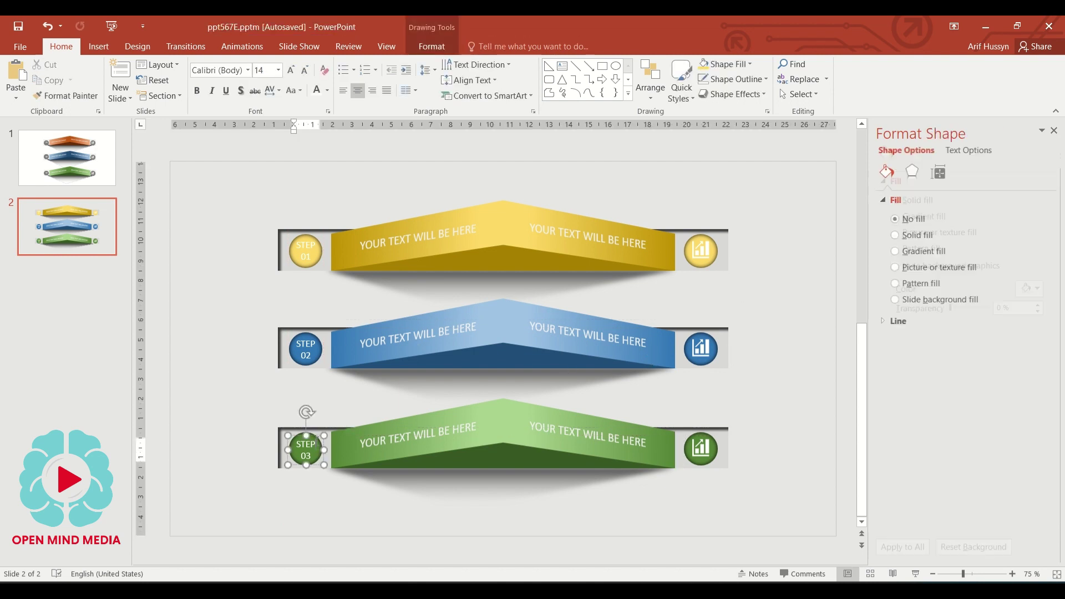
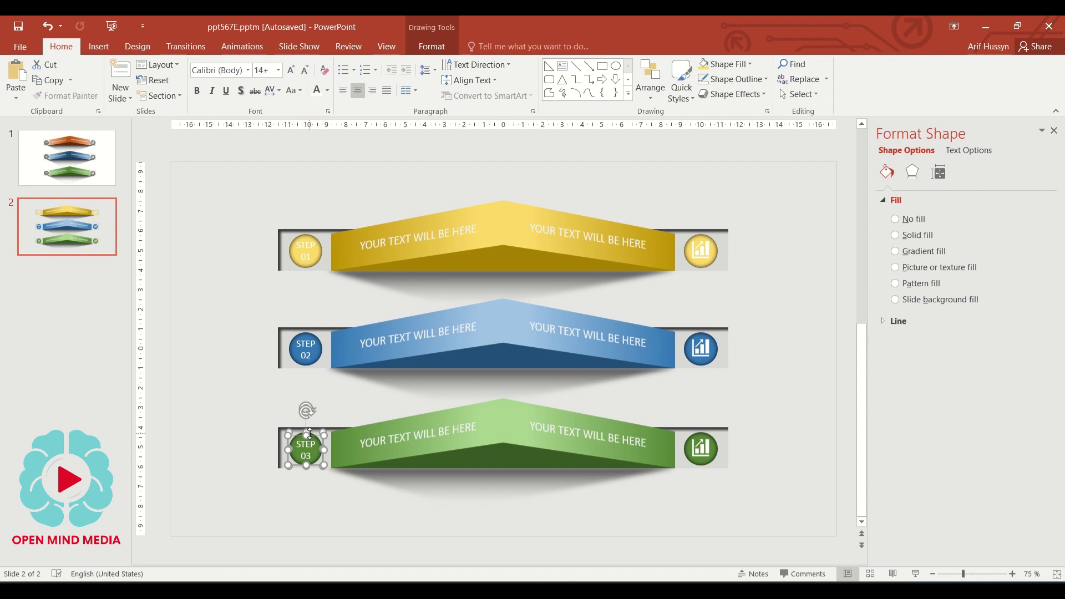
- Select the STEP 02 circle and its blue pieces to check how they are layered
{"action": "left_click", "coordinate": [309, 435]}
{"action": "left_click", "coordinate": [315, 344]}
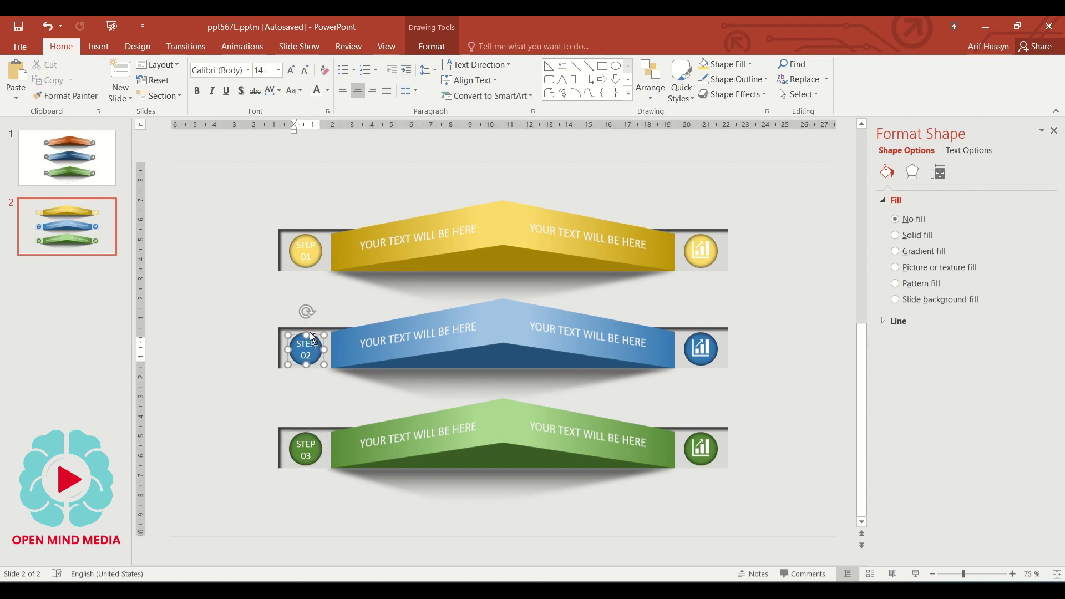
{"action": "left_click", "coordinate": [312, 338]}
{"action": "left_click", "coordinate": [314, 367]}
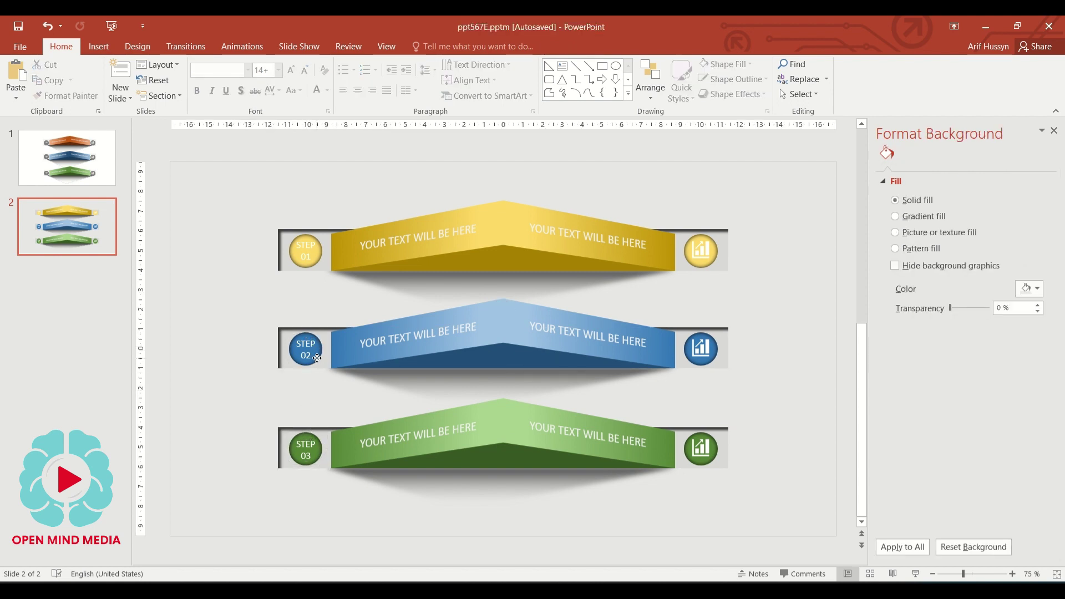
{"action": "left_click", "coordinate": [313, 350]}
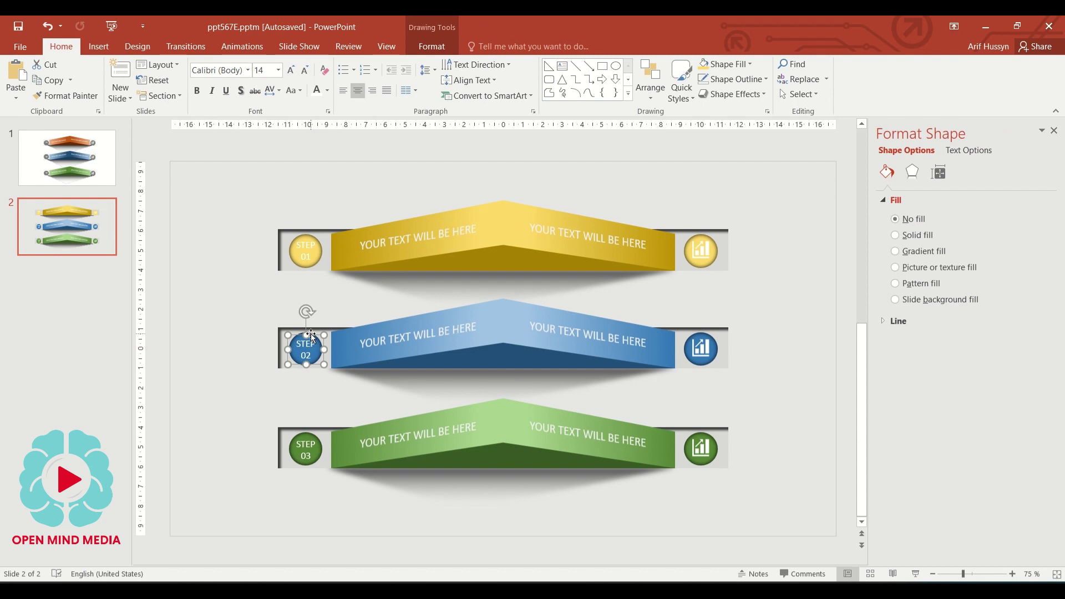
{"action": "left_click", "coordinate": [311, 333]}
{"action": "left_click", "coordinate": [306, 336]}
{"action": "scroll", "coordinate": [314, 344], "scroll_direction": "up", "scroll_amount": 5}
{"action": "left_click", "coordinate": [344, 331]}
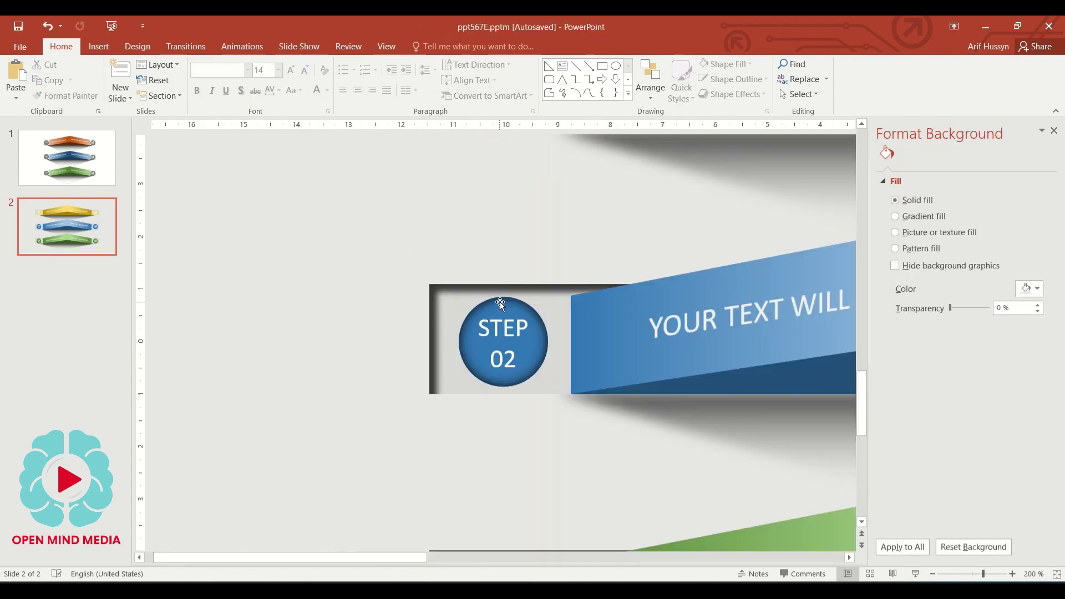
{"action": "left_click", "coordinate": [502, 299]}
{"action": "left_click", "coordinate": [506, 339]}
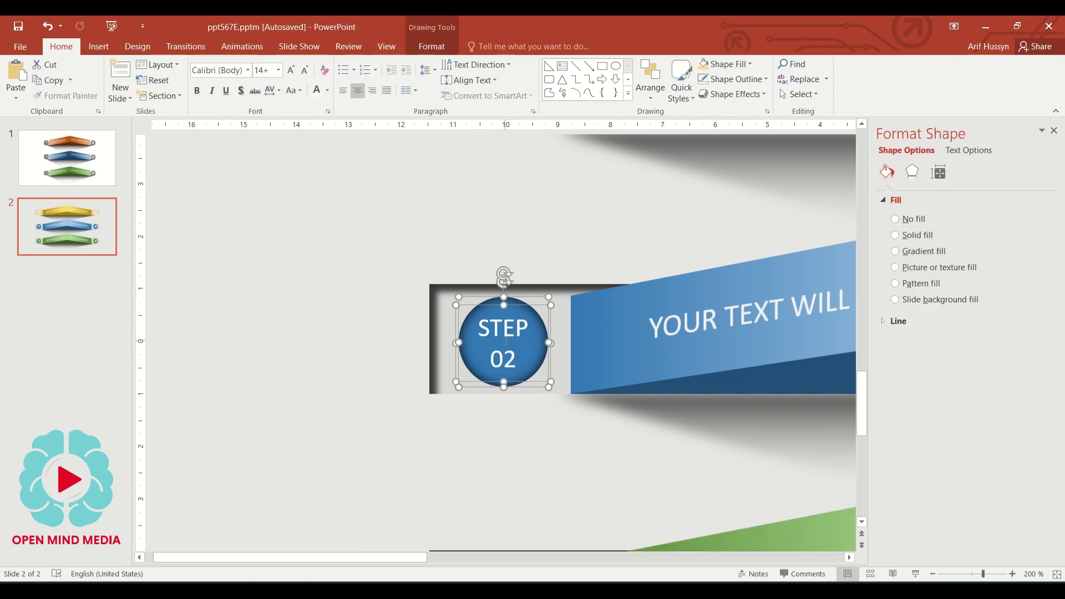
{"action": "left_click", "coordinate": [400, 309]}
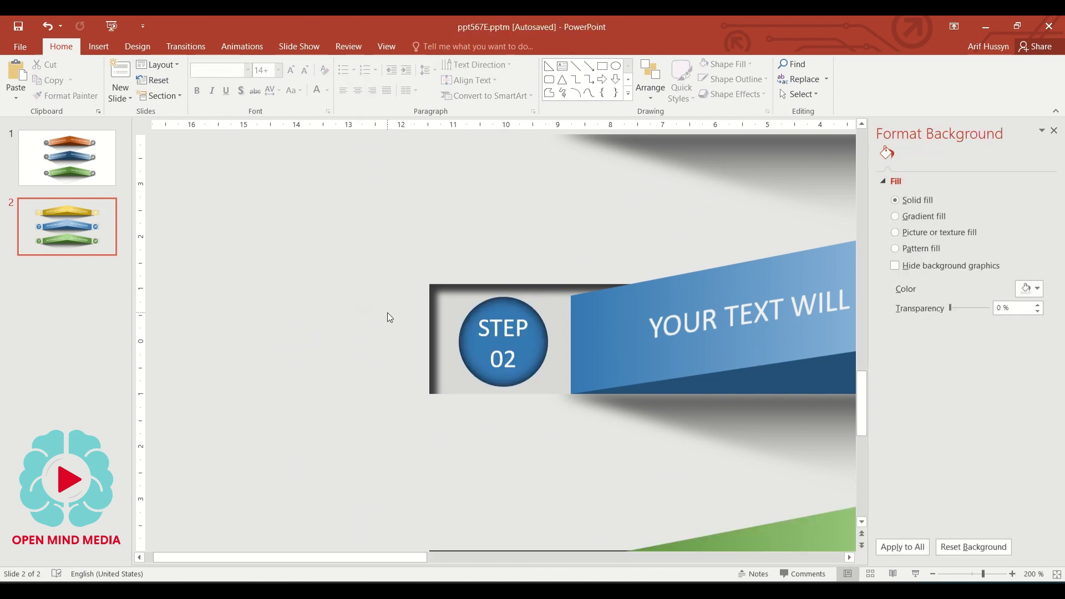
- Select the STEP 01 text and the yellow circle pieces beneath it
{"action": "scroll", "coordinate": [387, 311], "scroll_direction": "down", "scroll_amount": 4}
{"action": "left_click", "coordinate": [176, 169]}
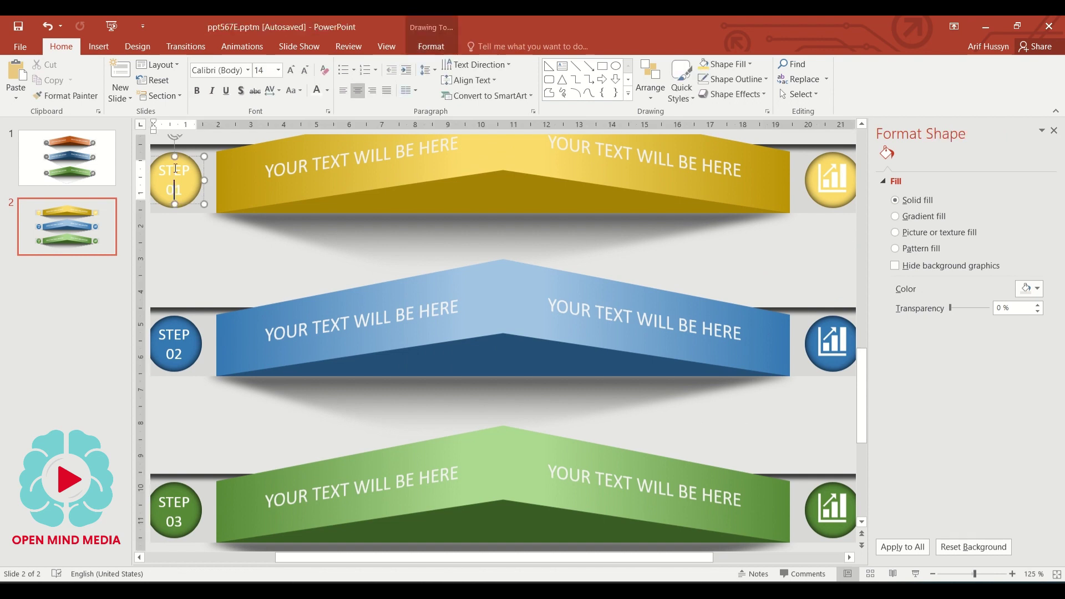
{"action": "left_click", "coordinate": [178, 152]}
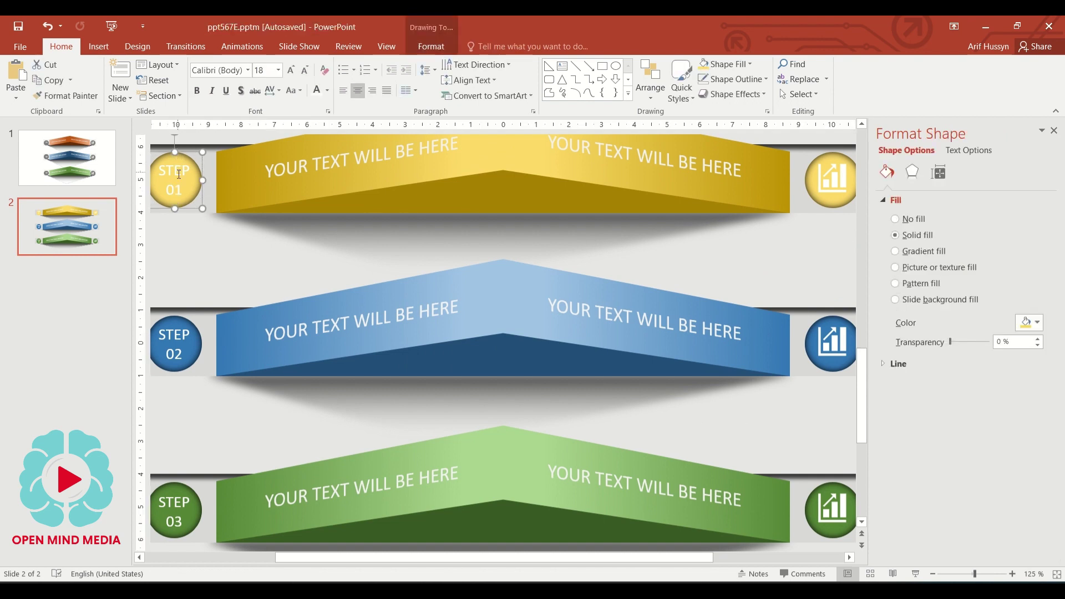
{"action": "left_click", "coordinate": [178, 174]}
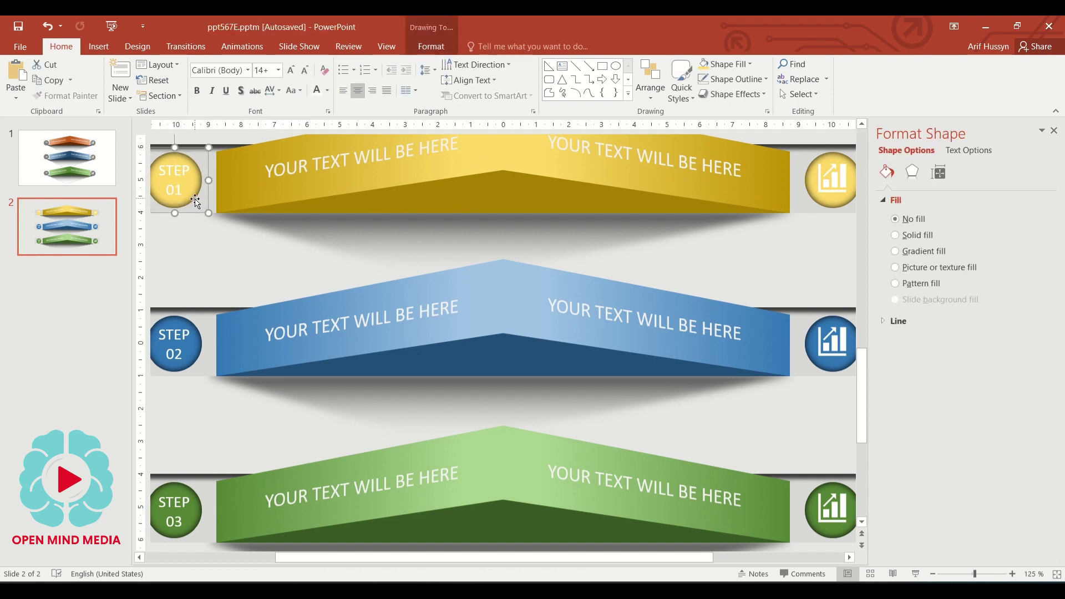
{"action": "left_click", "coordinate": [226, 243]}
- Select the blue, yellow and green chart icons in turn to inspect them
{"action": "scroll", "coordinate": [240, 247], "scroll_direction": "down", "scroll_amount": 5}
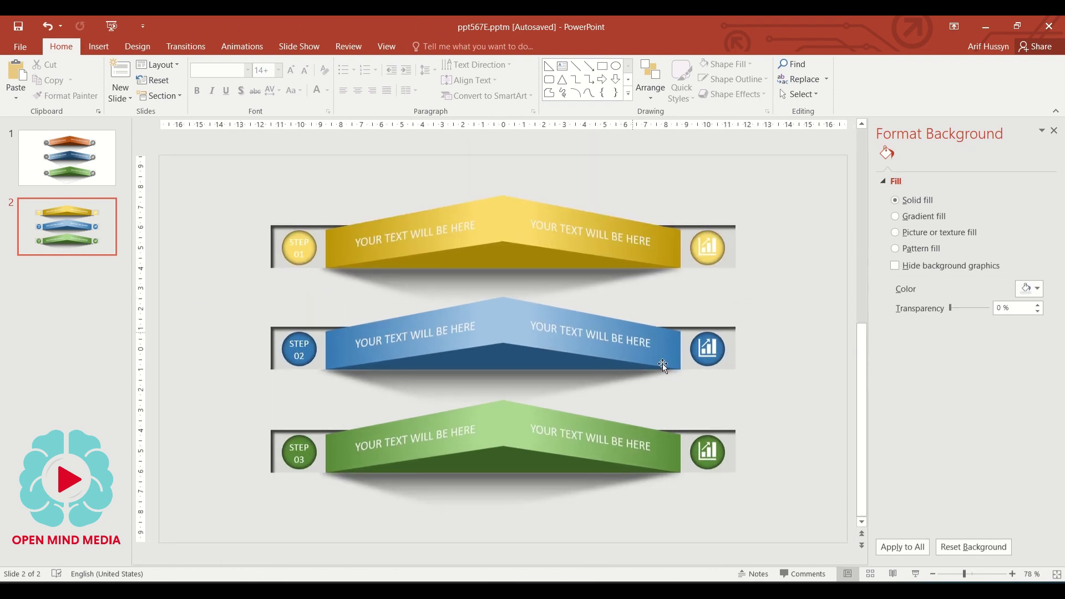
{"action": "left_click", "coordinate": [707, 347]}
{"action": "left_click", "coordinate": [724, 349]}
{"action": "left_click", "coordinate": [711, 347], "text": "shift"}
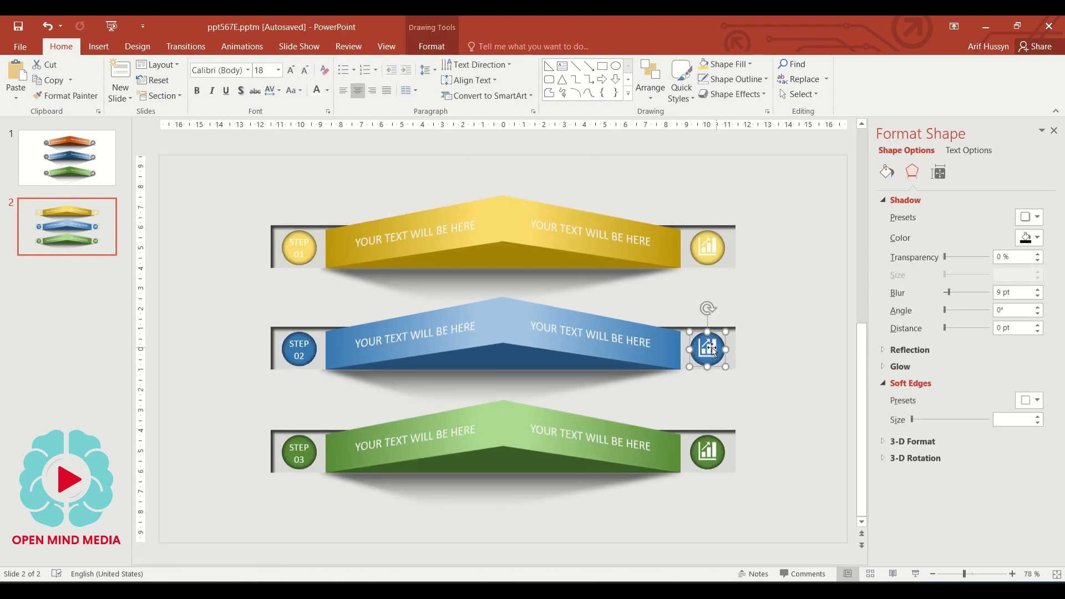
{"action": "left_click", "coordinate": [764, 360]}
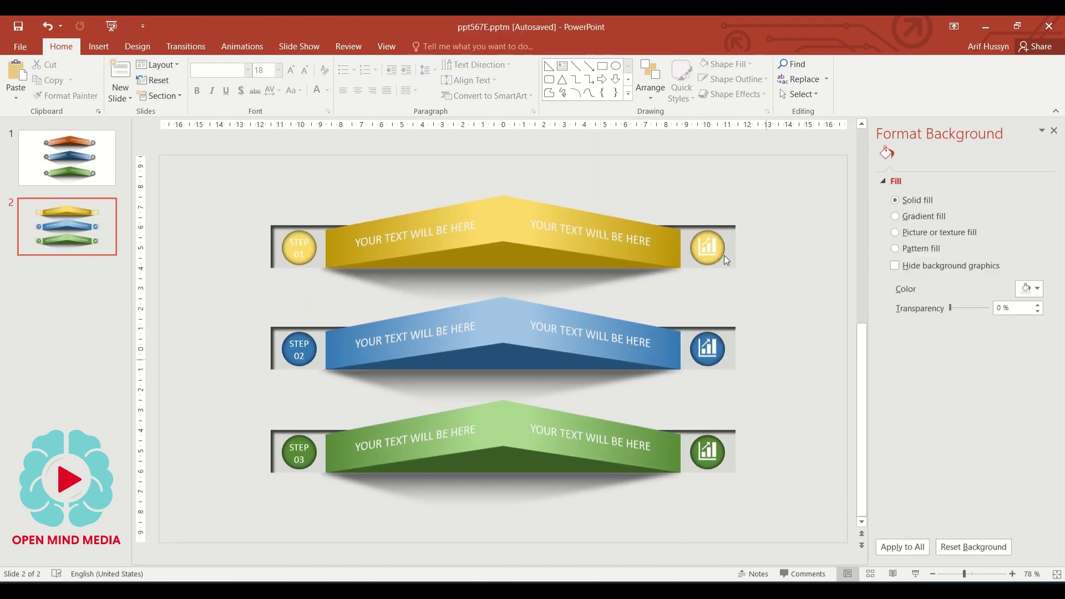
{"action": "left_click", "coordinate": [710, 252]}
{"action": "left_click", "coordinate": [709, 251], "text": "shift"}
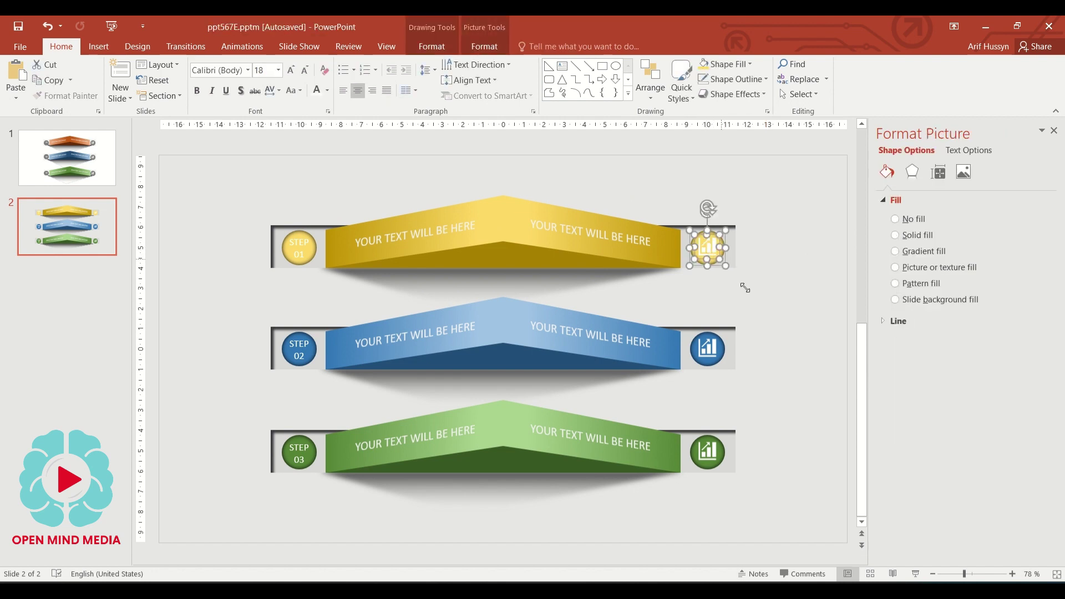
{"action": "left_click", "coordinate": [773, 337]}
{"action": "left_click", "coordinate": [716, 450]}
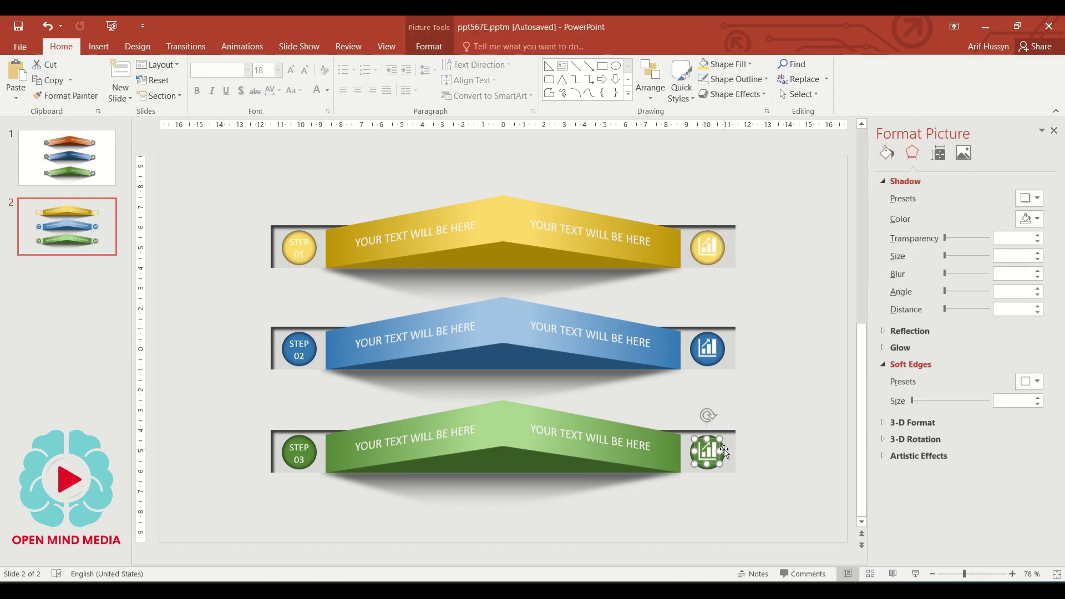
{"action": "left_click", "coordinate": [723, 452], "text": "shift"}
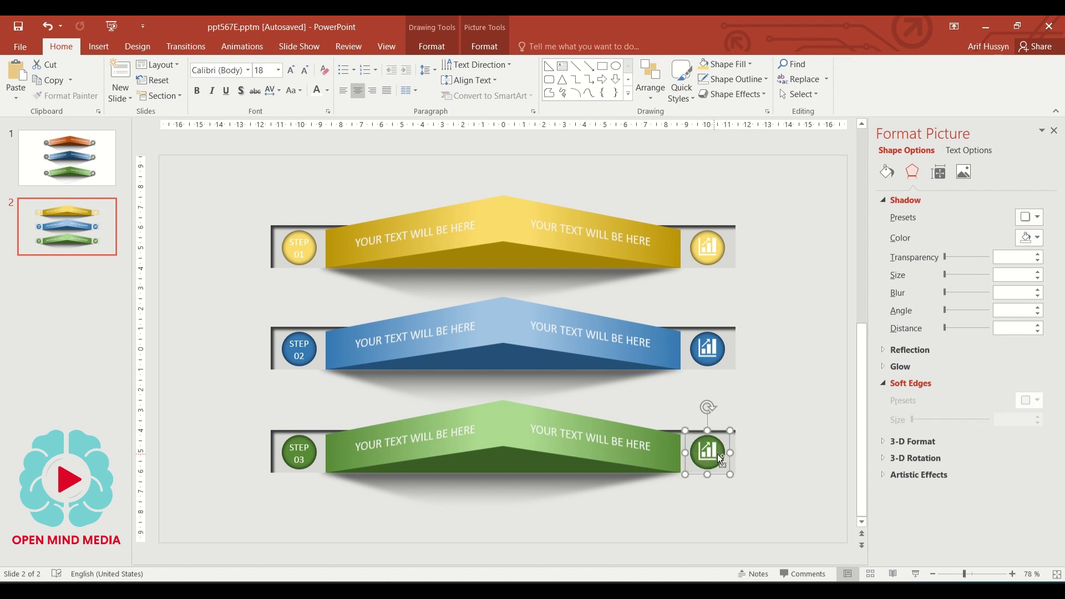
{"action": "left_click", "coordinate": [788, 444]}
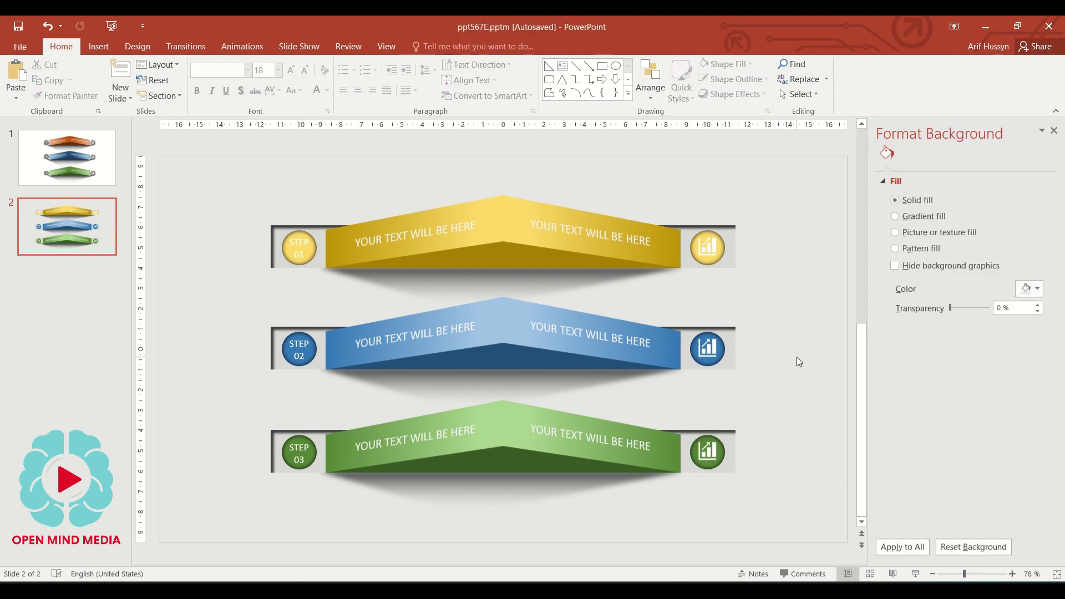
- Group the yellow banner's faces and both text boxes into one object
{"action": "scroll", "coordinate": [796, 357], "scroll_direction": "down", "scroll_amount": 1}
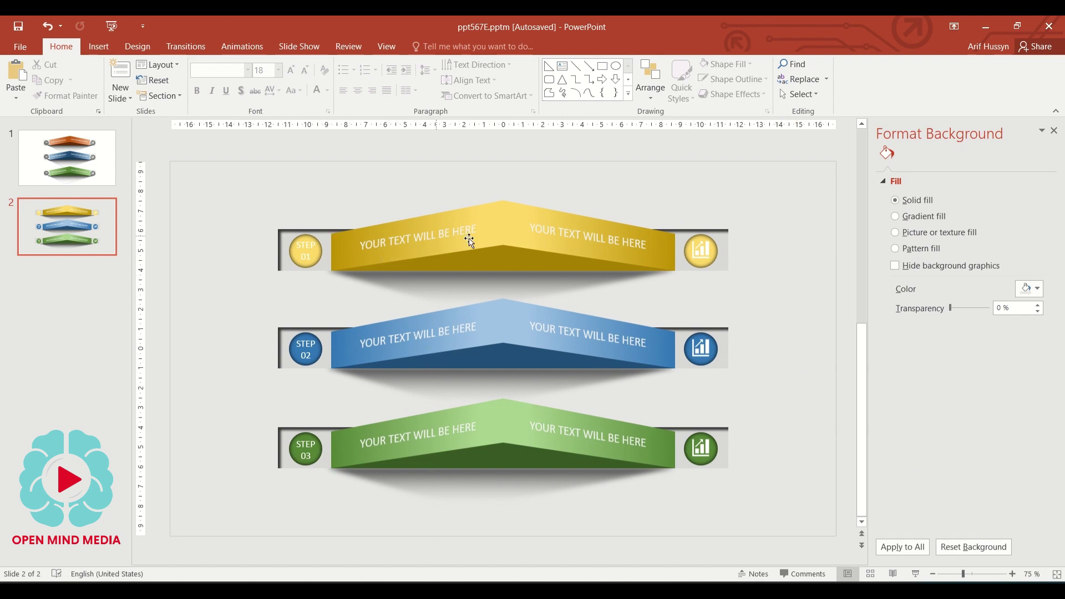
{"action": "left_click", "coordinate": [506, 249]}
{"action": "left_click", "coordinate": [489, 219], "text": "shift"}
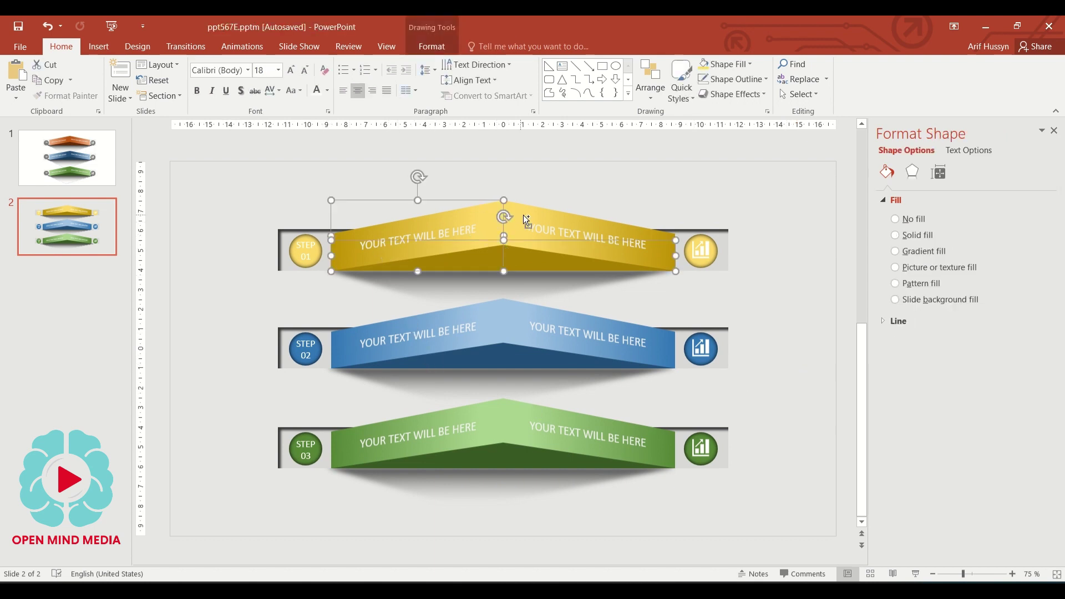
{"action": "left_click", "coordinate": [527, 215], "text": "shift"}
{"action": "left_click", "coordinate": [565, 233], "text": "shift"}
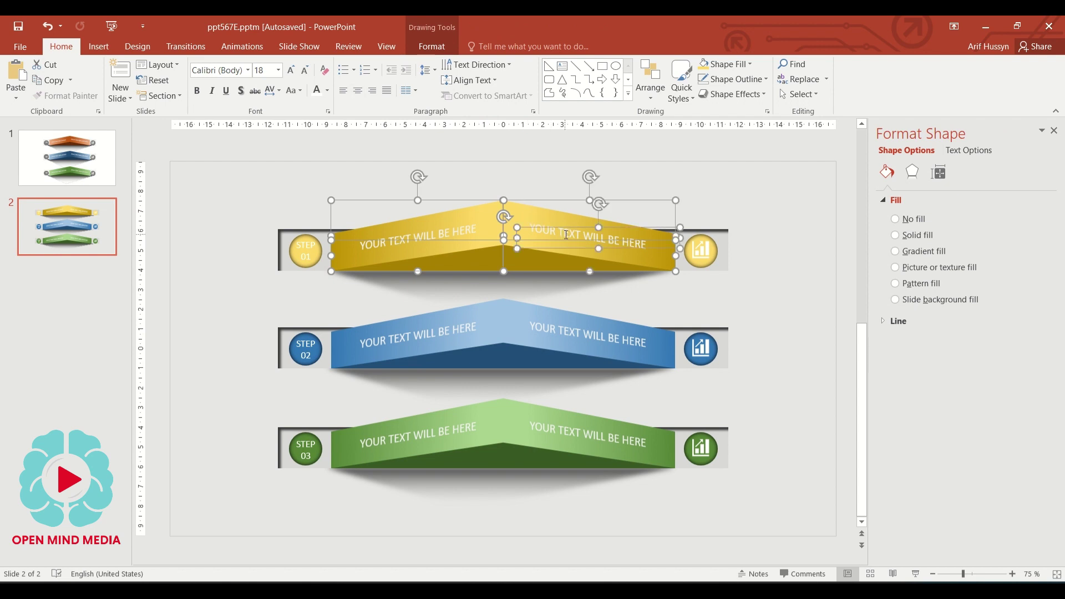
{"action": "left_click", "coordinate": [454, 233], "text": "shift"}
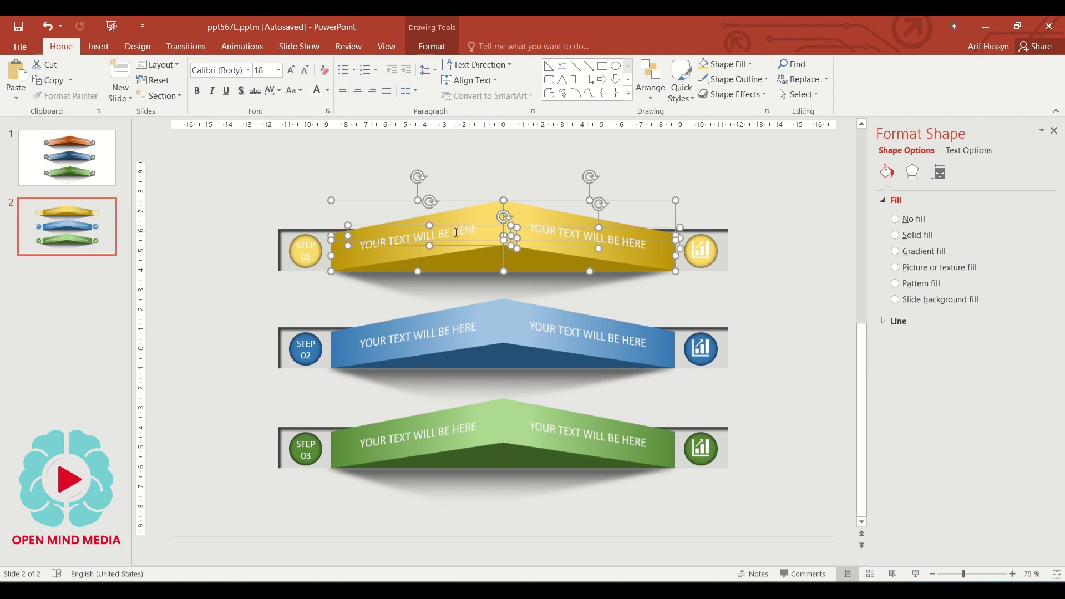
{"action": "key", "text": "ctrl+g"}
- Group the blue banner's faces and both text boxes into one object
{"action": "left_click", "coordinate": [405, 343]}
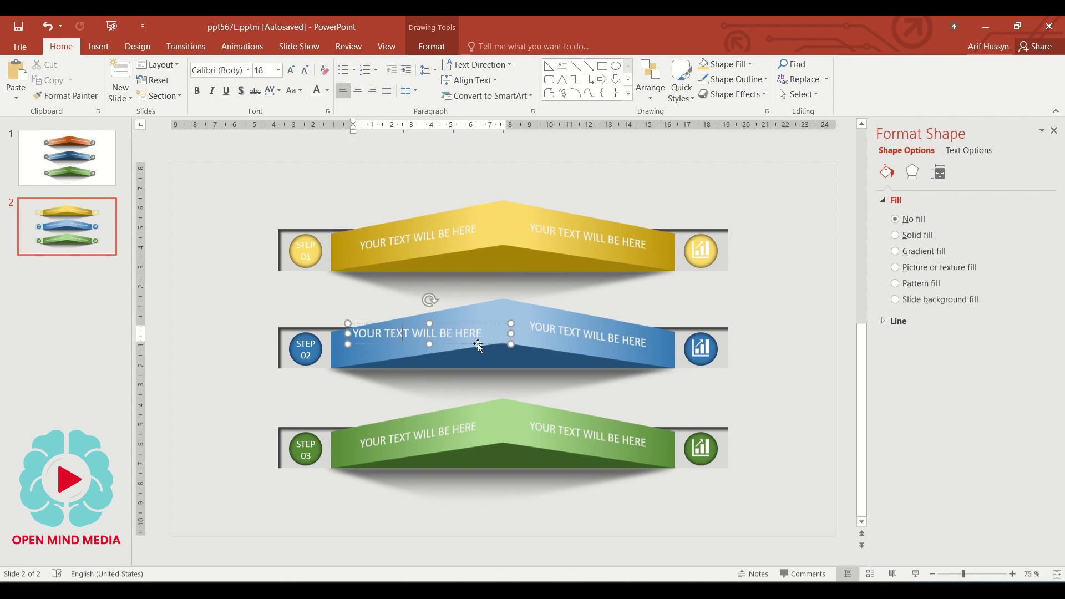
{"action": "left_click", "coordinate": [505, 314]}
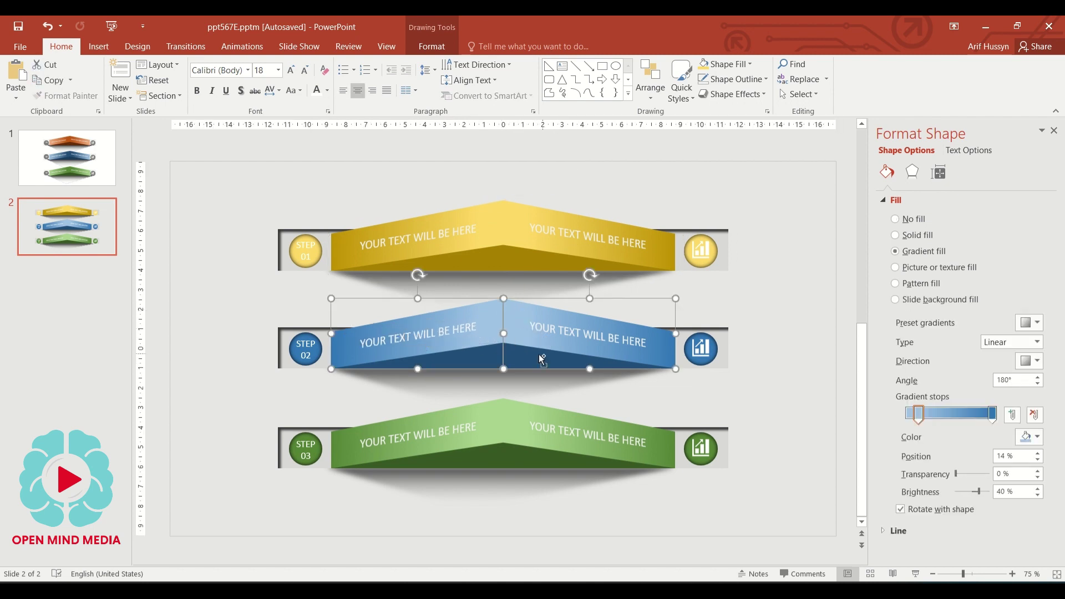
{"action": "left_click", "coordinate": [521, 363]}
{"action": "left_click", "coordinate": [461, 329], "text": "shift"}
{"action": "left_click", "coordinate": [570, 328], "text": "shift"}
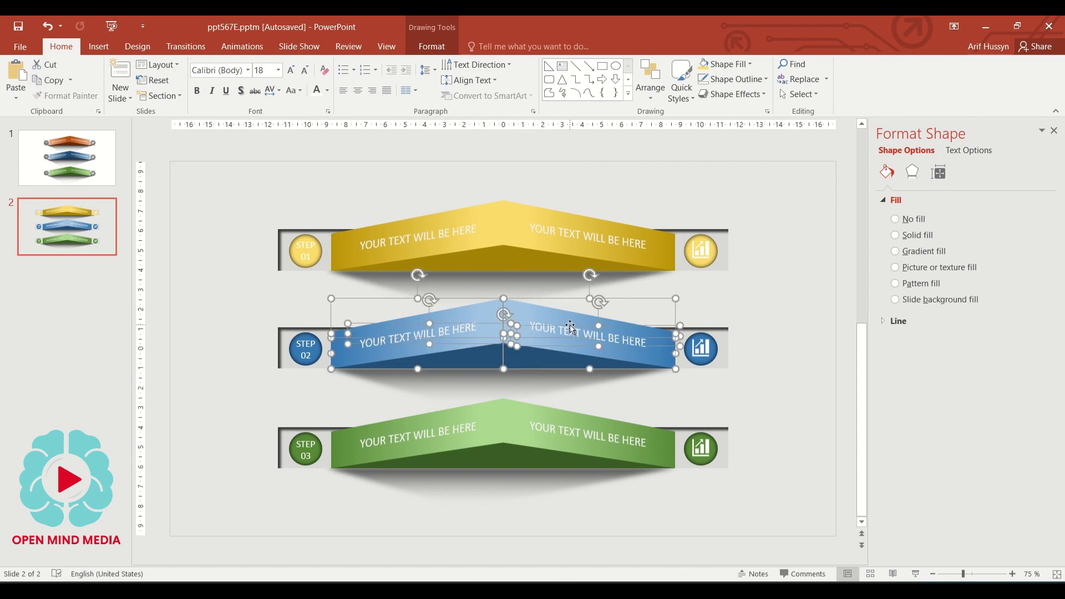
{"action": "key", "text": "ctrl+g"}
- Group the green banner's faces and text boxes, then reselect the yellow banner
{"action": "left_click", "coordinate": [427, 444]}
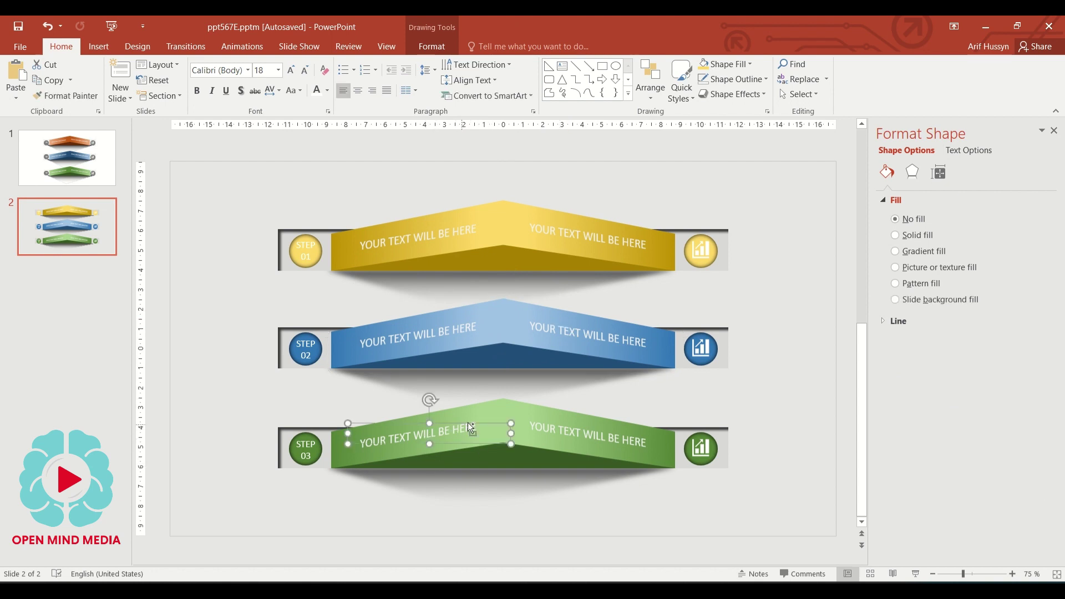
{"action": "left_click", "coordinate": [475, 426], "text": "shift"}
{"action": "left_click", "coordinate": [513, 443], "text": "shift"}
{"action": "left_click", "coordinate": [537, 422], "text": "shift"}
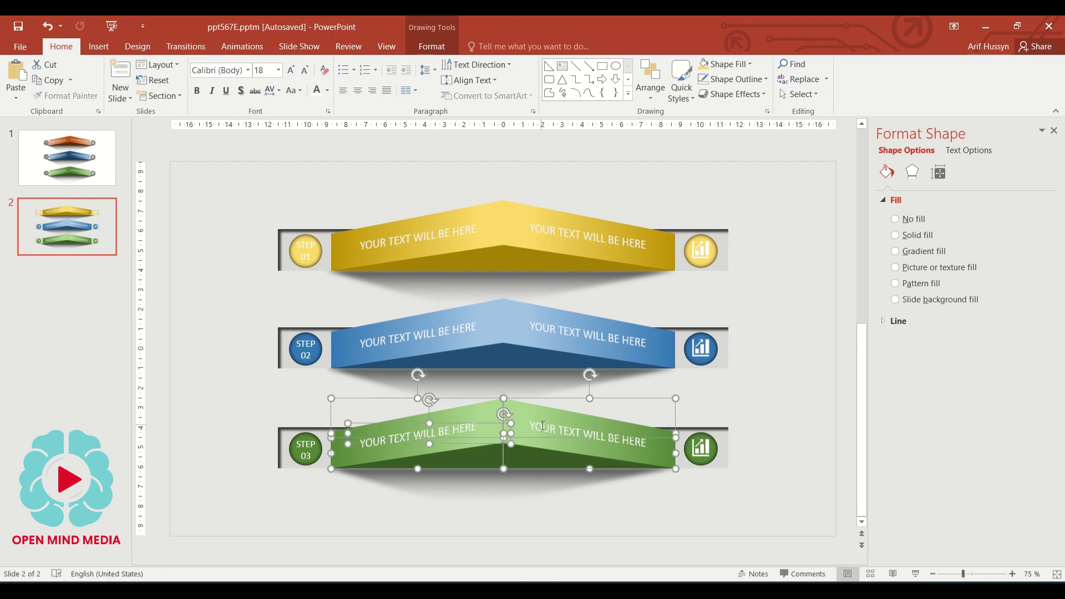
{"action": "key", "text": "ctrl+g"}
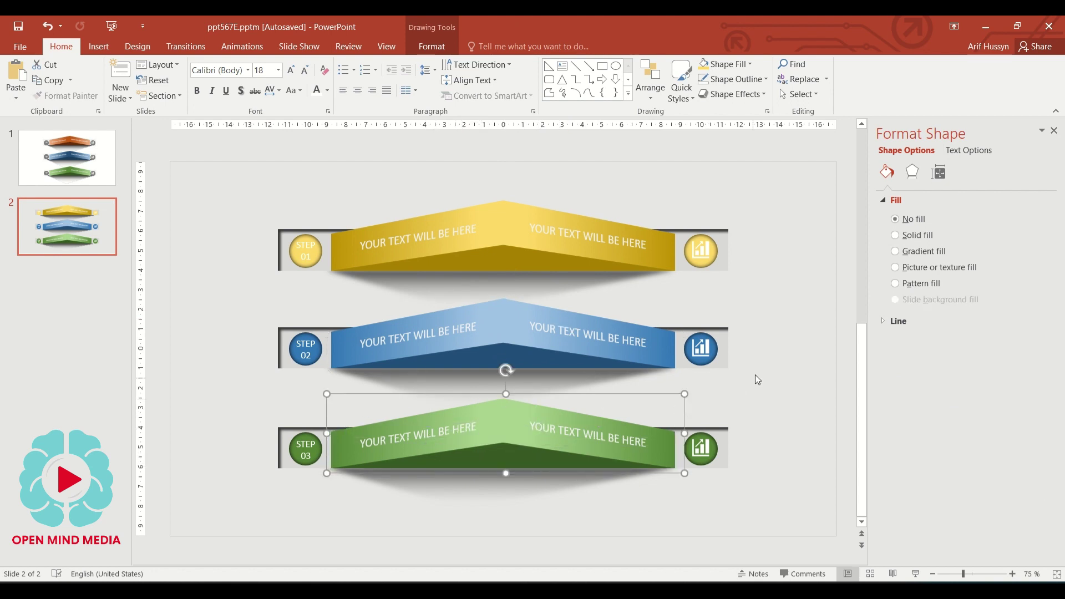
{"action": "left_click", "coordinate": [758, 380]}
{"action": "left_click", "coordinate": [541, 262]}
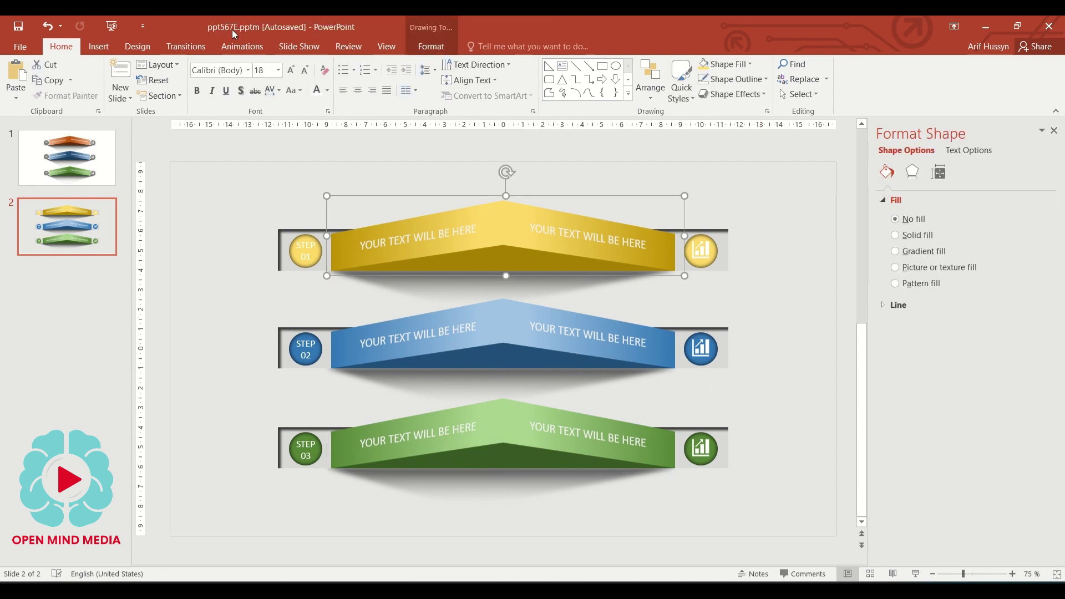
- Give the grouped yellow banner a Zoom entrance, then add Stretch from More Entrance Effects
{"action": "left_click", "coordinate": [241, 51]}
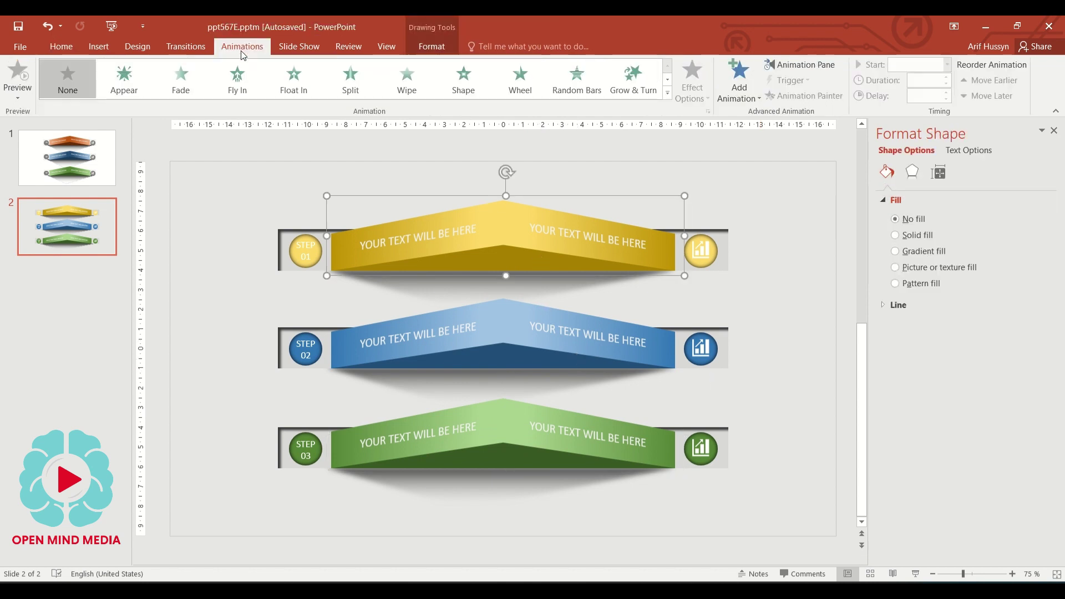
{"action": "left_click", "coordinate": [747, 99]}
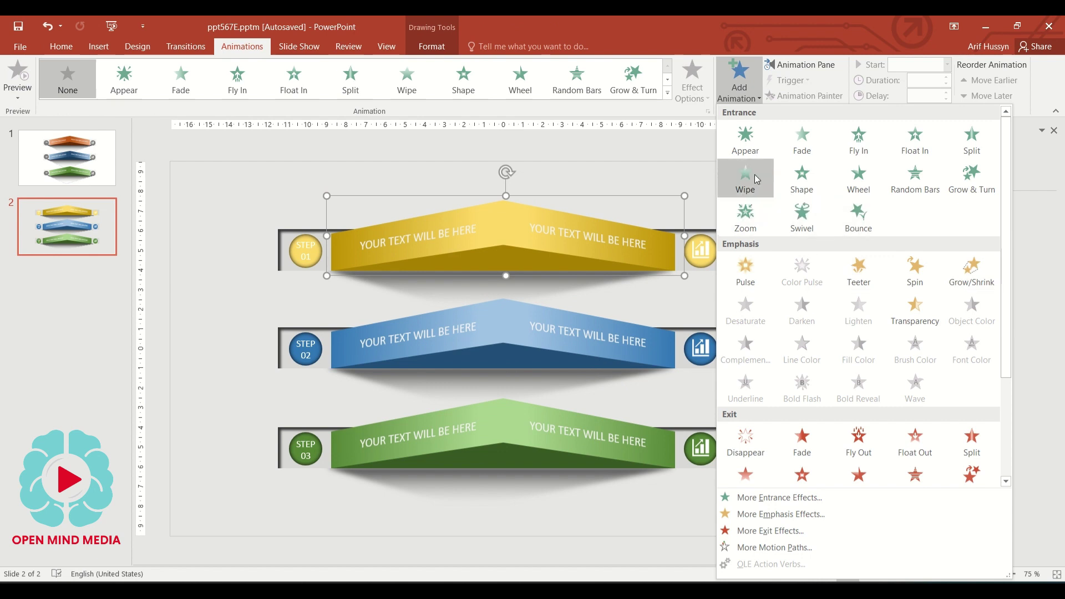
{"action": "left_click", "coordinate": [747, 211]}
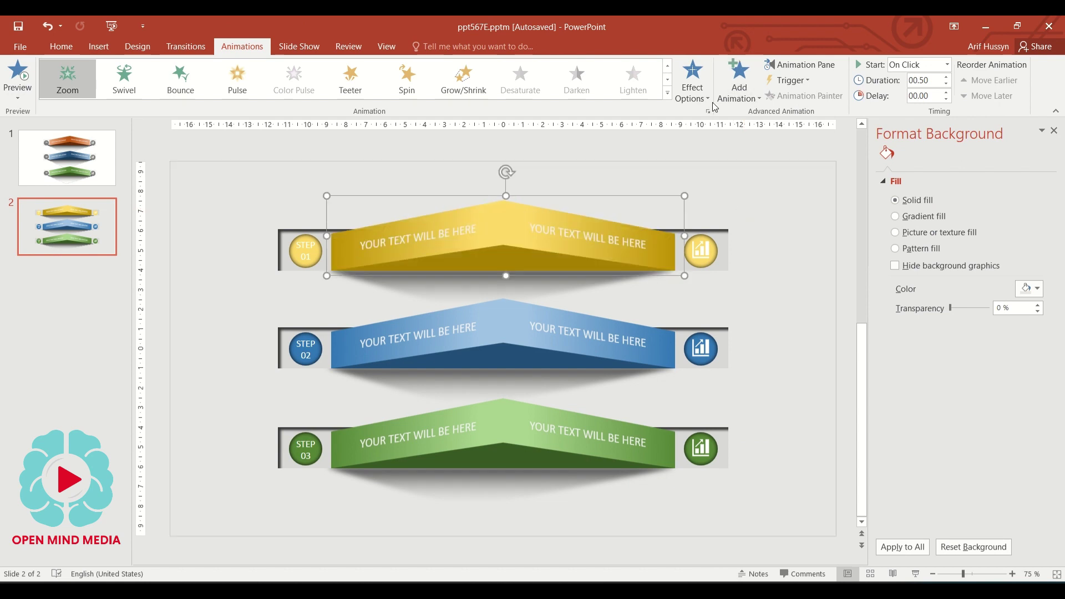
{"action": "left_click", "coordinate": [733, 96]}
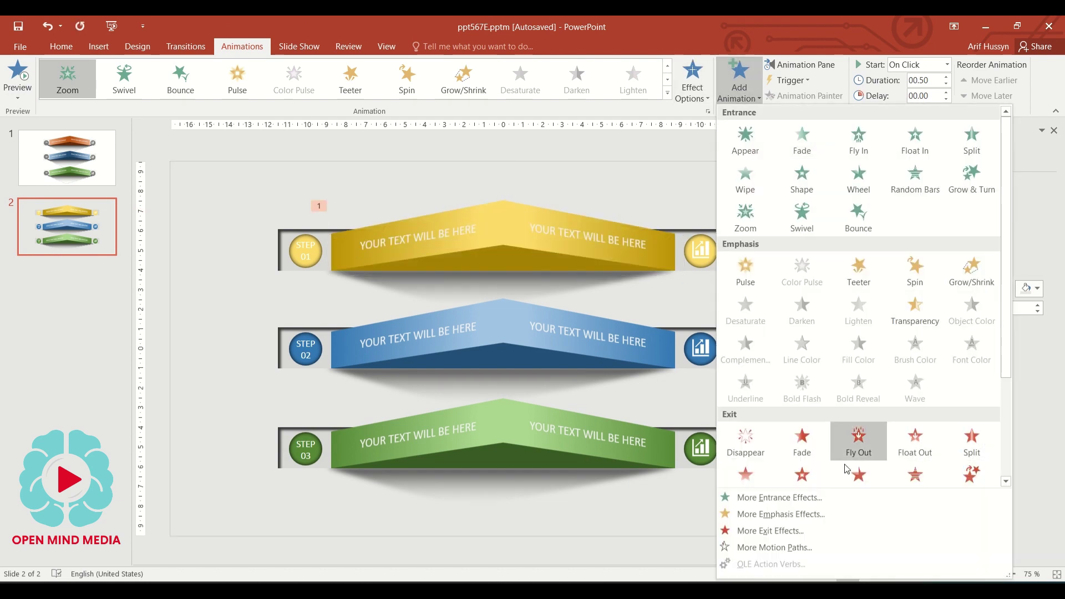
{"action": "left_click", "coordinate": [793, 498]}
{"action": "scroll", "coordinate": [577, 362], "scroll_direction": "down", "scroll_amount": 2}
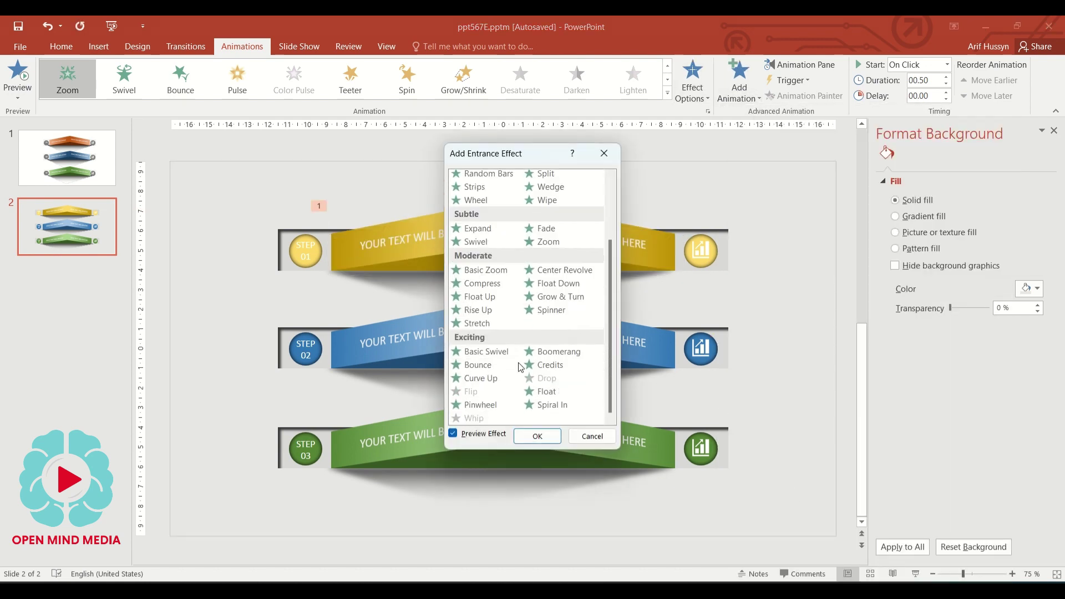
{"action": "left_click", "coordinate": [477, 322]}
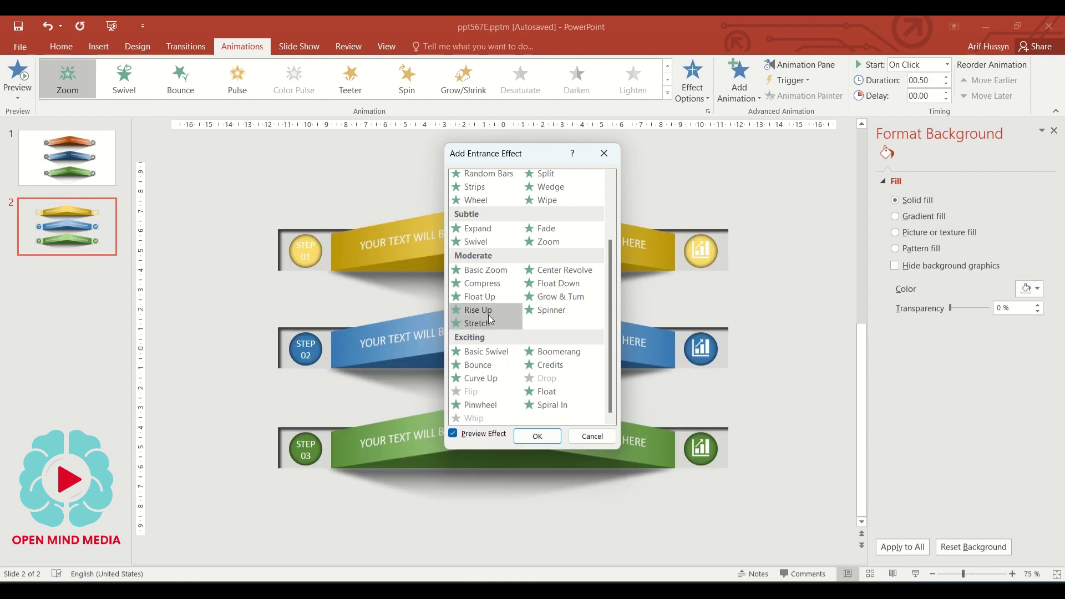
{"action": "left_click", "coordinate": [536, 437]}
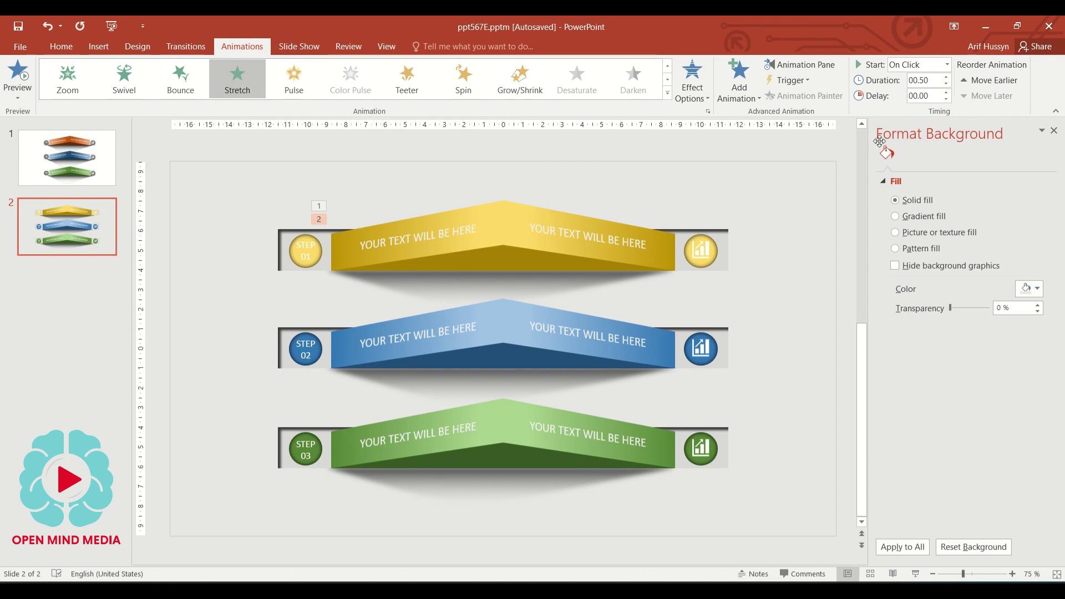
- In the Animation Pane, delete the extra Zoom and set Stretch to After Previous
{"action": "left_click", "coordinate": [805, 65]}
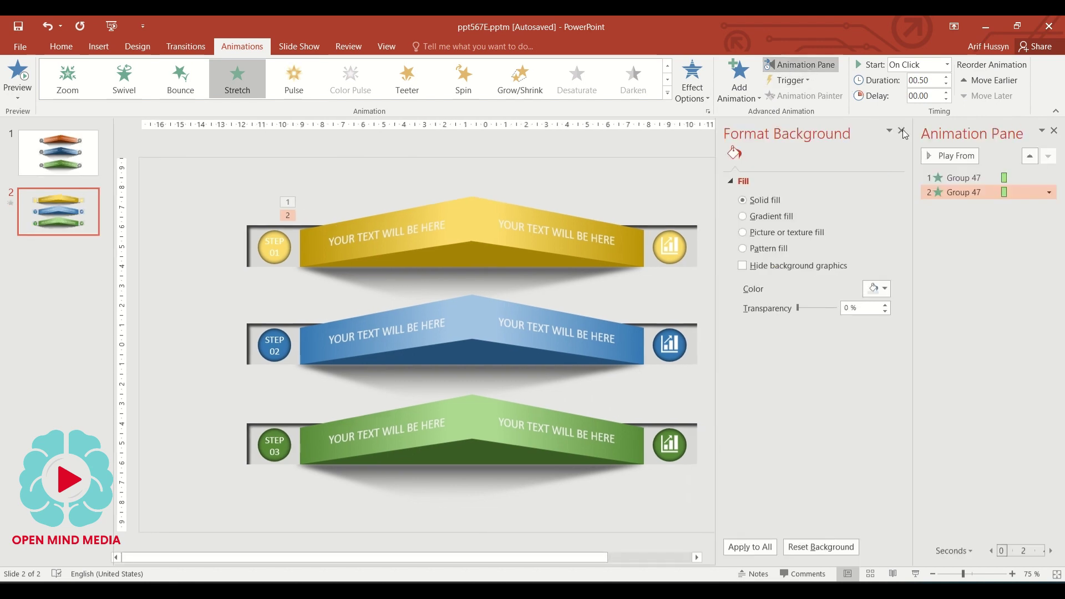
{"action": "left_click", "coordinate": [962, 178]}
{"action": "left_click", "coordinate": [961, 192]}
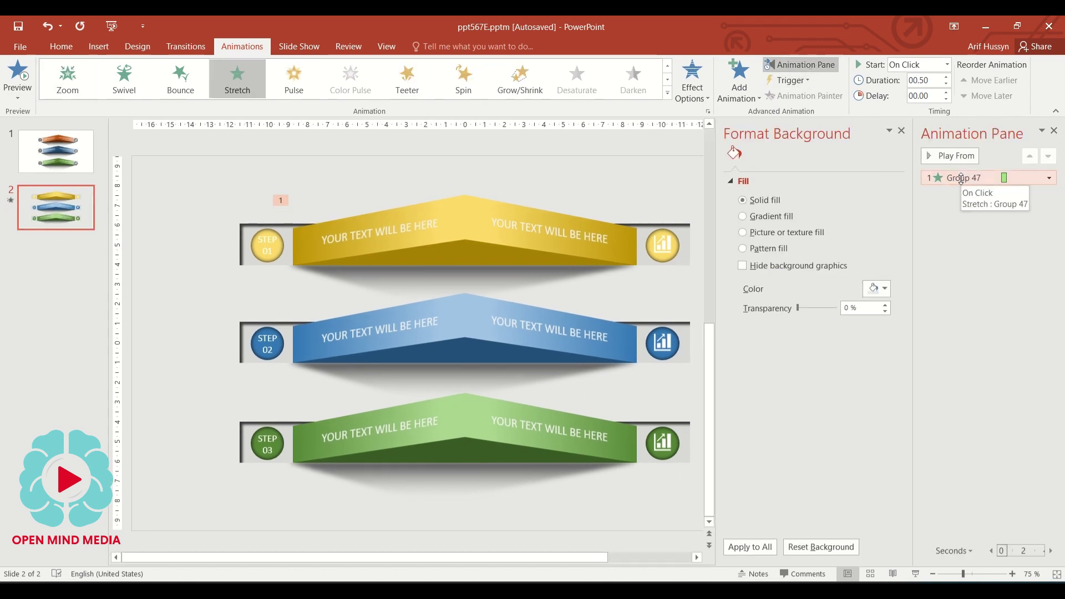
{"action": "key", "text": "Delete"}
{"action": "left_click", "coordinate": [948, 65]}
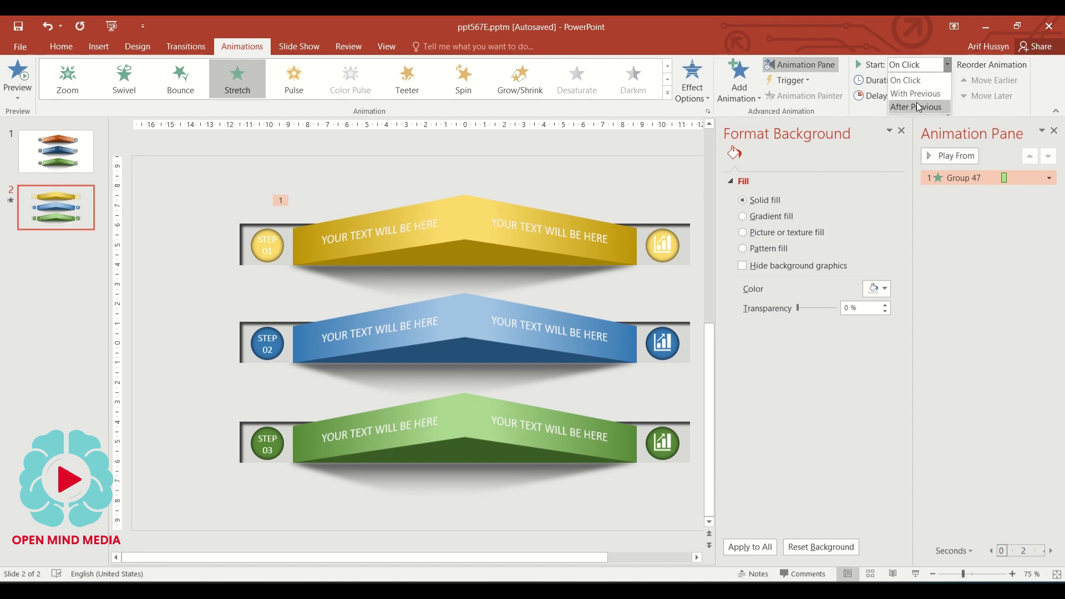
{"action": "left_click", "coordinate": [918, 99]}
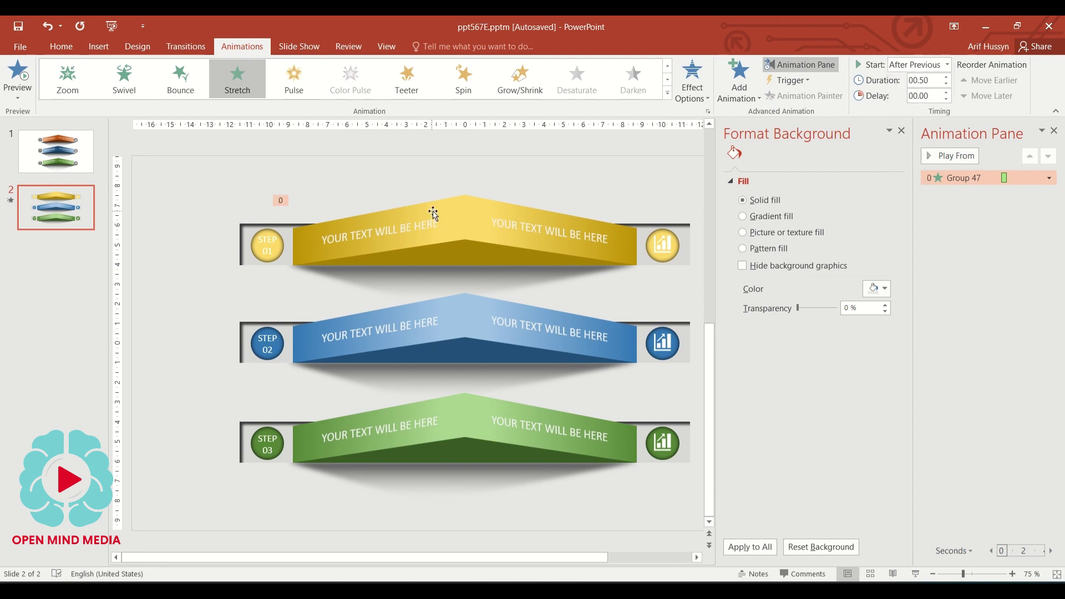
- Try an Appear entrance With Previous on the STEP 01 circle and chart icon, then delete it
{"action": "left_click", "coordinate": [278, 250]}
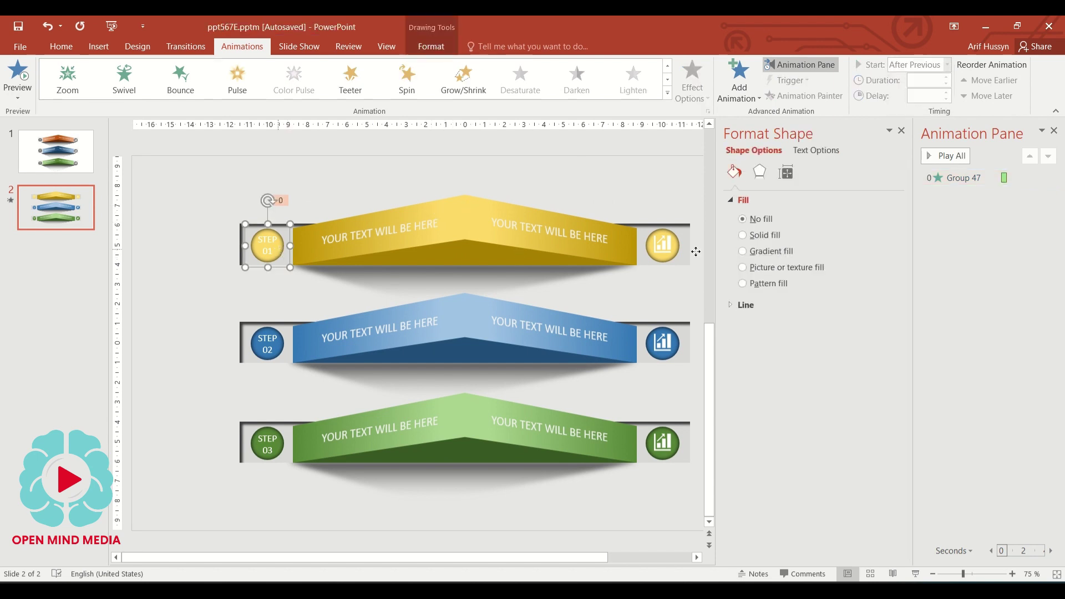
{"action": "left_click", "coordinate": [663, 245], "text": "shift"}
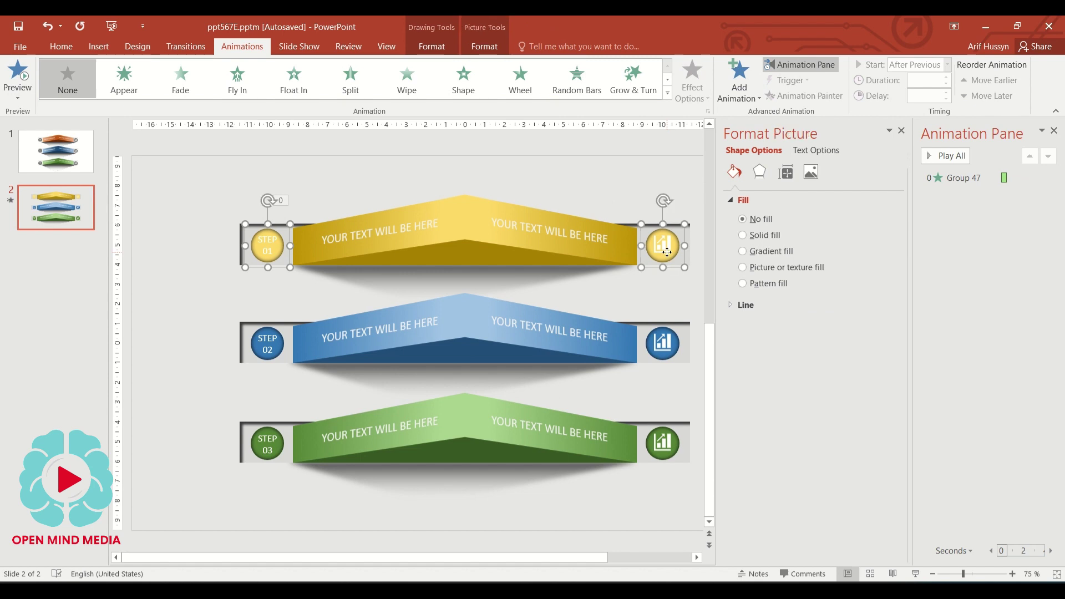
{"action": "left_click", "coordinate": [136, 89]}
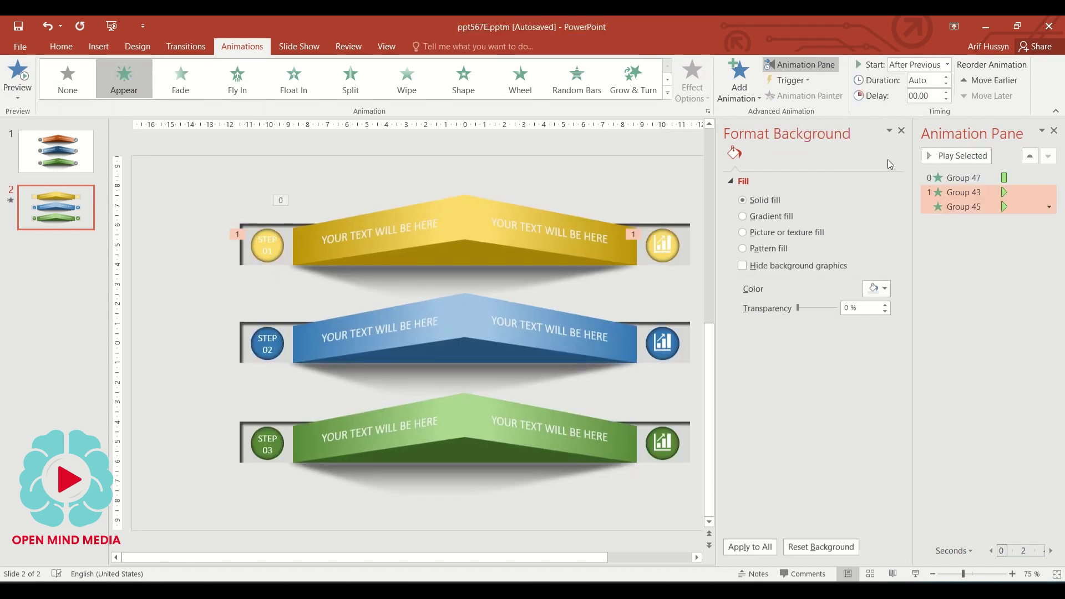
{"action": "left_click", "coordinate": [947, 67]}
{"action": "left_click", "coordinate": [915, 93]}
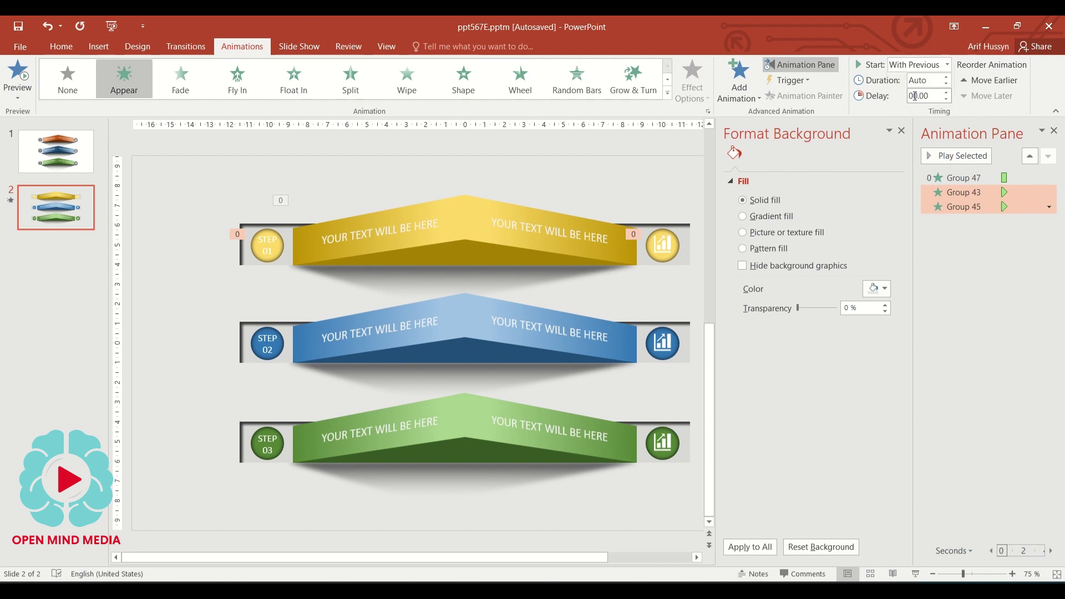
{"action": "left_click", "coordinate": [638, 182]}
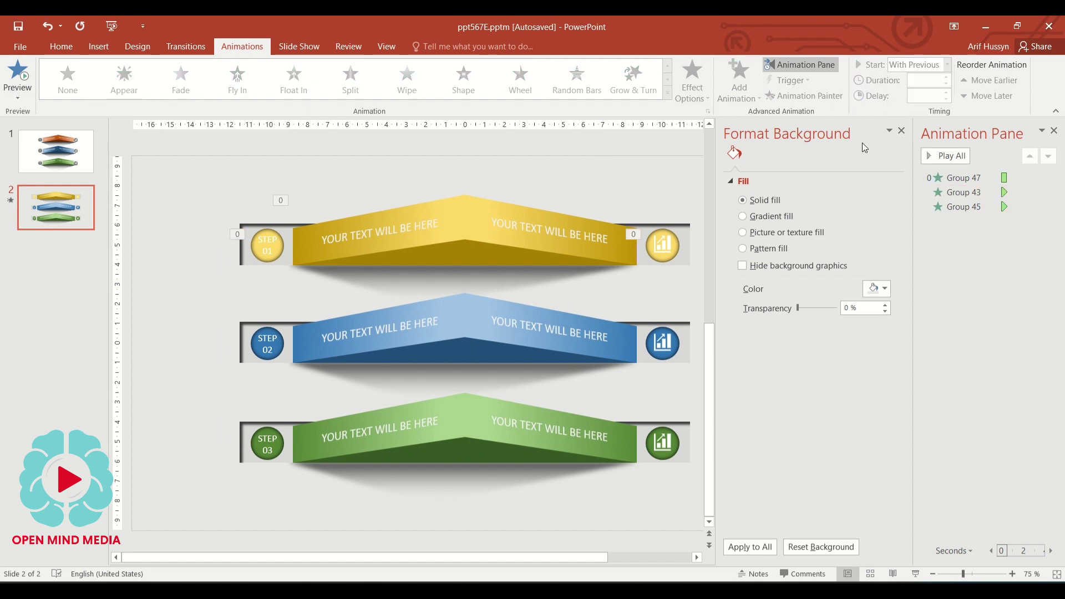
{"action": "left_click", "coordinate": [901, 132]}
{"action": "left_click", "coordinate": [946, 156]}
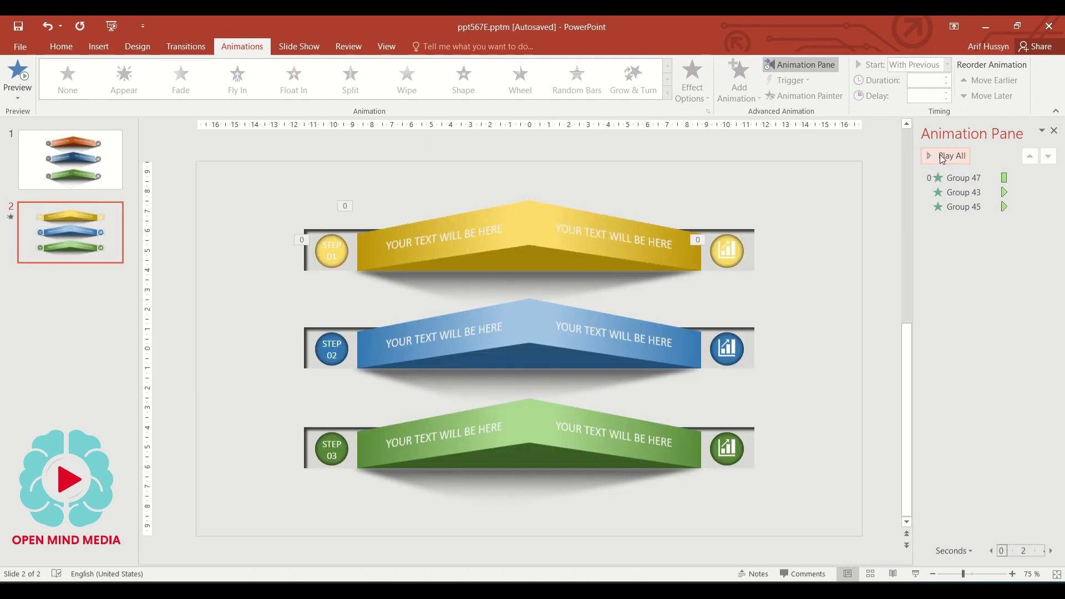
{"action": "left_click", "coordinate": [534, 274]}
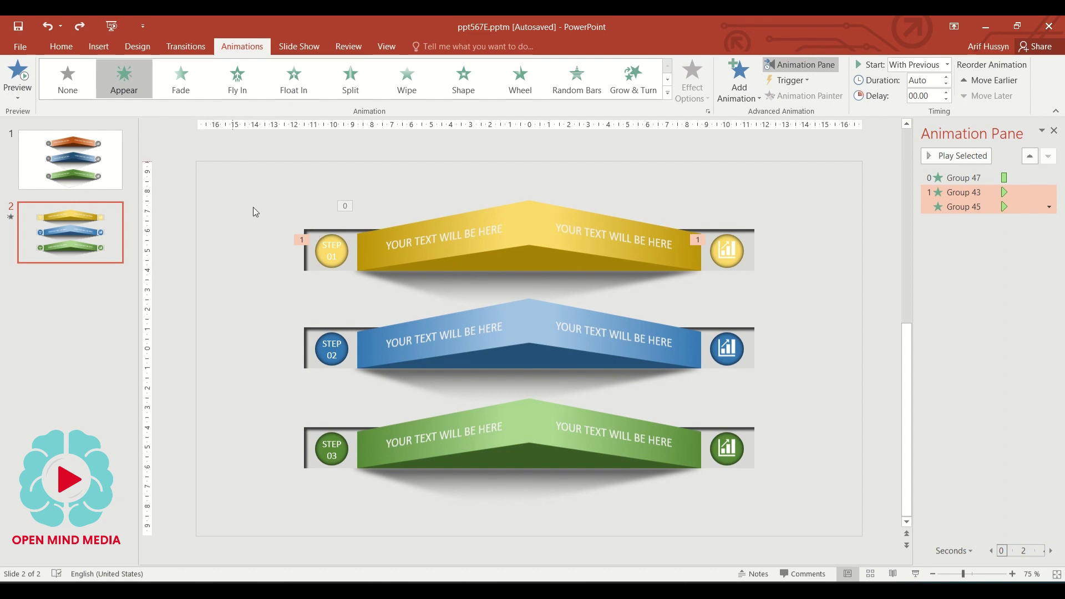
{"action": "key", "text": "Delete"}
- Give the STEP 01 circle and chart icon a Wipe From Left entrance, With Previous
{"action": "left_click", "coordinate": [344, 252]}
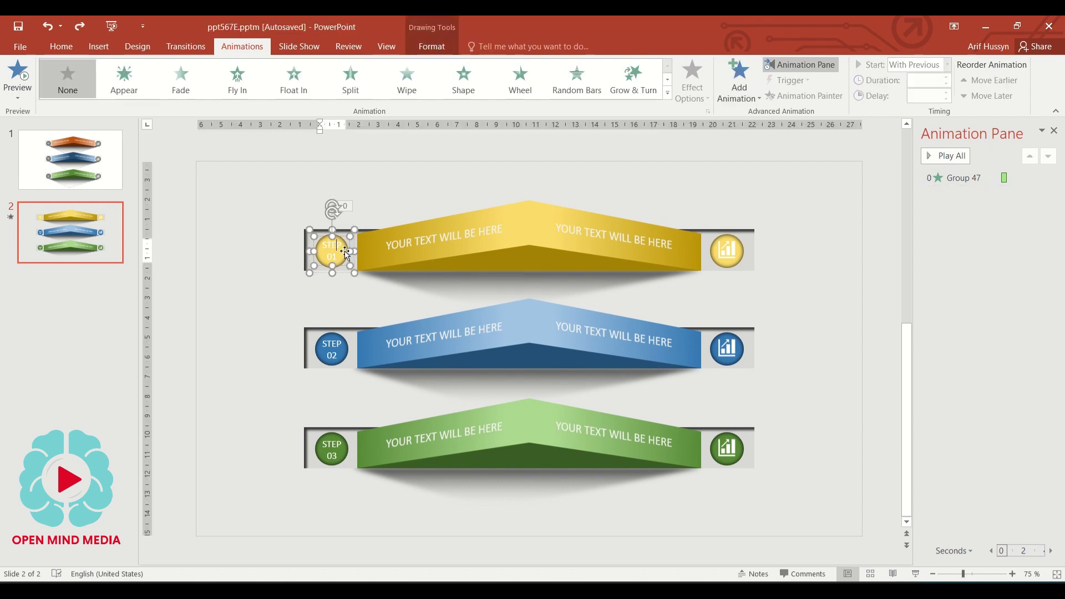
{"action": "key", "text": "Escape"}
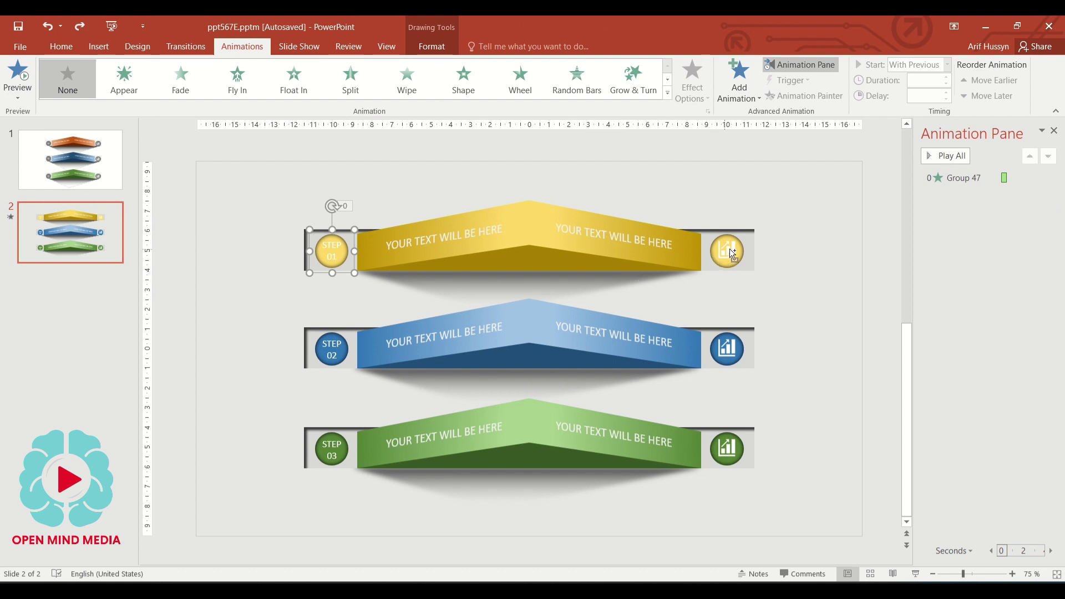
{"action": "left_click", "coordinate": [730, 250], "text": "shift"}
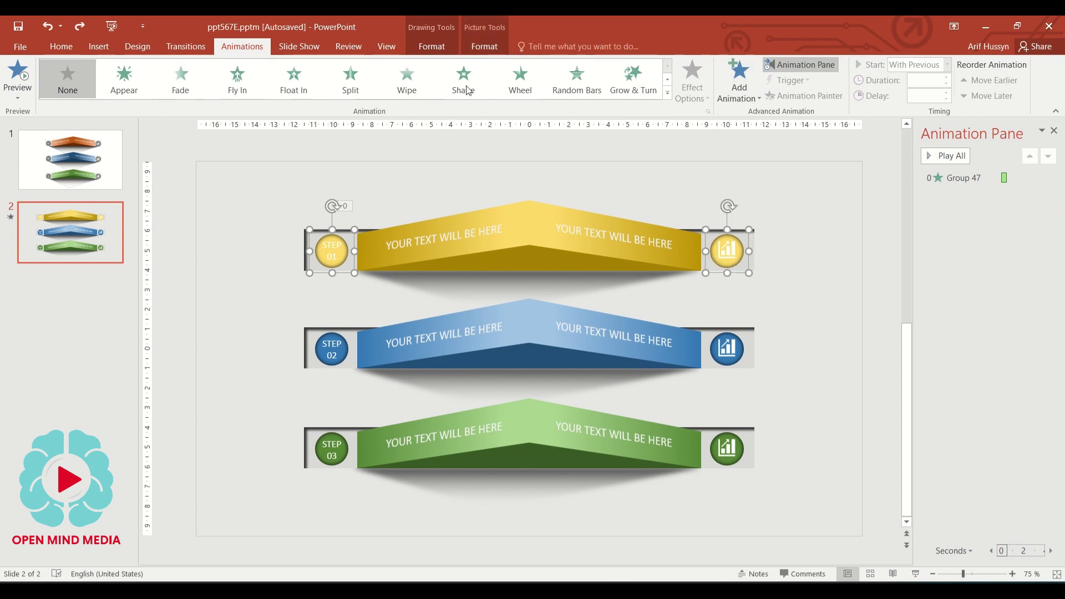
{"action": "left_click", "coordinate": [407, 83]}
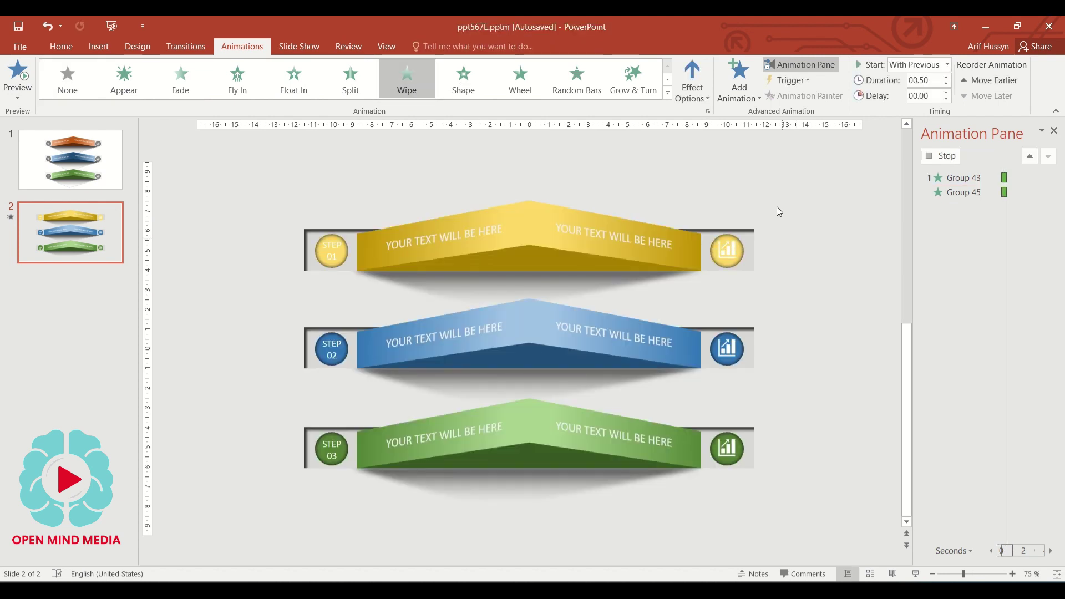
{"action": "left_click", "coordinate": [688, 95]}
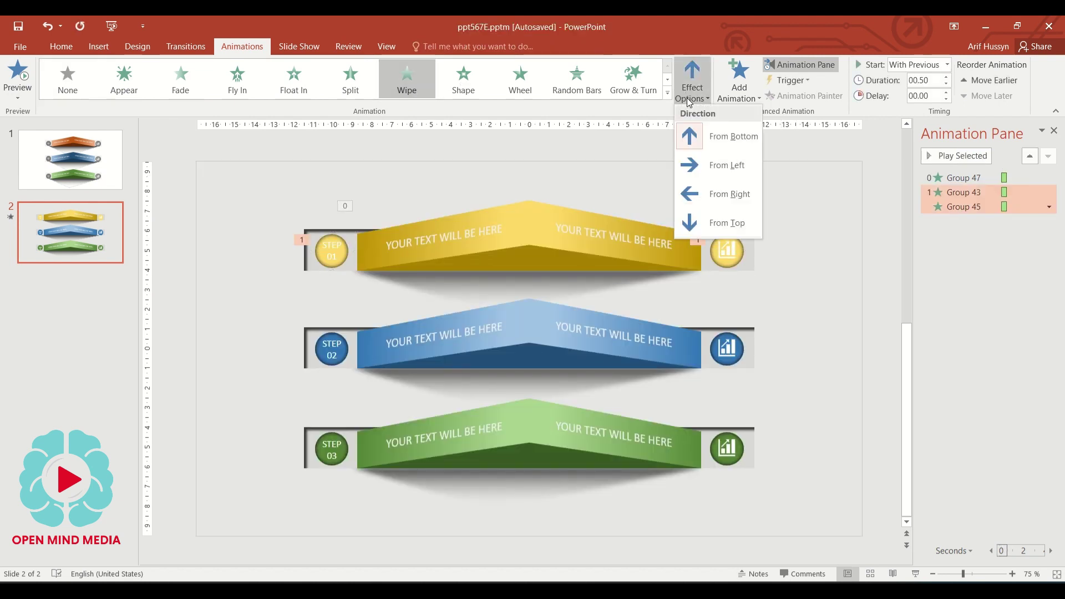
{"action": "left_click", "coordinate": [694, 169]}
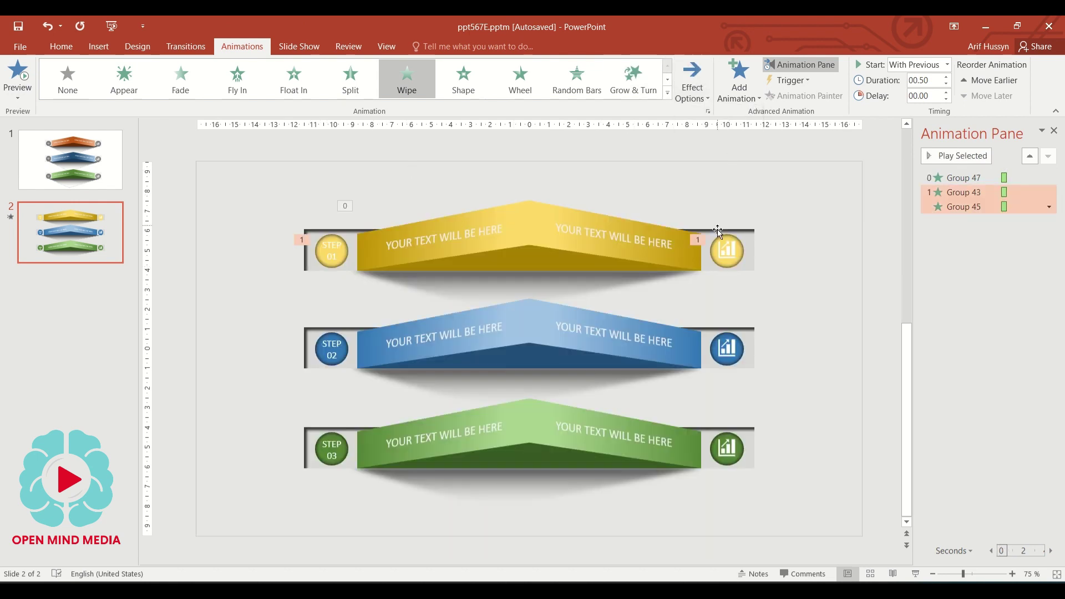
{"action": "left_click", "coordinate": [932, 64]}
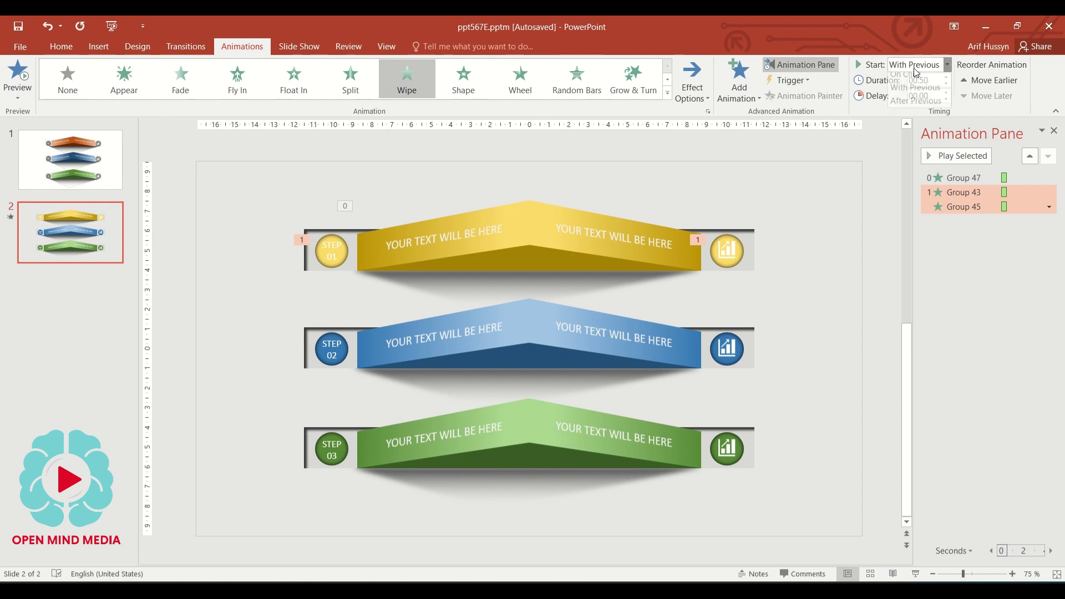
{"action": "left_click", "coordinate": [915, 92]}
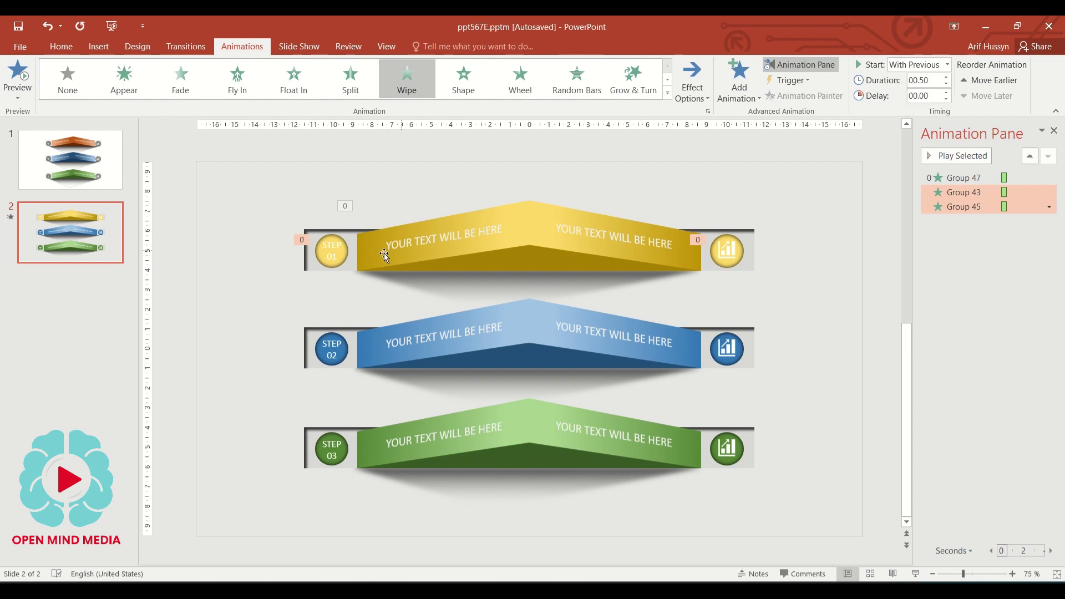
- Change the STEP 01 circle's wipe to From Right and keep the chart icon From Left
{"action": "left_click", "coordinate": [335, 253]}
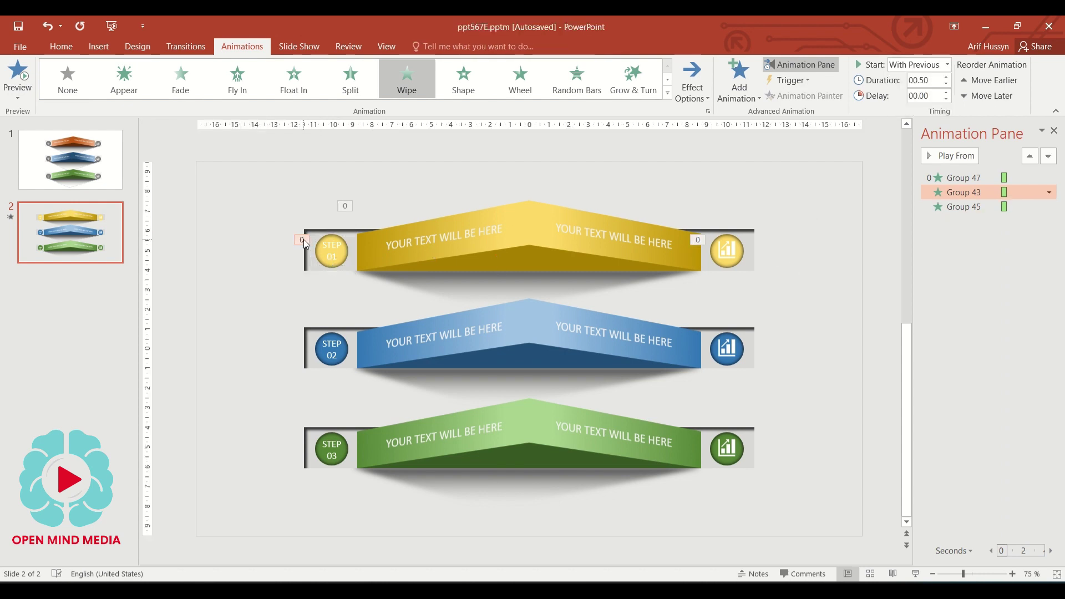
{"action": "left_click", "coordinate": [703, 89]}
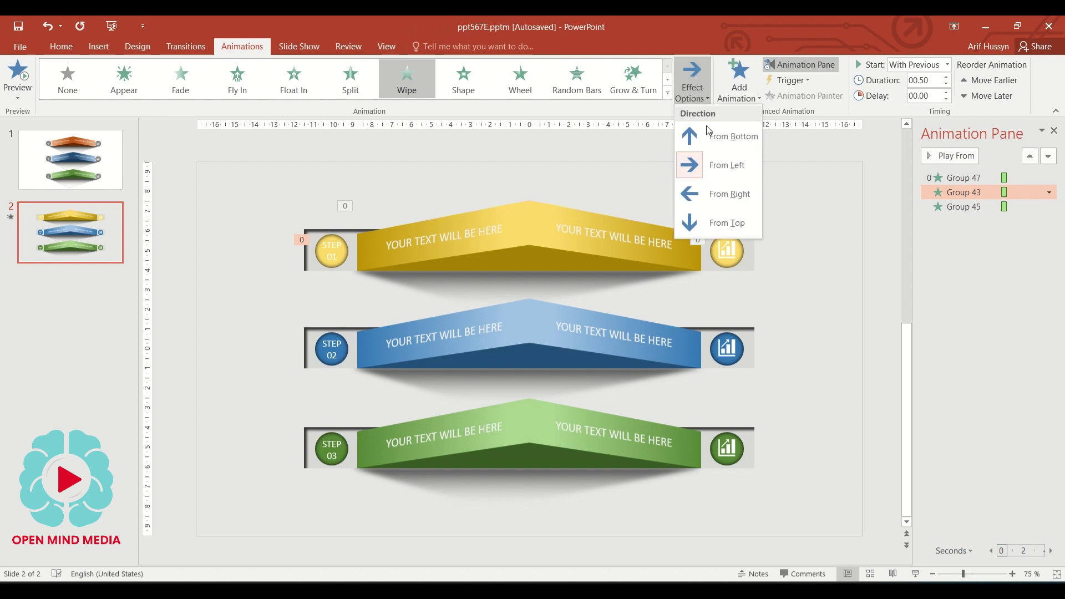
{"action": "left_click", "coordinate": [716, 195]}
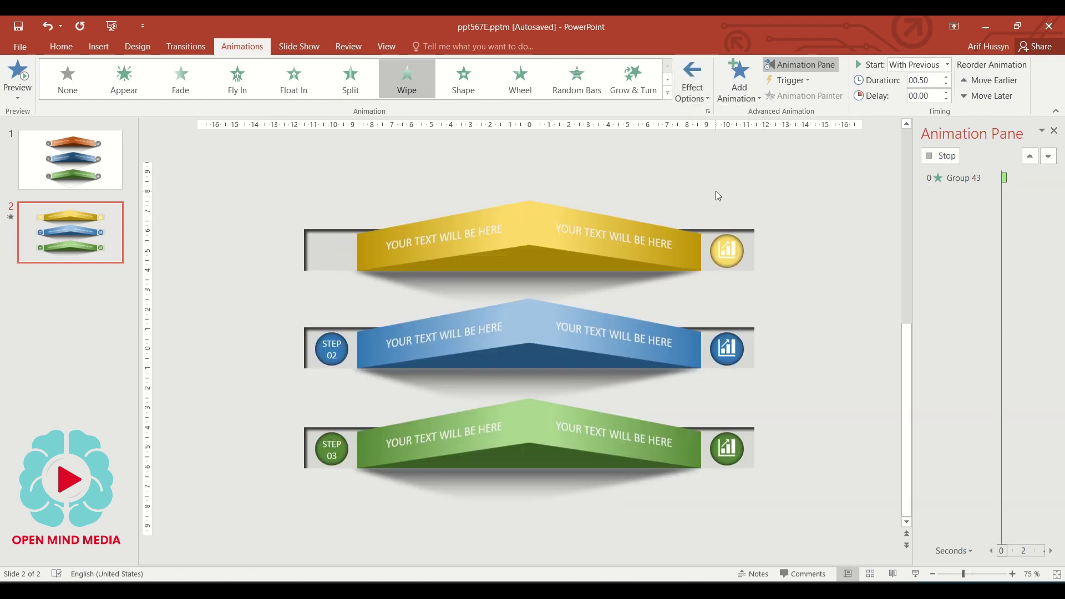
{"action": "left_click", "coordinate": [720, 248]}
{"action": "left_click", "coordinate": [693, 81]}
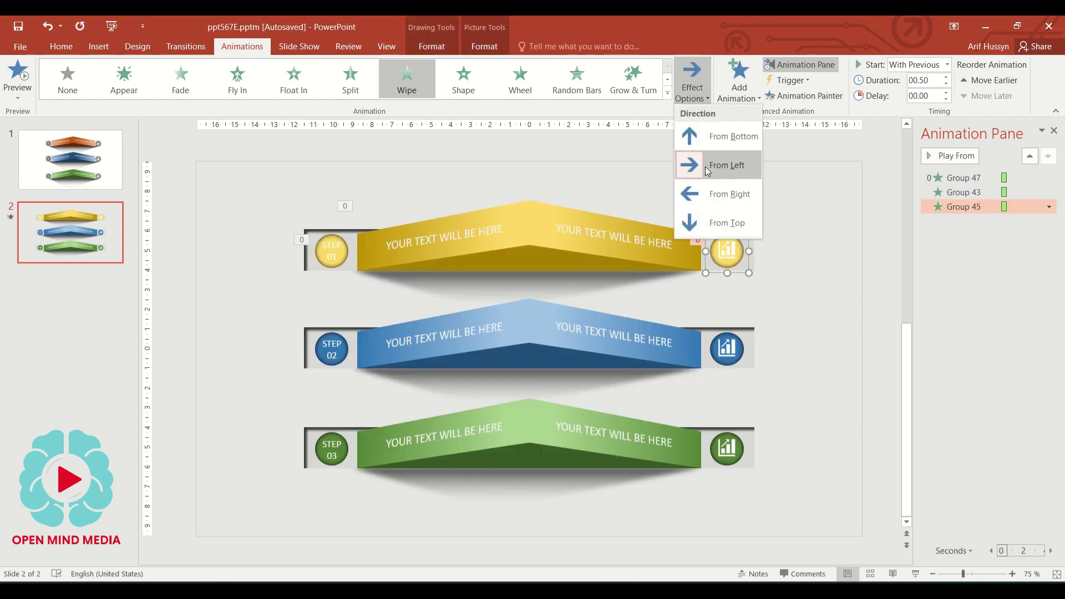
{"action": "left_click", "coordinate": [707, 168]}
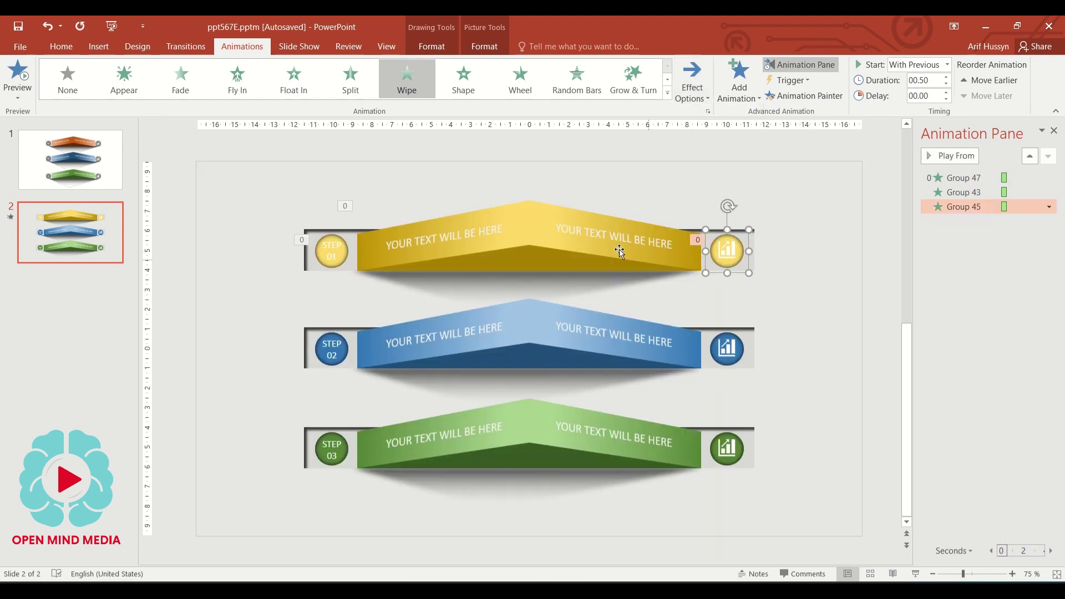
{"action": "left_click", "coordinate": [619, 267]}
- Add a Stretch entrance to the blue banner
{"action": "left_click", "coordinate": [796, 202]}
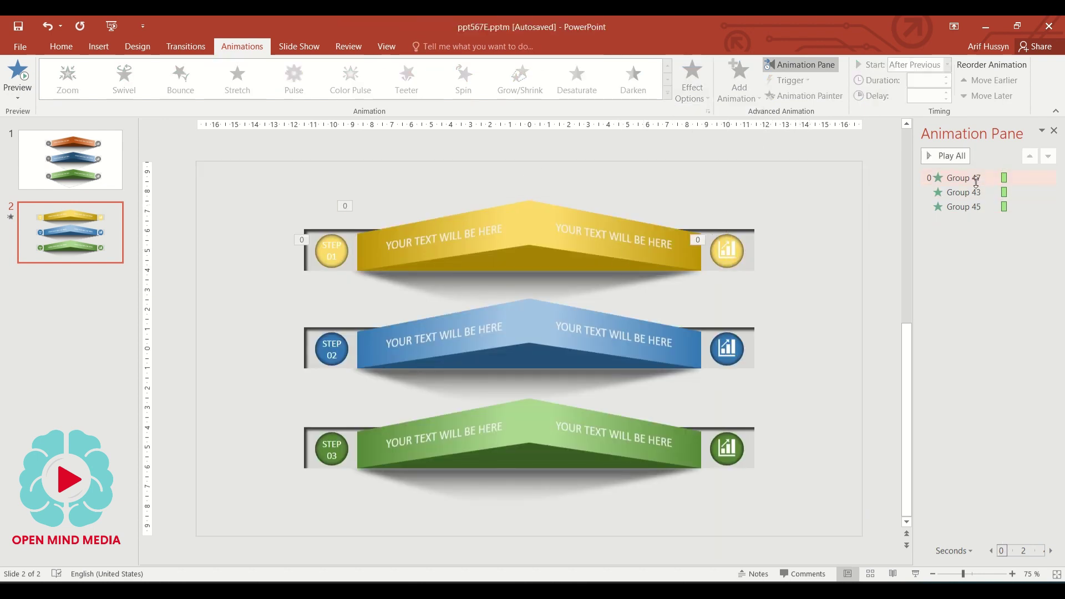
{"action": "left_click", "coordinate": [547, 227]}
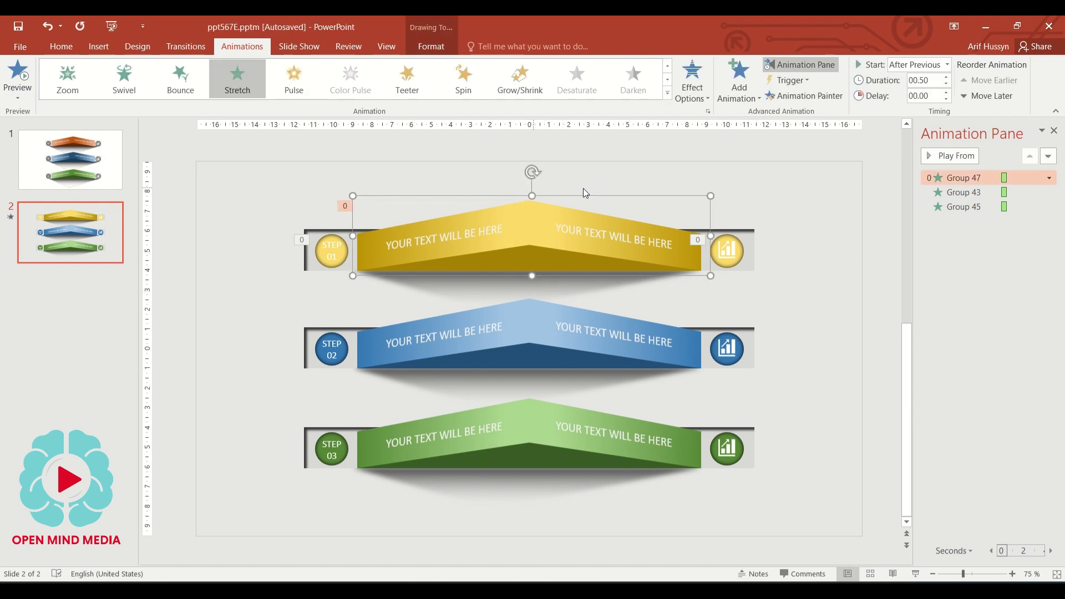
{"action": "left_click", "coordinate": [783, 241]}
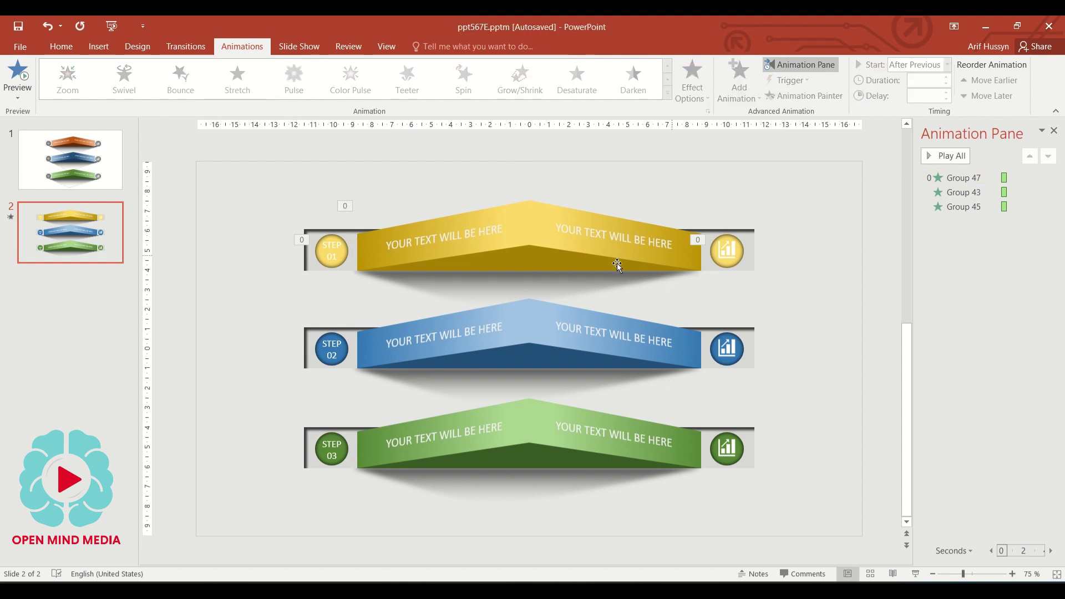
{"action": "left_click", "coordinate": [544, 246]}
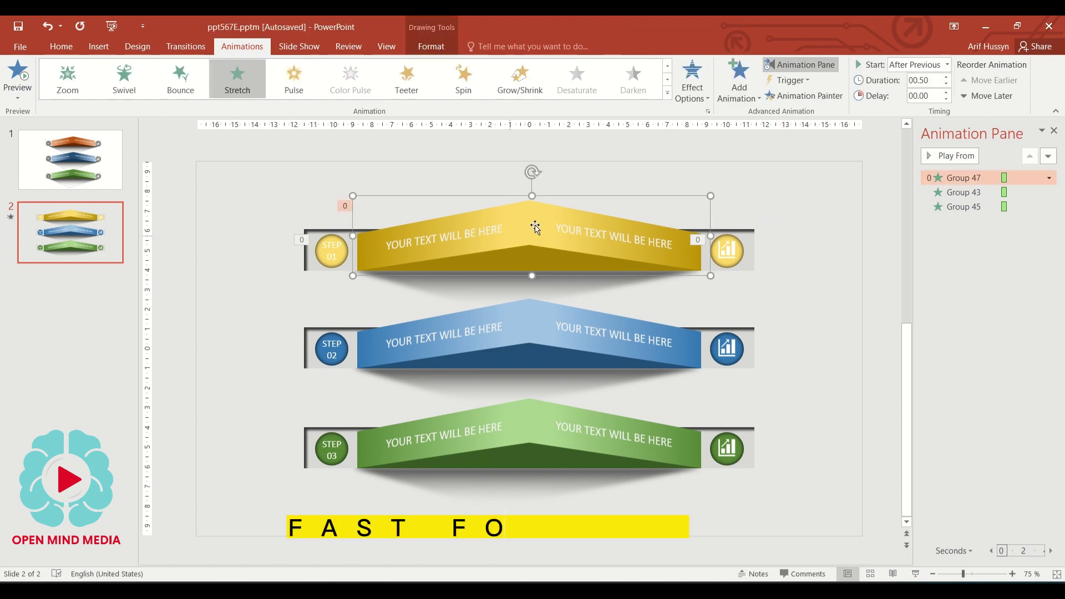
{"action": "left_click", "coordinate": [512, 322]}
{"action": "left_click", "coordinate": [739, 78]}
{"action": "left_click", "coordinate": [766, 492]}
{"action": "left_click", "coordinate": [477, 408]}
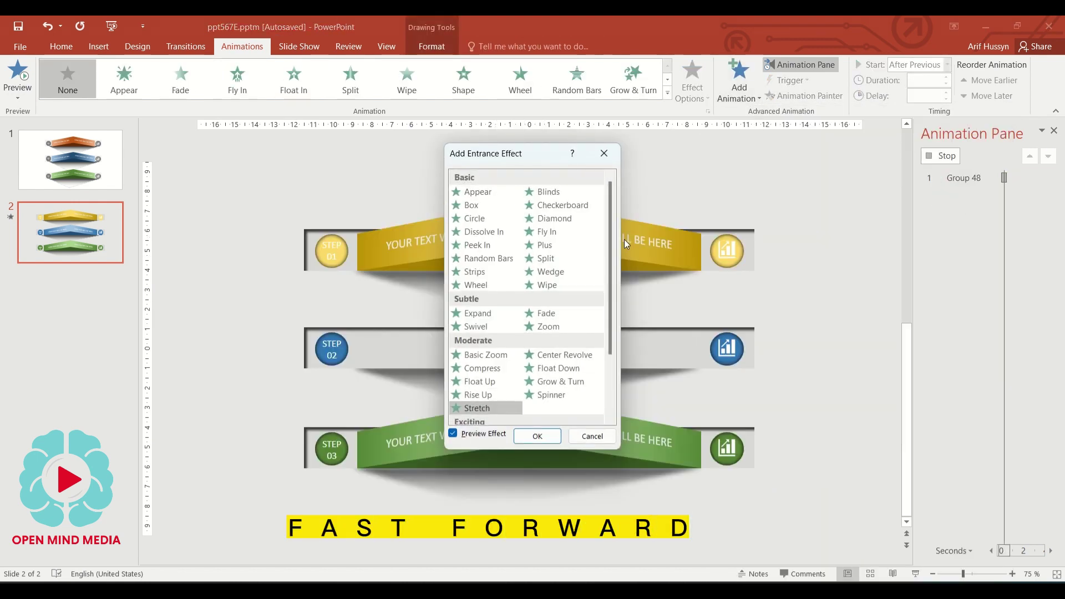
{"action": "left_click", "coordinate": [537, 436]}
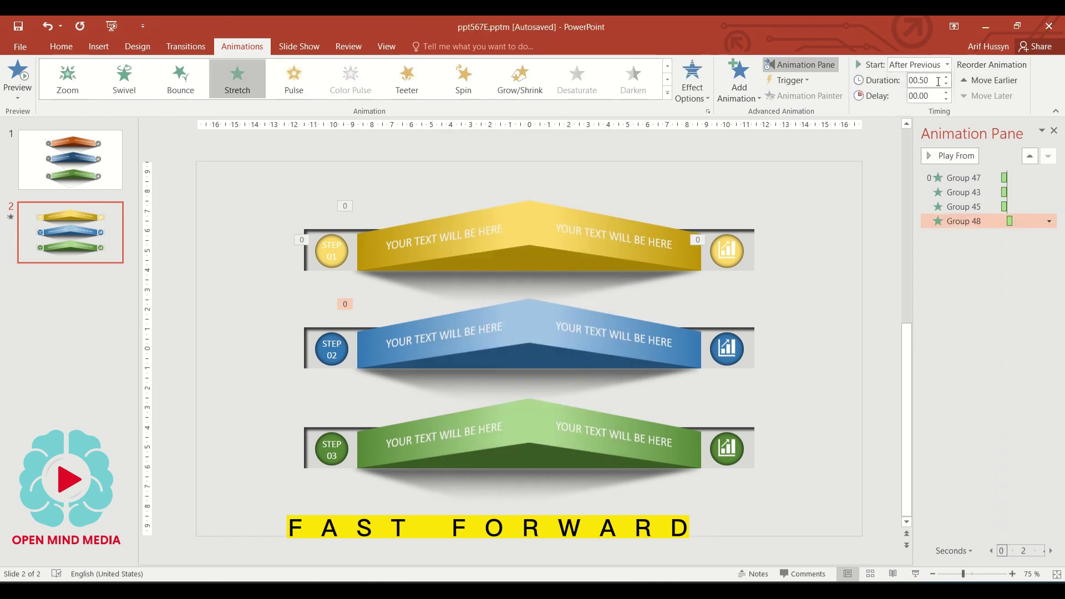
- Copy the STEP 01 circle and yellow icon animations onto the STEP 02 circle and blue icon
{"action": "left_click", "coordinate": [706, 99]}
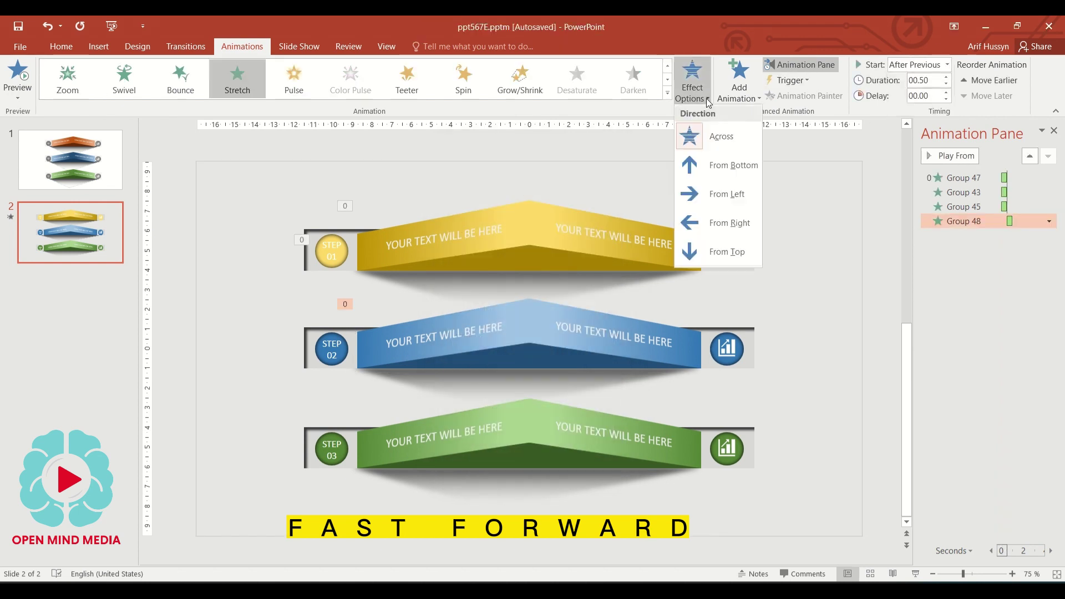
{"action": "left_click", "coordinate": [332, 347]}
{"action": "left_click", "coordinate": [350, 252]}
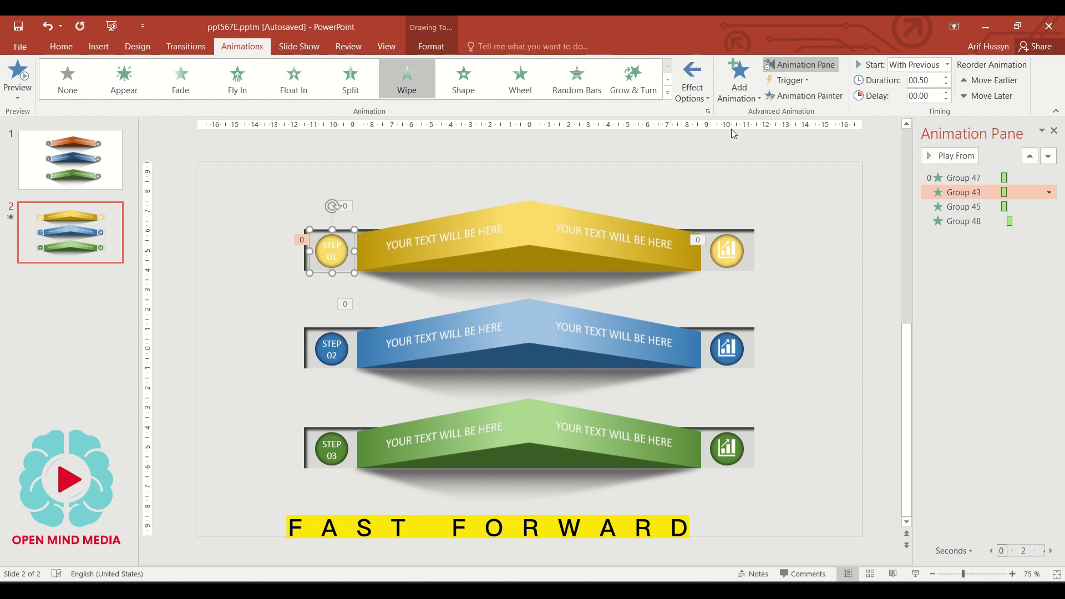
{"action": "left_click", "coordinate": [805, 95]}
{"action": "left_click", "coordinate": [332, 348]}
{"action": "left_click", "coordinate": [728, 251]}
{"action": "left_click", "coordinate": [804, 96]}
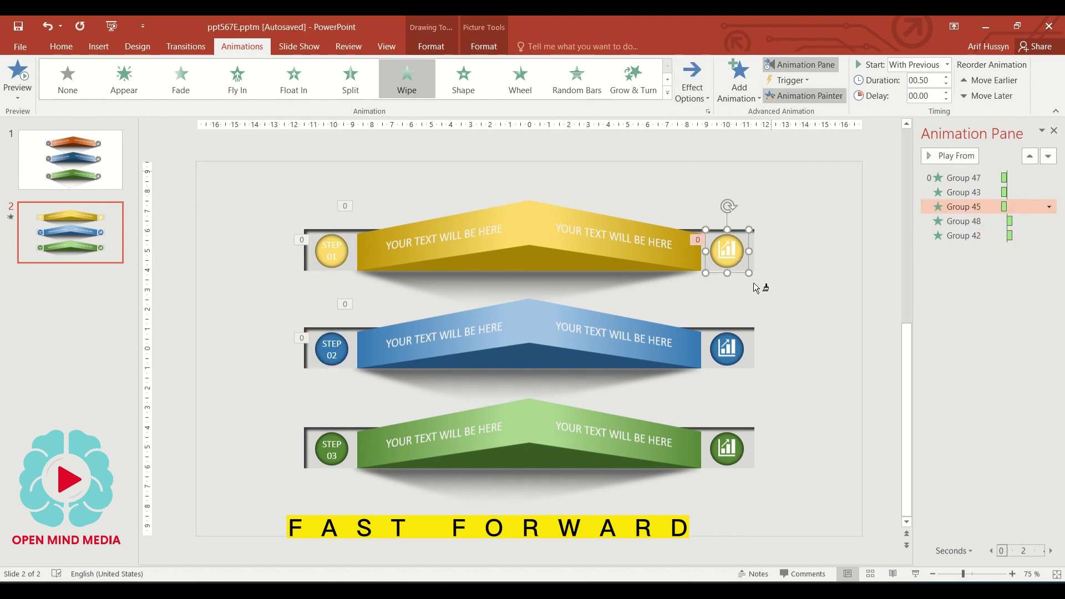
{"action": "left_click", "coordinate": [546, 347]}
- Add a Stretch entrance to the green ribbon
{"action": "left_click", "coordinate": [528, 424]}
{"action": "left_click", "coordinate": [739, 83]}
{"action": "left_click", "coordinate": [779, 496]}
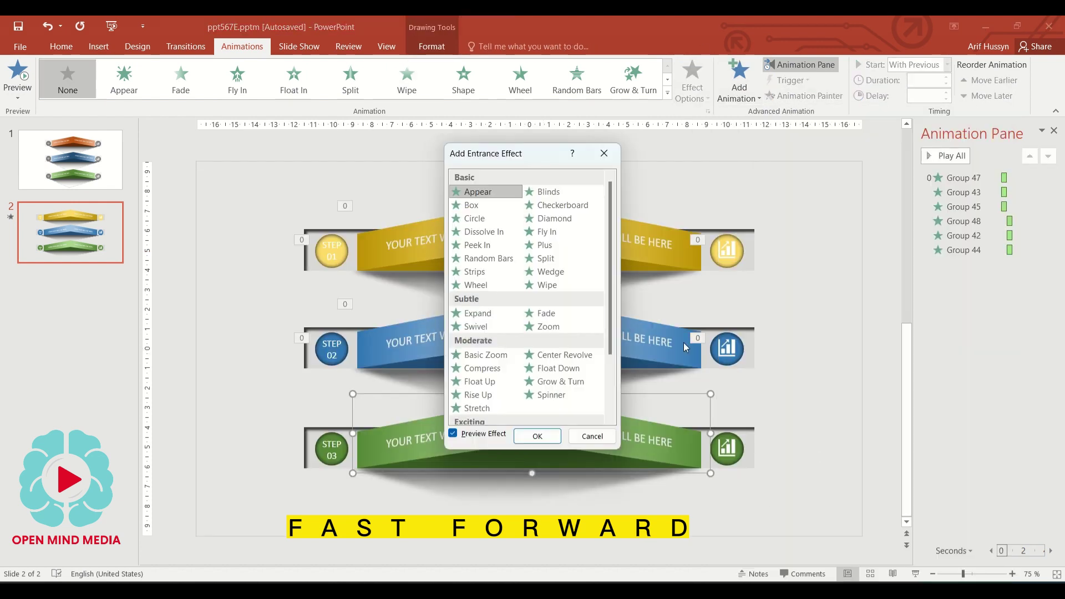
{"action": "left_click", "coordinate": [468, 404]}
- Copy the STEP 02 circle and blue icon animations onto the STEP 03 circle and green icon
{"action": "left_click", "coordinate": [537, 433]}
{"action": "left_click", "coordinate": [963, 235]}
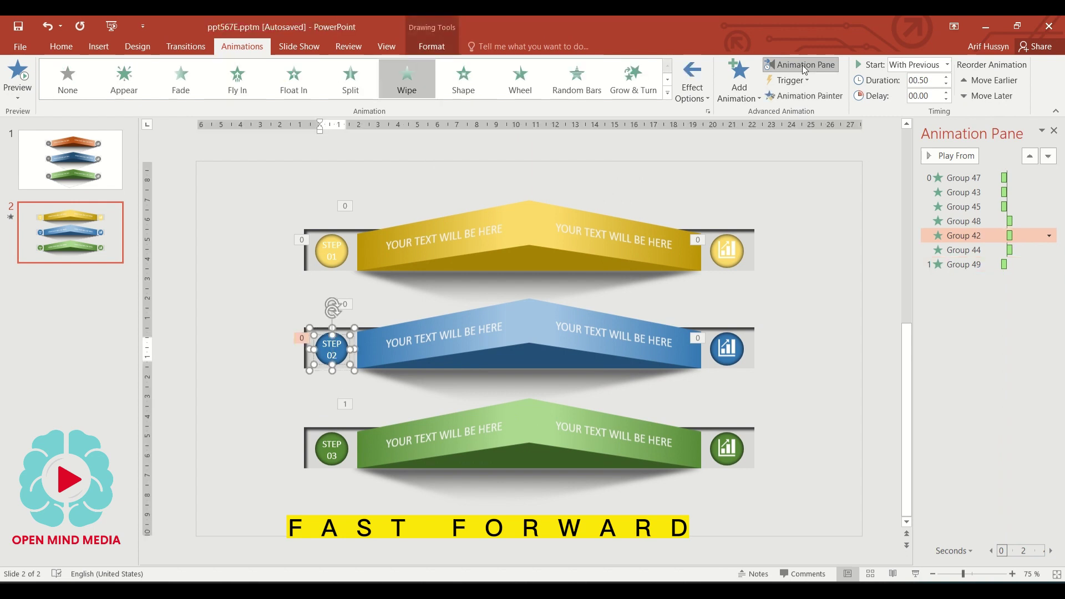
{"action": "double_click", "coordinate": [804, 95]}
{"action": "left_click", "coordinate": [327, 452]}
{"action": "left_click", "coordinate": [727, 348]}
{"action": "left_click", "coordinate": [730, 436]}
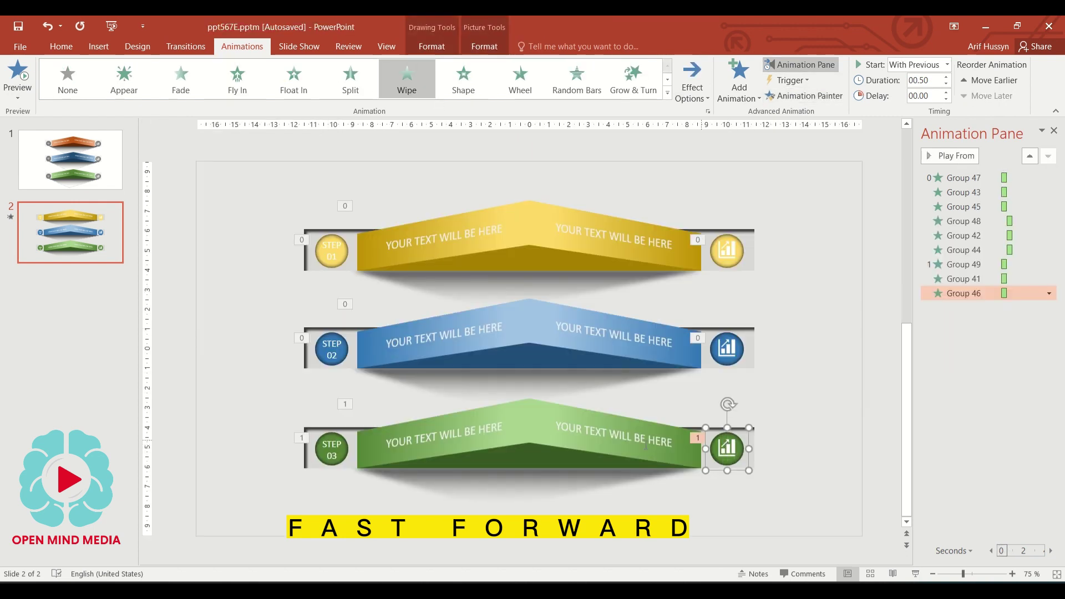
{"action": "left_click", "coordinate": [333, 450]}
- Set the green step's new animations to start After Previous
{"action": "left_click", "coordinate": [410, 461], "text": "shift"}
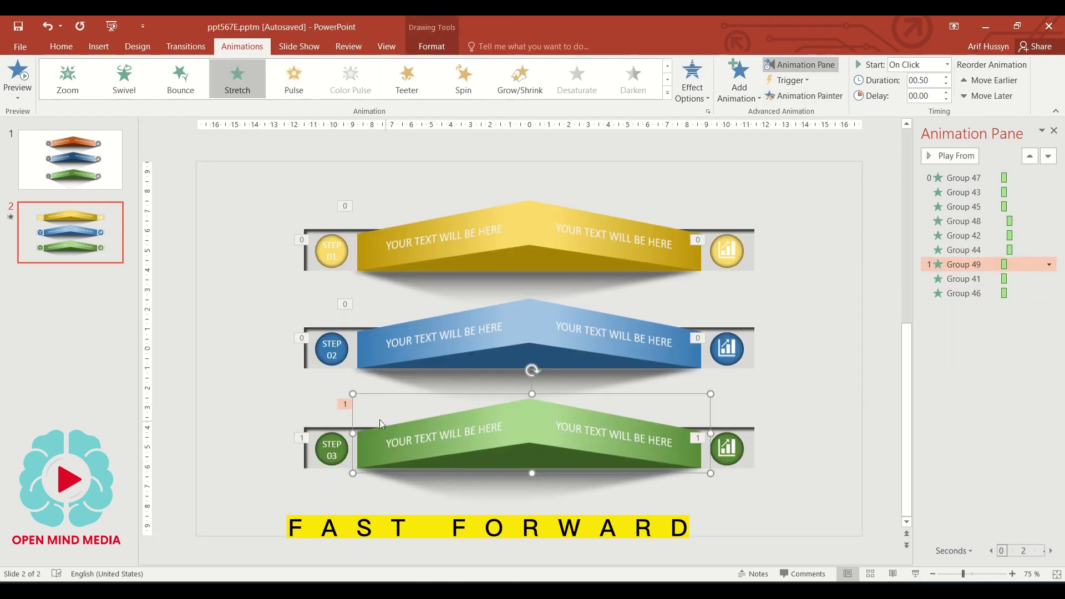
{"action": "left_click", "coordinate": [947, 64]}
{"action": "left_click", "coordinate": [915, 97]}
{"action": "left_click", "coordinate": [834, 360]}
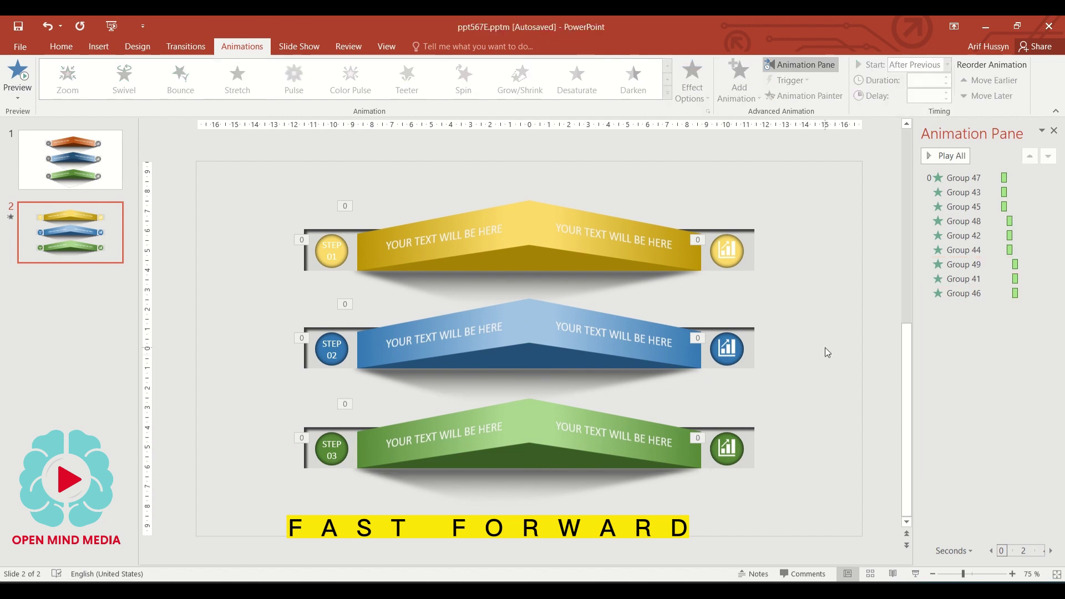
- Add a centred, enlarged, bold '3D ANIMATED SHADOW' title text box above the ribbons
{"action": "scroll", "coordinate": [195, 52], "scroll_direction": "up", "scroll_amount": 4}
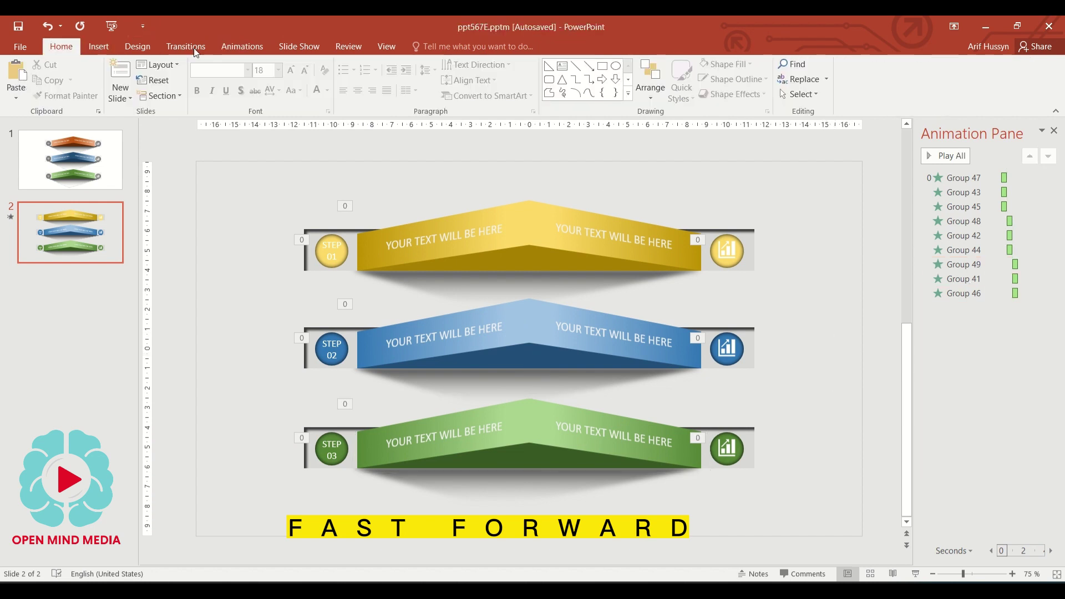
{"action": "left_click_drag", "start_coordinate": [383, 170], "coordinate": [711, 191]}
{"action": "type", "text": "3D AN"}
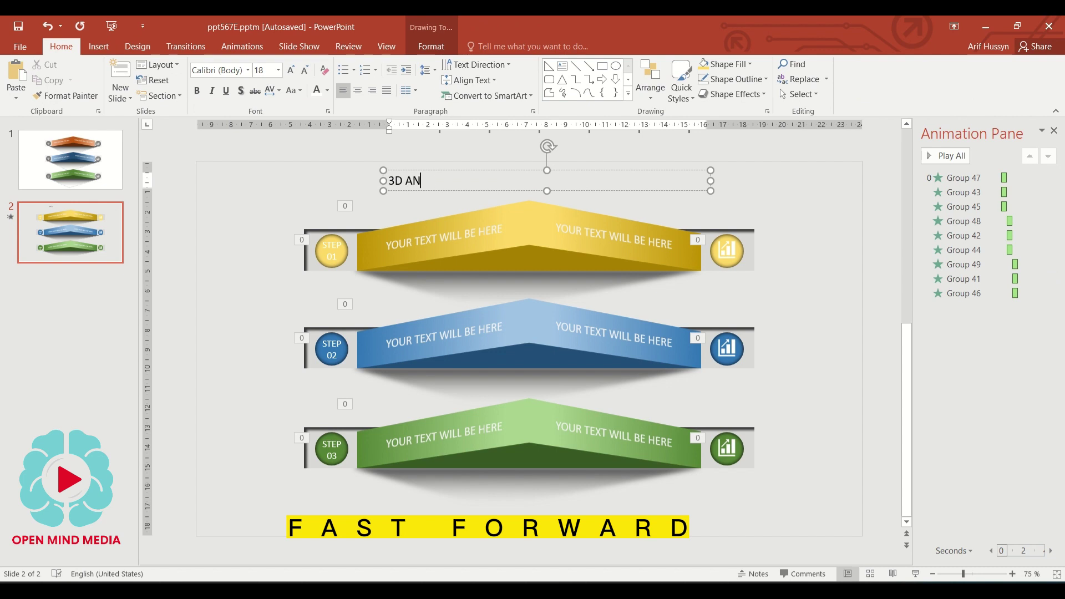
{"action": "type", "text": "IMATED SHADOW"}
{"action": "key", "text": "ctrl+a"}
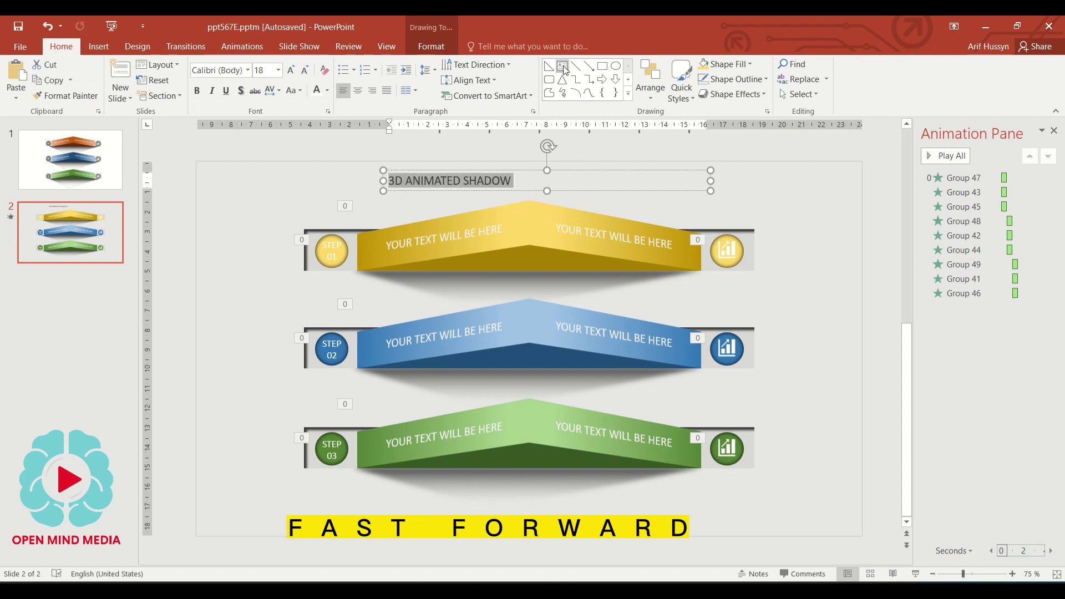
{"action": "left_click", "coordinate": [358, 91]}
{"action": "left_click", "coordinate": [290, 70]}
{"action": "left_click", "coordinate": [290, 70]}
{"action": "left_click", "coordinate": [290, 70]}
{"action": "left_click", "coordinate": [290, 70]}
{"action": "left_click", "coordinate": [431, 46]}
{"action": "left_click", "coordinate": [497, 94]}
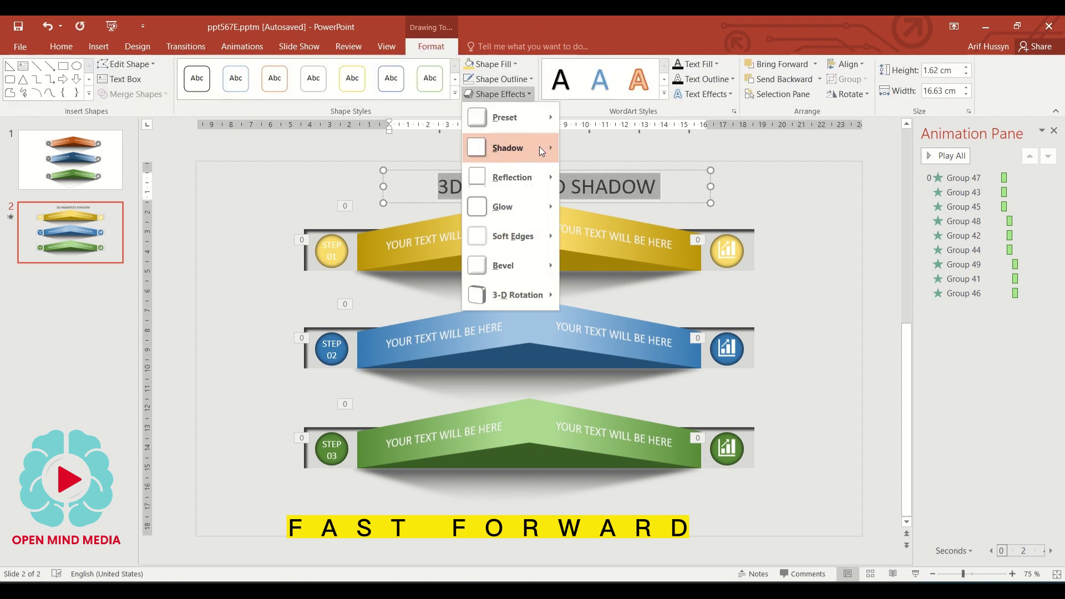
{"action": "left_click", "coordinate": [77, 59]}
{"action": "left_click", "coordinate": [66, 47]}
{"action": "left_click", "coordinate": [197, 91]}
- Play the slide as a slide show to preview the animations
{"action": "key", "text": "Escape"}
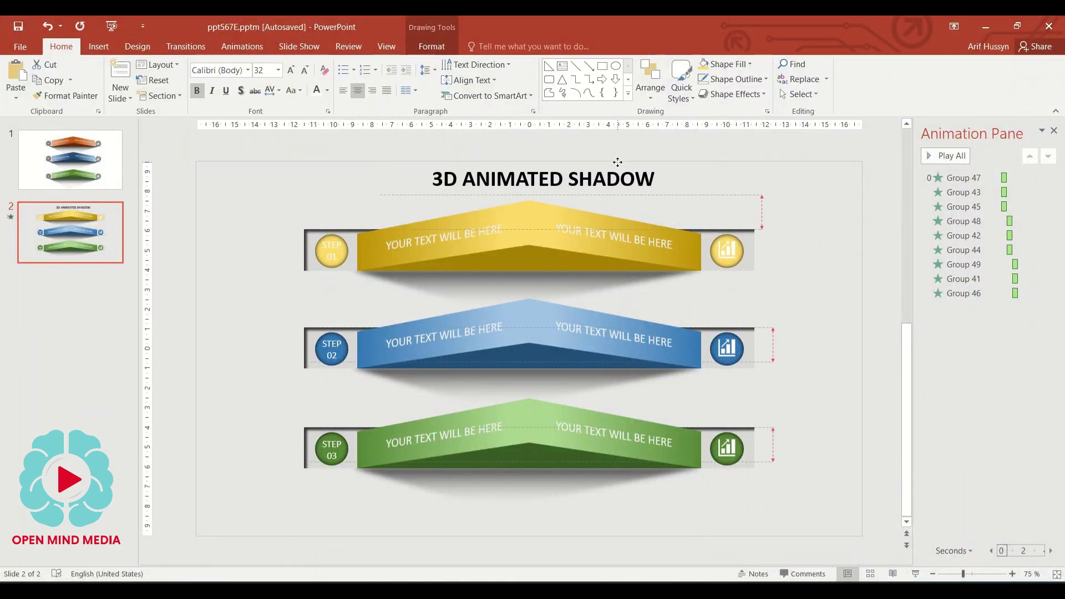
{"action": "left_click", "coordinate": [821, 379]}
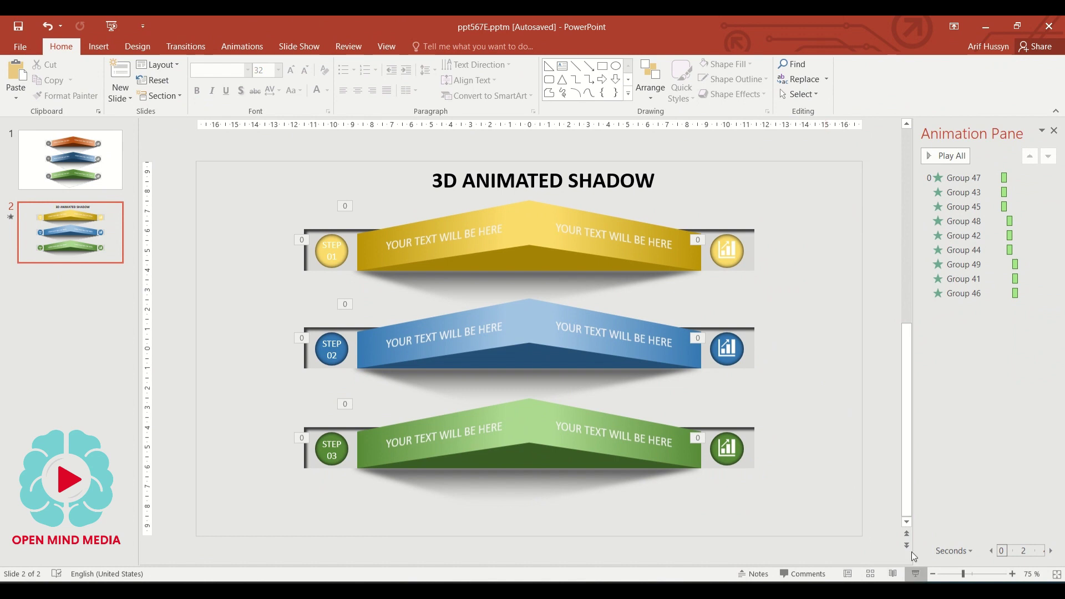
{"action": "left_click", "coordinate": [916, 573]}
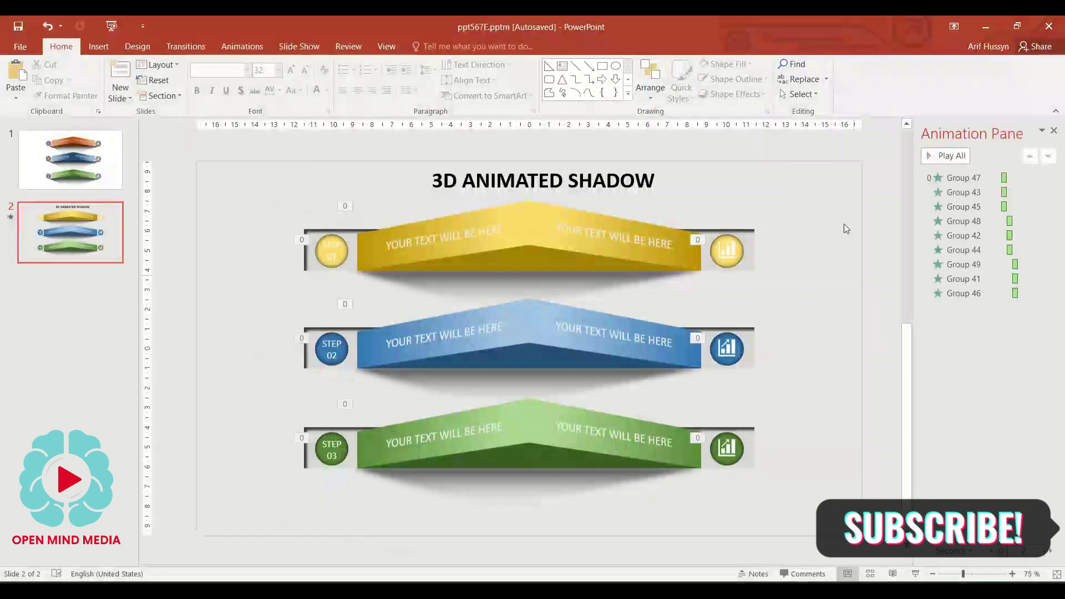
- Give the yellow ribbon a 01.00 duration and delay the Step 01 circle and chart icon by 00.25
{"action": "left_click", "coordinate": [297, 241]}
{"action": "left_click", "coordinate": [344, 206]}
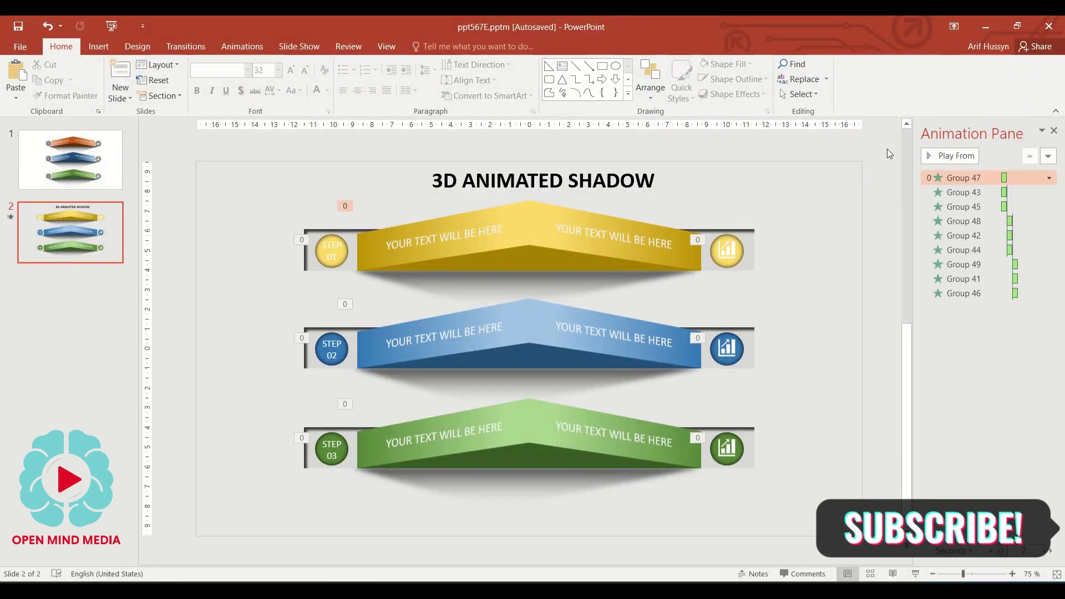
{"action": "left_click", "coordinate": [241, 47]}
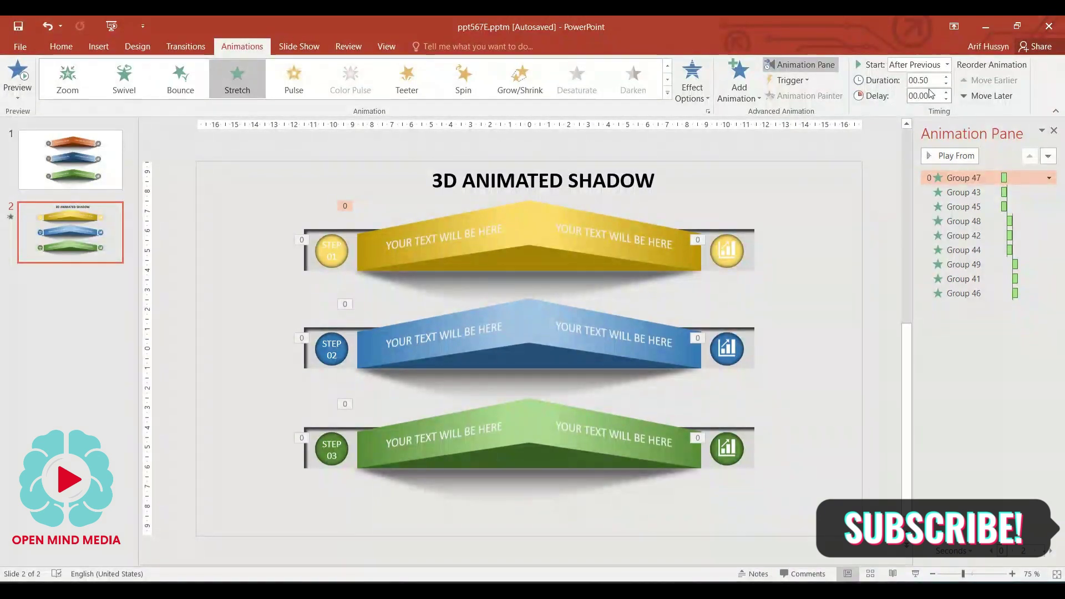
{"action": "left_click", "coordinate": [946, 77]}
{"action": "left_click", "coordinate": [947, 77]}
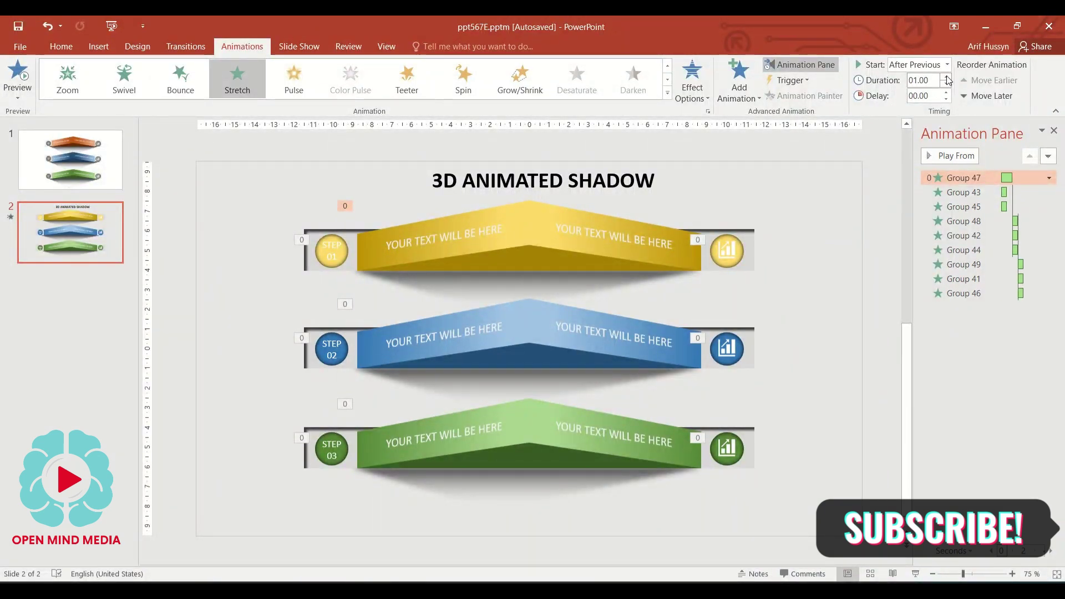
{"action": "left_click", "coordinate": [727, 251]}
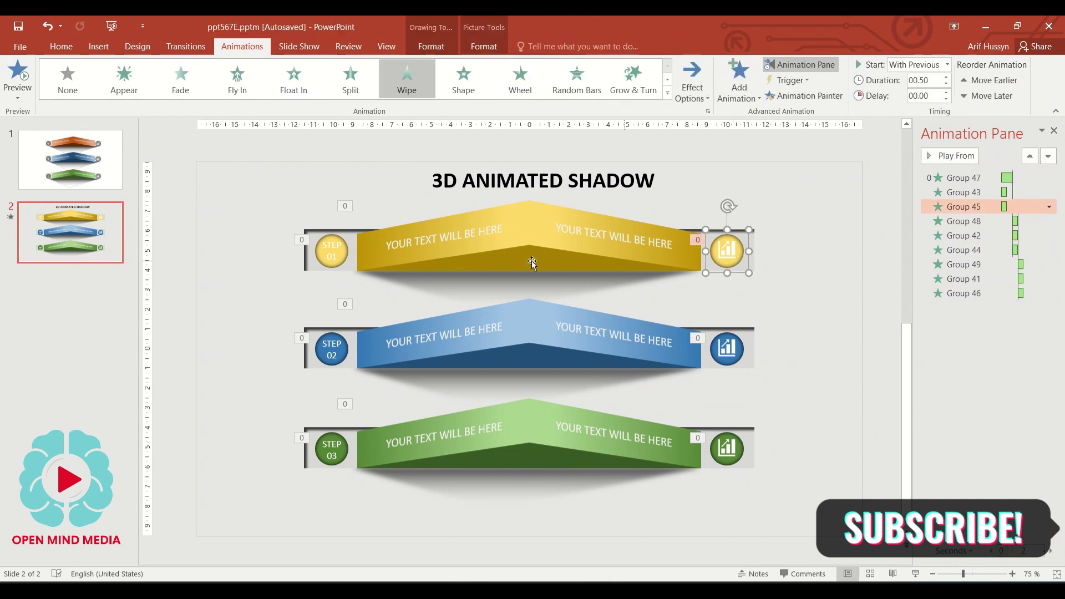
{"action": "left_click", "coordinate": [344, 251]}
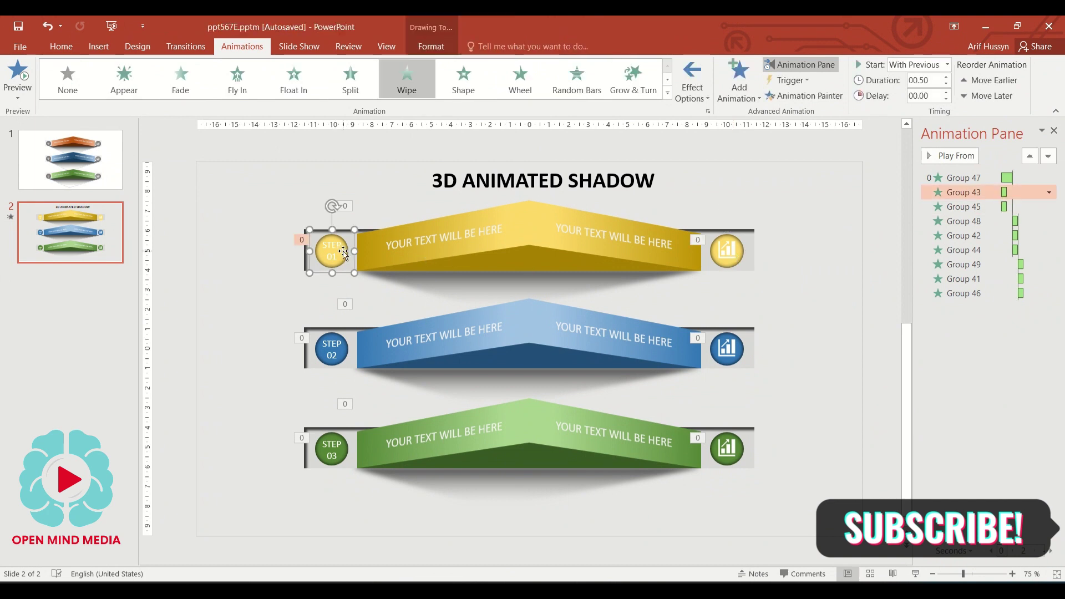
{"action": "left_click", "coordinate": [744, 253], "text": "shift"}
{"action": "left_click", "coordinate": [947, 93]}
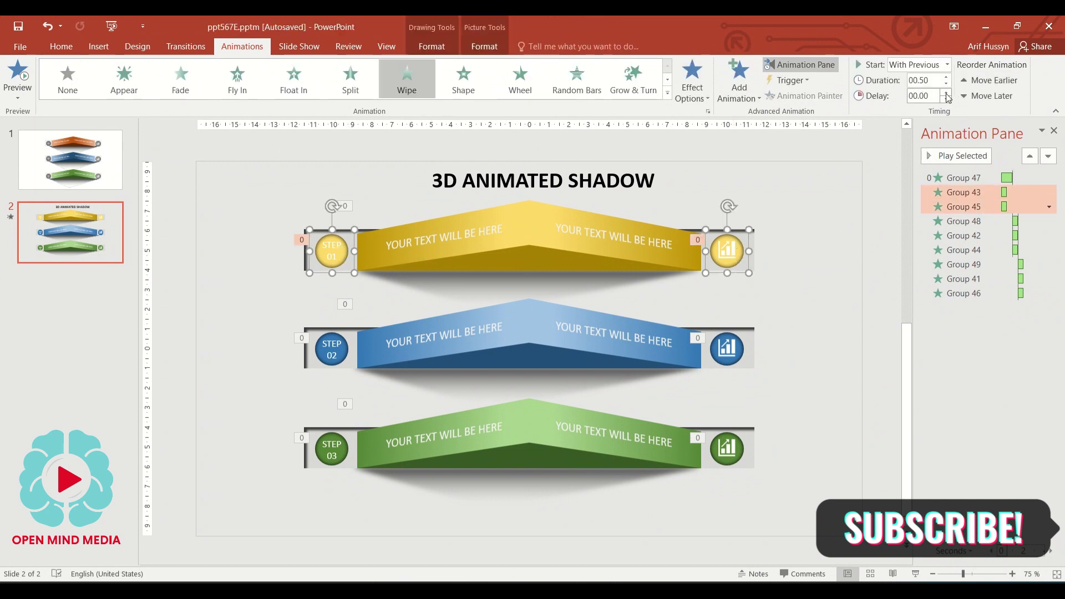
{"action": "left_click", "coordinate": [808, 267]}
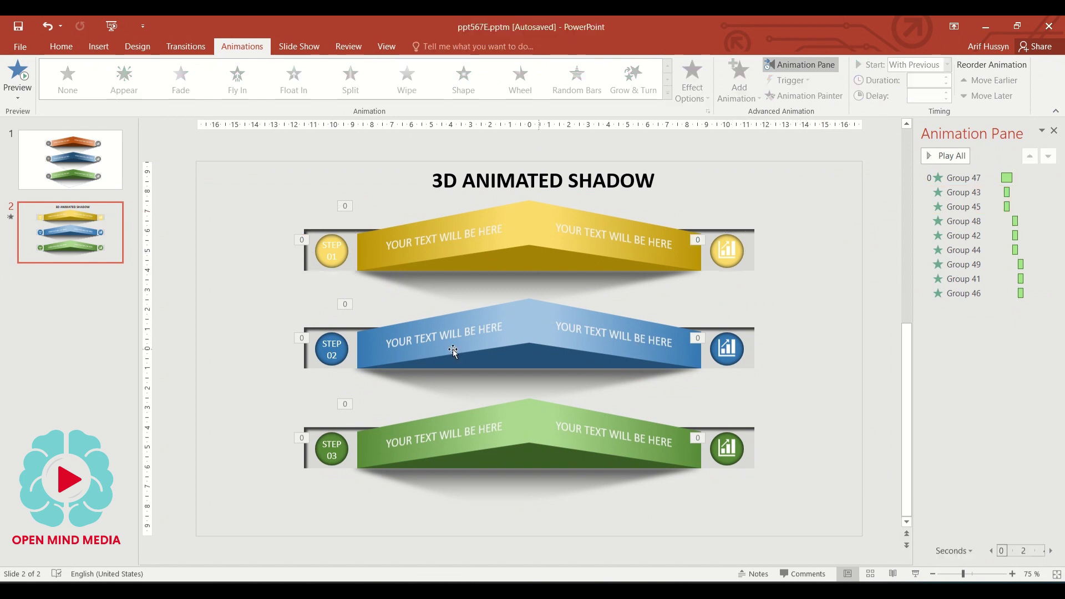
- Set the blue ribbon's duration to 01.00 and delay the Step 02 circle and chart icon by 00.25
{"action": "left_click", "coordinate": [412, 360]}
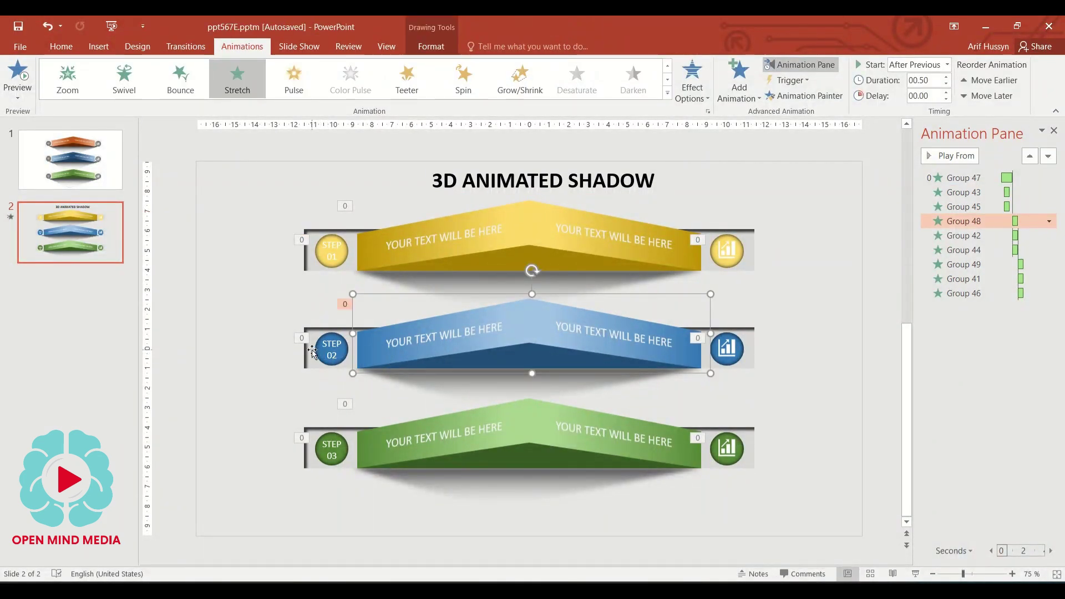
{"action": "left_click", "coordinate": [312, 351]}
{"action": "left_click", "coordinate": [408, 355]}
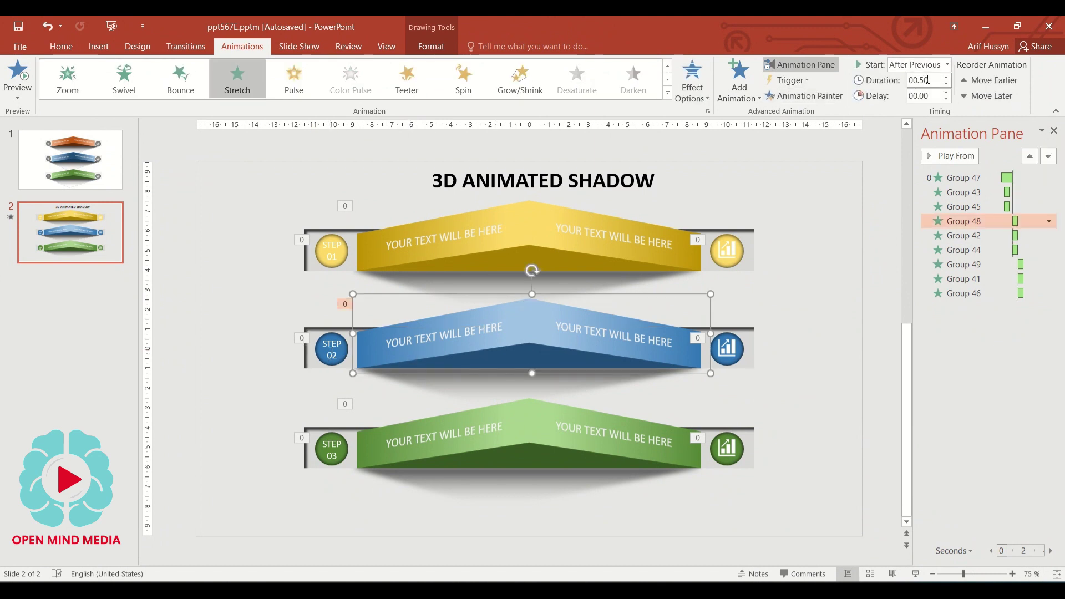
{"action": "left_click", "coordinate": [947, 77]}
{"action": "left_click", "coordinate": [946, 77]}
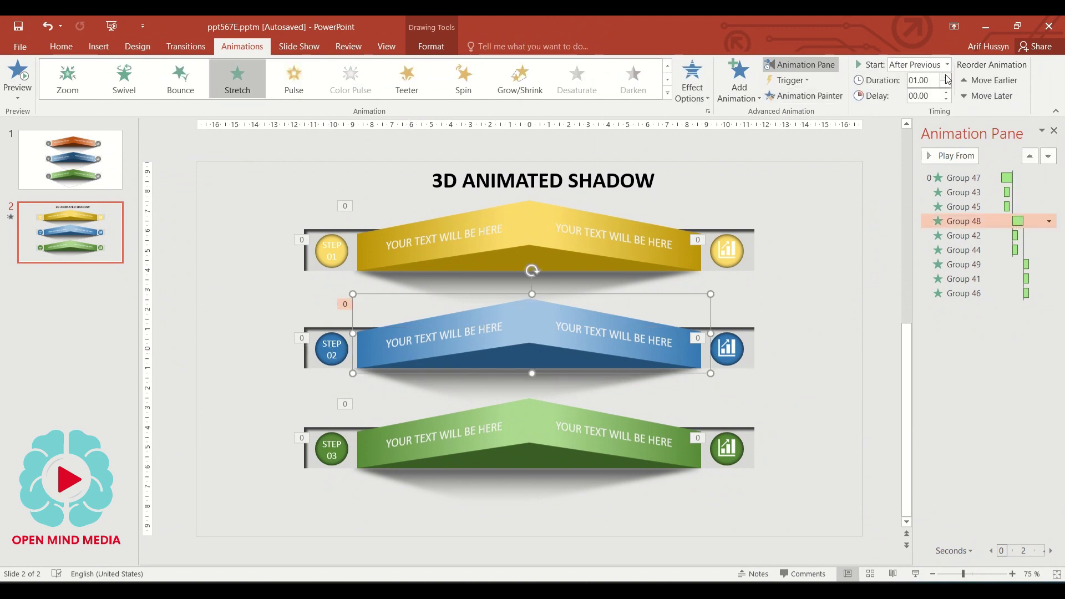
{"action": "left_click", "coordinate": [330, 366]}
{"action": "left_click", "coordinate": [336, 358]}
{"action": "left_click", "coordinate": [732, 355], "text": "shift"}
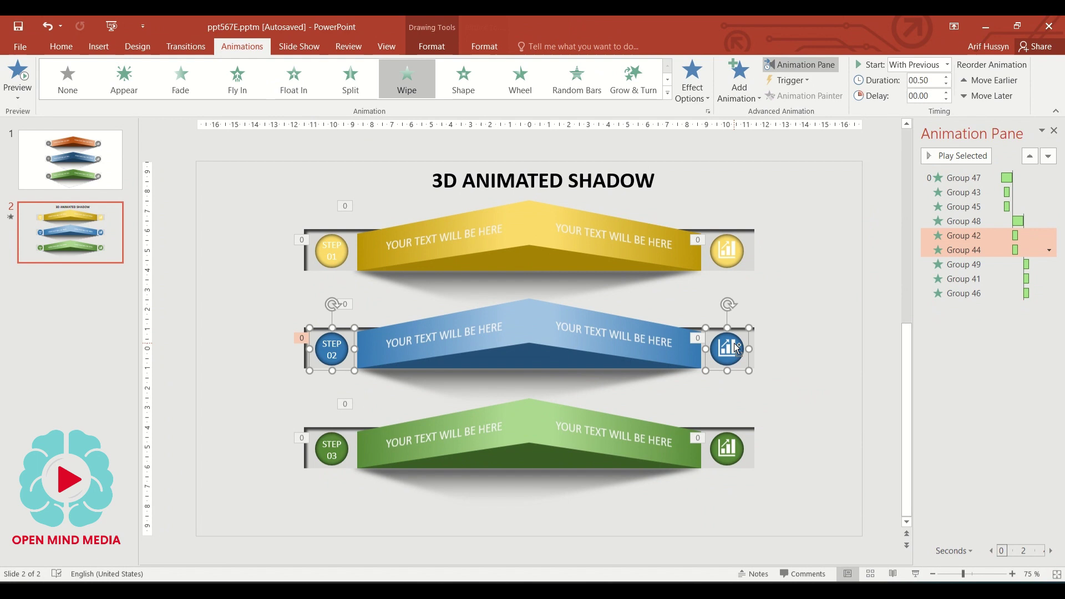
{"action": "left_click", "coordinate": [947, 92]}
{"action": "left_click", "coordinate": [802, 362]}
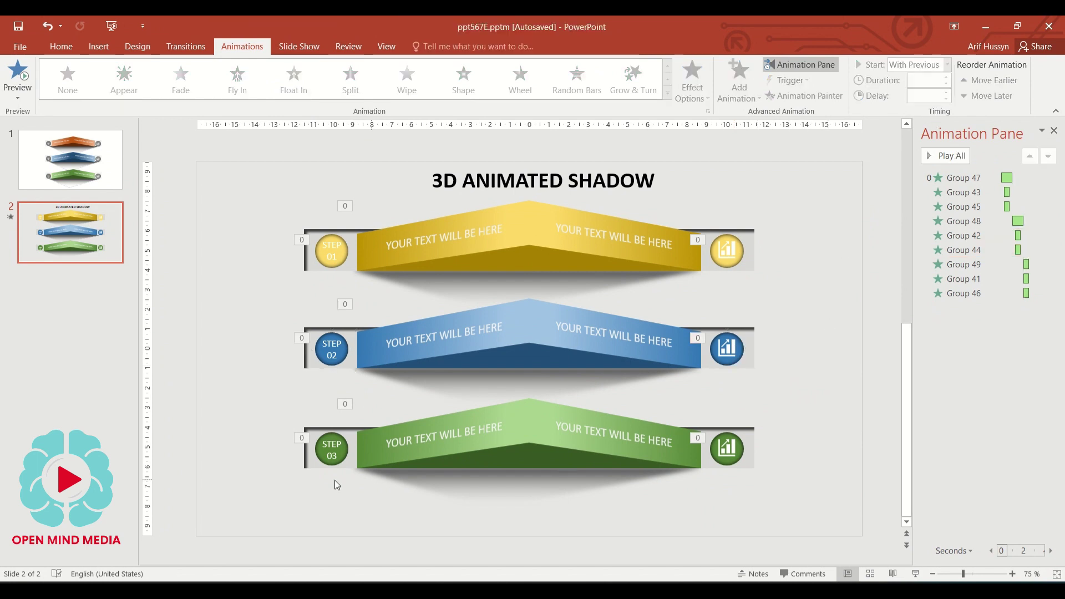
- Delay the green Step 03 circle and chart icon by 00.25, then play the slide show from this slide
{"action": "left_click", "coordinate": [416, 431]}
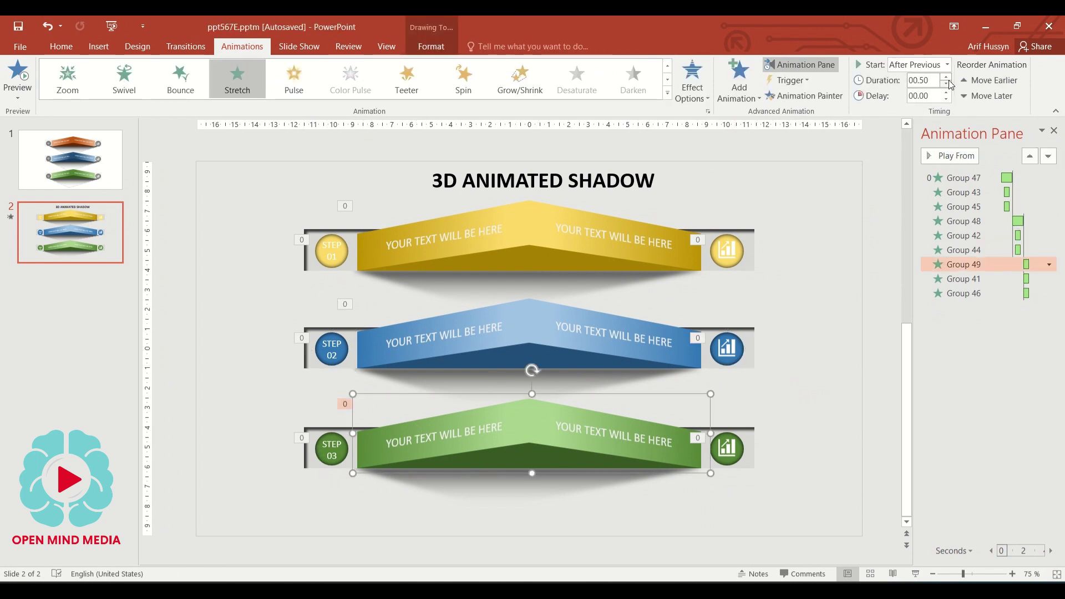
{"action": "left_click", "coordinate": [333, 447]}
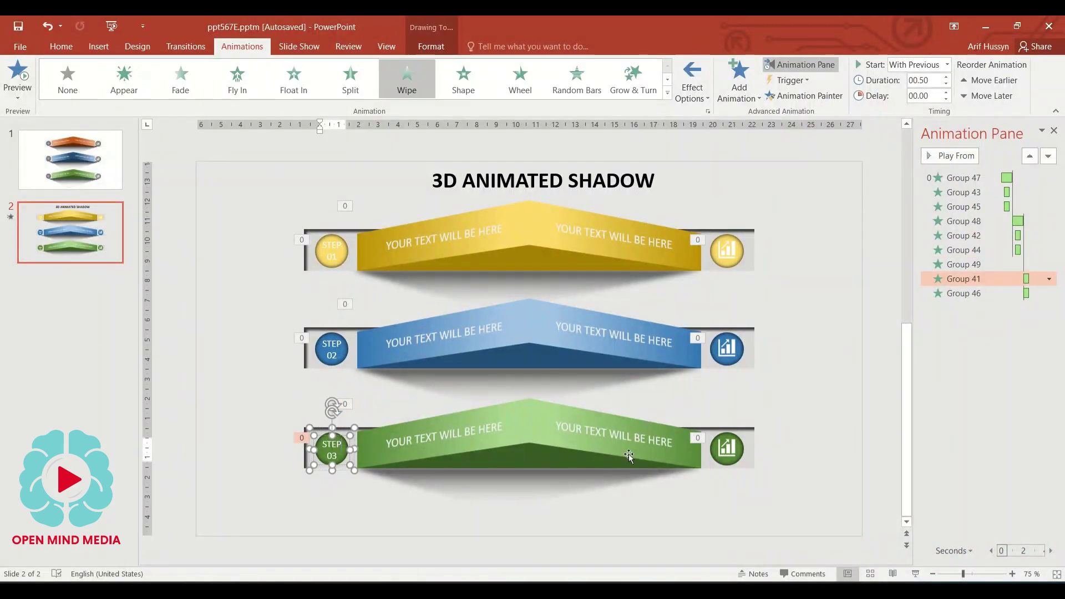
{"action": "left_click", "coordinate": [728, 449], "text": "shift"}
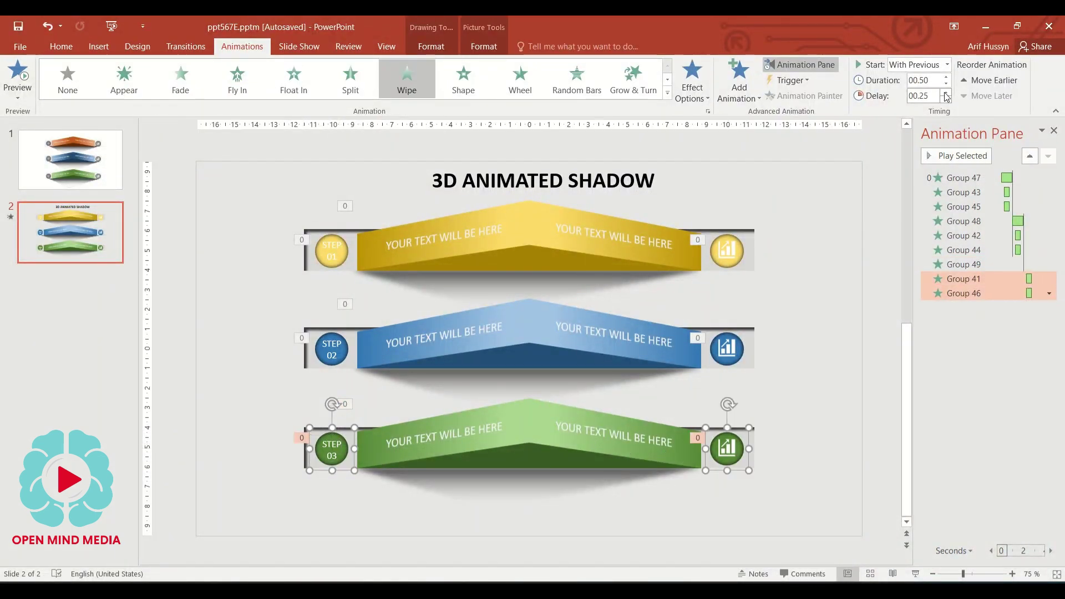
{"action": "left_click", "coordinate": [808, 416]}
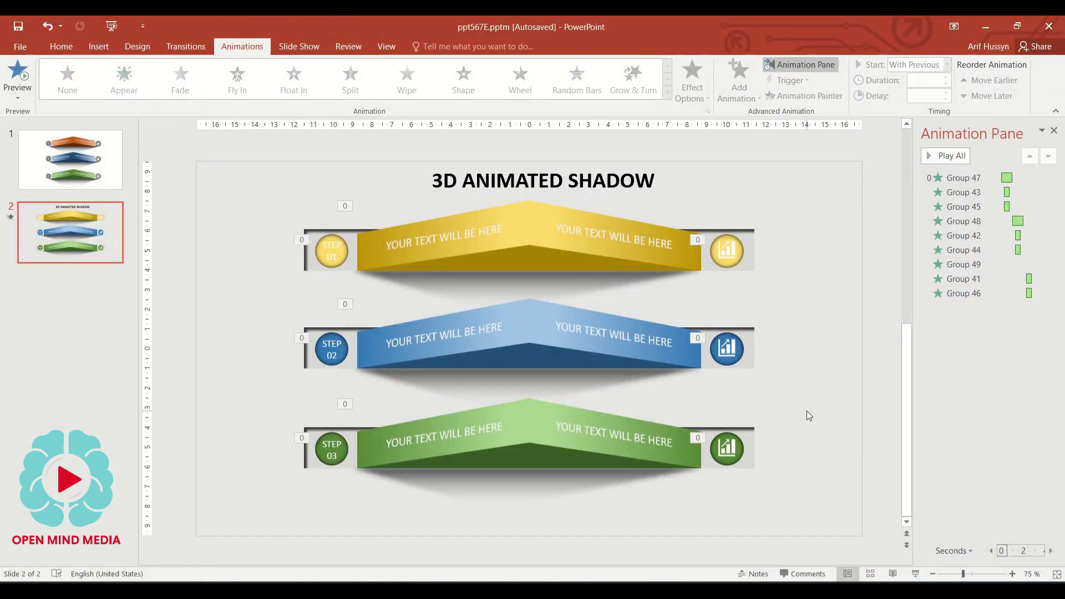
{"action": "left_click", "coordinate": [916, 574]}
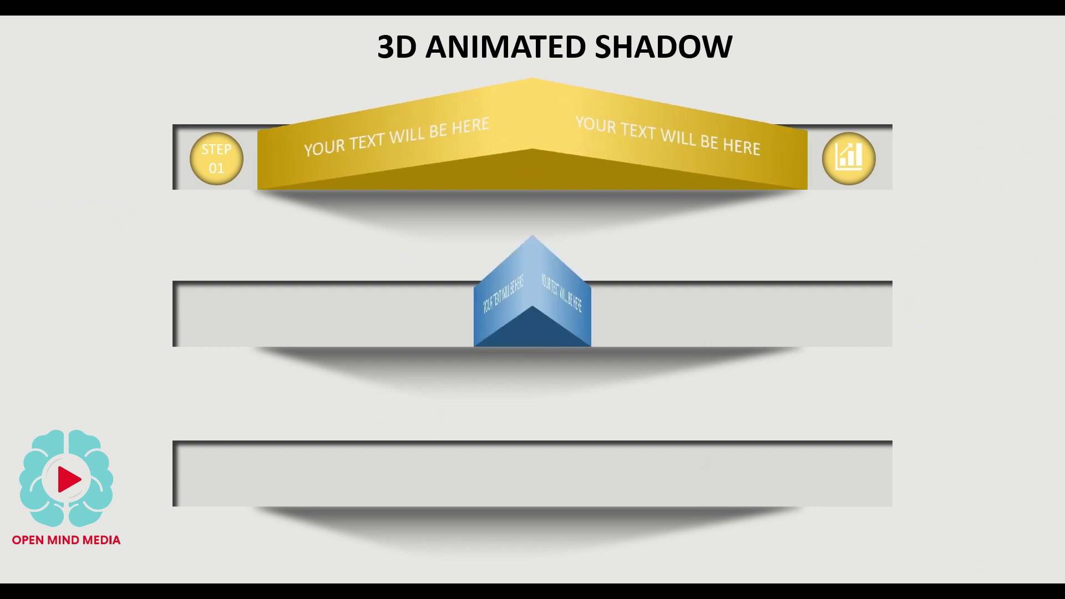